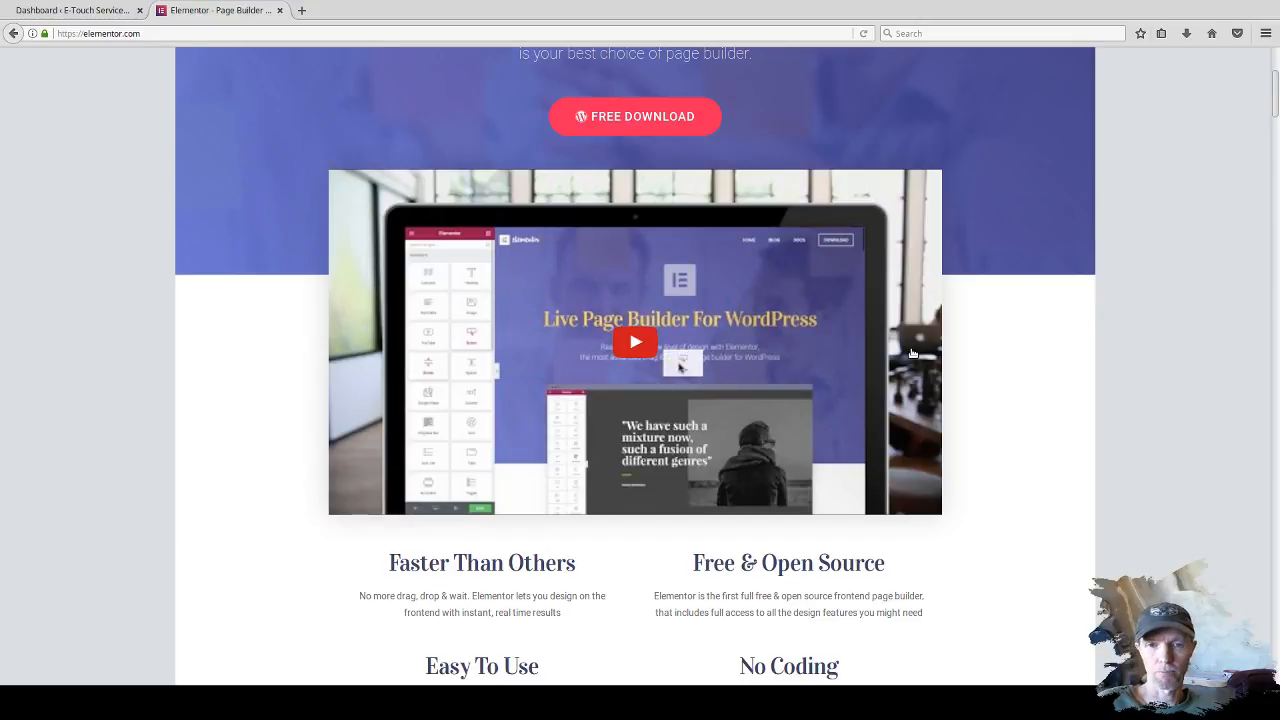
# Review the Elementor homepage's feature overview and its layout customization sections, from section width and height to column gap.
pyautogui.scroll(-3, 911, 354)
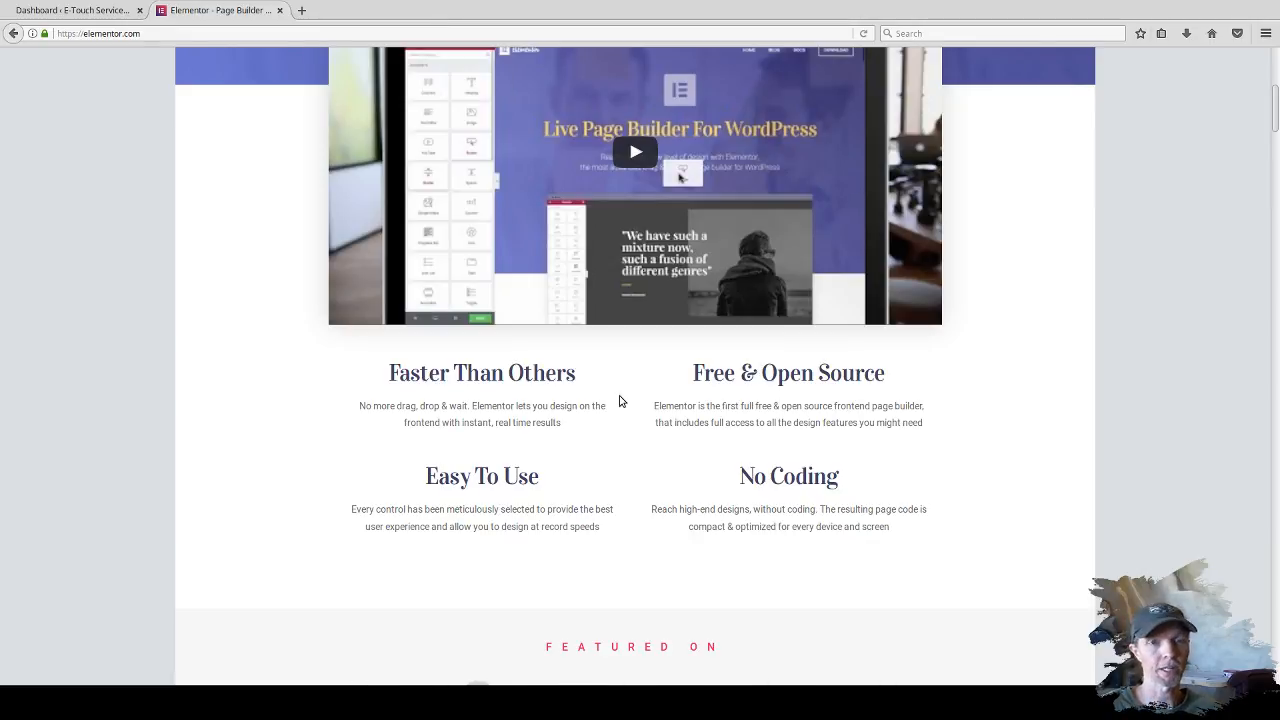
pyautogui.scroll(-3, 626, 405)
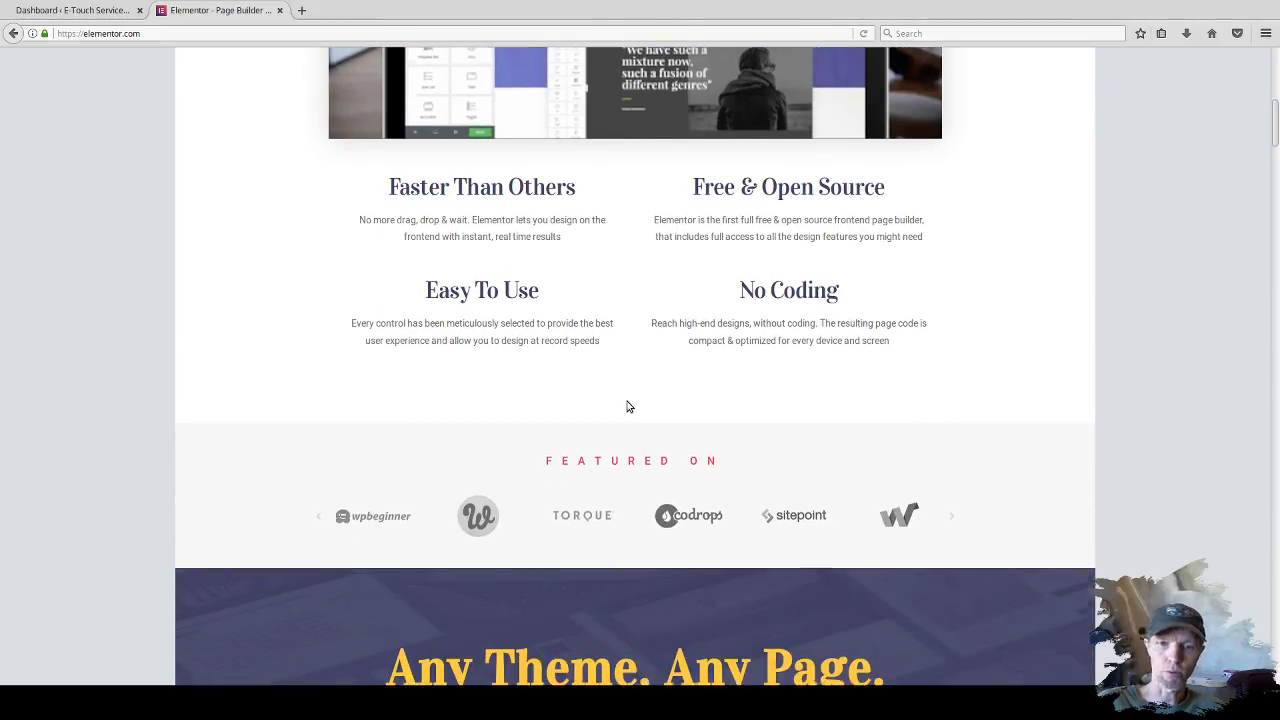
pyautogui.scroll(-3, 628, 405)
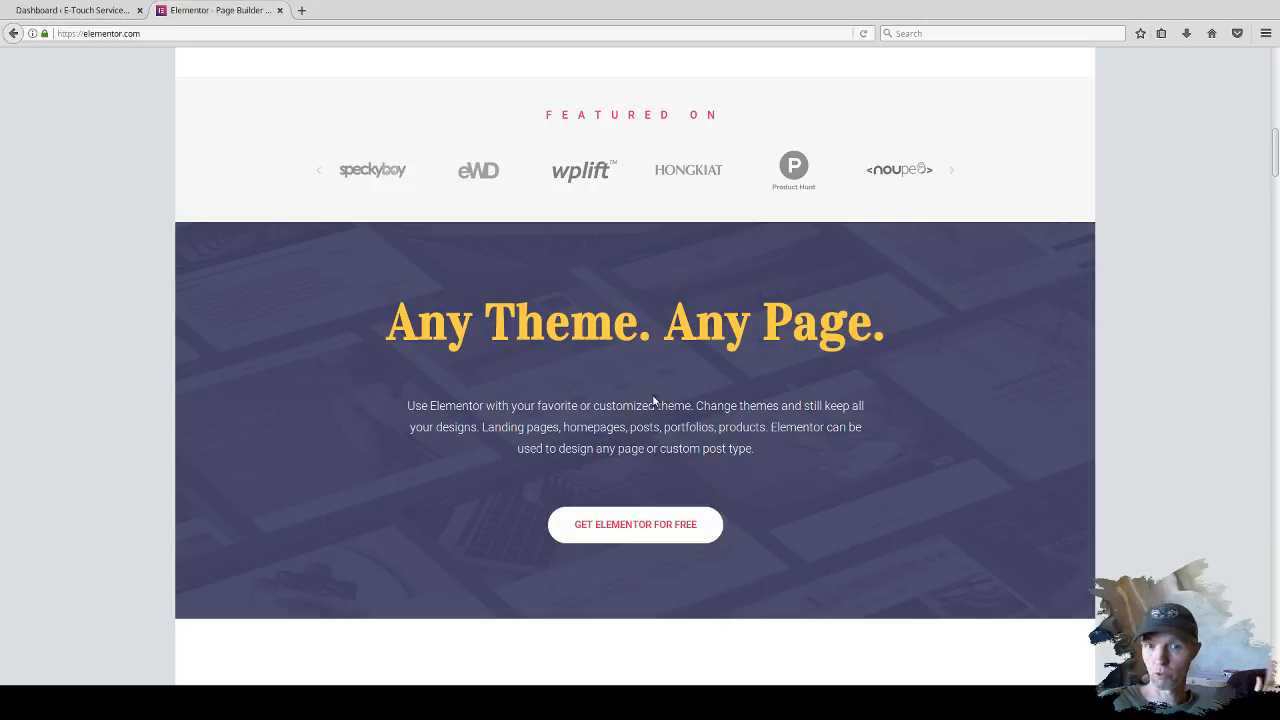
pyautogui.scroll(-2, 843, 386)
pyautogui.scroll(-4, 843, 386)
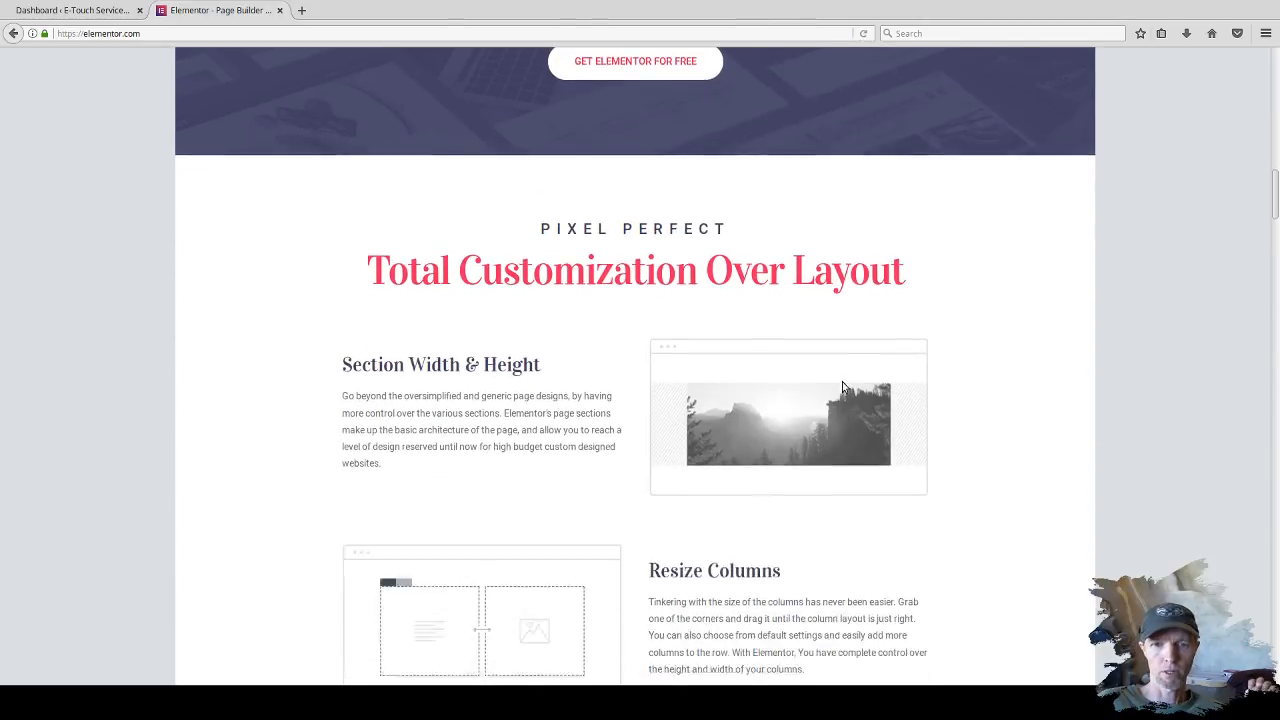
pyautogui.scroll(-2, 842, 386)
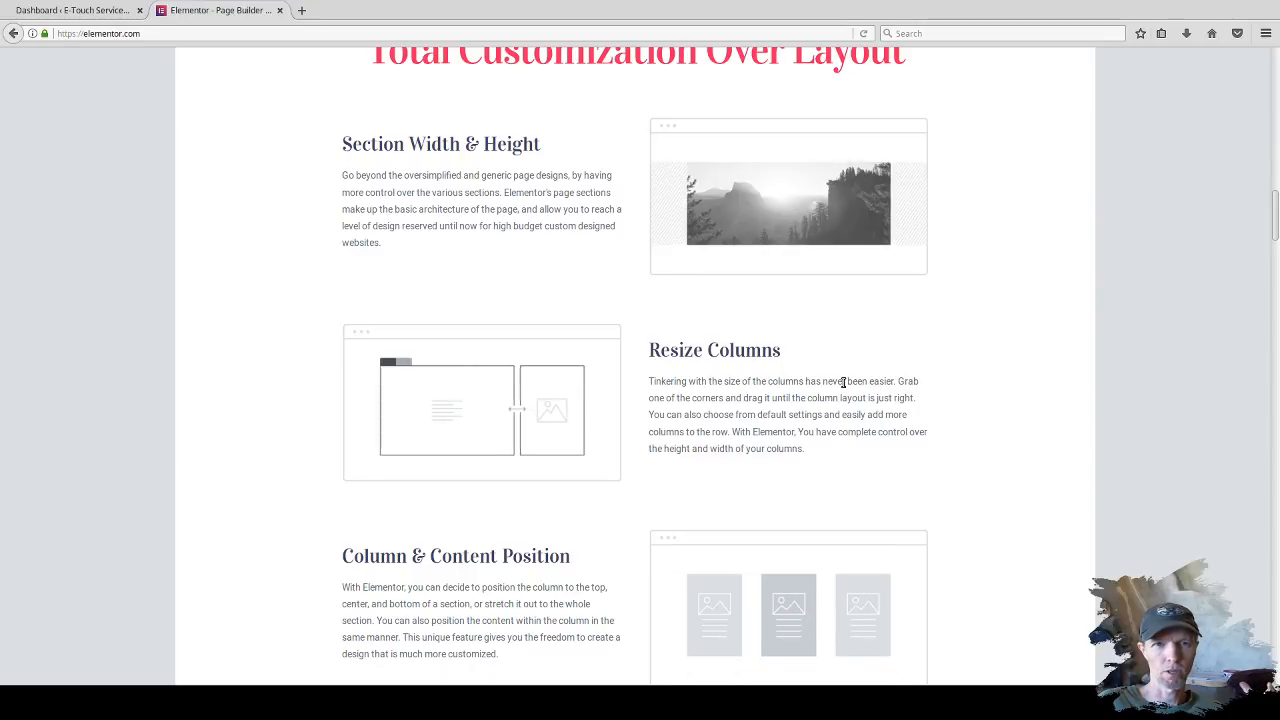
pyautogui.scroll(2, 843, 381)
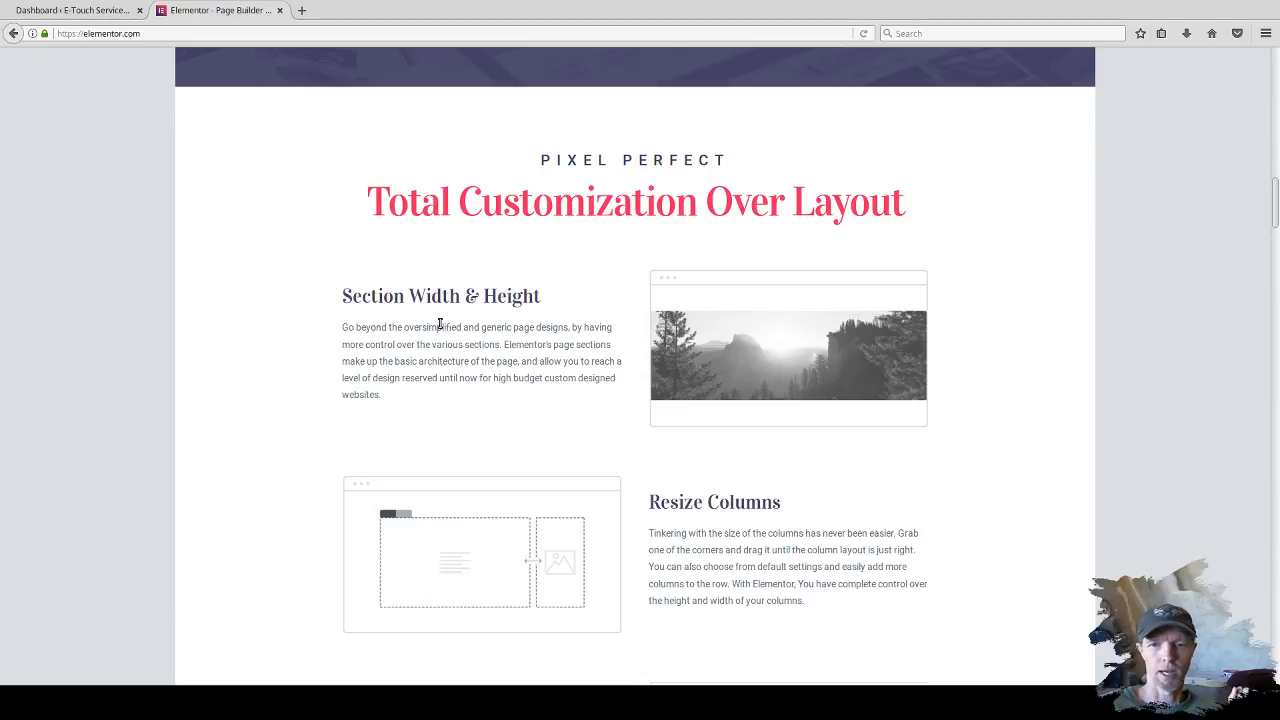
pyautogui.scroll(-2, 440, 323)
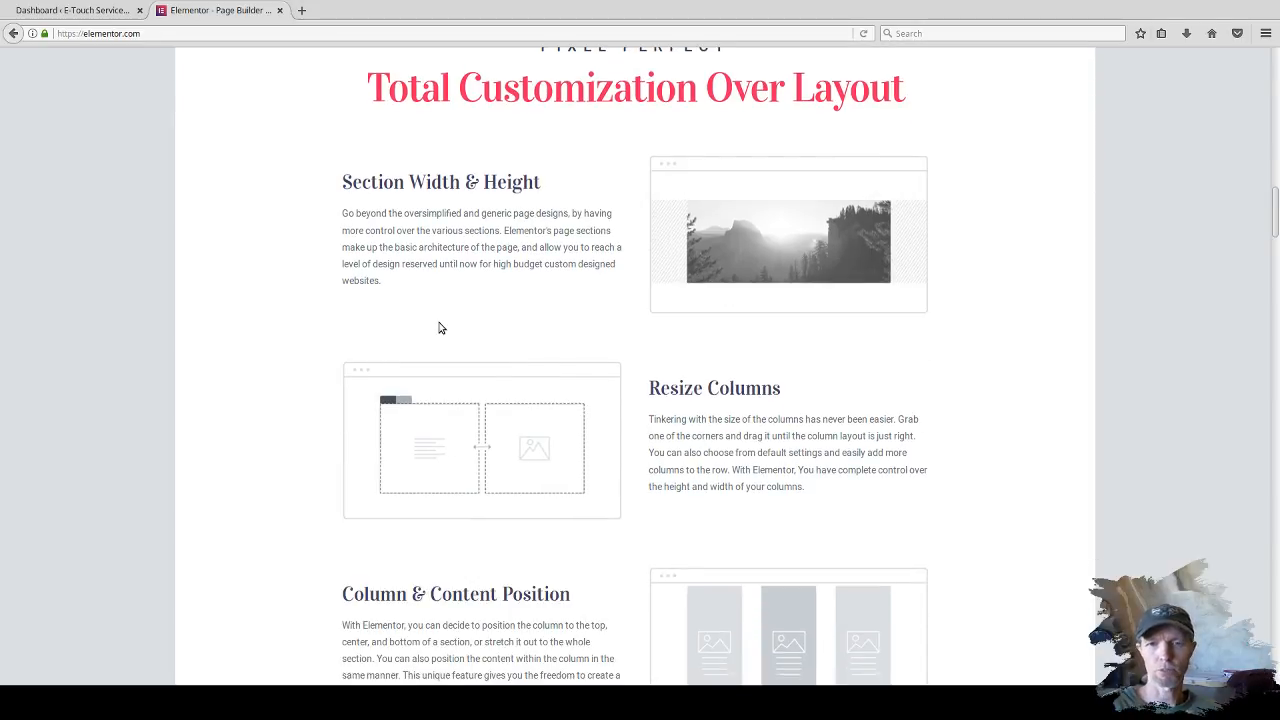
pyautogui.scroll(-2, 483, 328)
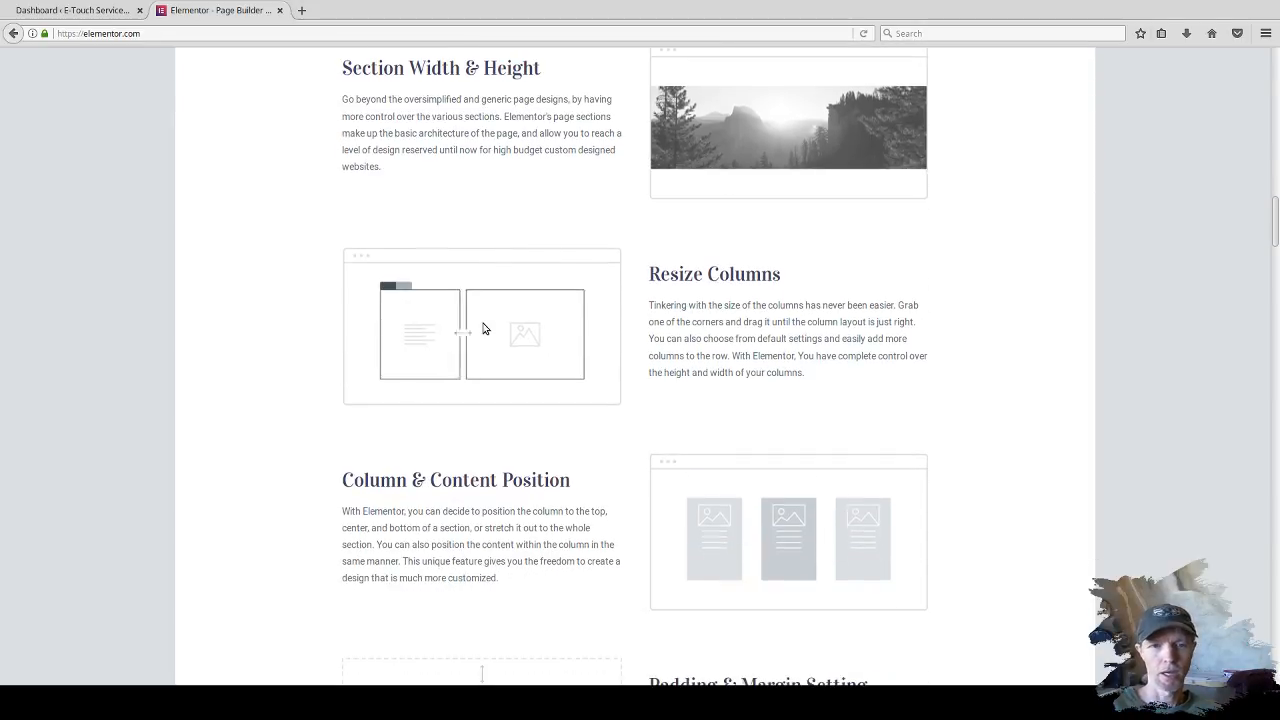
pyautogui.scroll(-1, 483, 328)
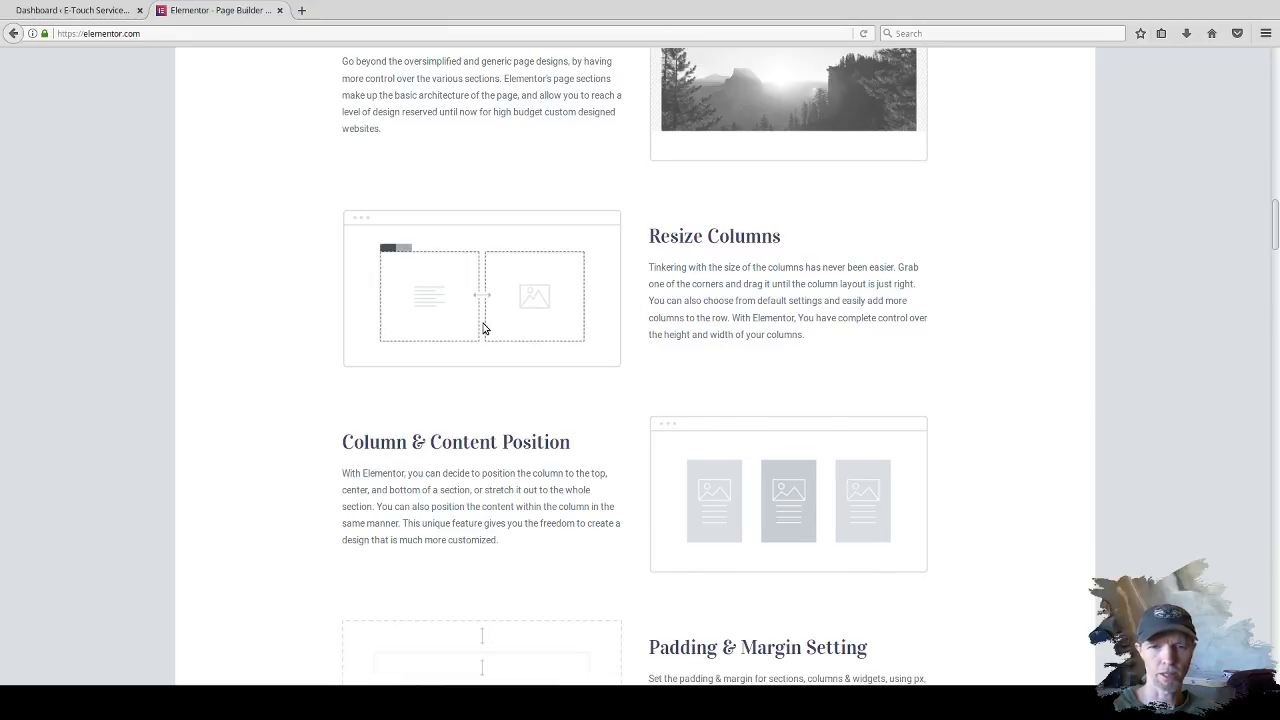
pyautogui.scroll(-3, 470, 332)
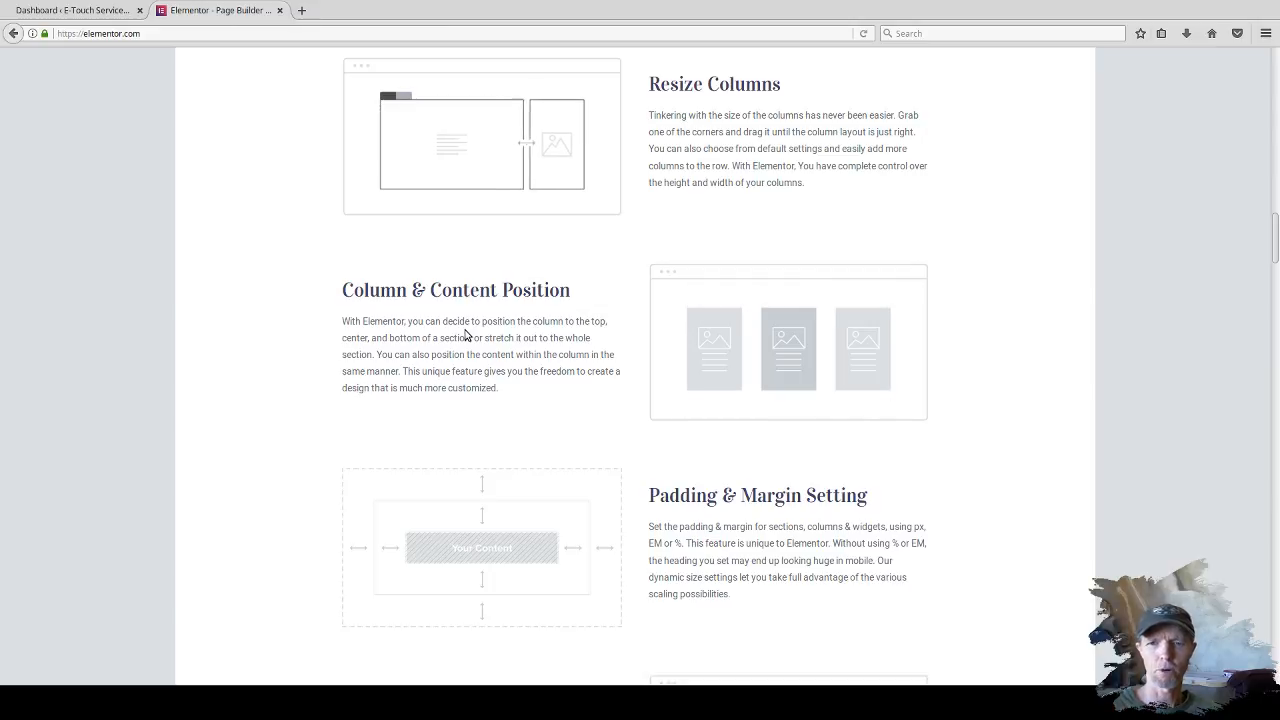
pyautogui.scroll(-3, 508, 336)
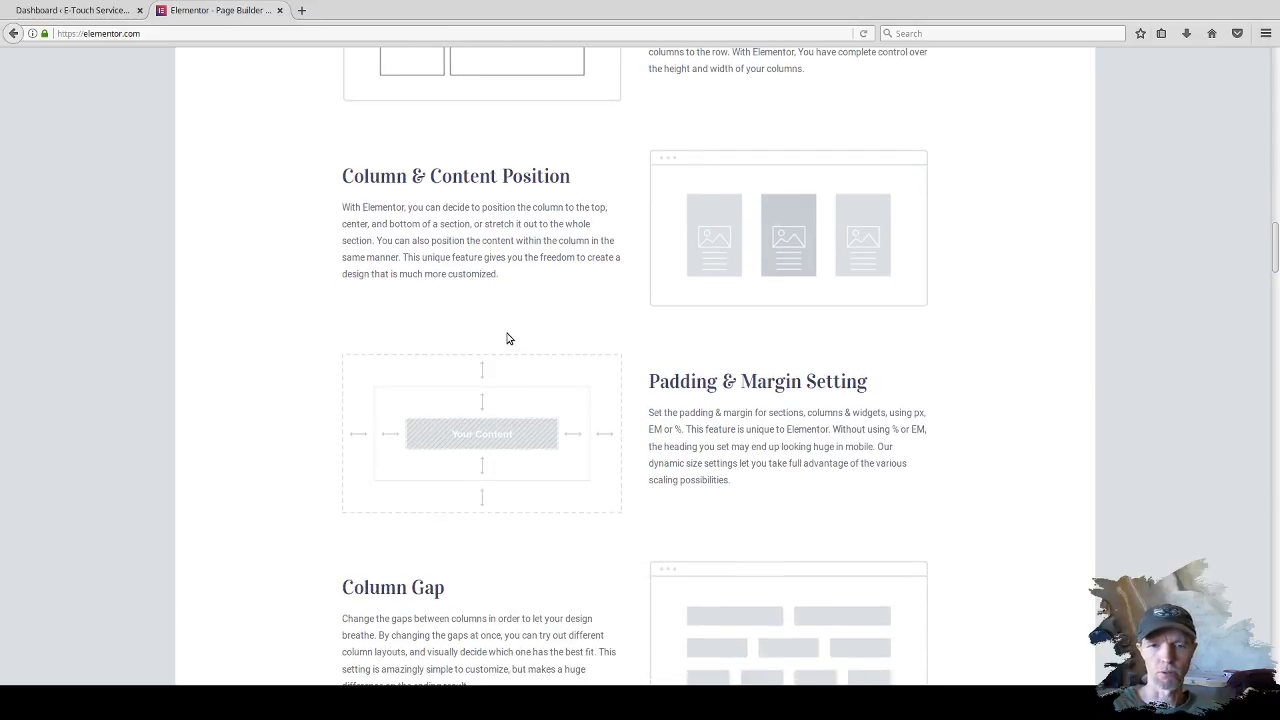
pyautogui.scroll(-1, 507, 338)
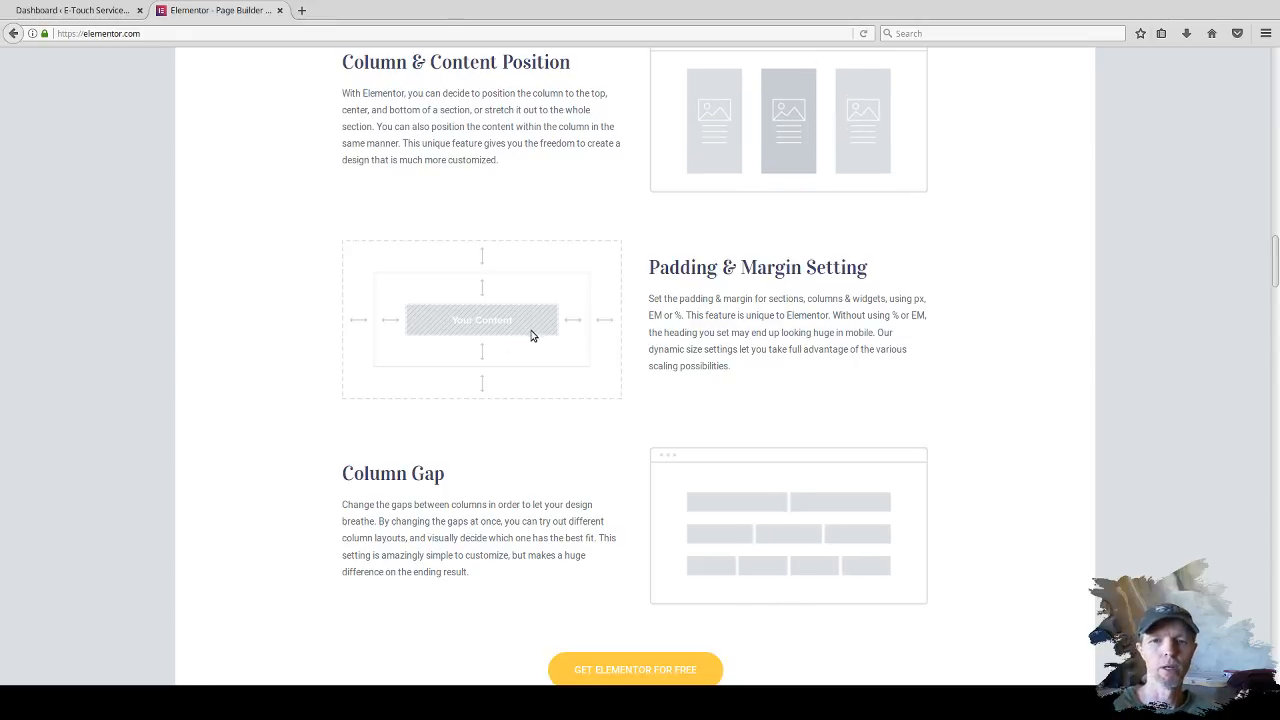
pyautogui.scroll(-1, 533, 335)
# Examine the homepage's Template Library section, including its predesigned templates and the save, export and import features.
pyautogui.scroll(-5, 533, 335)
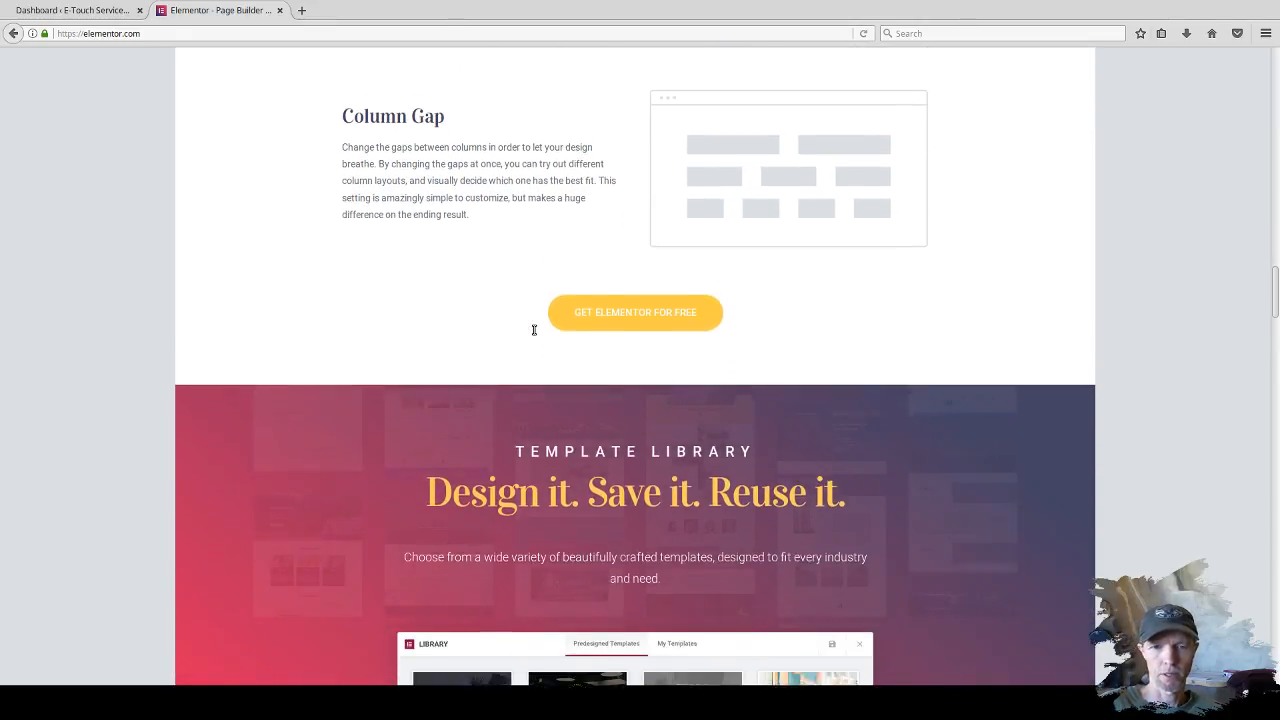
pyautogui.scroll(-1, 533, 335)
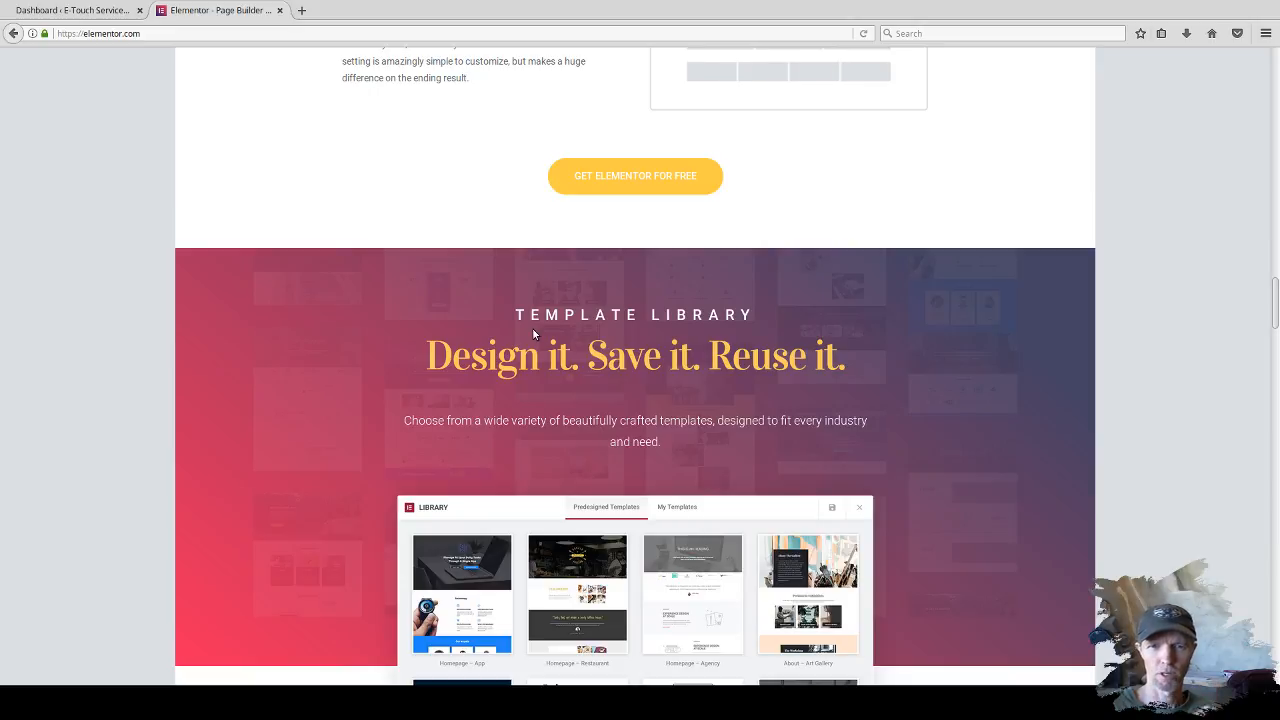
pyautogui.scroll(-2, 563, 334)
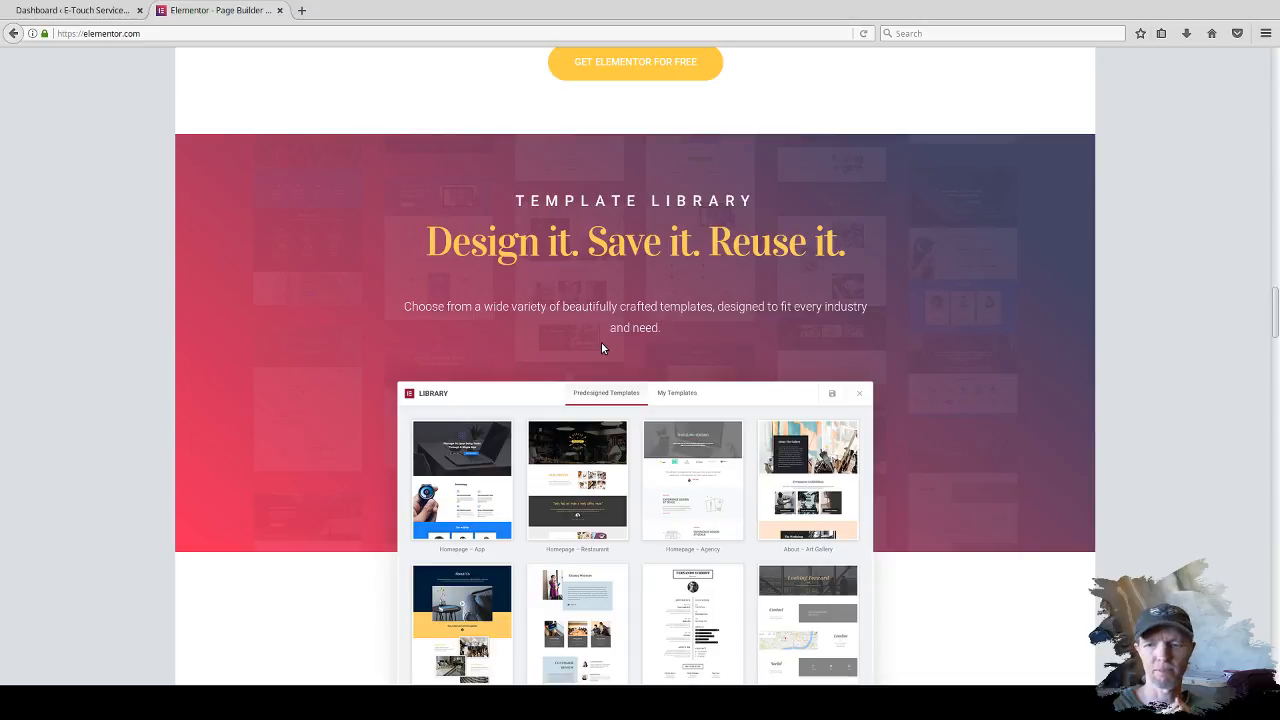
pyautogui.scroll(-3, 602, 347)
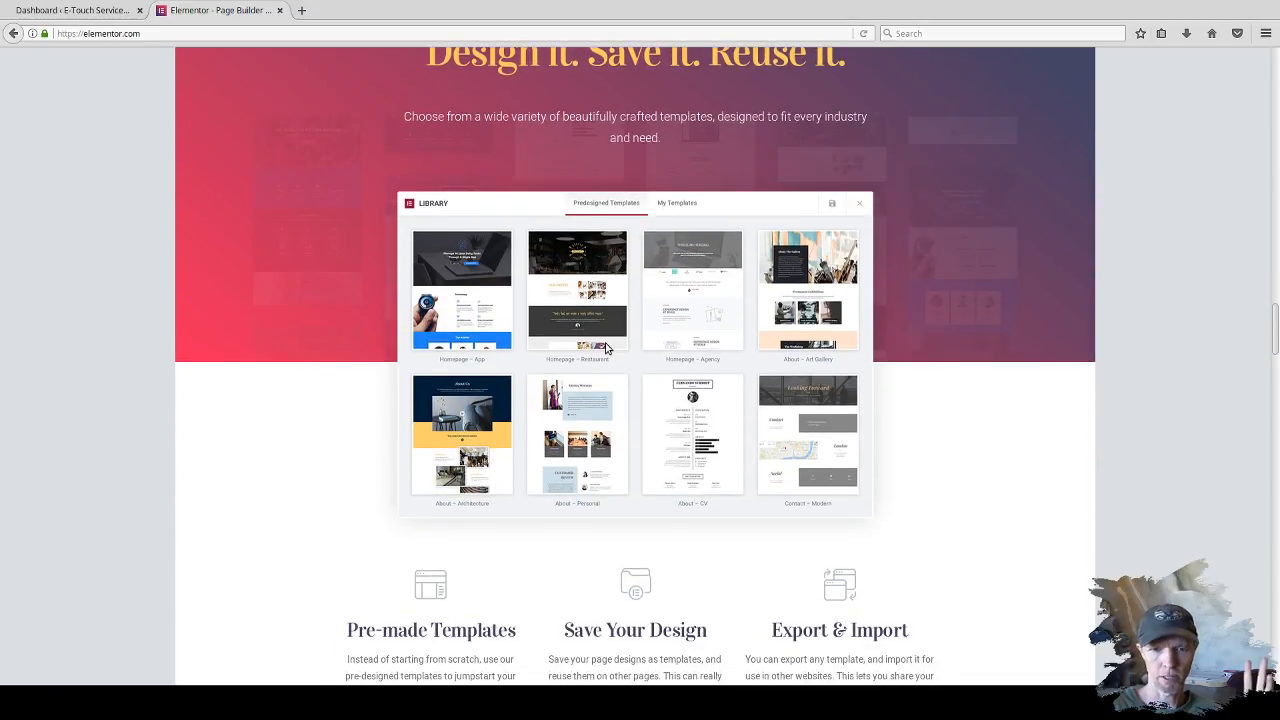
pyautogui.scroll(-2, 804, 430)
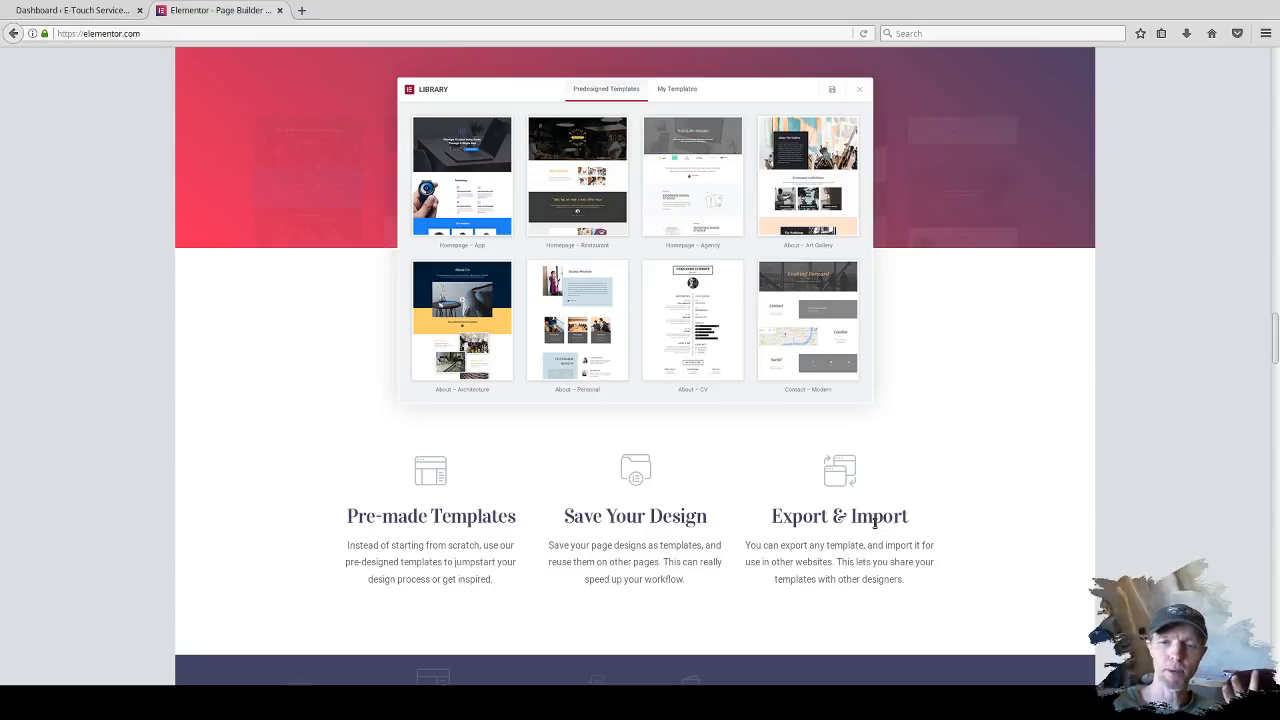
pyautogui.scroll(-3, 1063, 430)
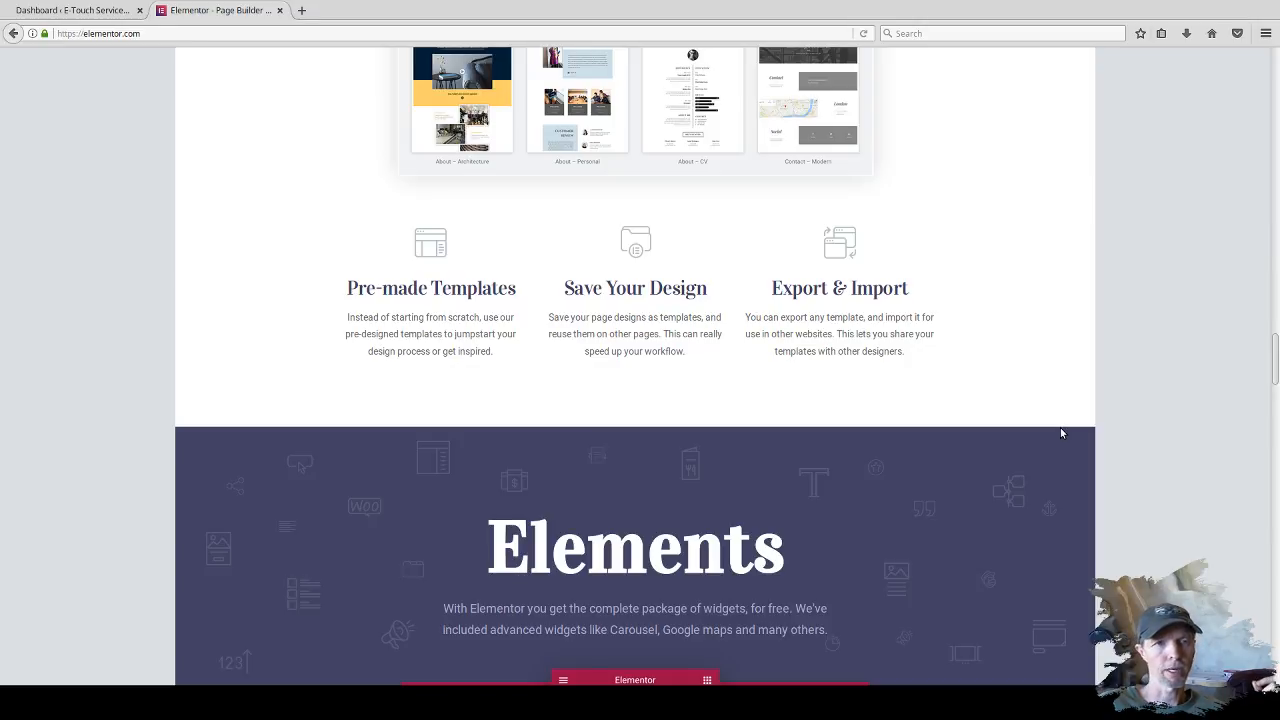
# Switch to the WordPress dashboard and view the E-Touch Services site's front page.
pyautogui.click(78, 13)
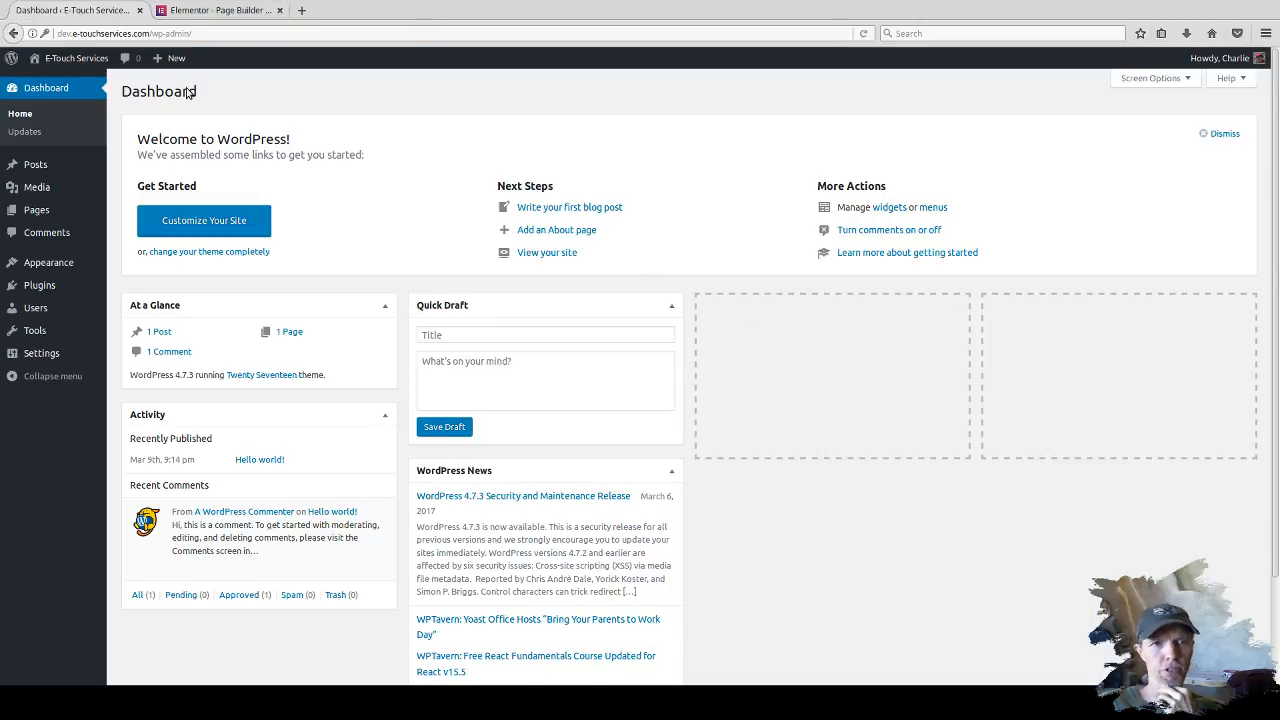
pyautogui.moveTo(55, 62)
pyautogui.click(48, 83)
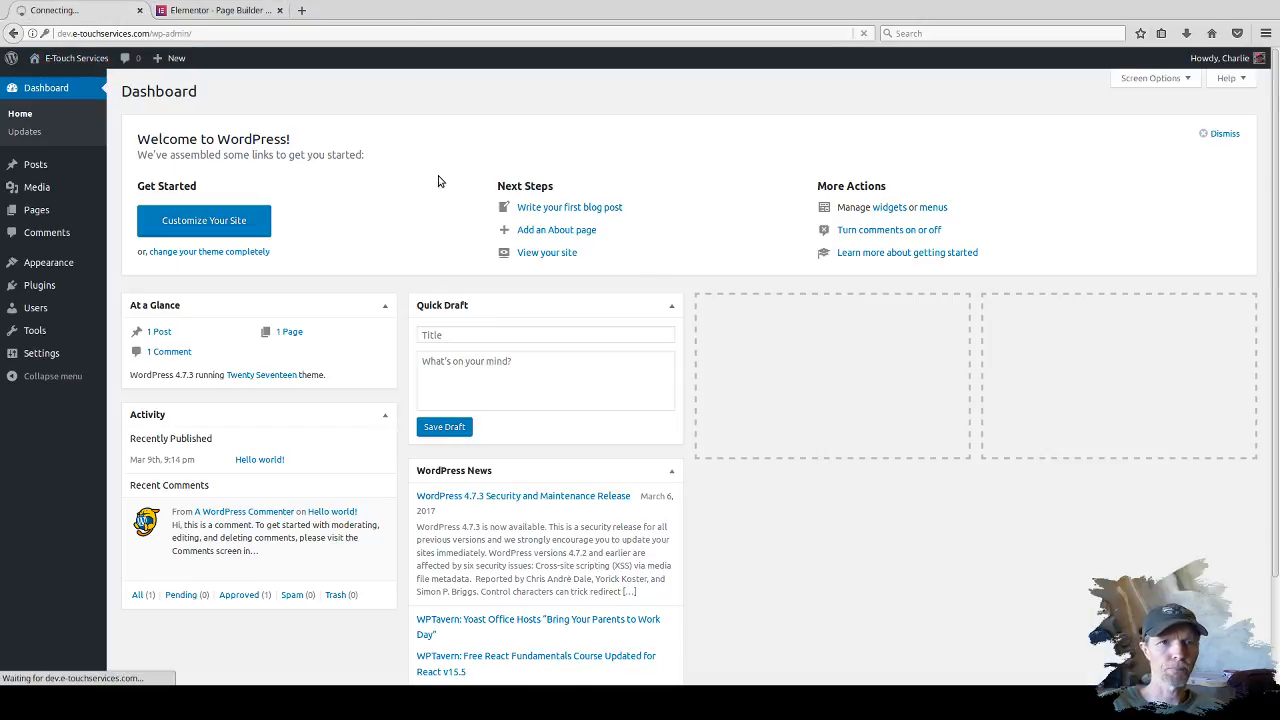
pyautogui.scroll(-5, 814, 361)
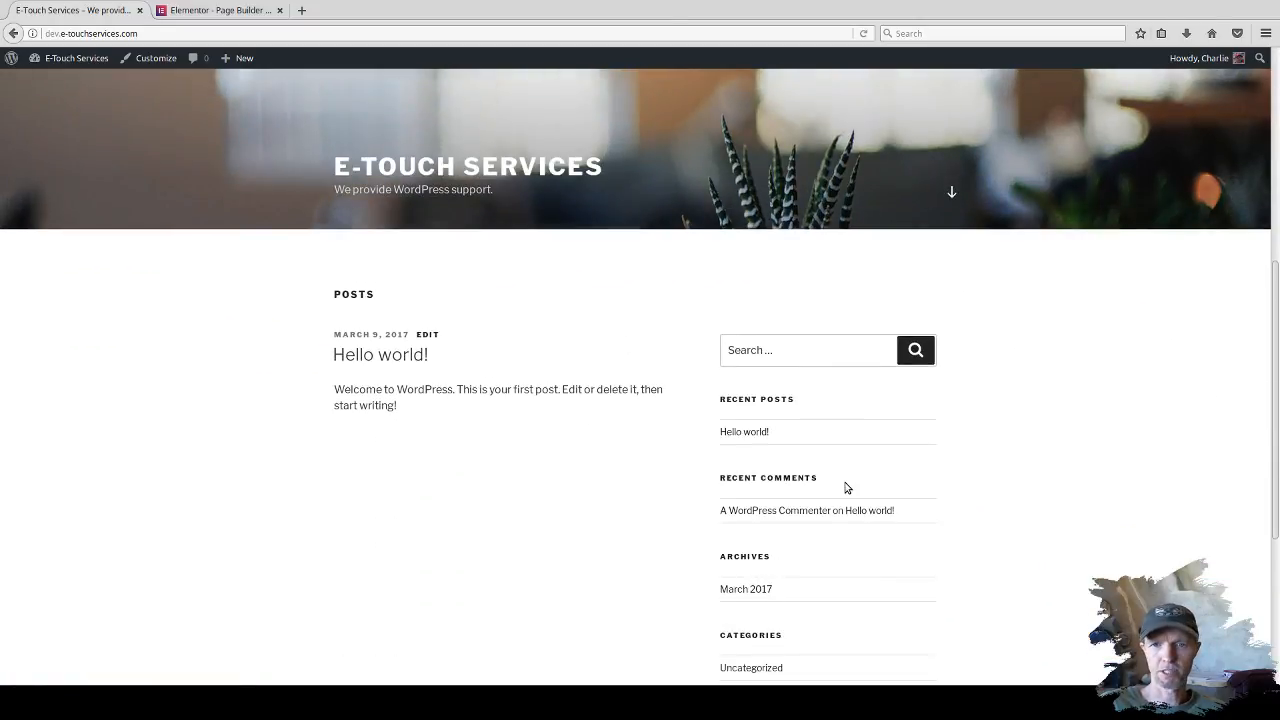
pyautogui.scroll(5, 844, 486)
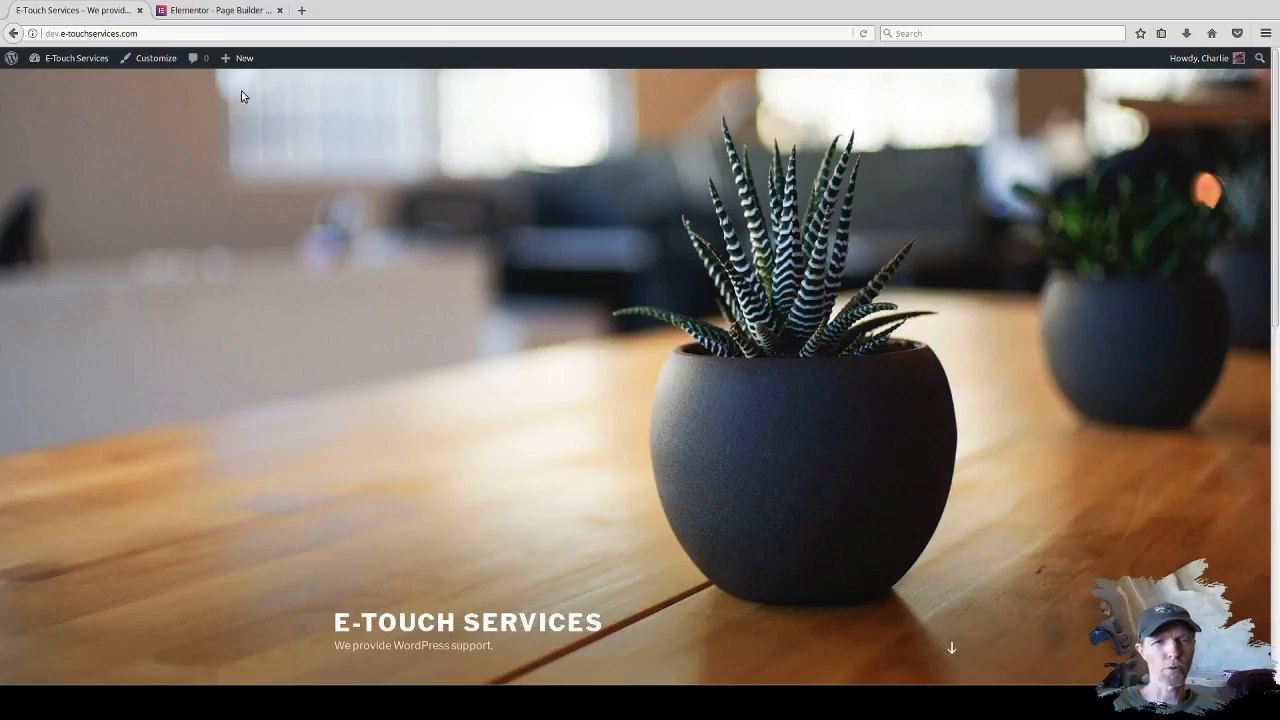
# Return to the site's WordPress dashboard and search for new plugins with the keyword "elementor".
pyautogui.moveTo(72, 66)
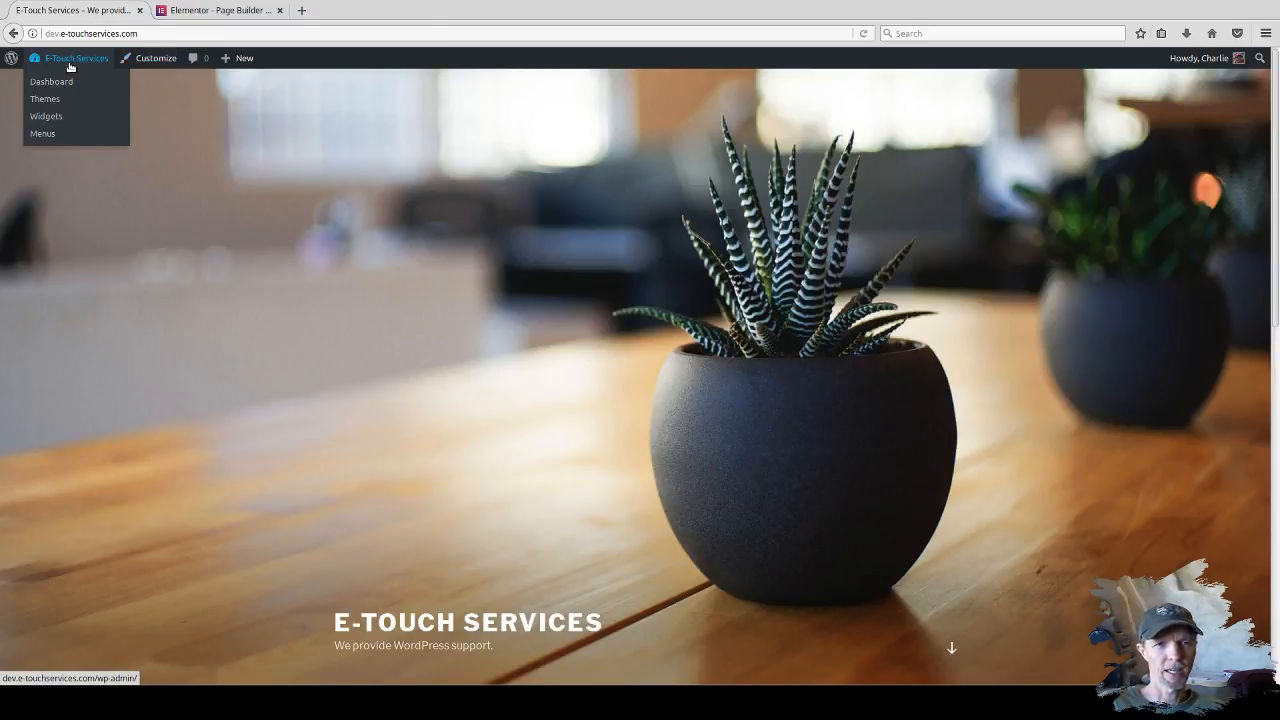
pyautogui.click(55, 83)
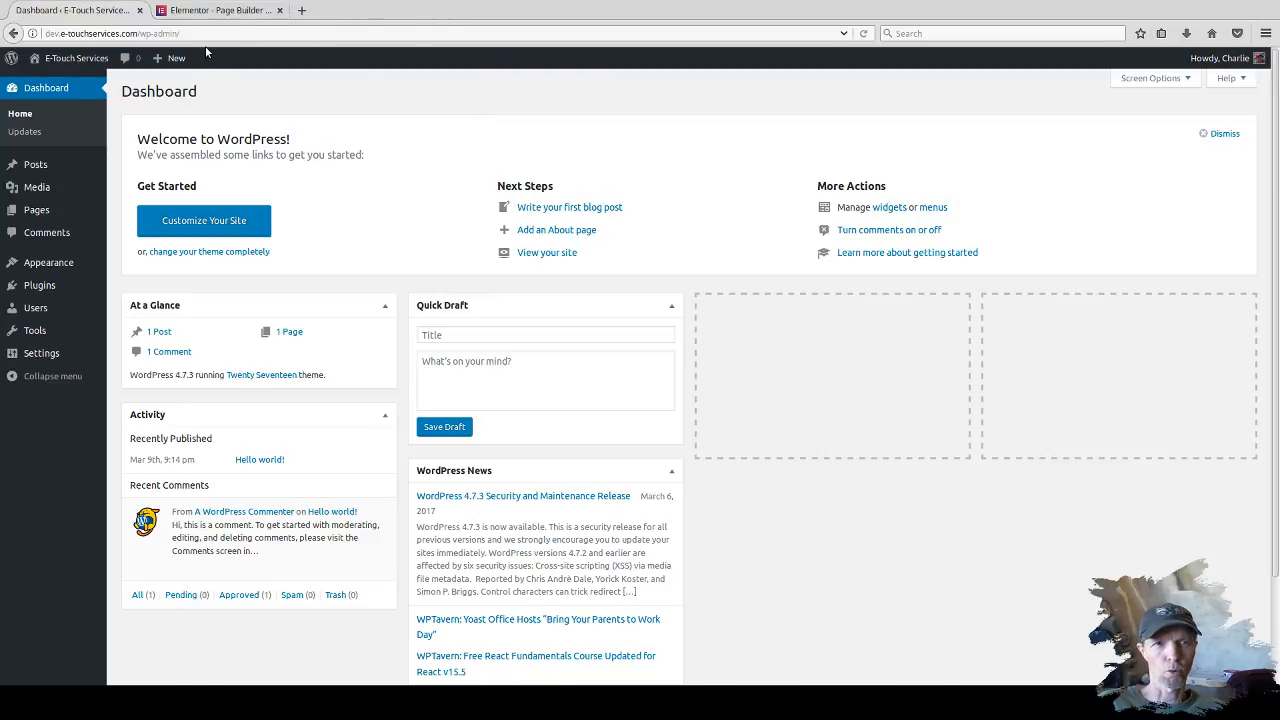
pyautogui.moveTo(48, 293)
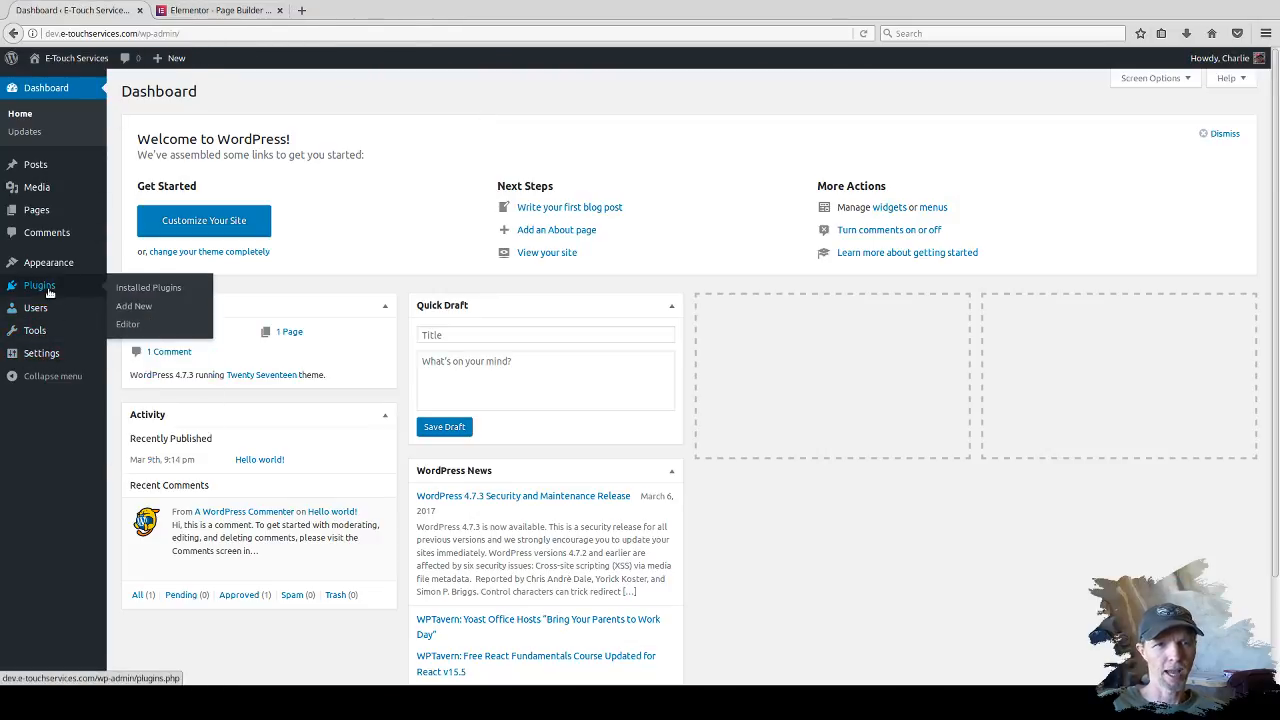
pyautogui.click(142, 309)
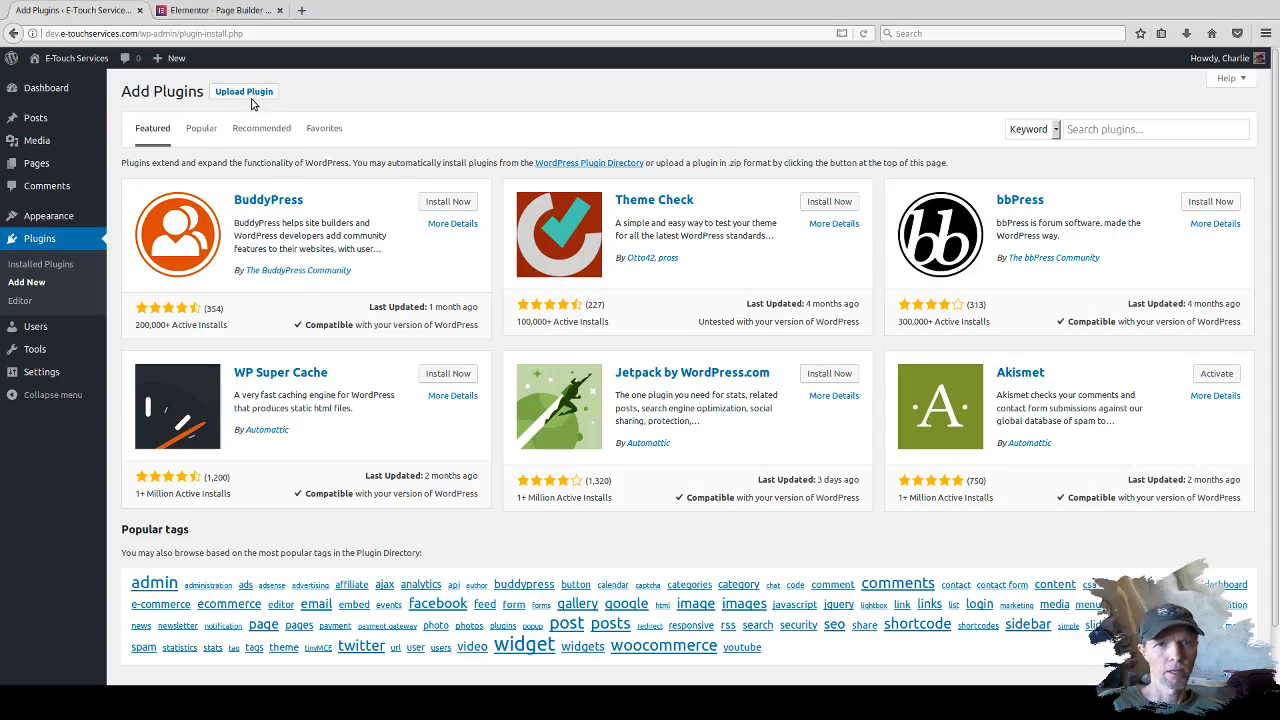
pyautogui.click(1117, 129)
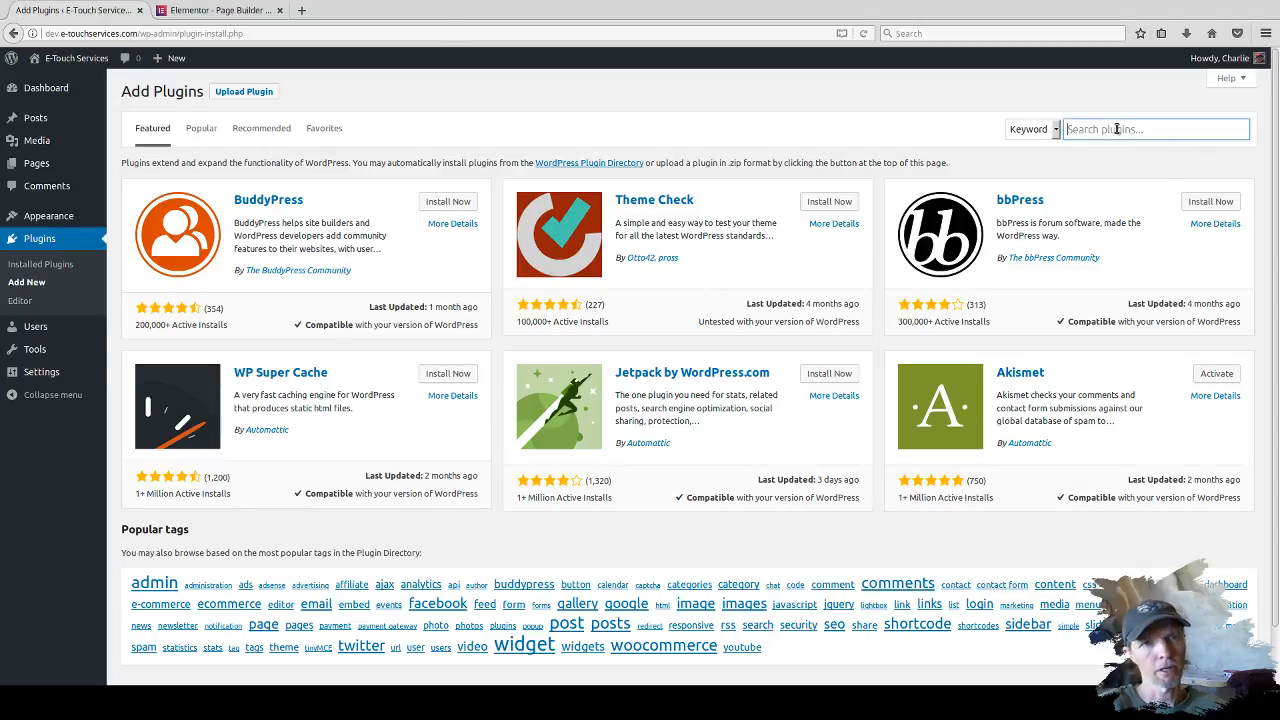
pyautogui.write('ele')
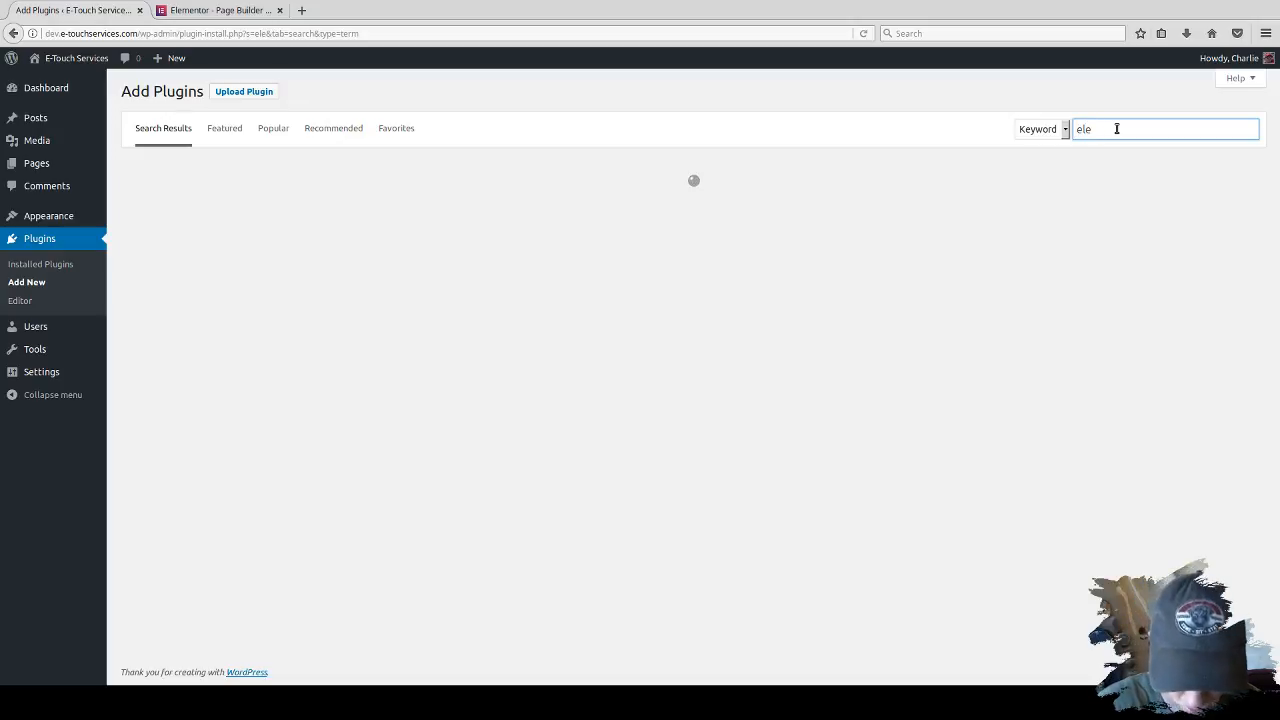
pyautogui.write('men')
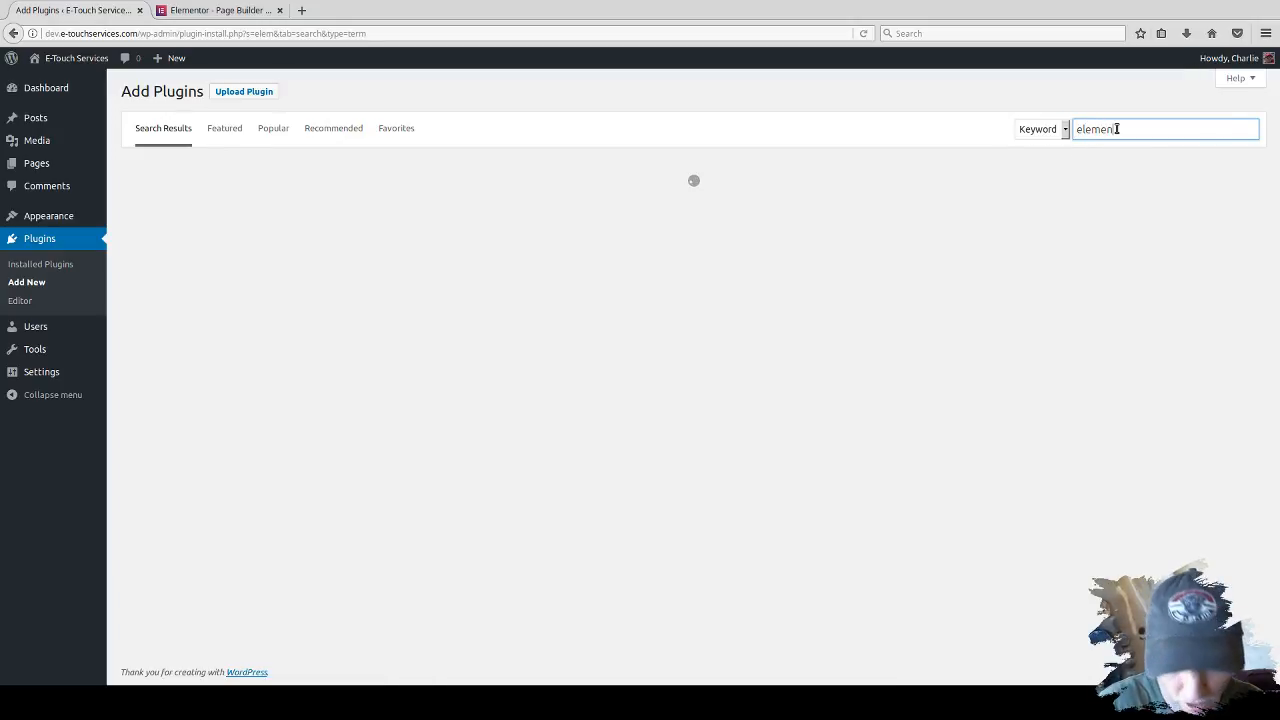
pyautogui.write('tor')
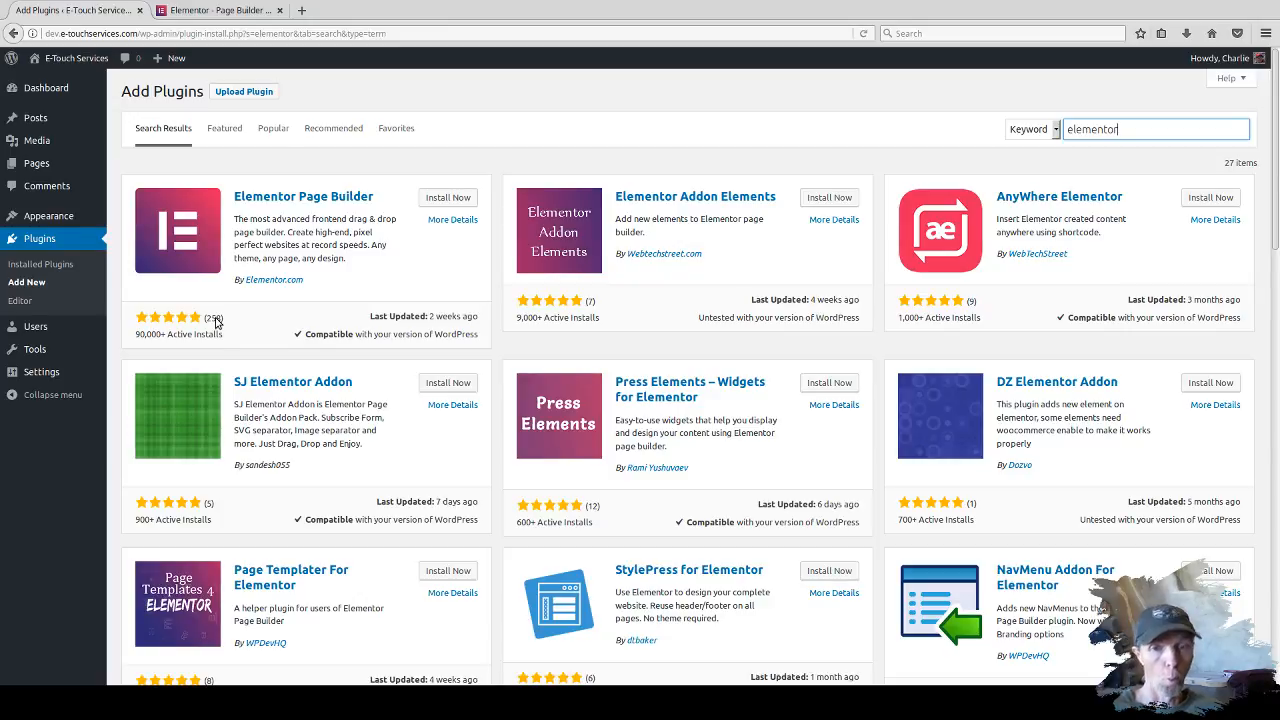
# Install and activate the Elementor Page Builder plugin.
pyautogui.click(455, 199)
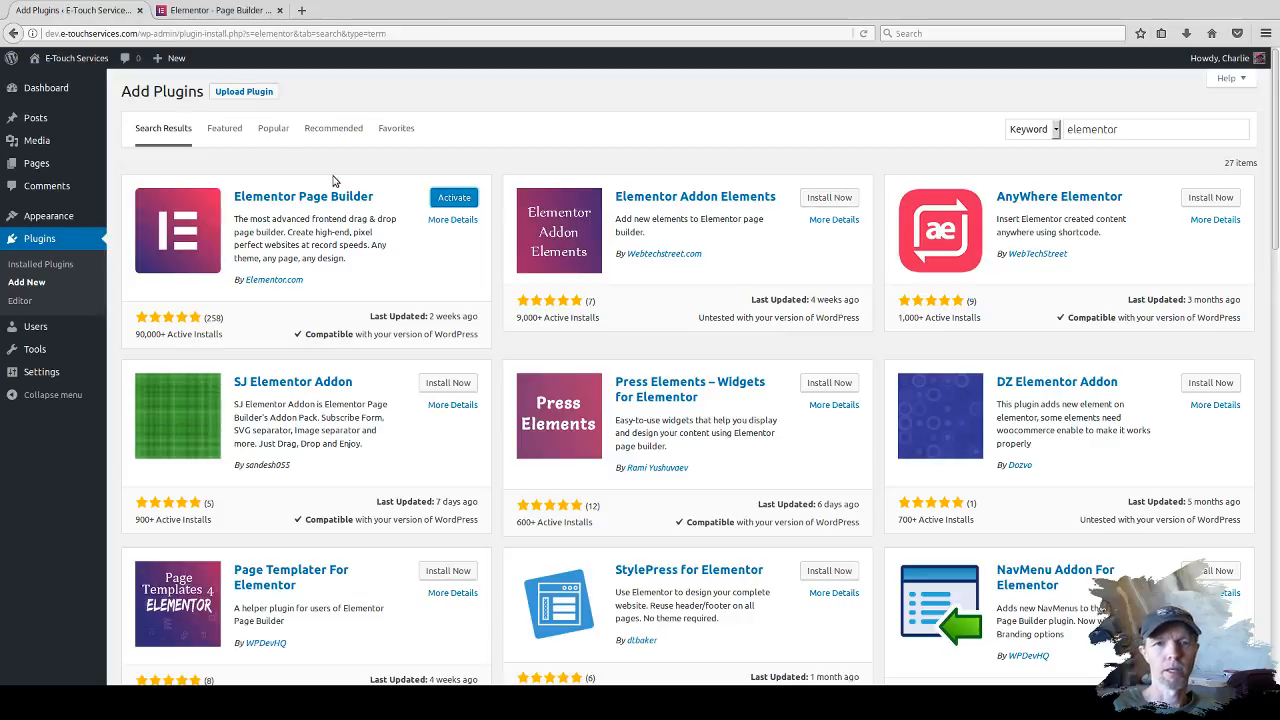
pyautogui.click(449, 195)
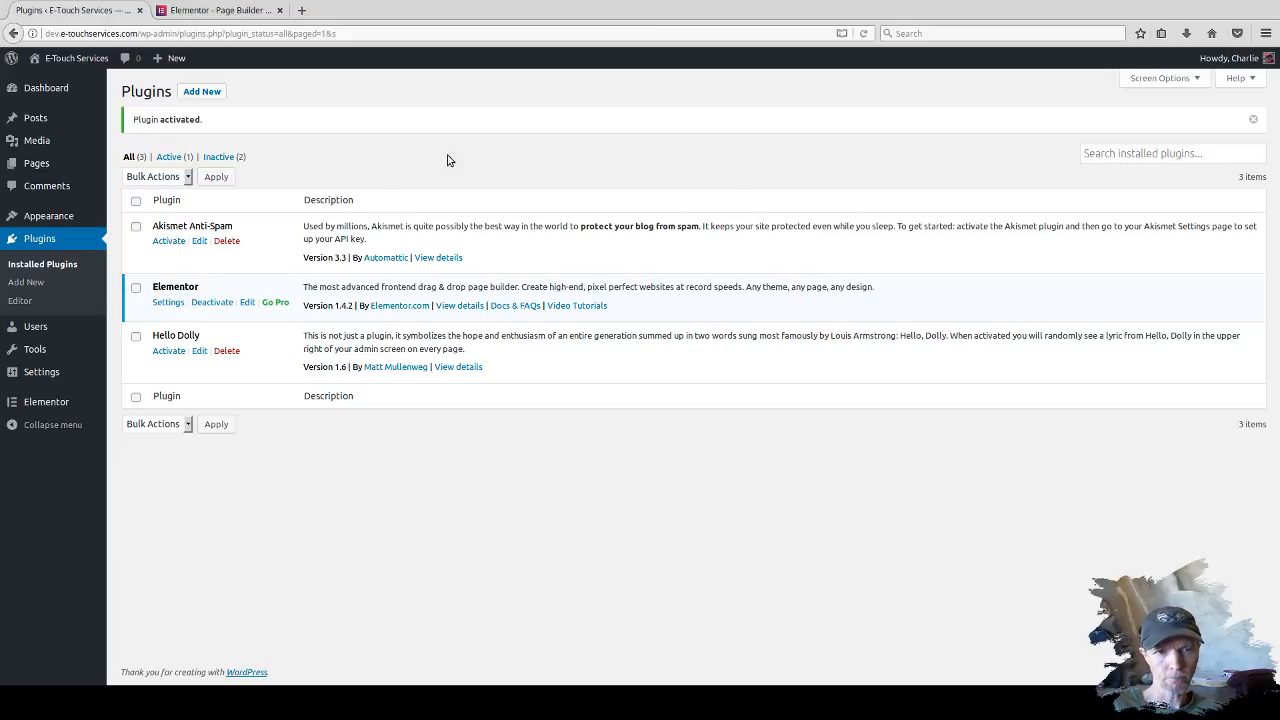
# Exclude the Author, Contributor and Subscriber roles in Elementor's general settings and save the changes.
pyautogui.click(168, 302)
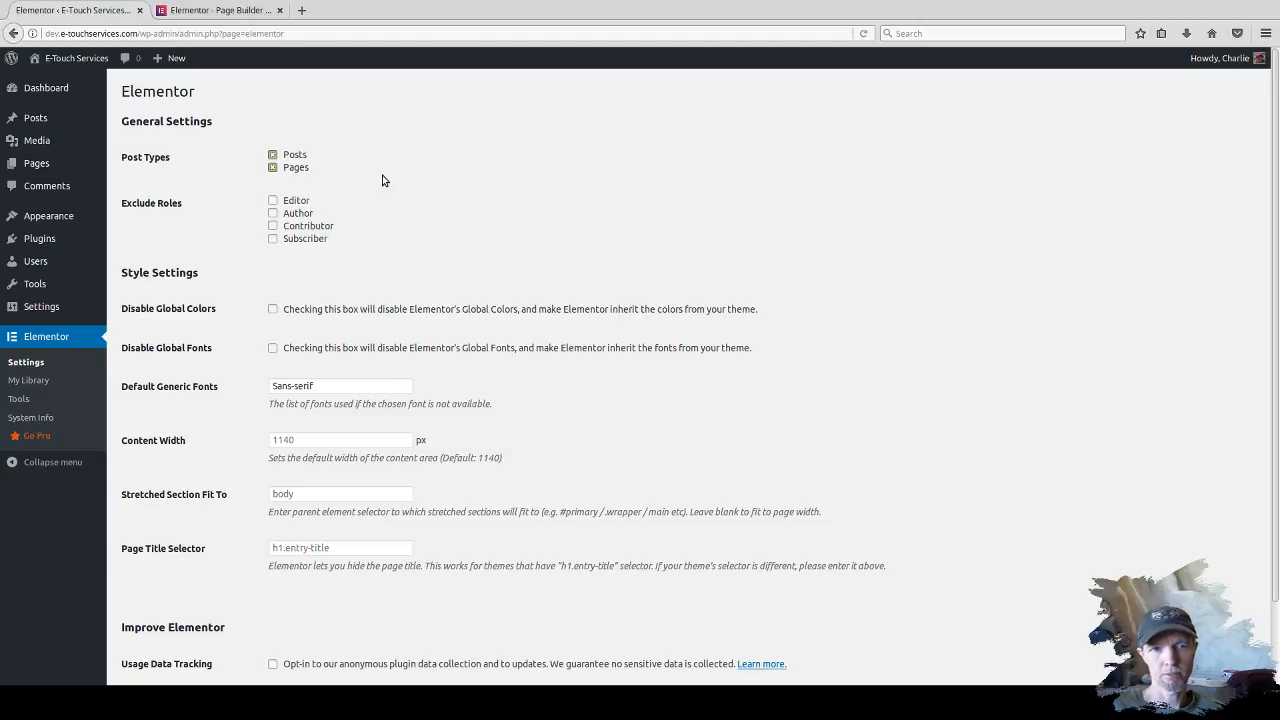
pyautogui.scroll(-1, 371, 223)
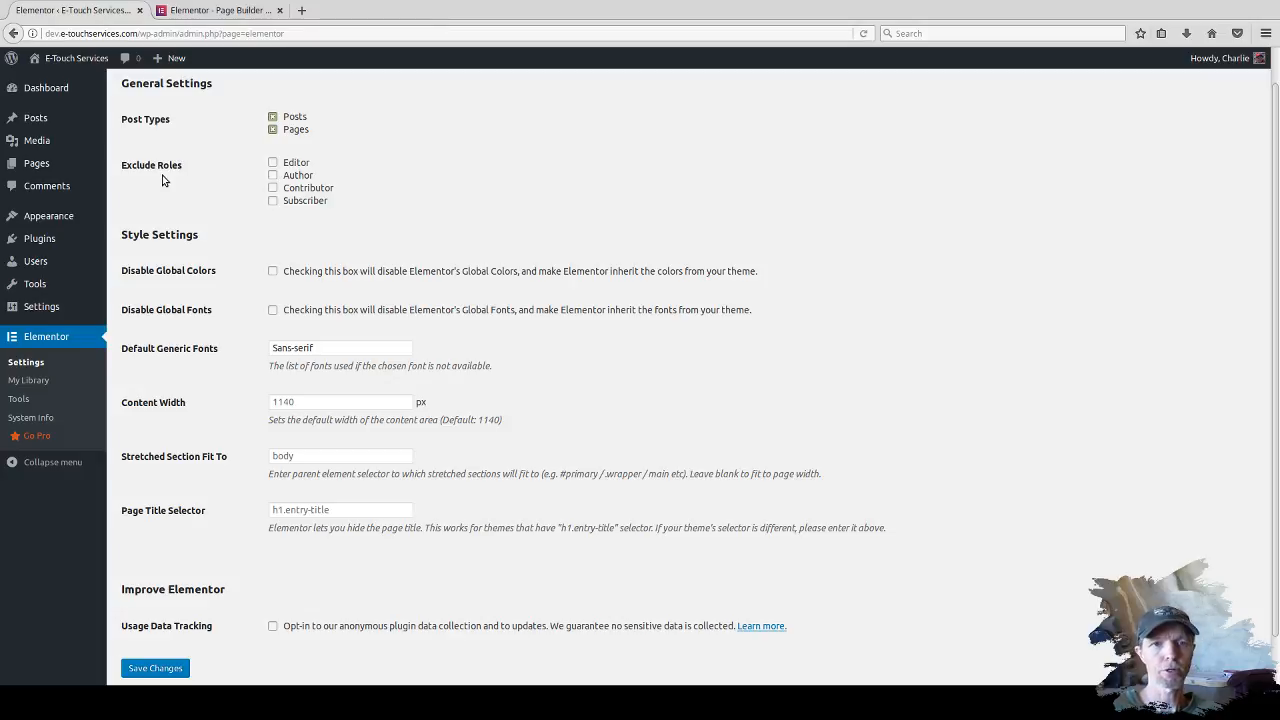
pyautogui.click(273, 201)
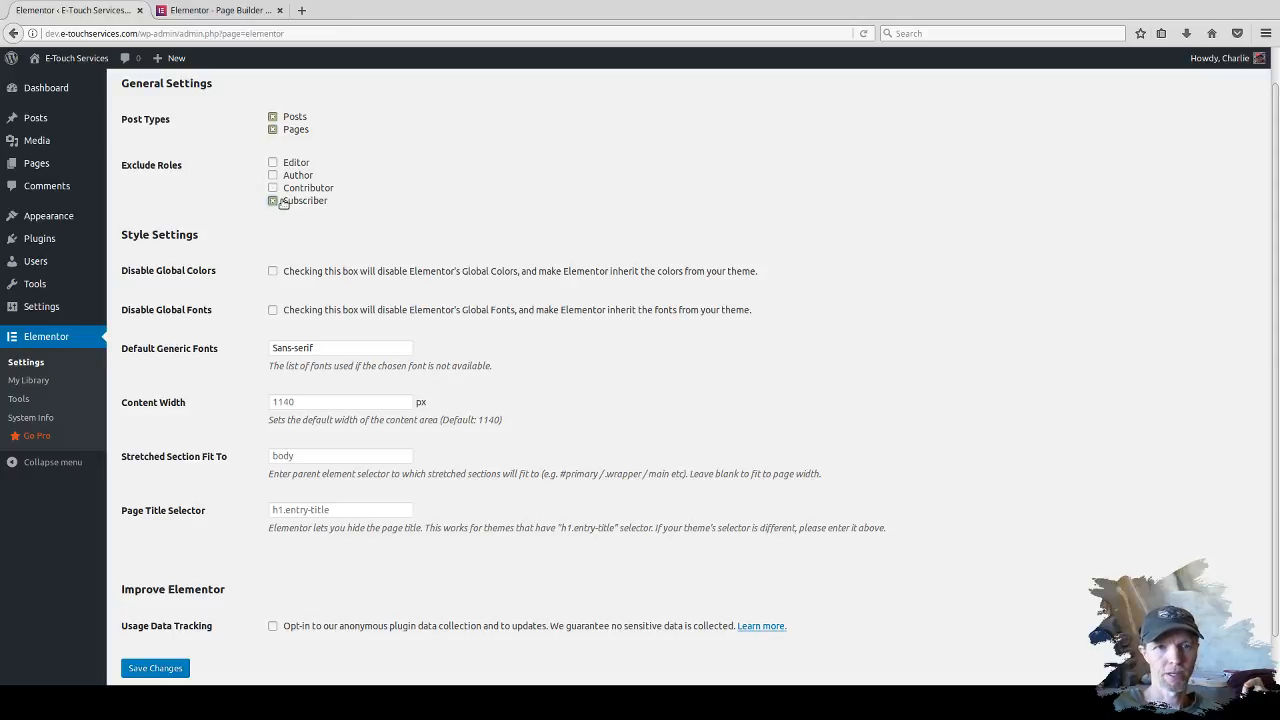
pyautogui.click(273, 188)
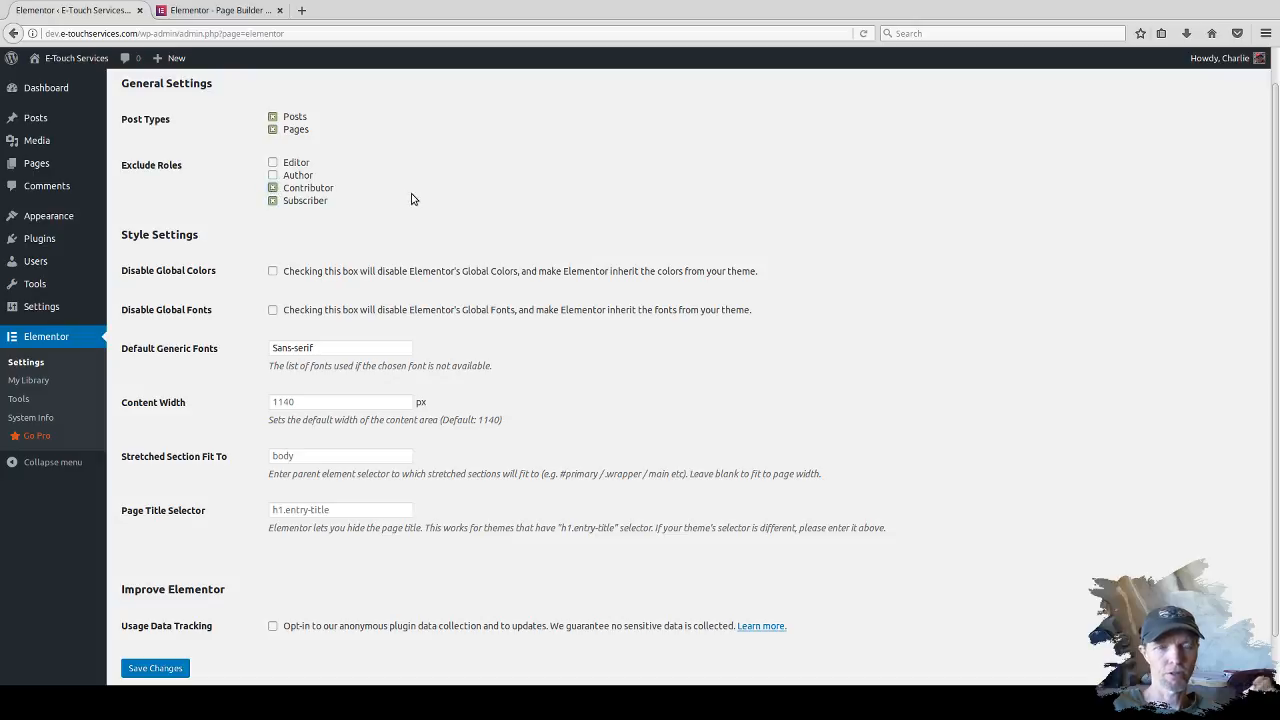
pyautogui.click(274, 177)
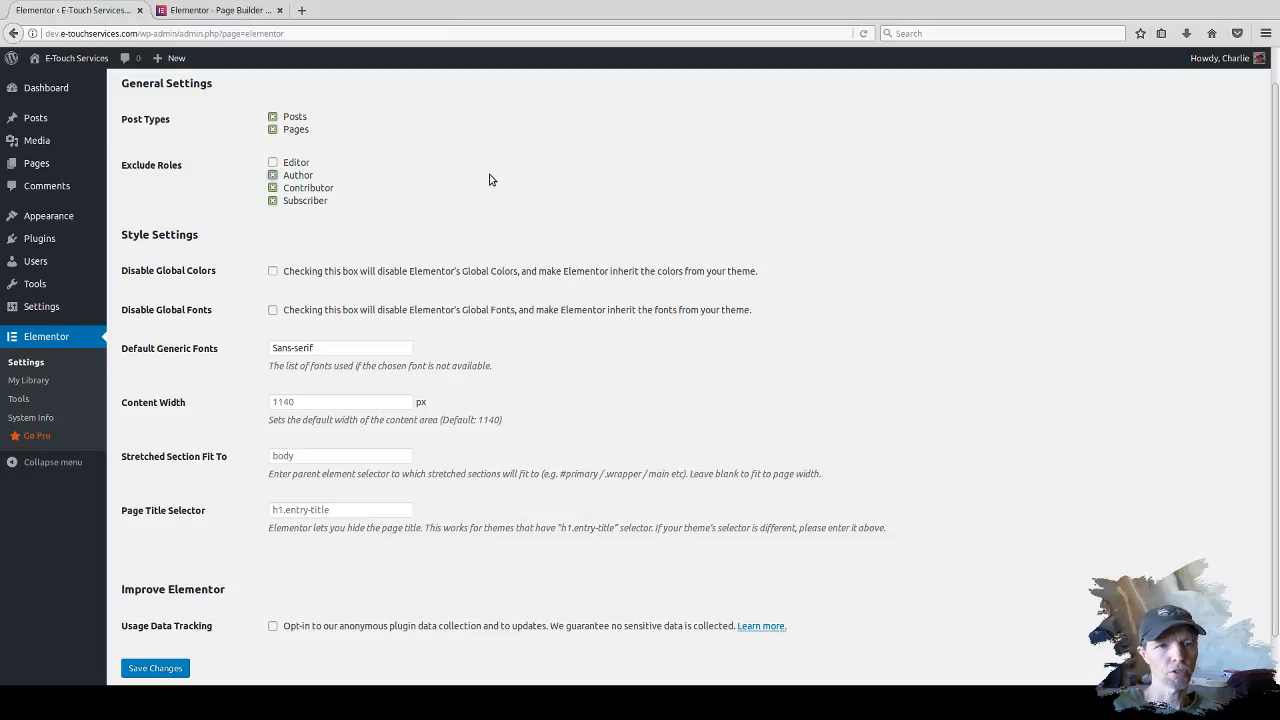
pyautogui.scroll(-1, 489, 179)
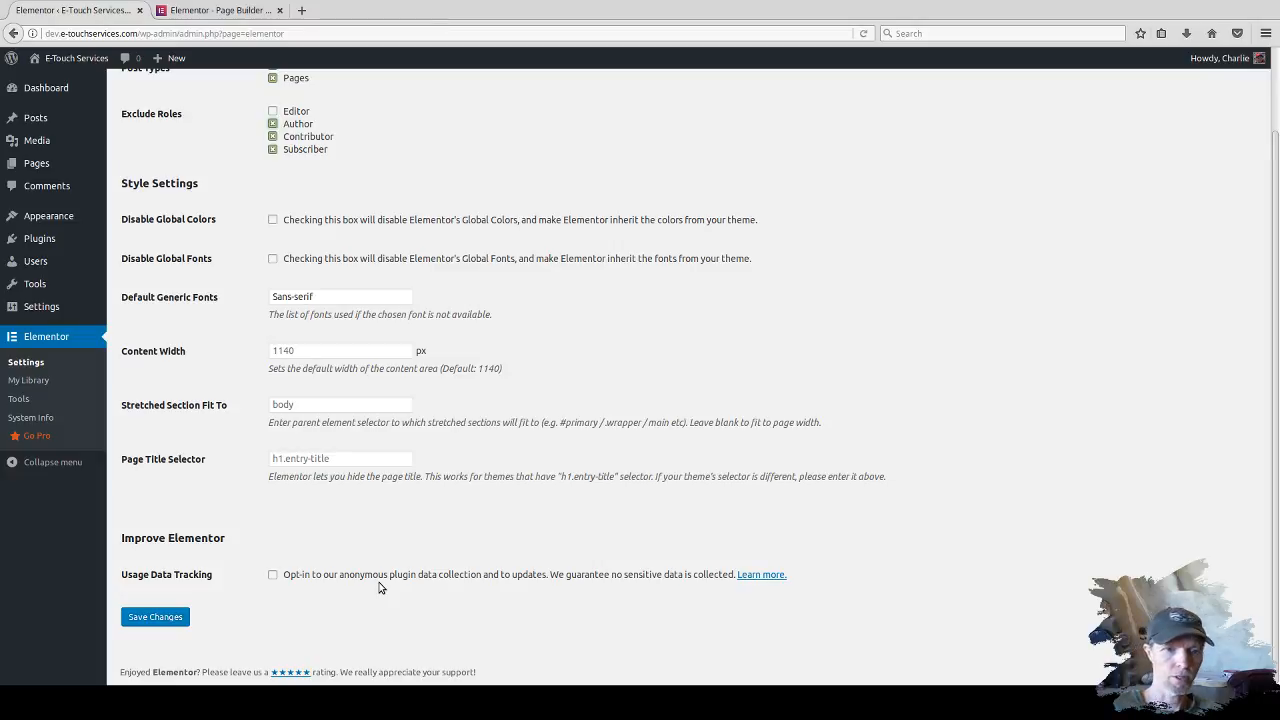
pyautogui.click(150, 616)
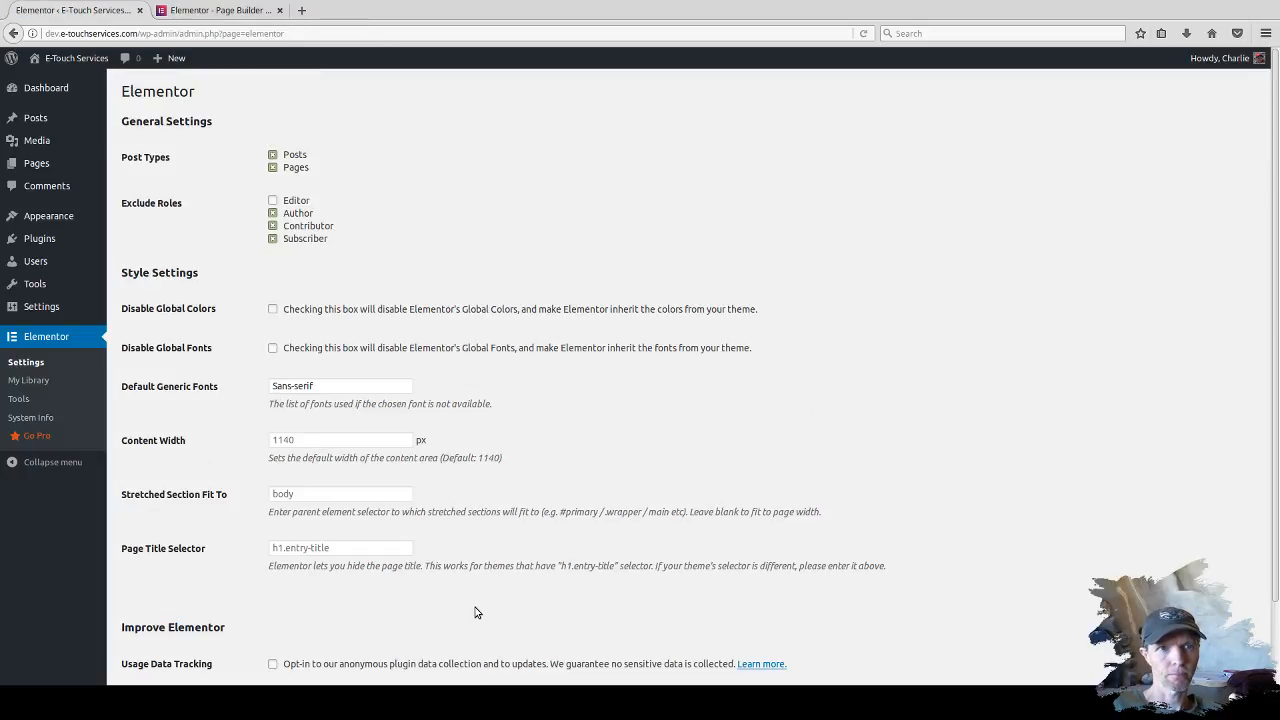
pyautogui.scroll(-2, 592, 543)
pyautogui.scroll(2, 592, 543)
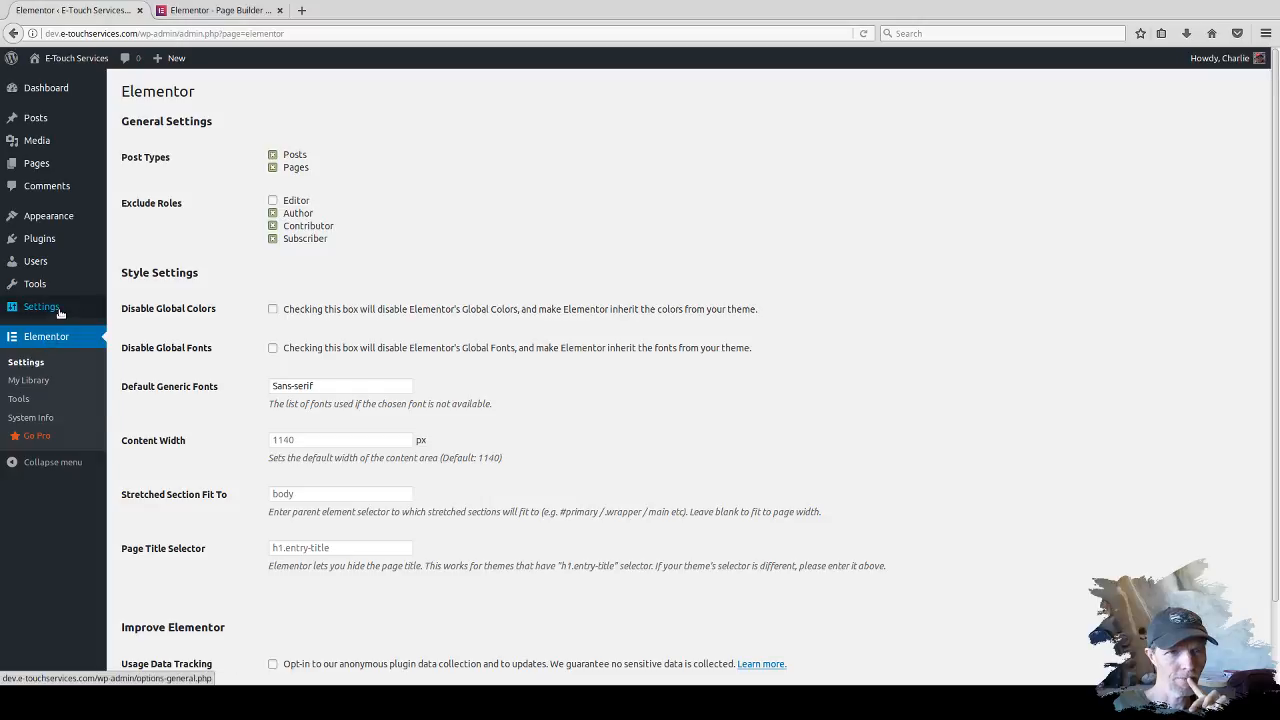
# Add a new page titled "Elementor" and open it for editing with Elementor.
pyautogui.moveTo(57, 309)
pyautogui.click(42, 339)
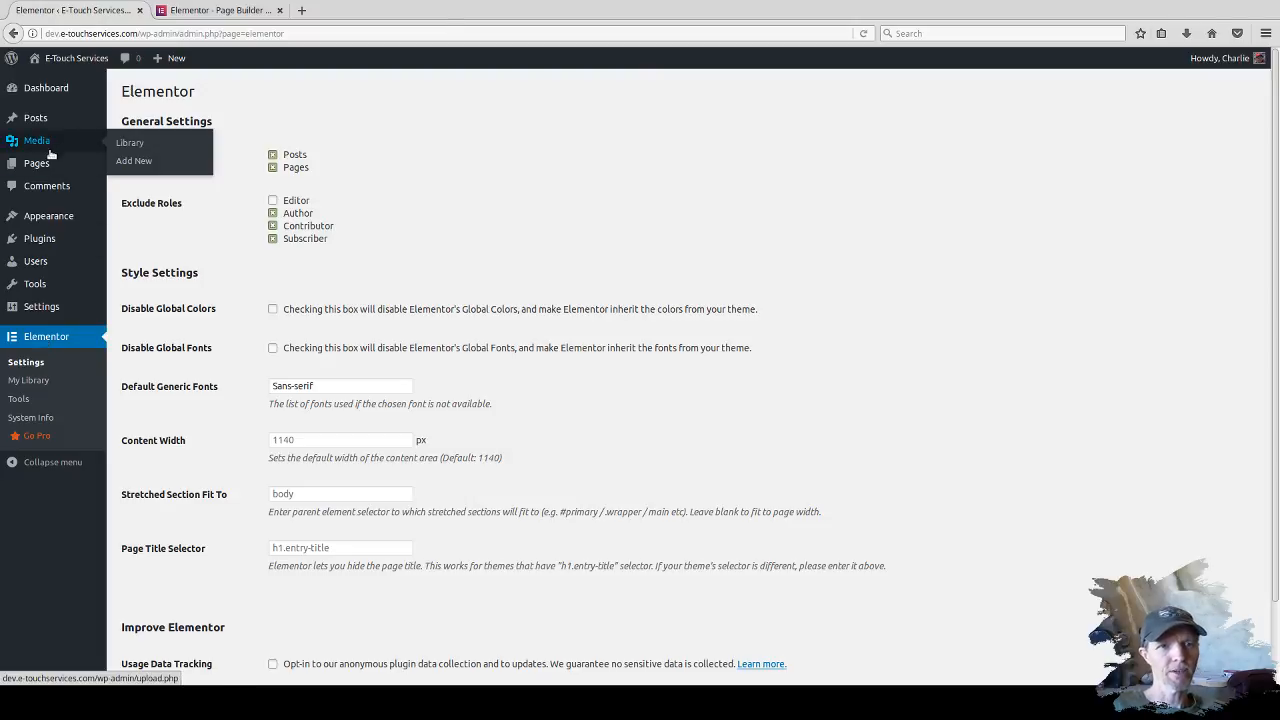
pyautogui.moveTo(39, 168)
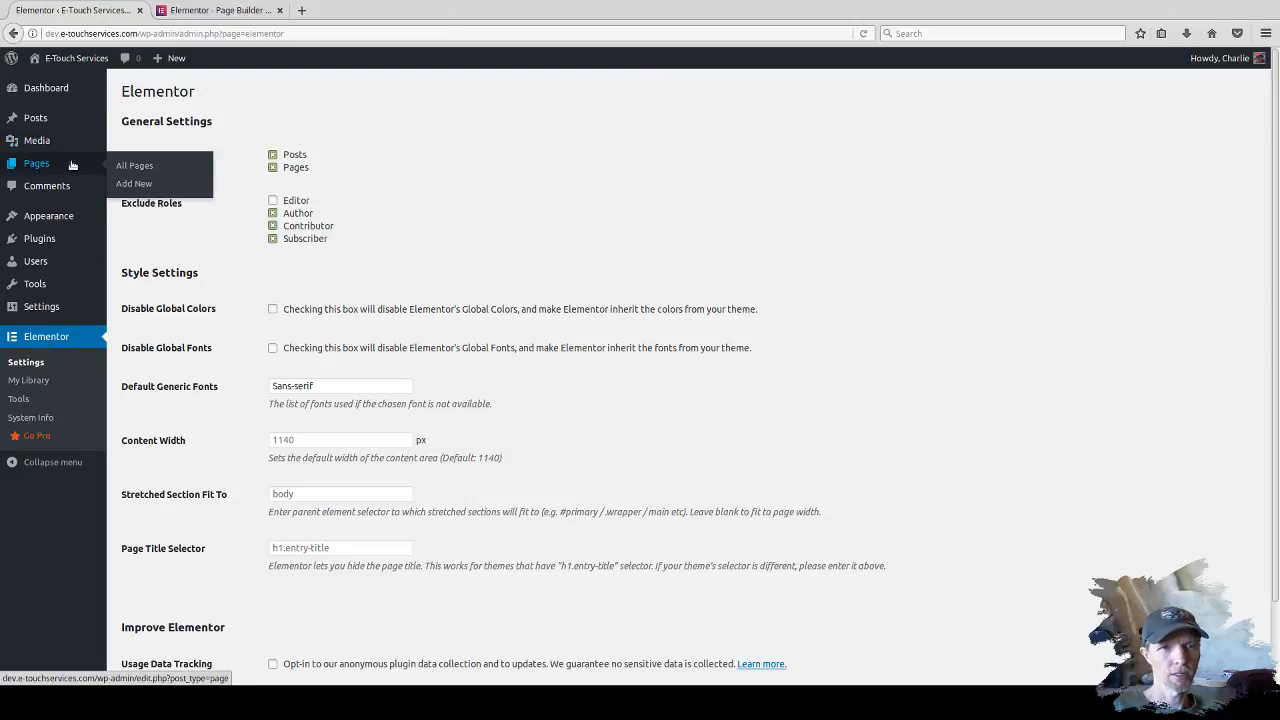
pyautogui.click(139, 185)
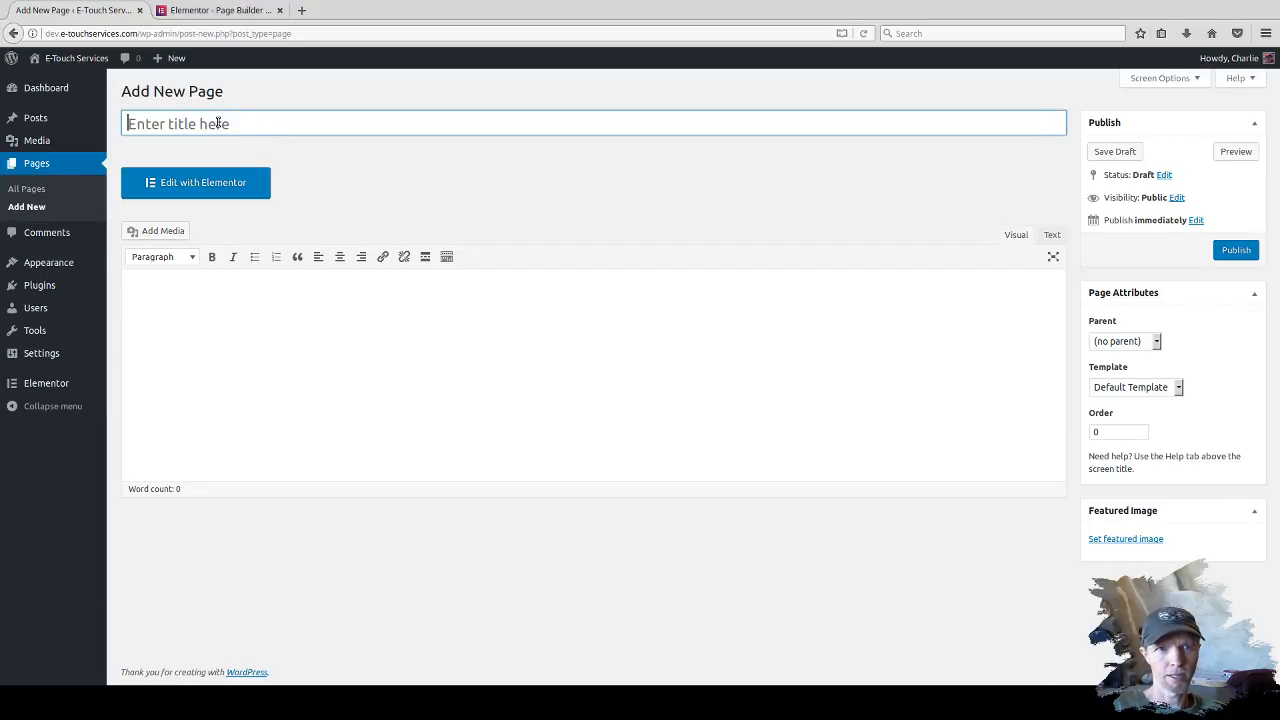
pyautogui.click(218, 122)
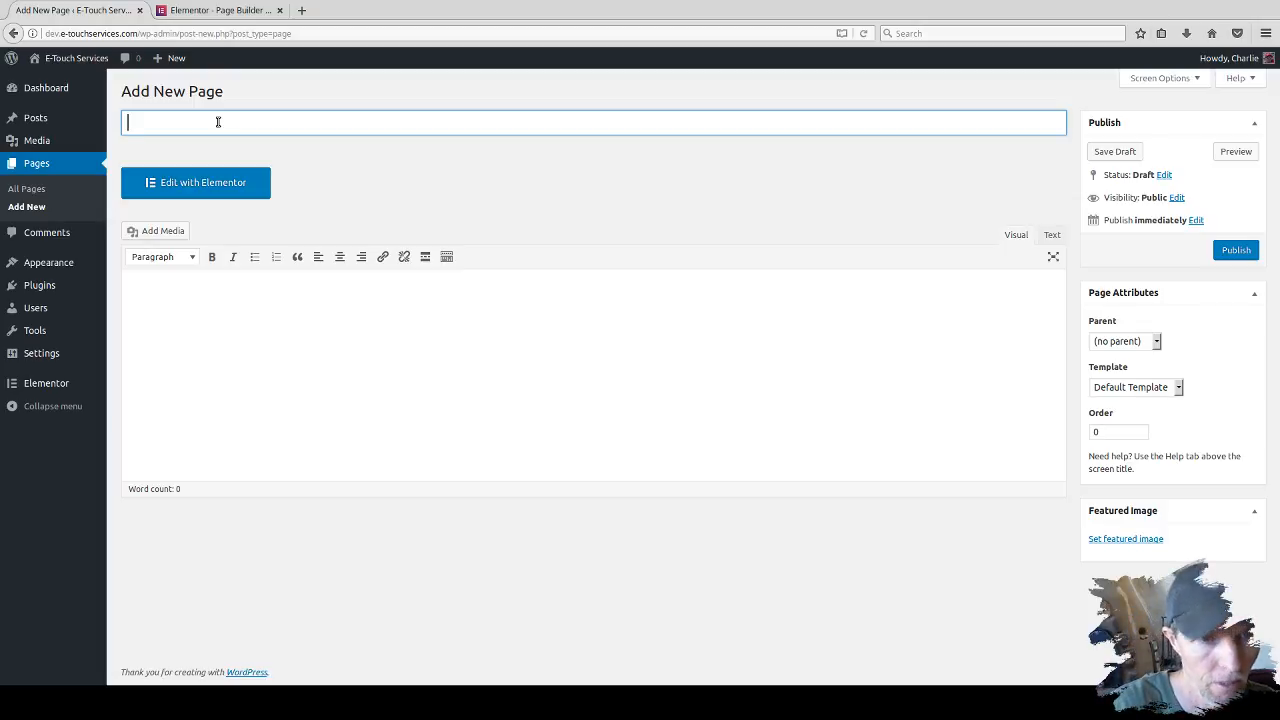
pyautogui.write('E')
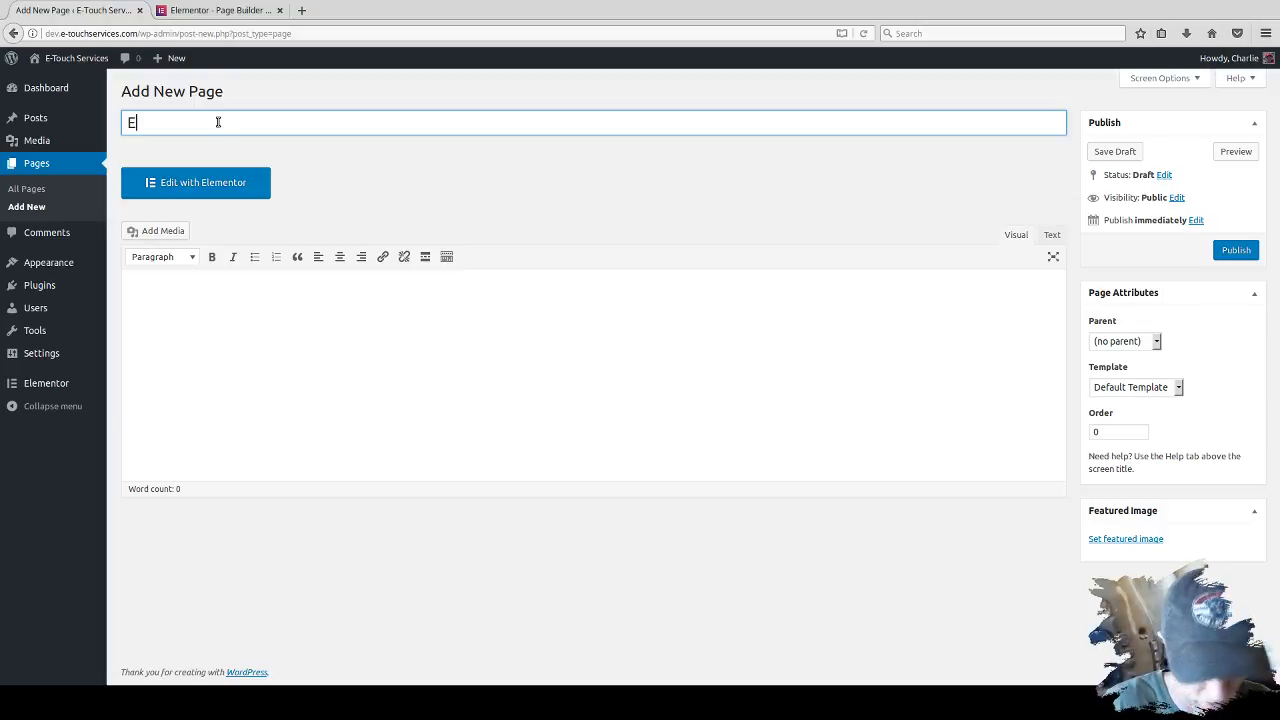
pyautogui.write('lementor')
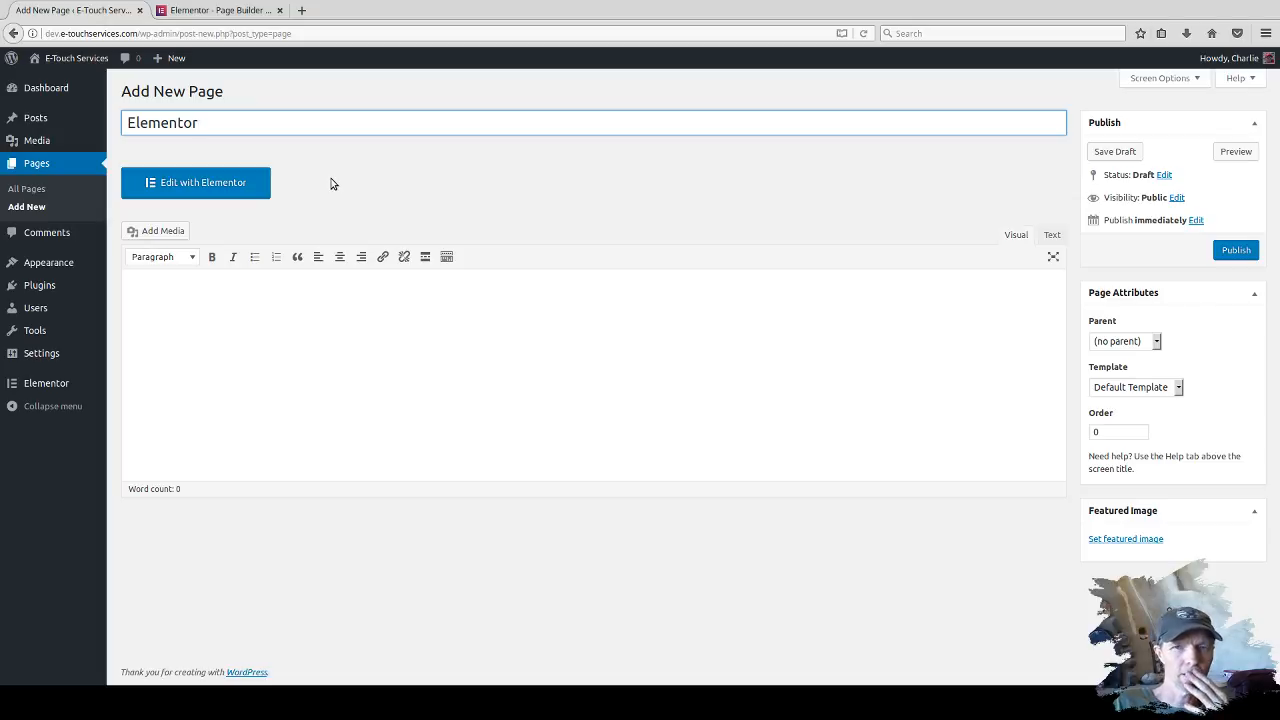
pyautogui.click(242, 186)
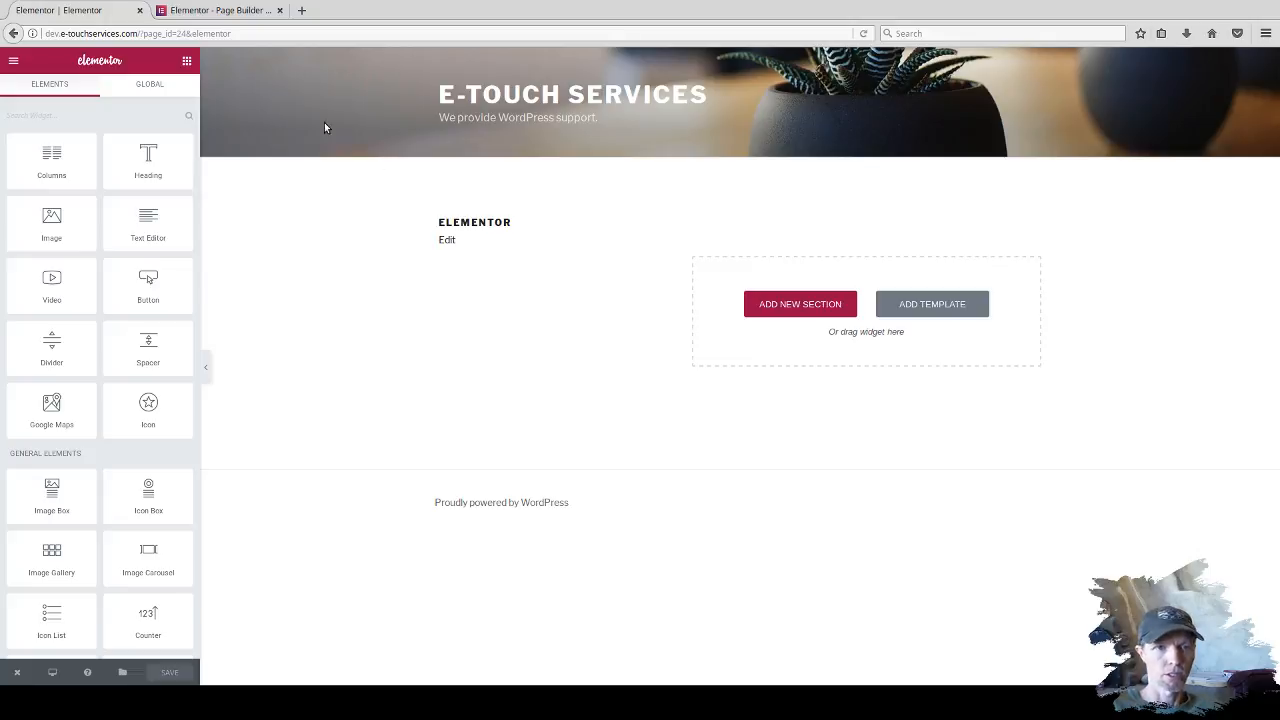
# Examine the global widget feature and the full range of basic, general and WordPress widgets, and briefly hide and restore the widget list.
pyautogui.click(149, 88)
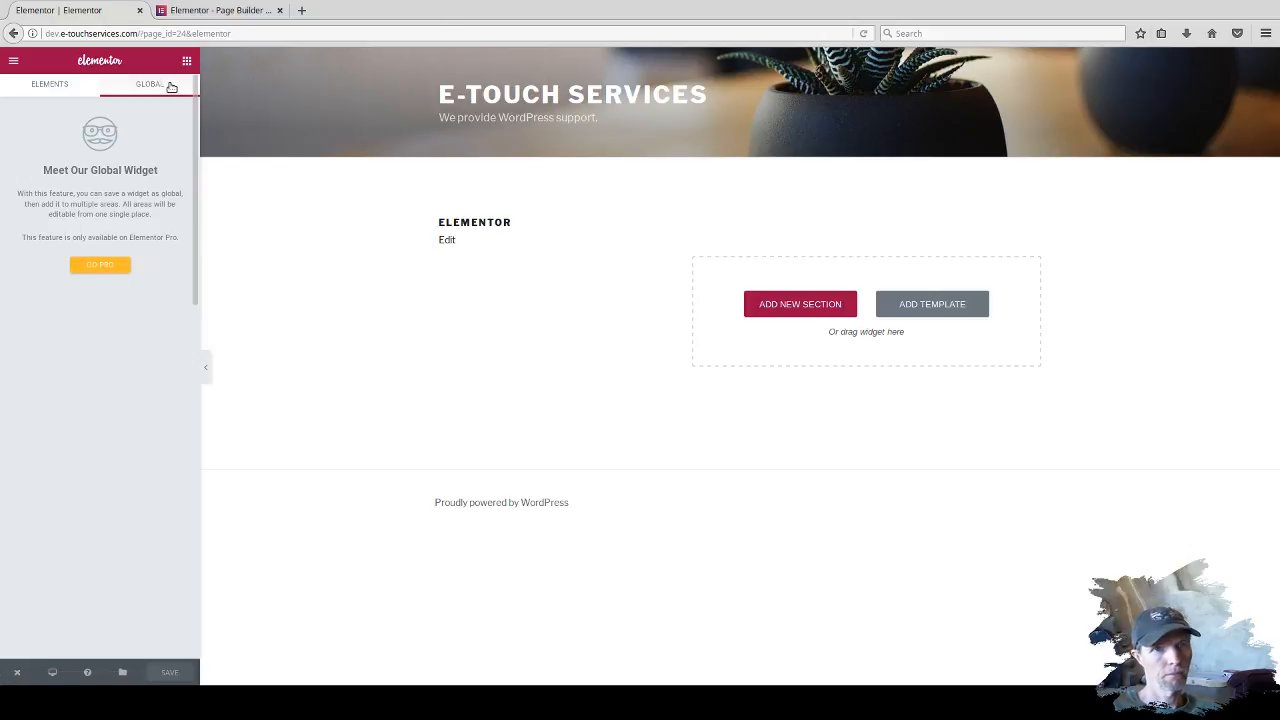
pyautogui.click(60, 86)
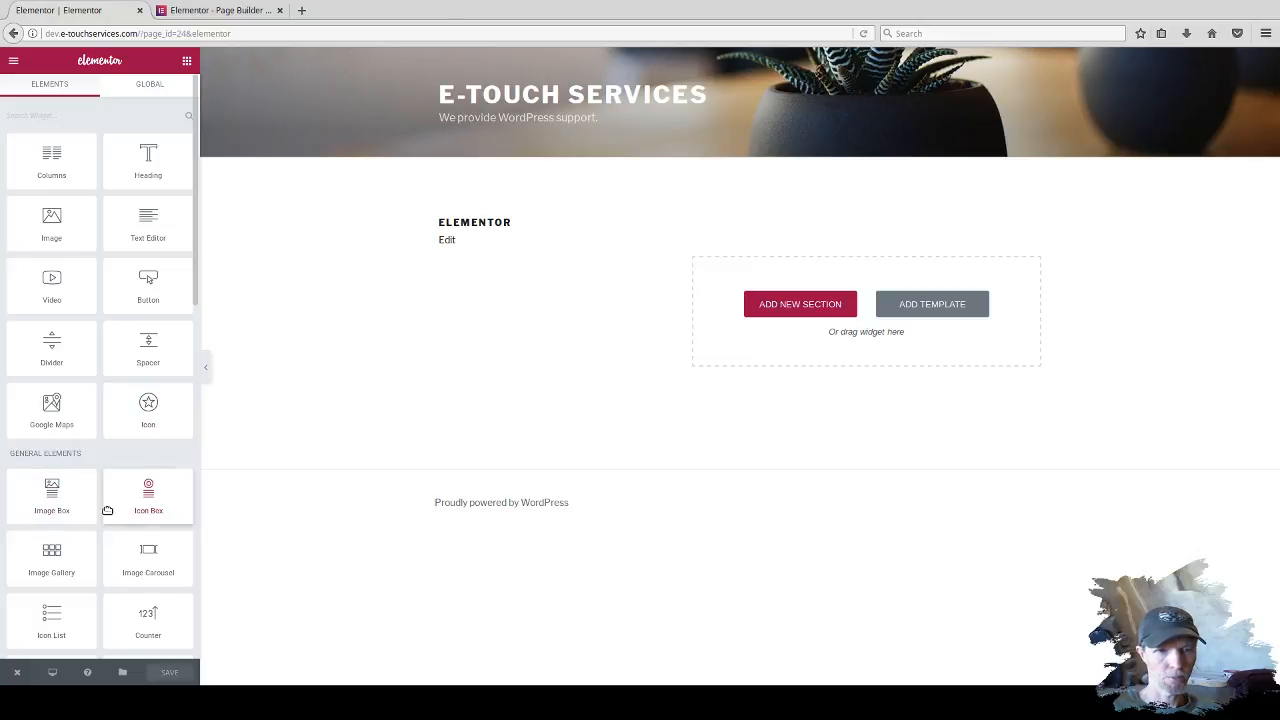
pyautogui.scroll(-1, 125, 414)
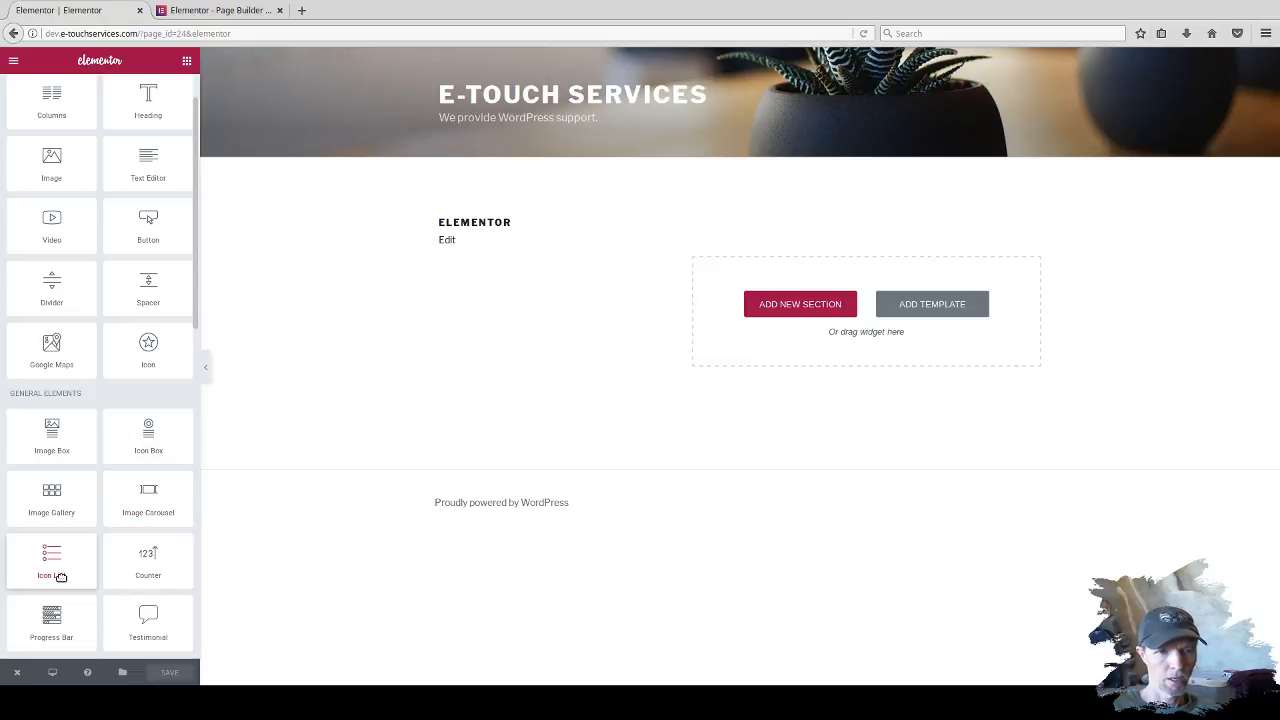
pyautogui.scroll(-1, 150, 548)
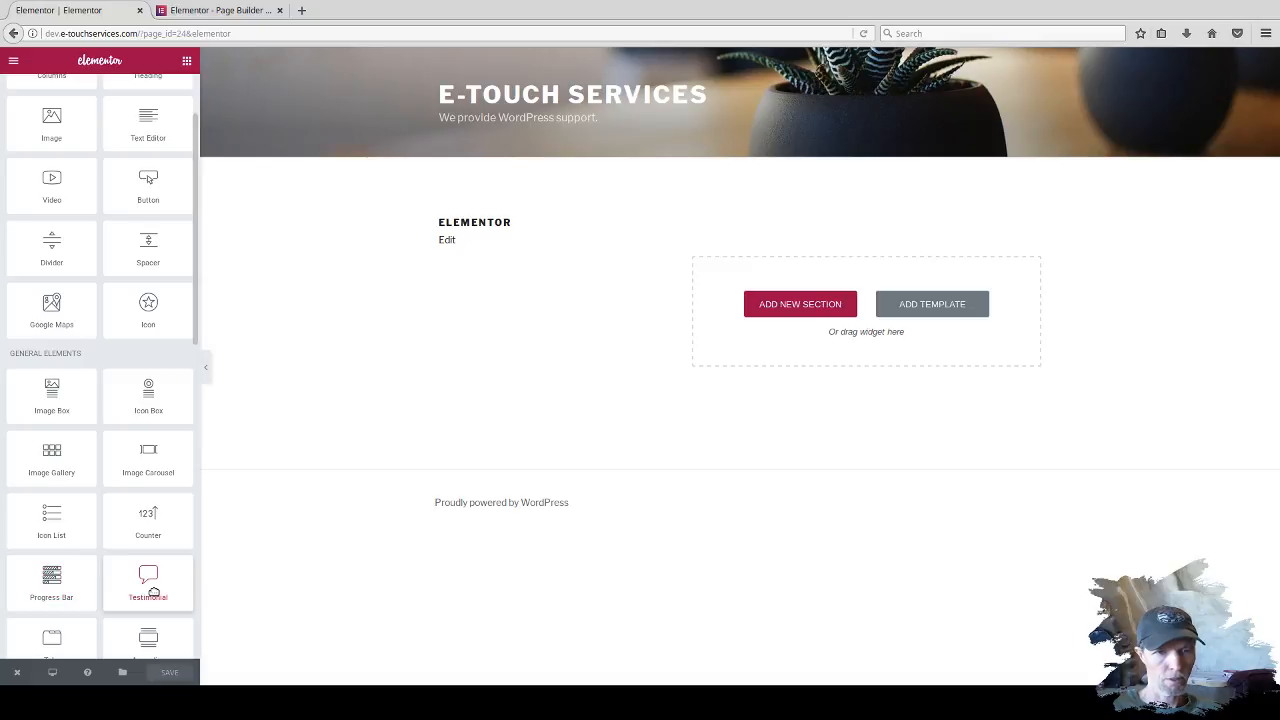
pyautogui.scroll(-1, 155, 592)
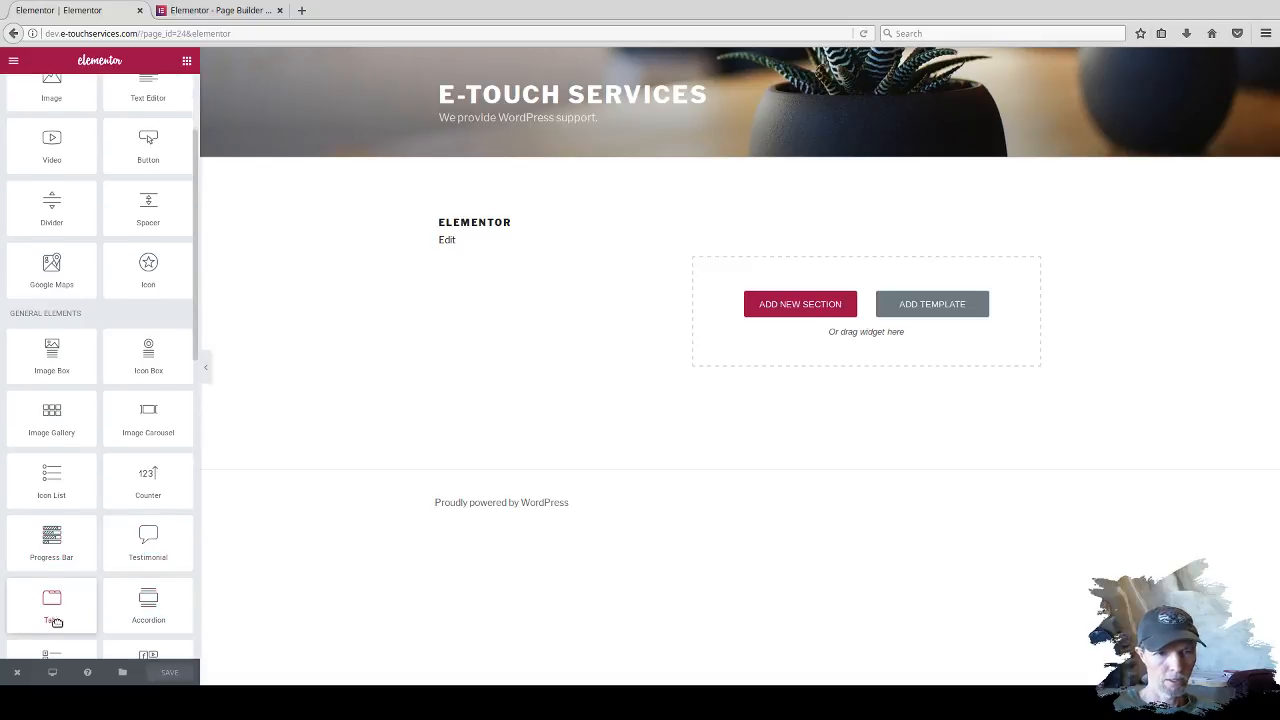
pyautogui.scroll(-1, 157, 617)
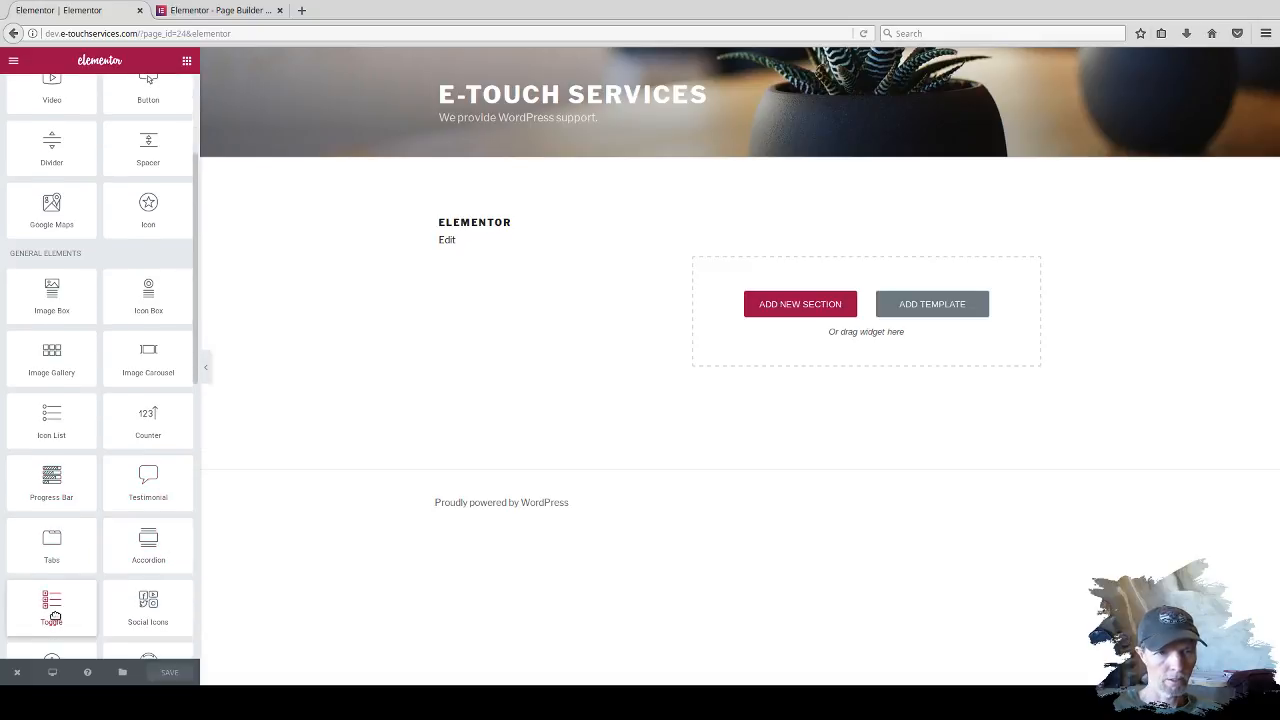
pyautogui.scroll(-1, 166, 580)
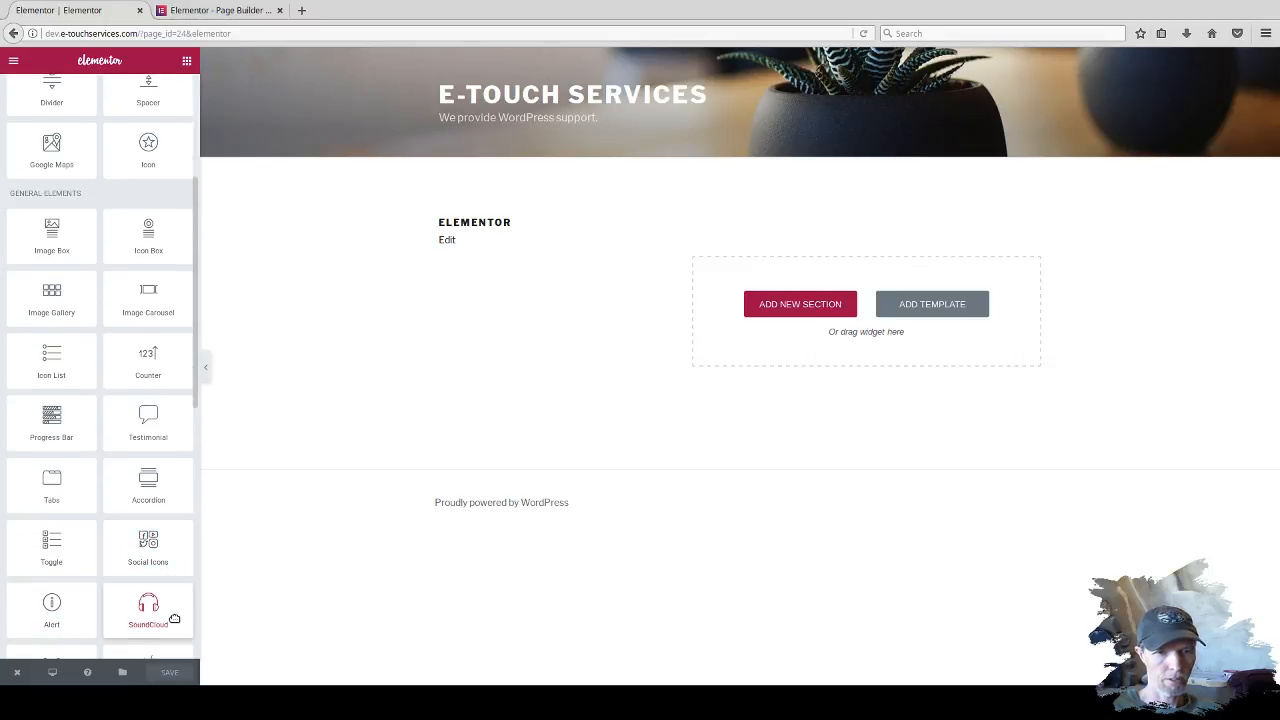
pyautogui.scroll(-1, 124, 561)
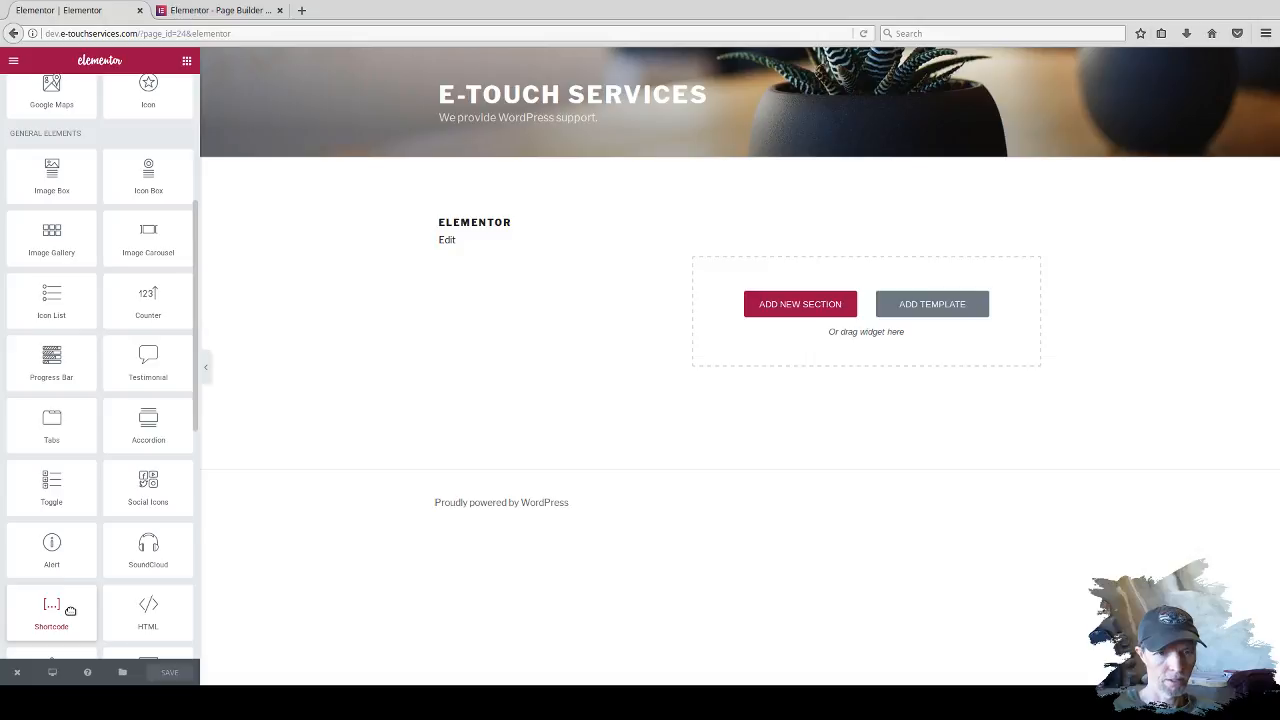
pyautogui.scroll(-2, 140, 610)
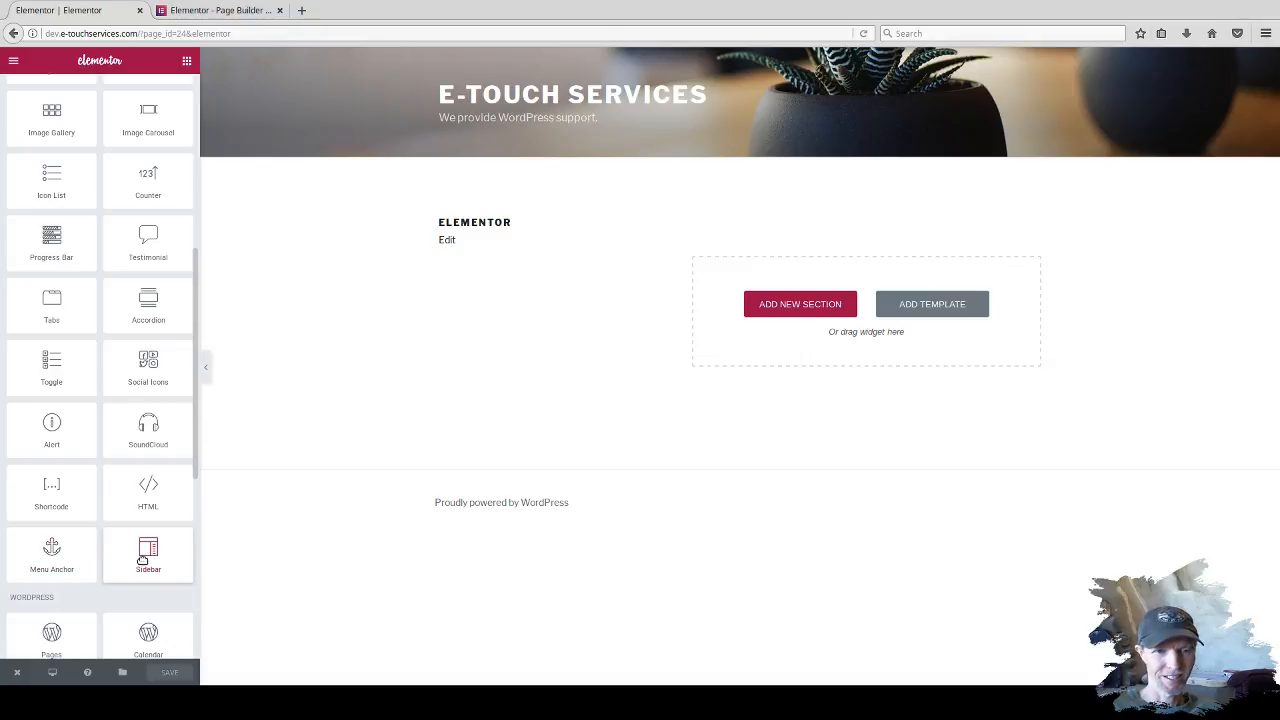
pyautogui.scroll(-1, 100, 500)
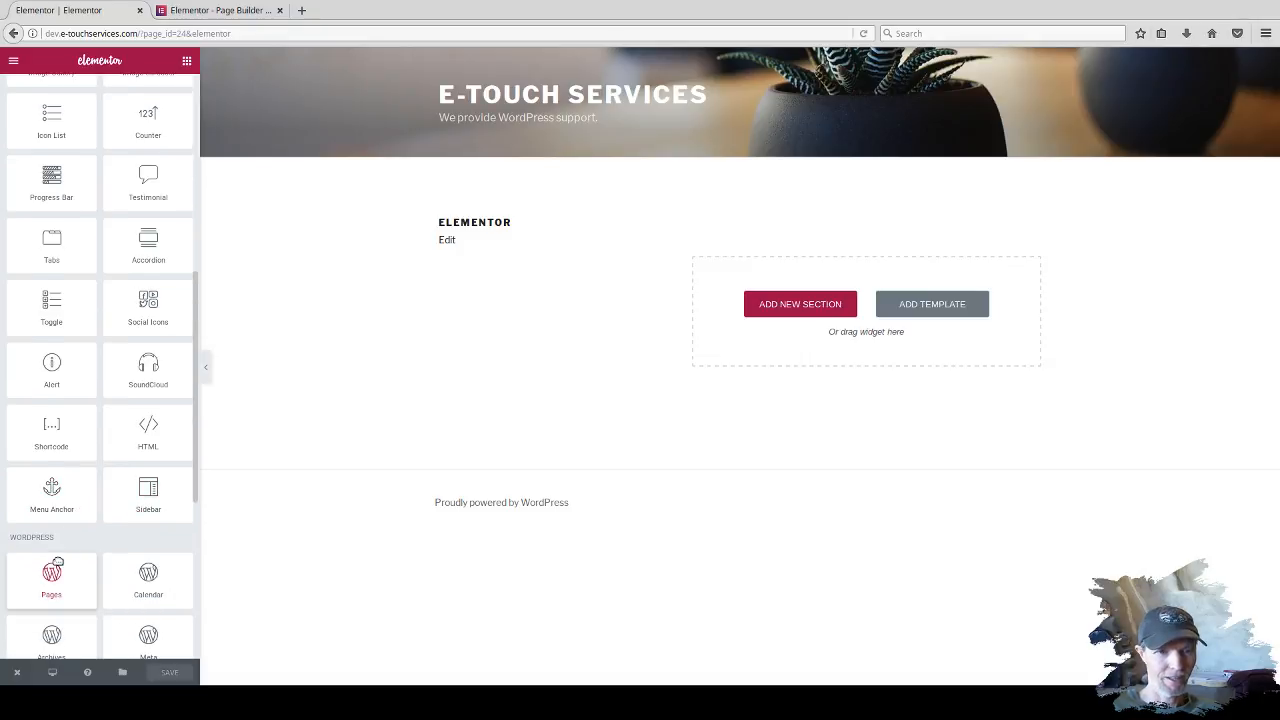
pyautogui.scroll(-2, 117, 534)
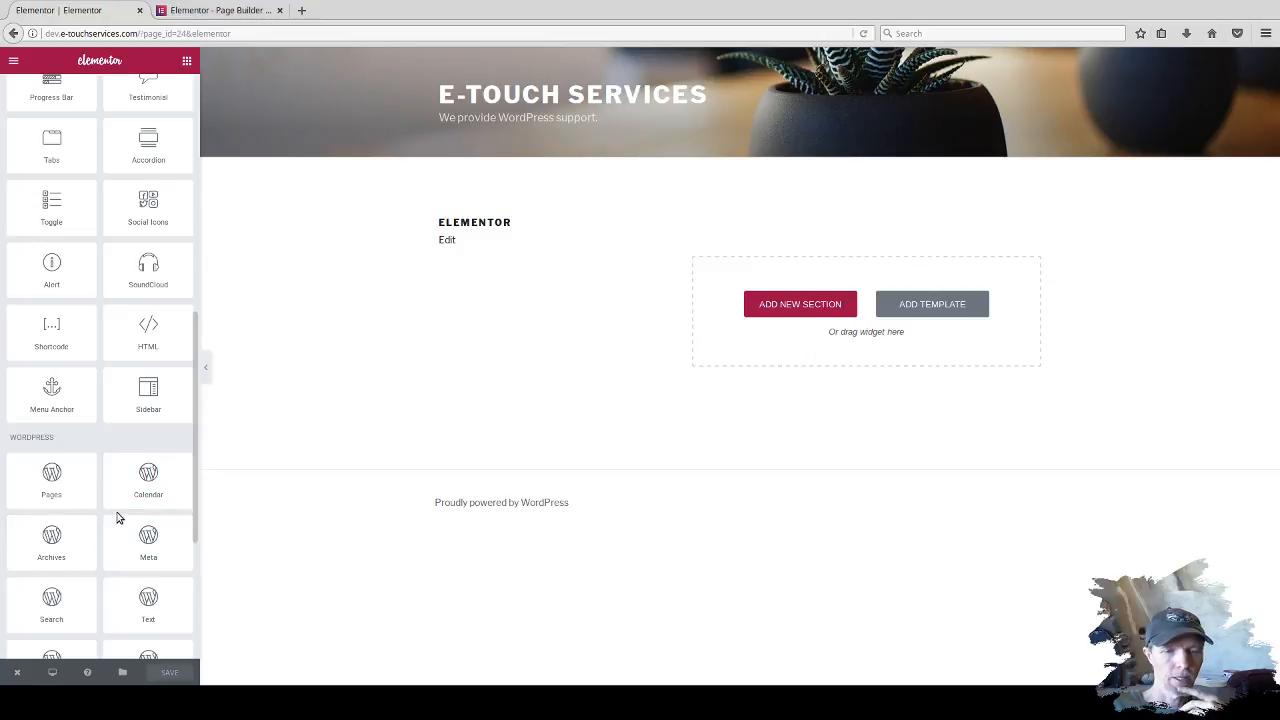
pyautogui.scroll(-1, 130, 492)
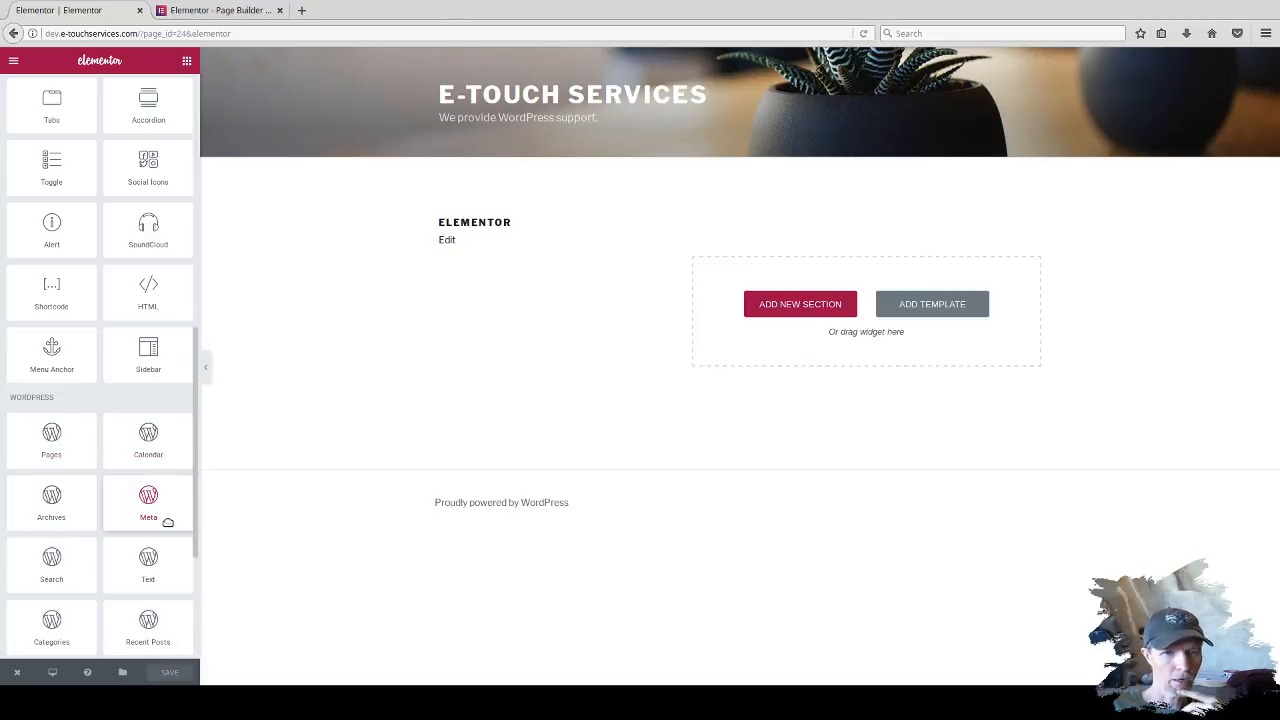
pyautogui.scroll(-1, 60, 555)
pyautogui.scroll(-3, 81, 482)
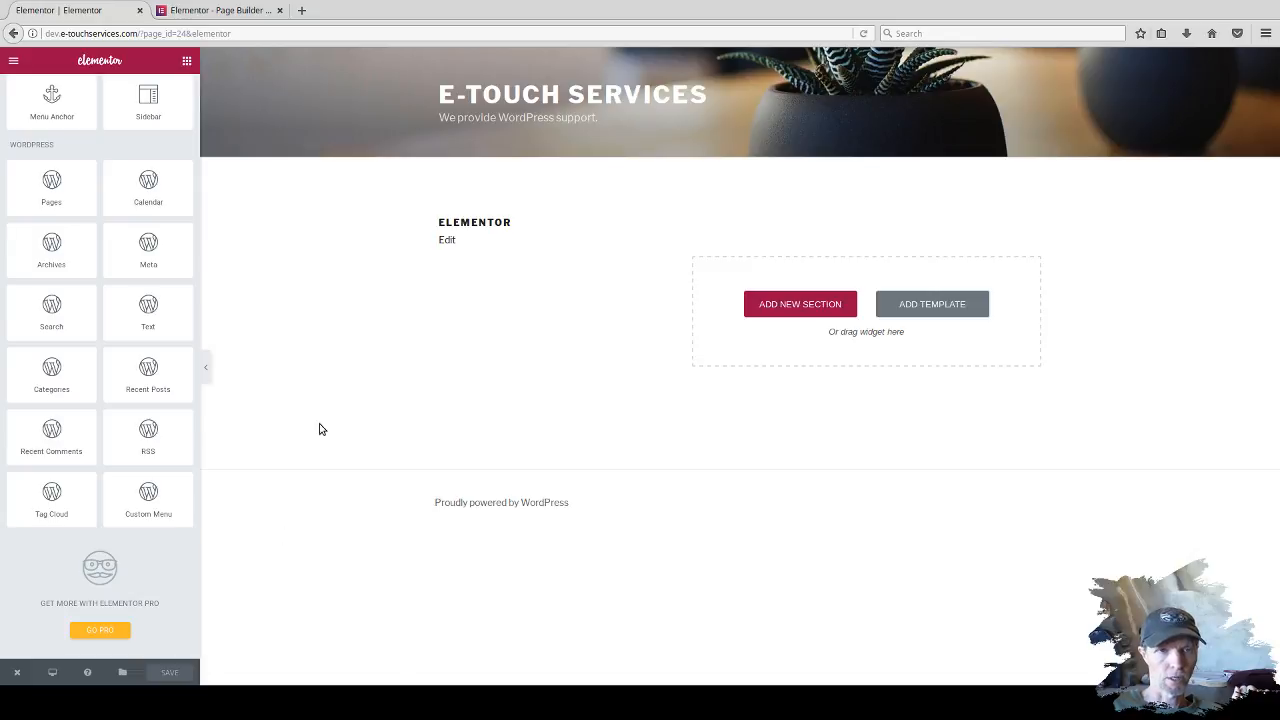
pyautogui.click(206, 373)
pyautogui.click(5, 372)
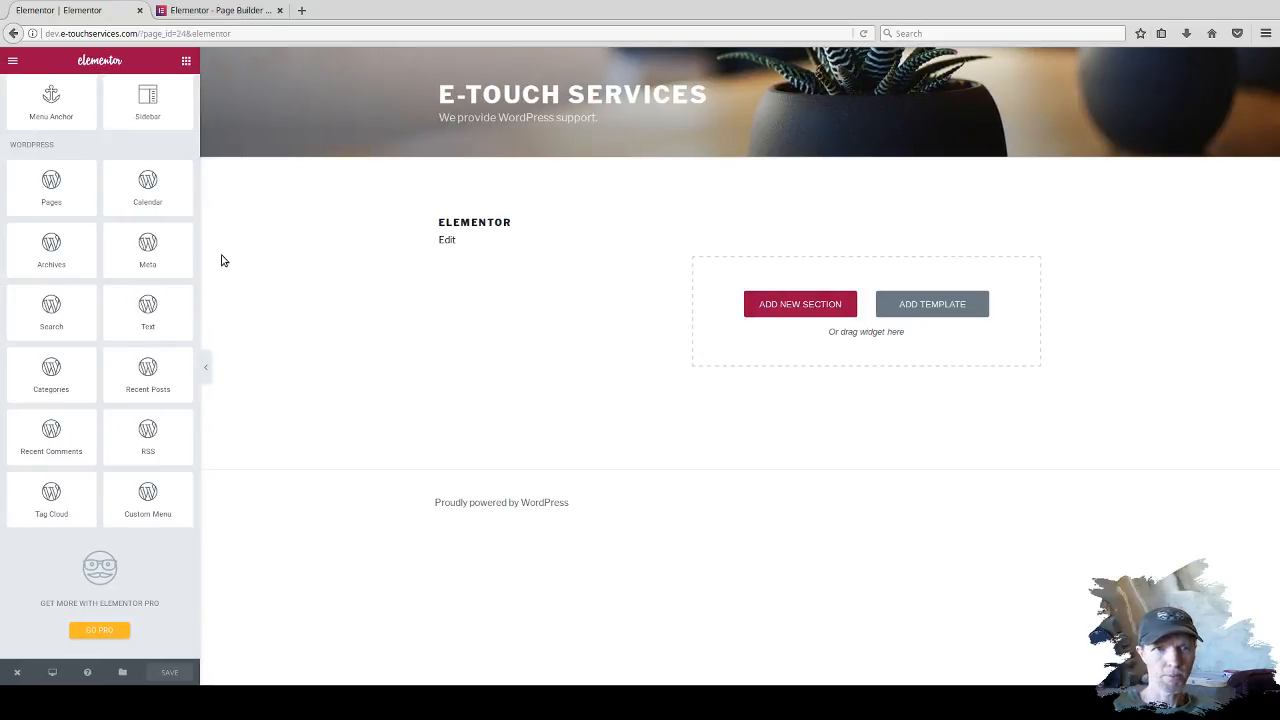
# Add a Heading widget to the page's empty content area.
pyautogui.scroll(2, 97, 214)
pyautogui.scroll(10, 97, 214)
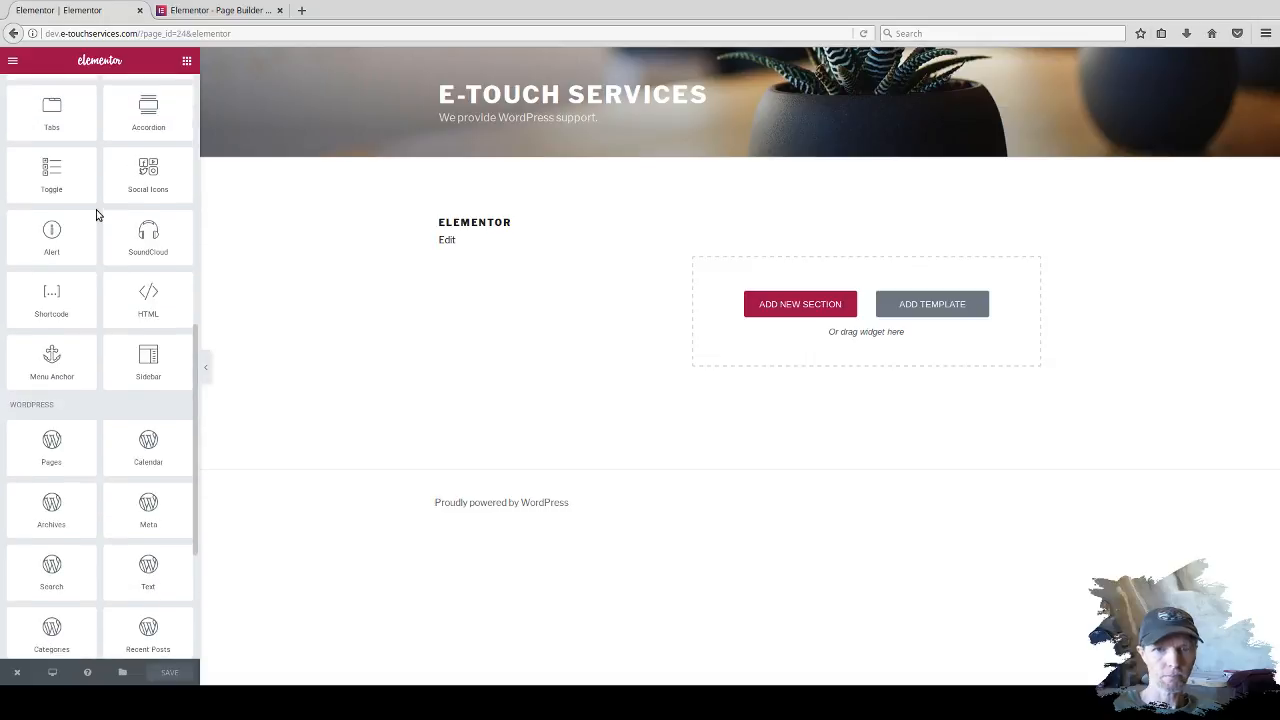
pyautogui.scroll(3, 97, 214)
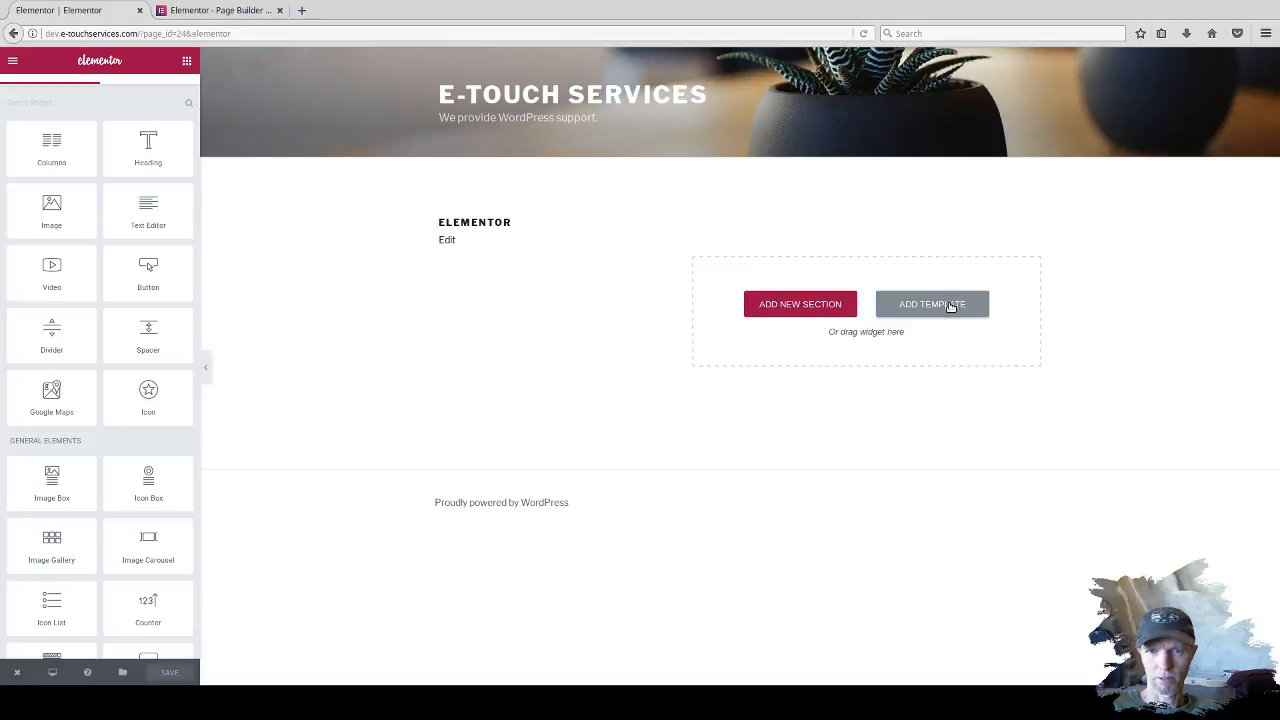
pyautogui.scroll(1, 143, 244)
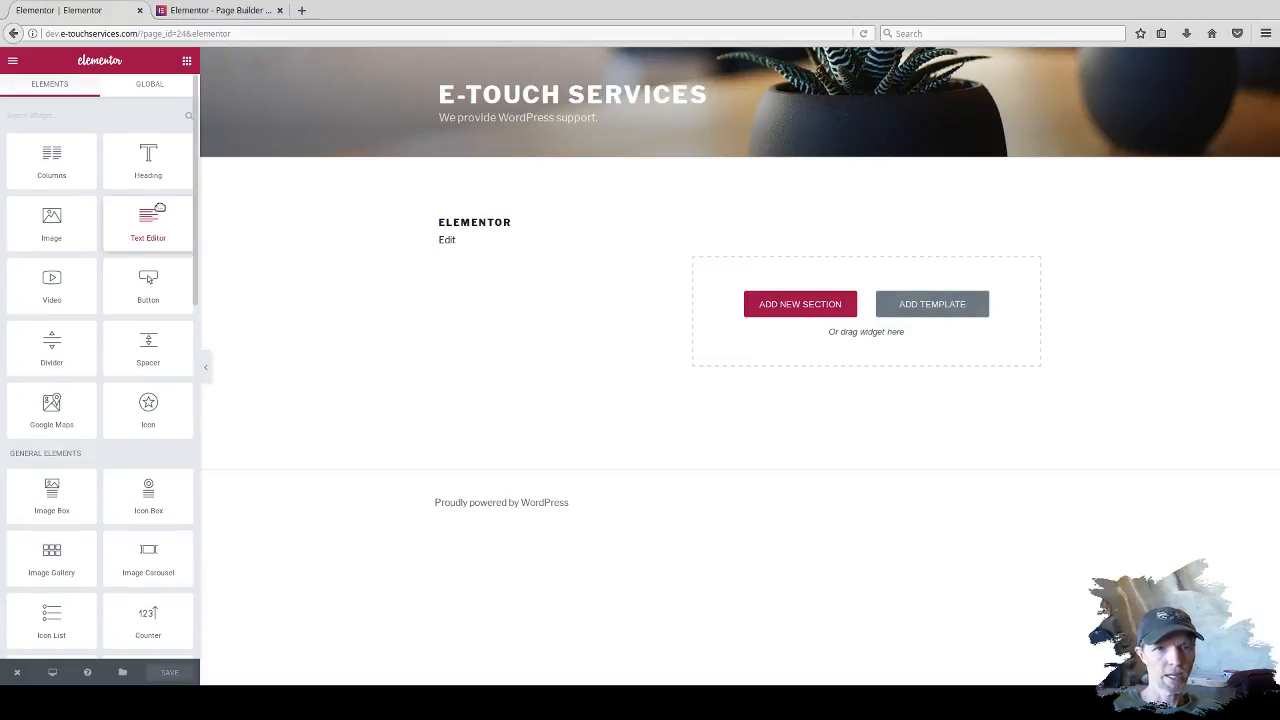
pyautogui.moveTo(150, 160); pyautogui.dragTo(815, 292)
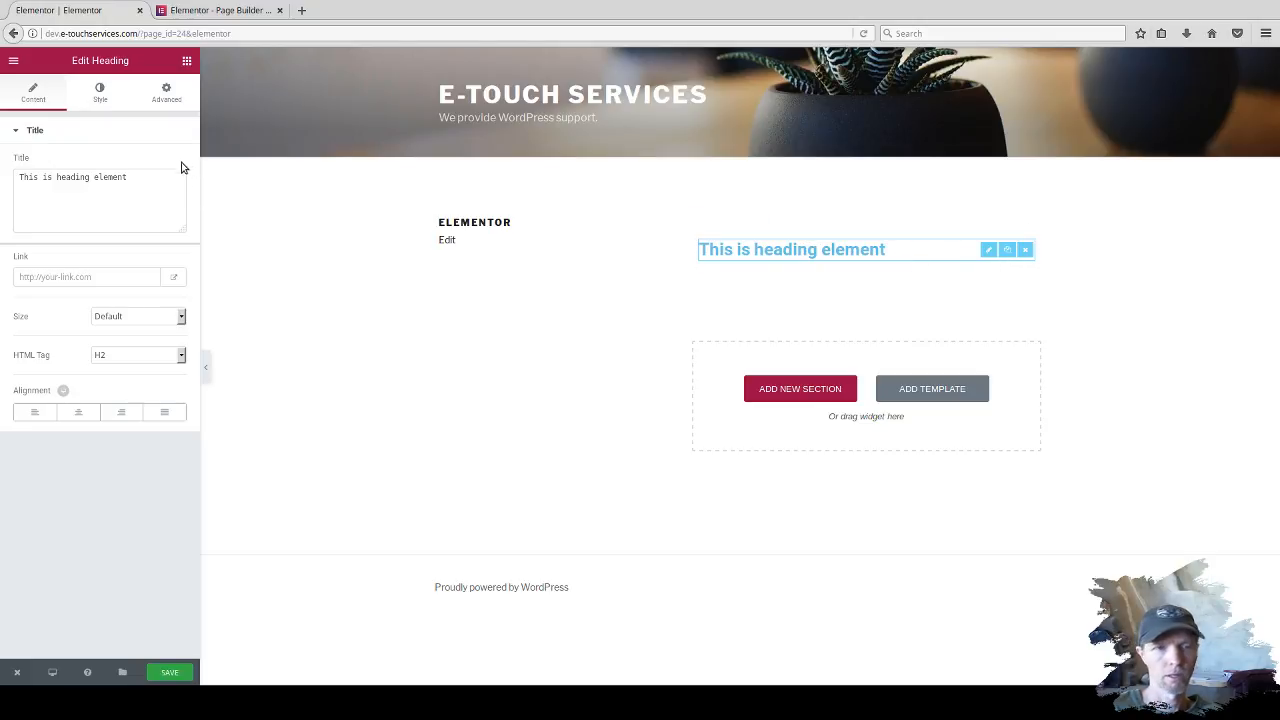
# Replace the heading's placeholder title with "Hello There".
pyautogui.click(149, 180)
pyautogui.press('BackSpace')
pyautogui.press('BackSpace')
pyautogui.press('BackSpace')
pyautogui.press('BackSpace')
pyautogui.press('BackSpace')
pyautogui.press('BackSpace')
pyautogui.press('BackSpace')
pyautogui.press('BackSpace')
pyautogui.press('BackSpace')
pyautogui.press('BackSpace')
pyautogui.press('BackSpace')
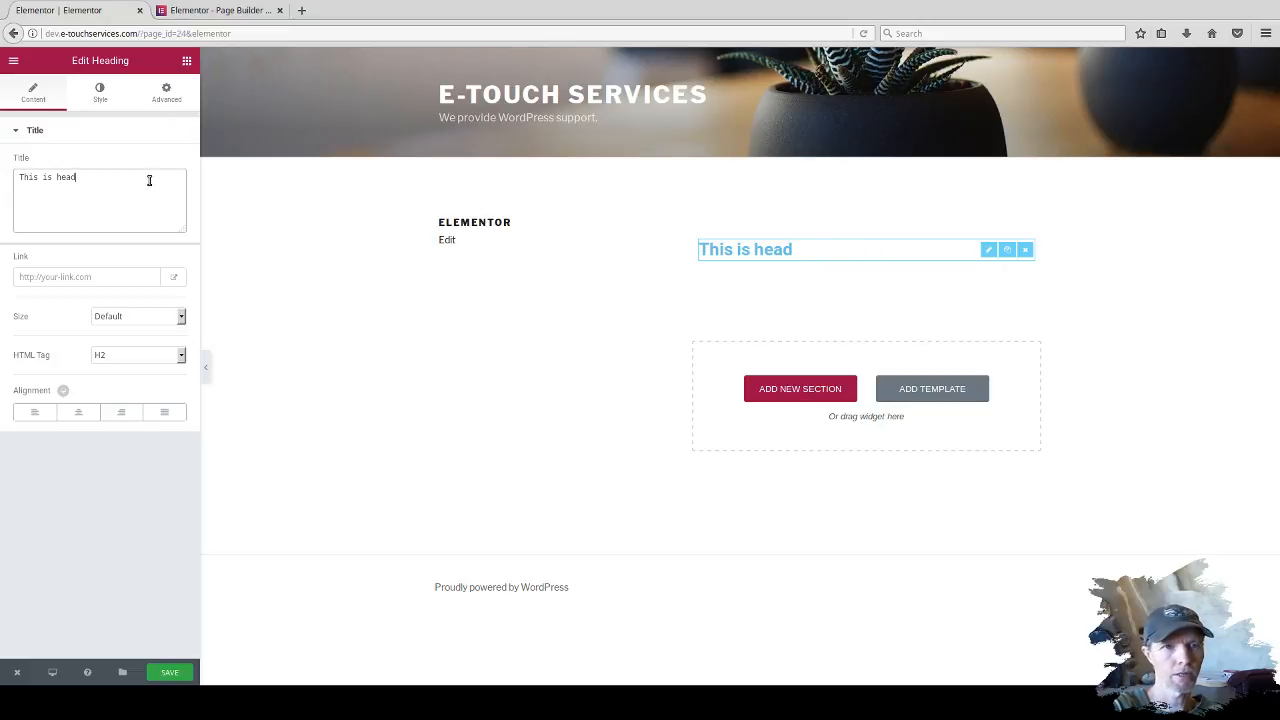
pyautogui.press('BackSpace')
pyautogui.press('BackSpace')
pyautogui.press('BackSpace')
pyautogui.press('BackSpace')
pyautogui.press('BackSpace')
pyautogui.press('BackSpace')
pyautogui.press('BackSpace')
pyautogui.press('BackSpace')
pyautogui.press('BackSpace')
pyautogui.press('BackSpace')
pyautogui.press('BackSpace')
pyautogui.write('Hello There')
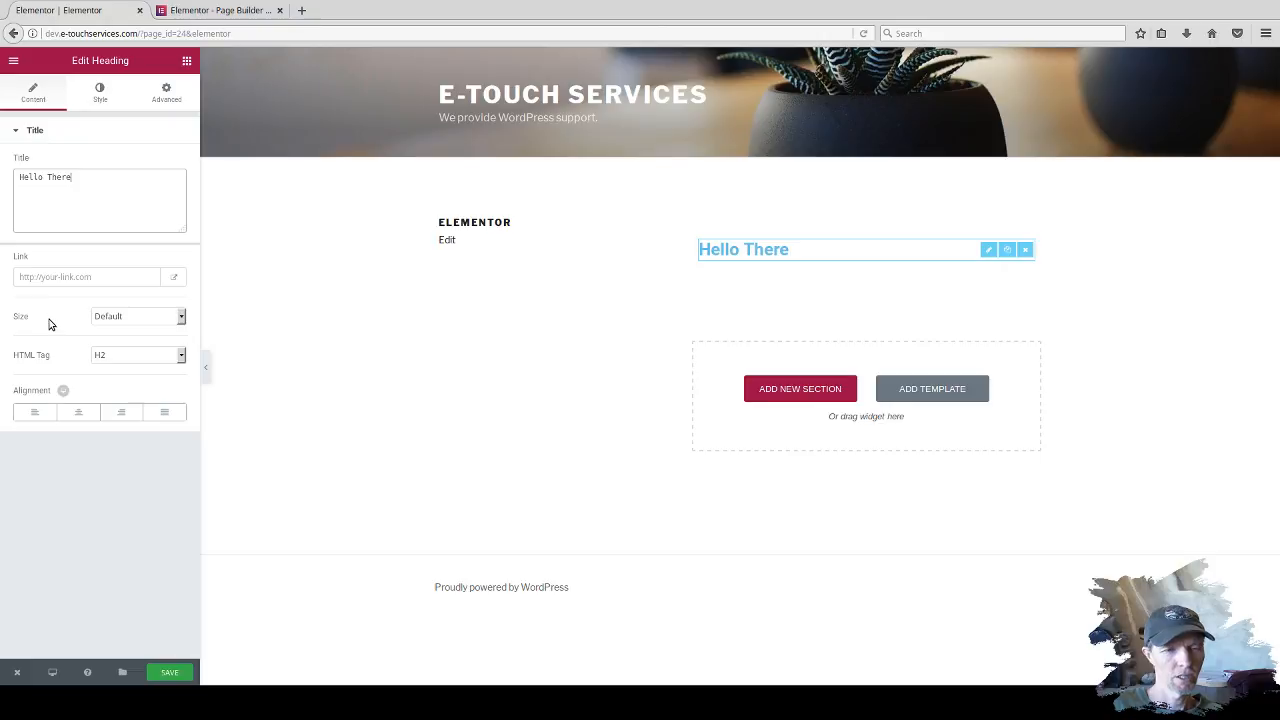
# Try the Large, XL and XXL sizes on the heading, and return its size to Default.
pyautogui.click(181, 319)
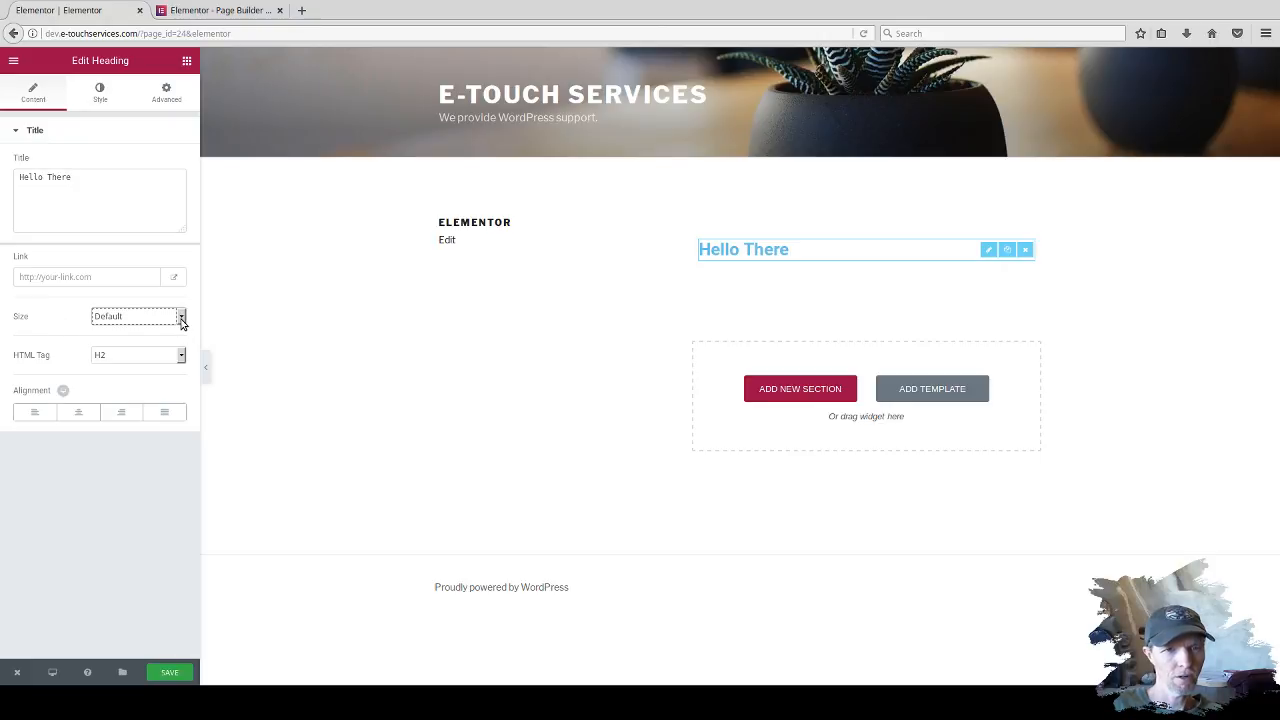
pyautogui.click(120, 392)
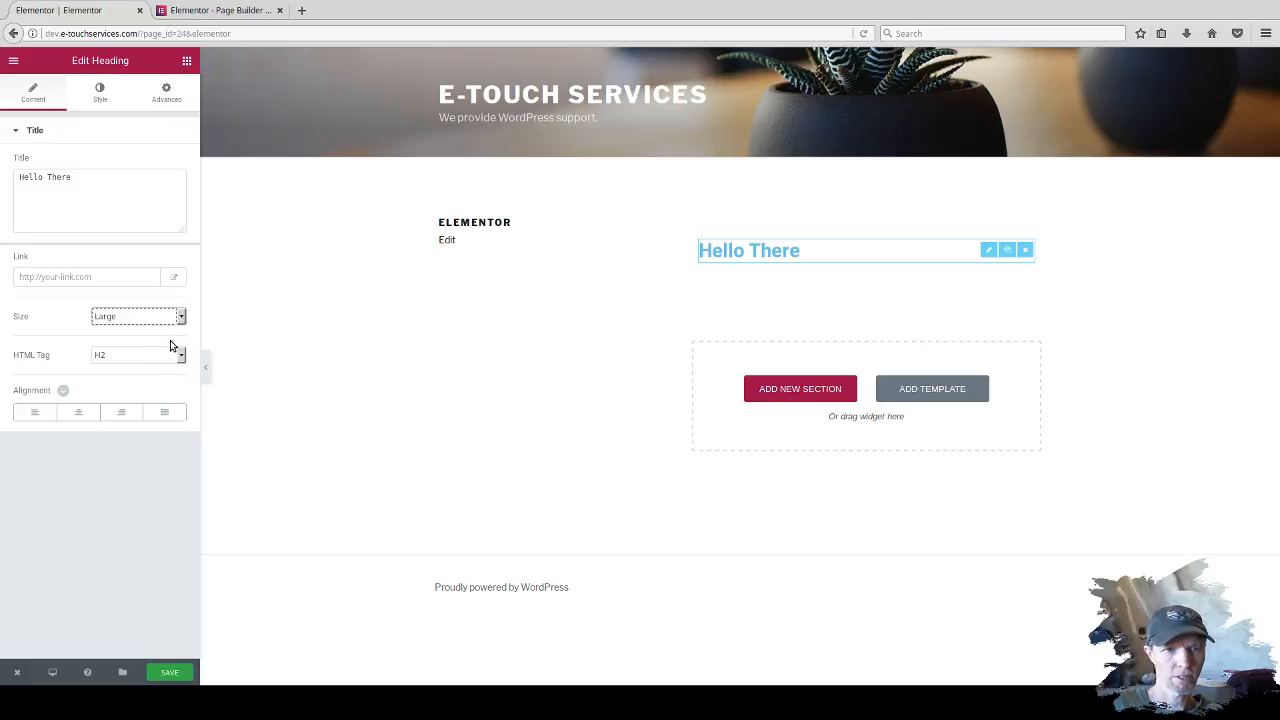
pyautogui.press('Down')
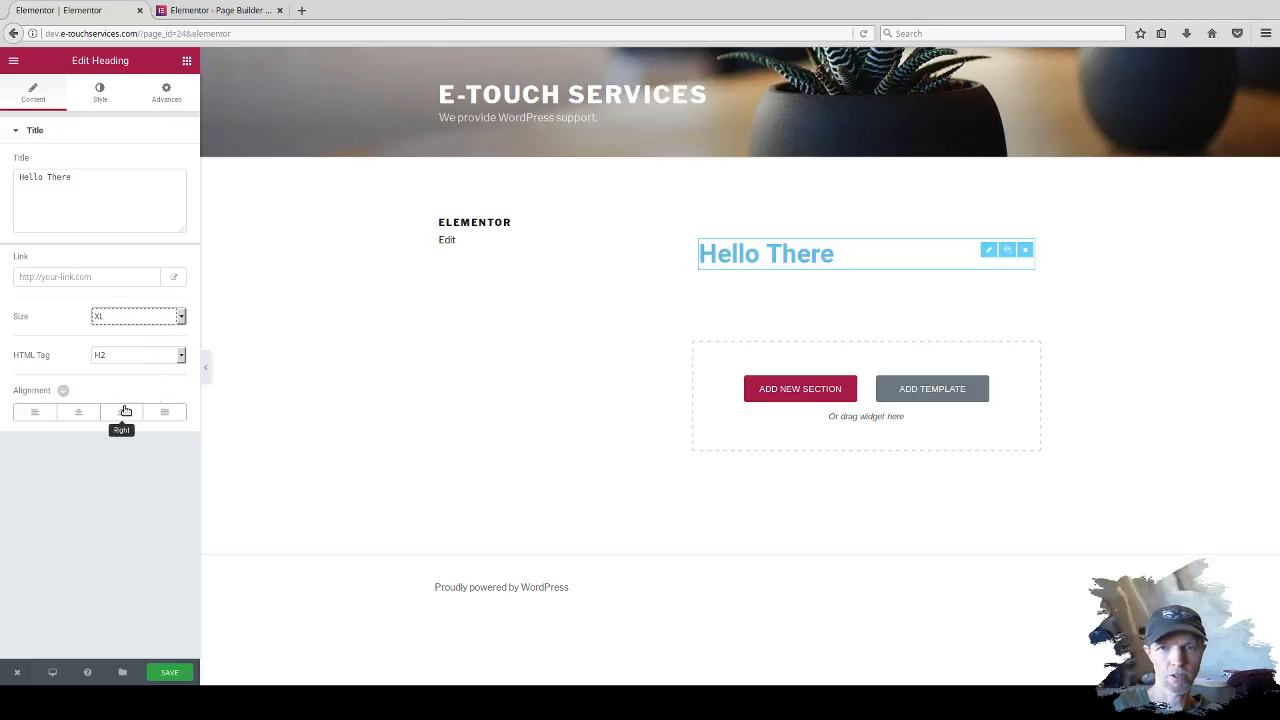
pyautogui.click(181, 318)
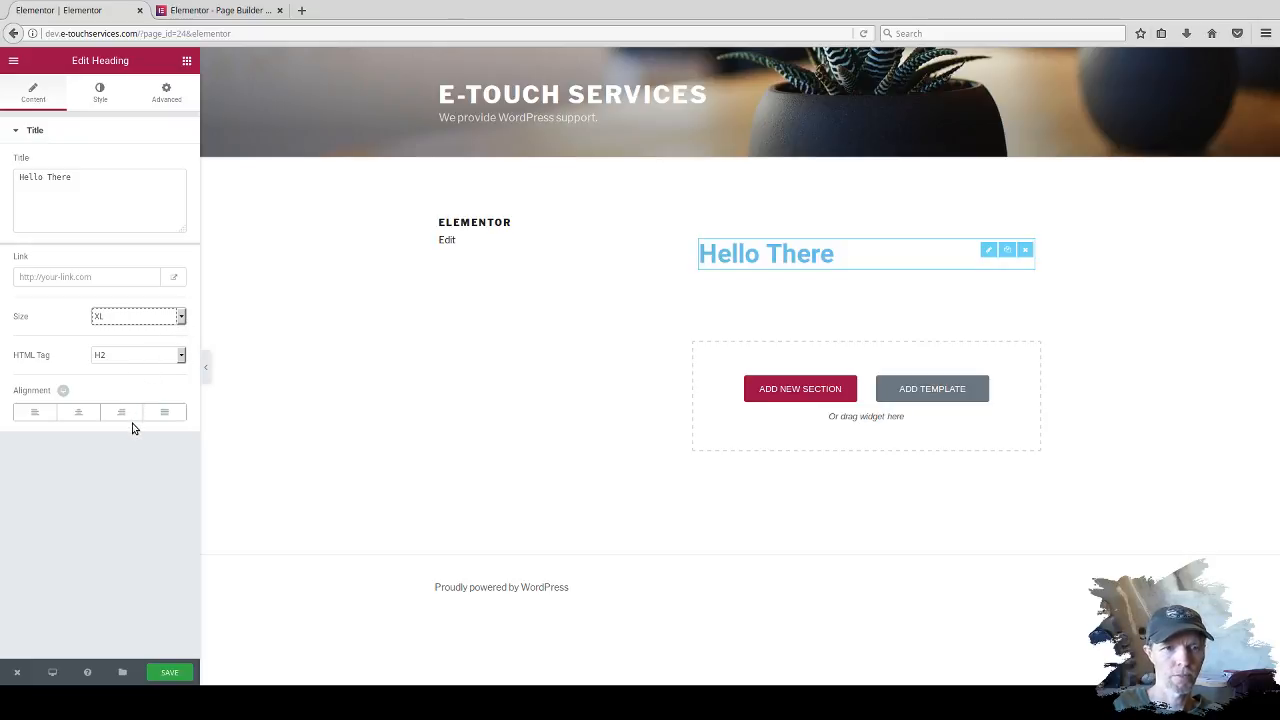
pyautogui.click(132, 426)
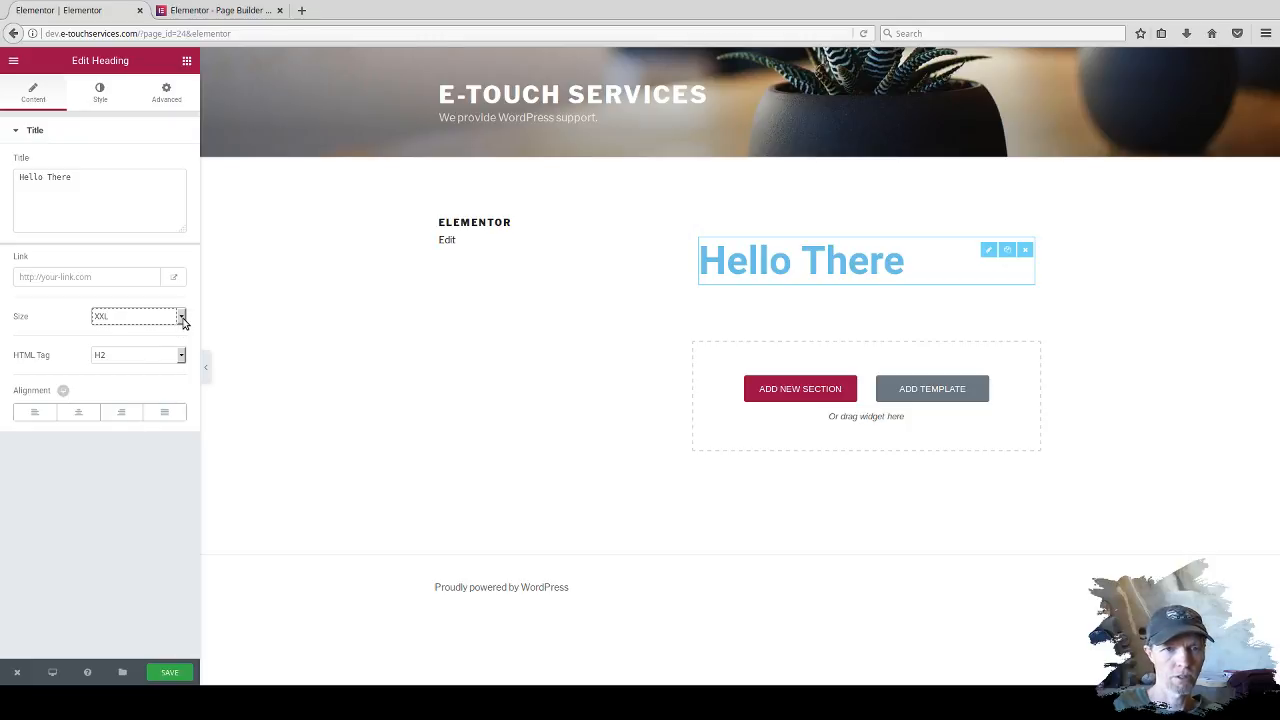
pyautogui.click(136, 336)
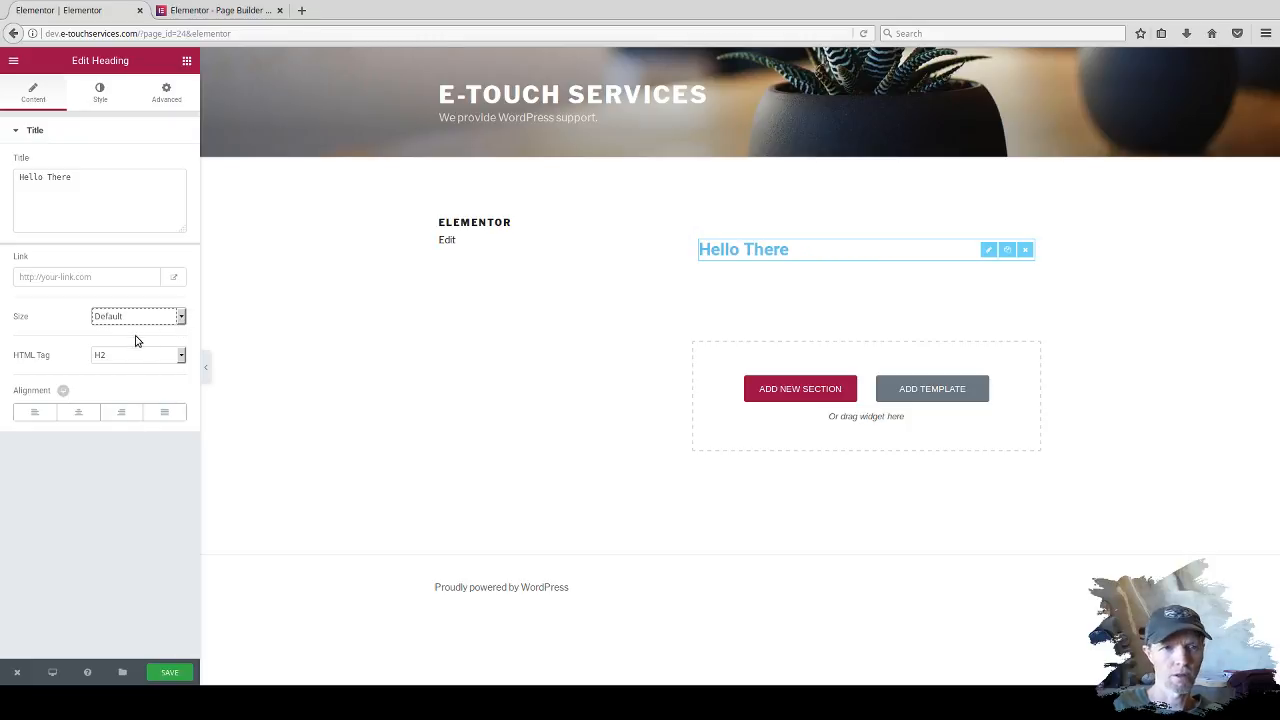
# Set the heading's HTML tag to H1 and its alignment to center, and save the page.
pyautogui.click(131, 356)
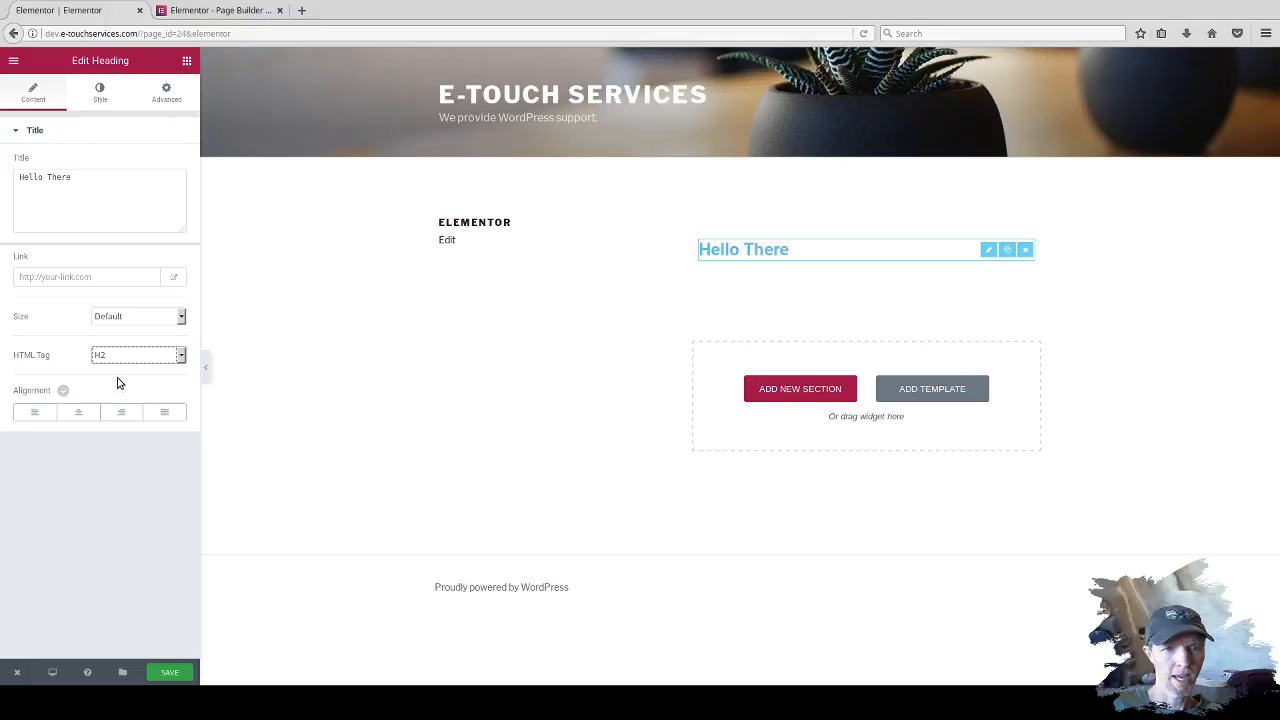
pyautogui.press('Up')
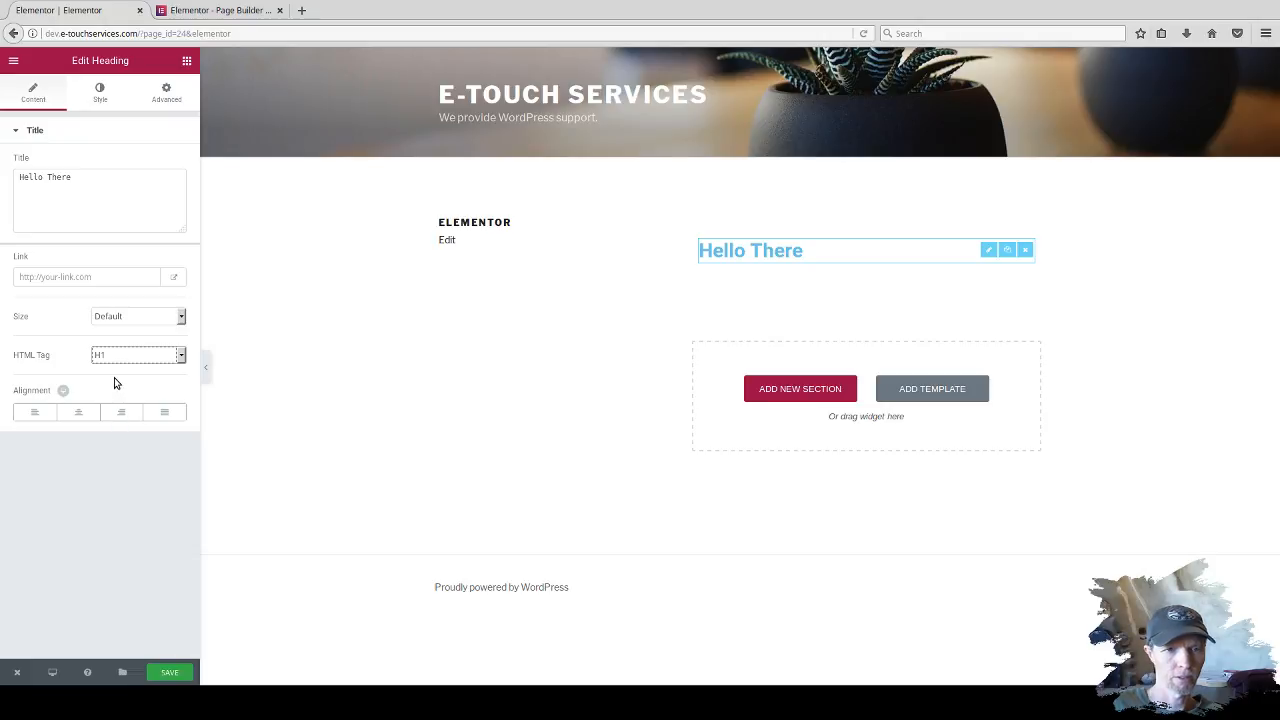
pyautogui.click(79, 414)
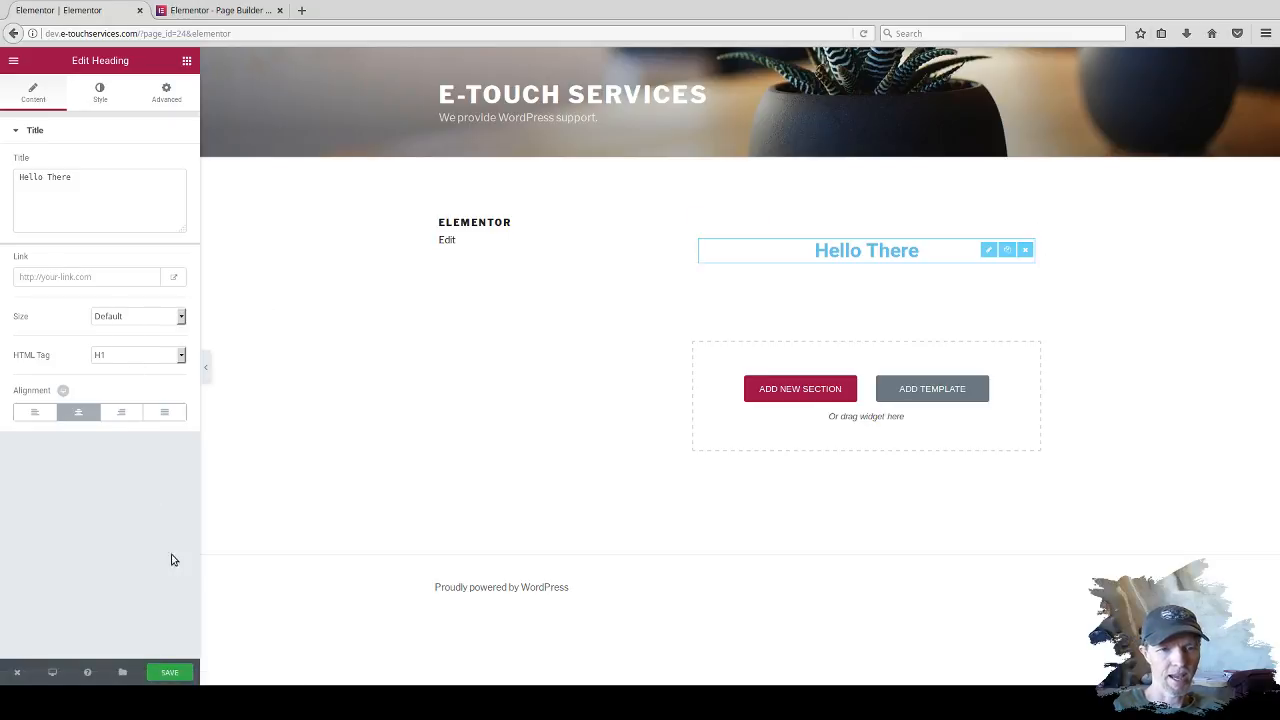
pyautogui.click(174, 673)
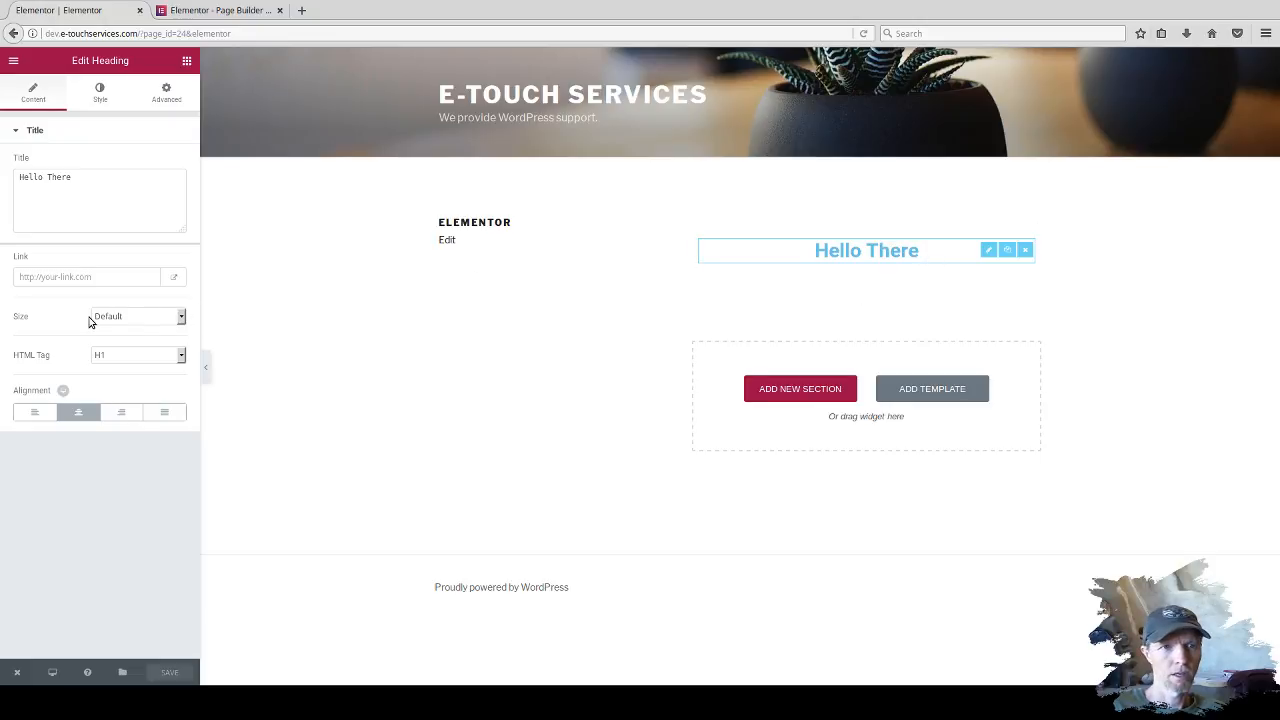
# Try several preset and custom text colors on the heading, and settle on light green #80e56e.
pyautogui.click(102, 104)
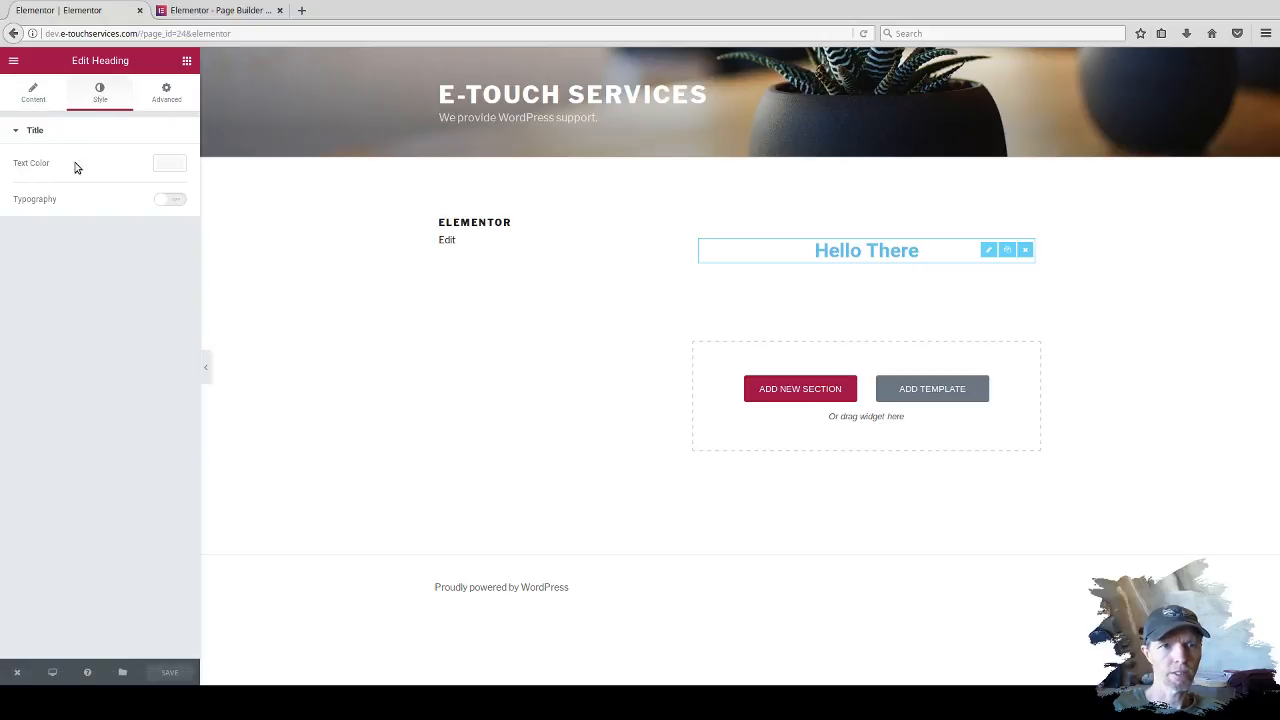
pyautogui.click(170, 164)
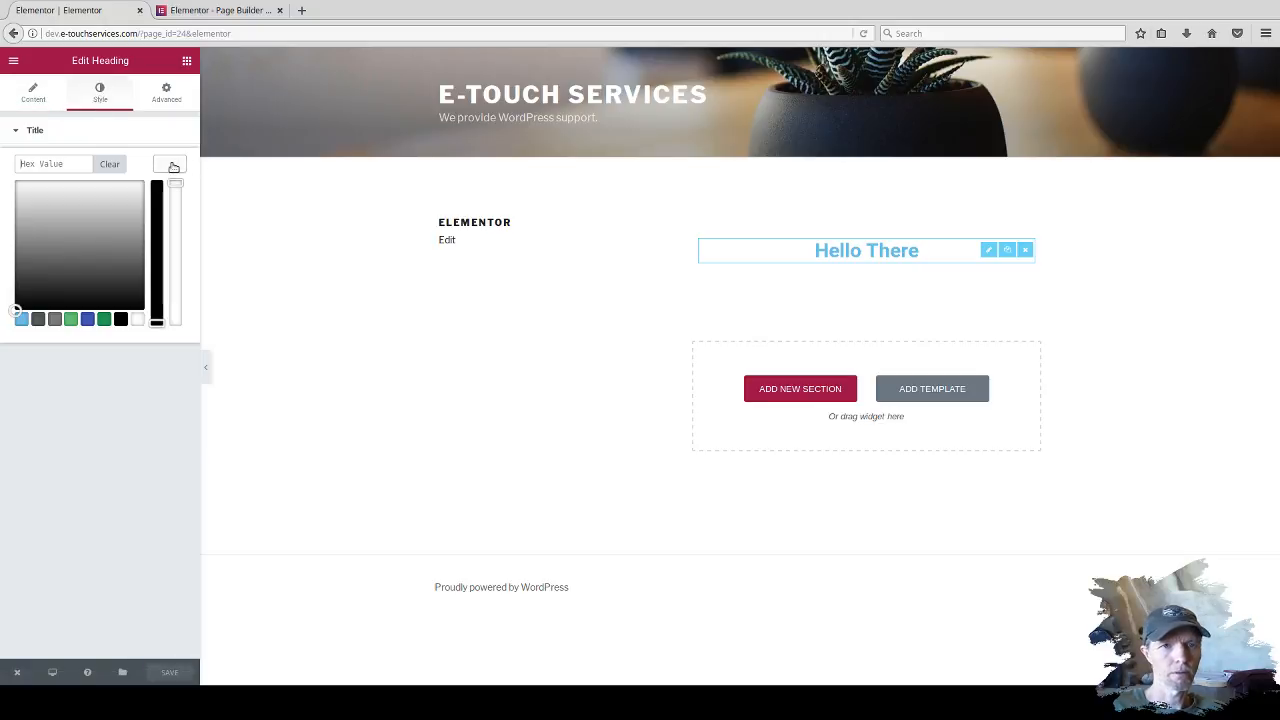
pyautogui.click(37, 320)
pyautogui.click(88, 320)
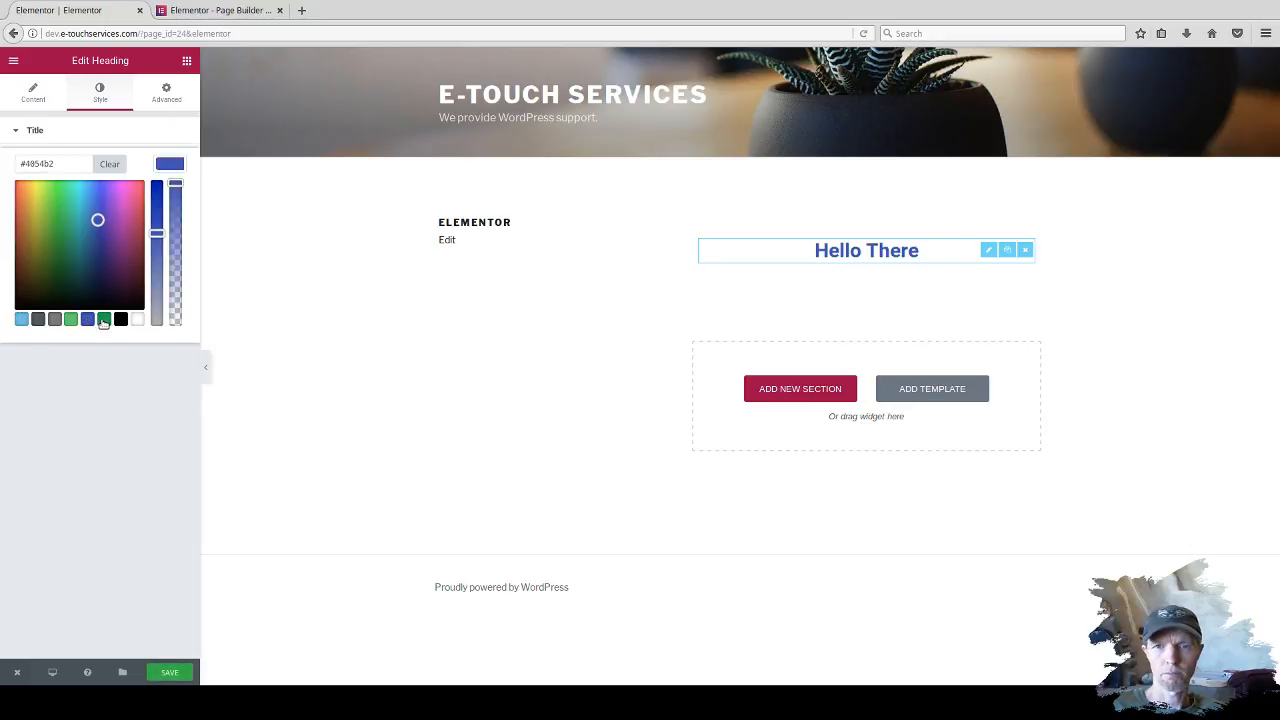
pyautogui.click(120, 320)
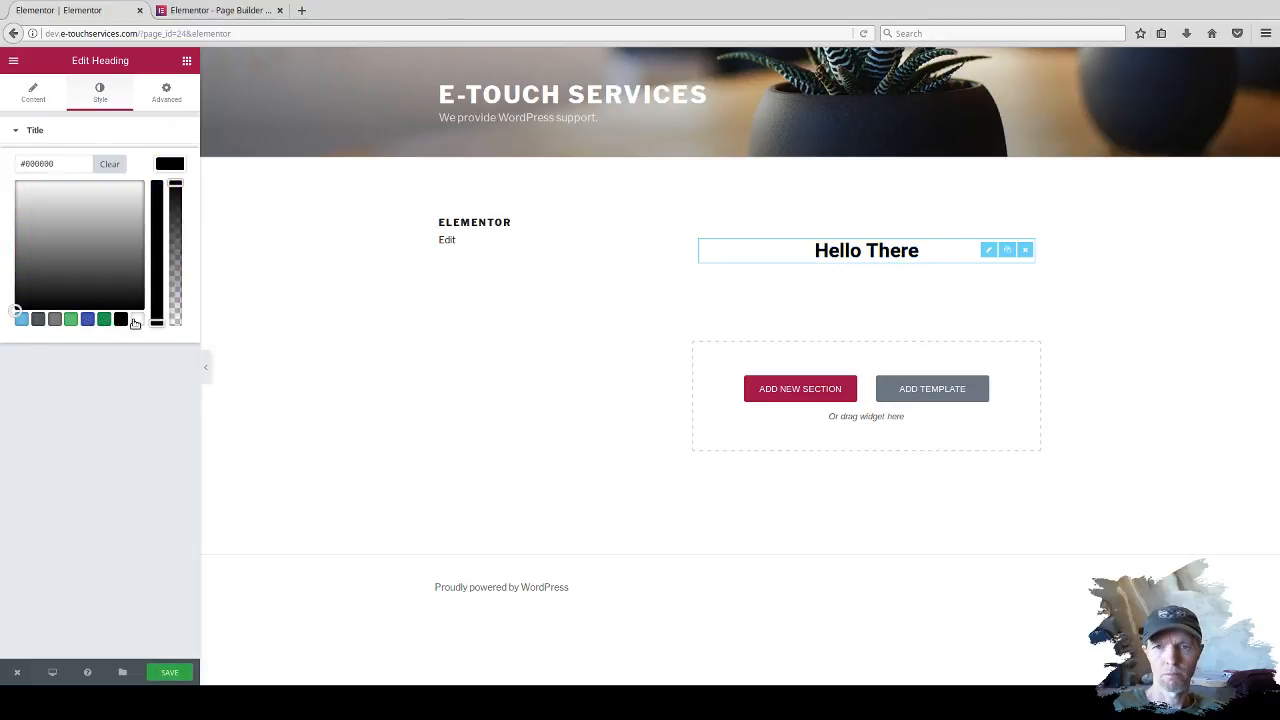
pyautogui.click(137, 320)
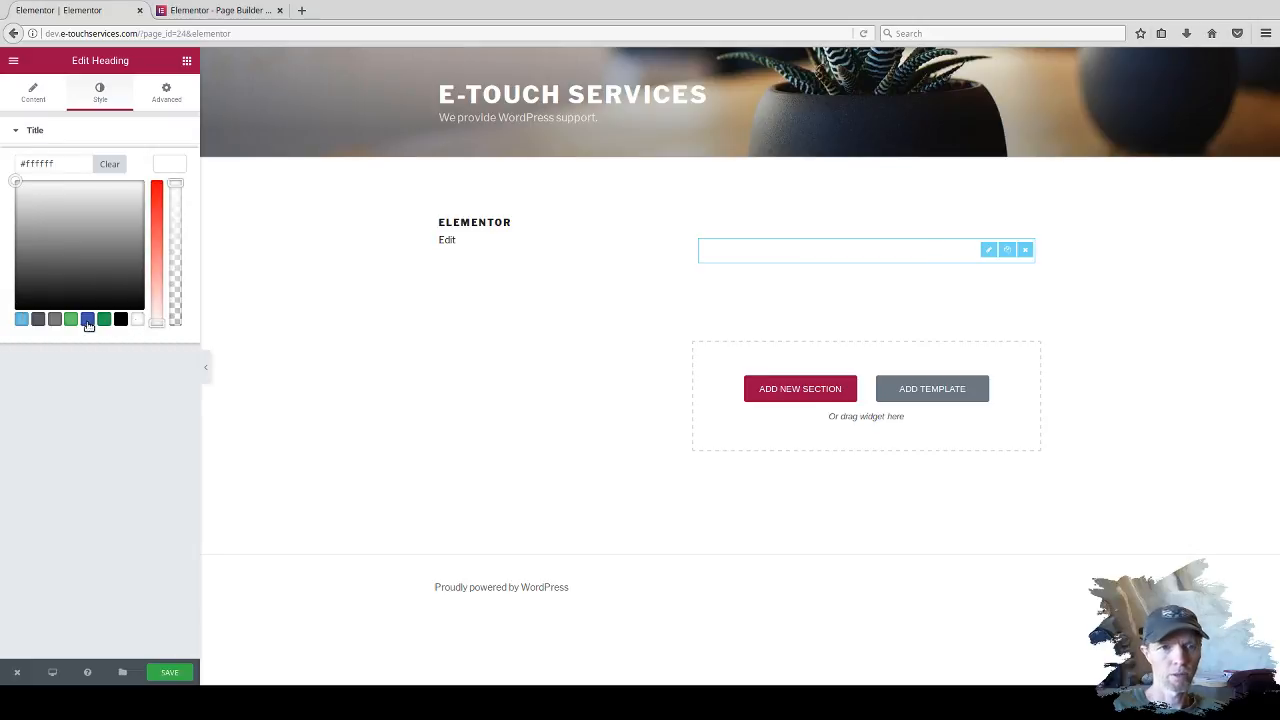
pyautogui.click(55, 320)
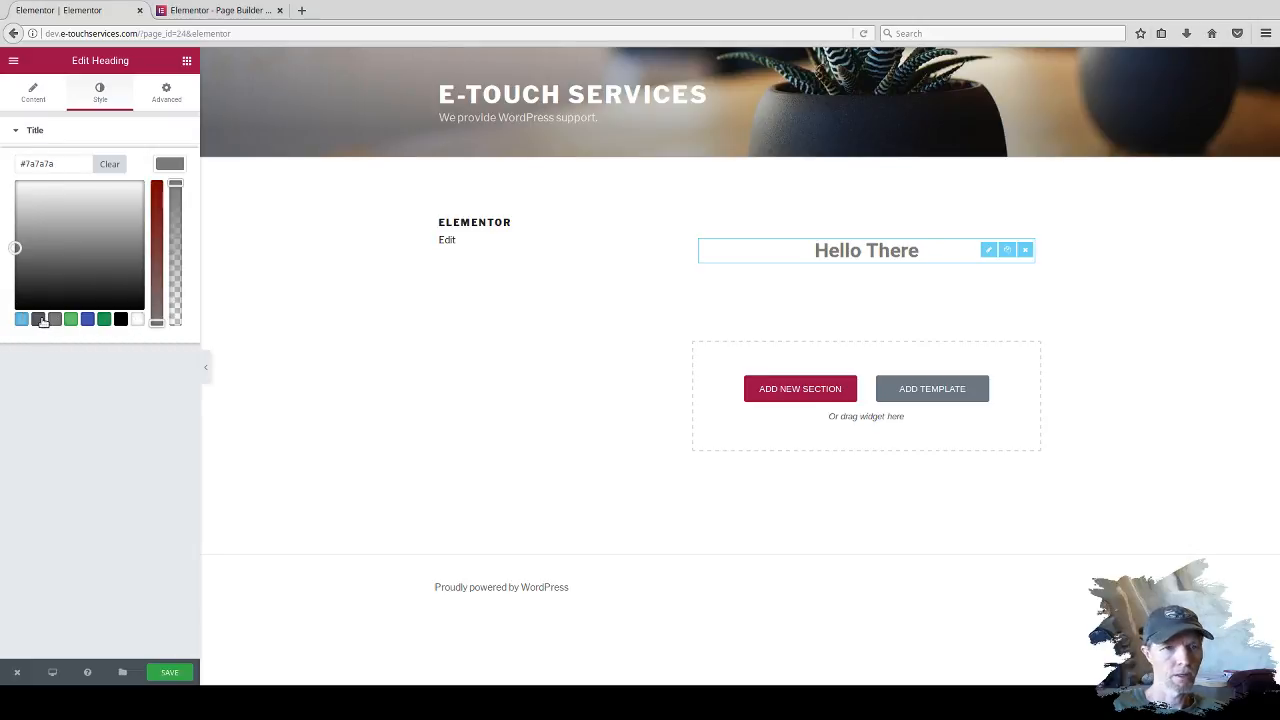
pyautogui.click(40, 320)
pyautogui.moveTo(91, 235); pyautogui.dragTo(71, 205)
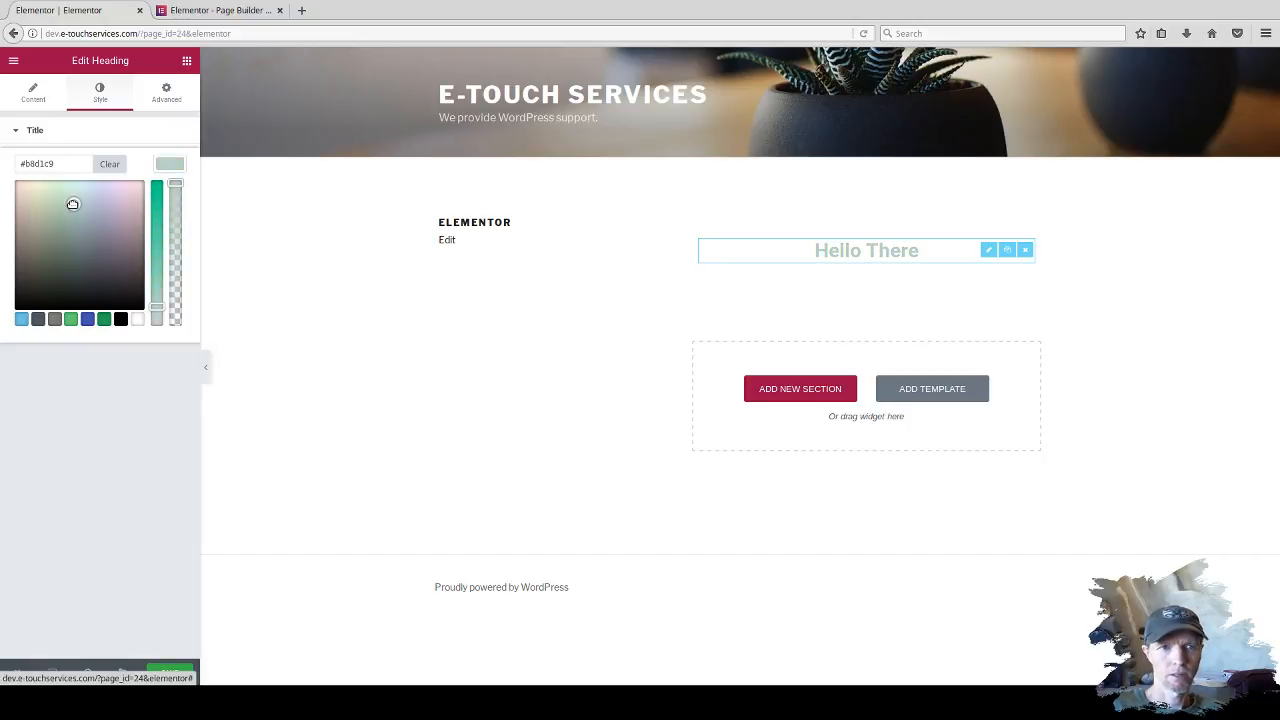
pyautogui.click(22, 319)
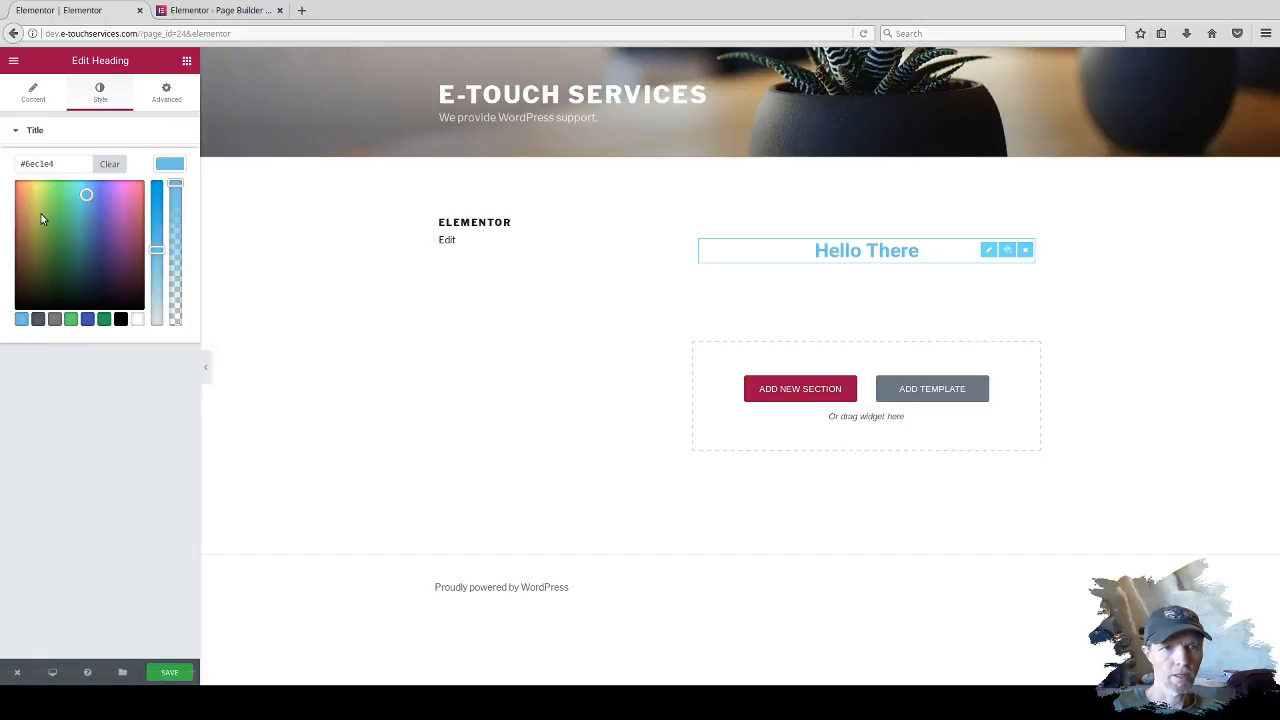
pyautogui.moveTo(35, 200); pyautogui.dragTo(42, 212)
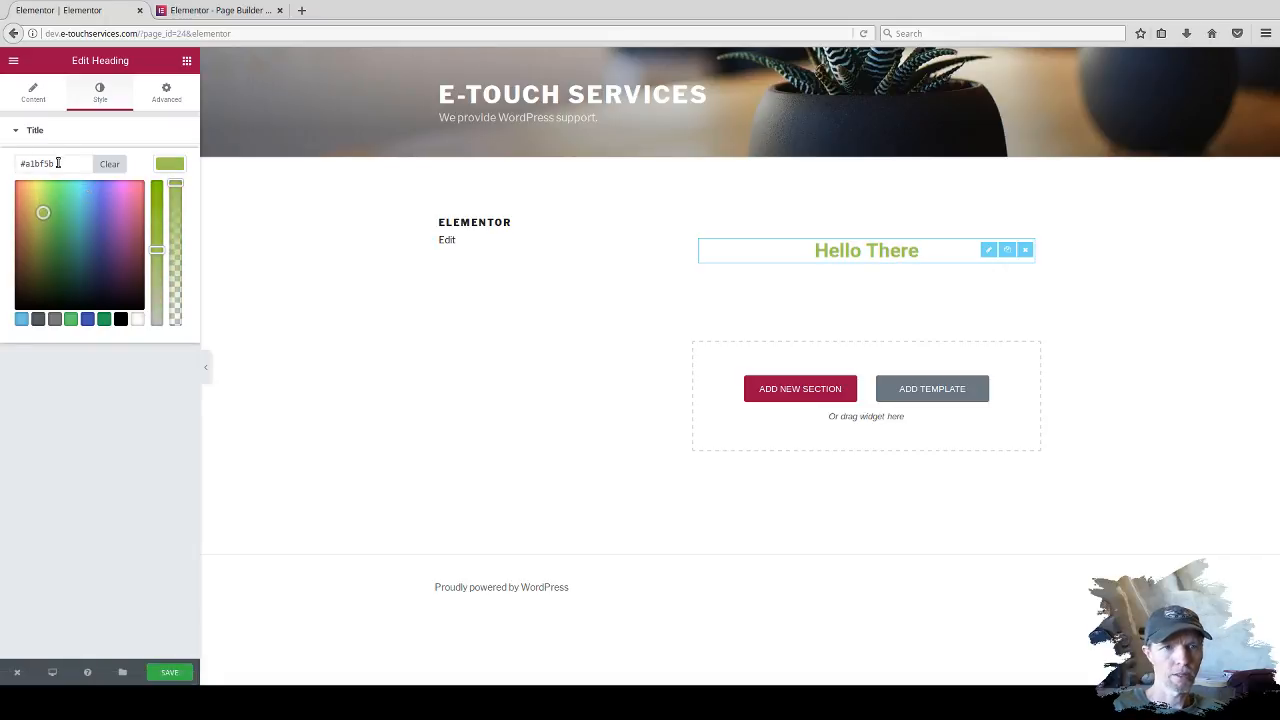
pyautogui.moveTo(40, 208)
pyautogui.mouseDown()
pyautogui.moveTo(55, 202)
pyautogui.moveTo(34, 193)
pyautogui.mouseUp()
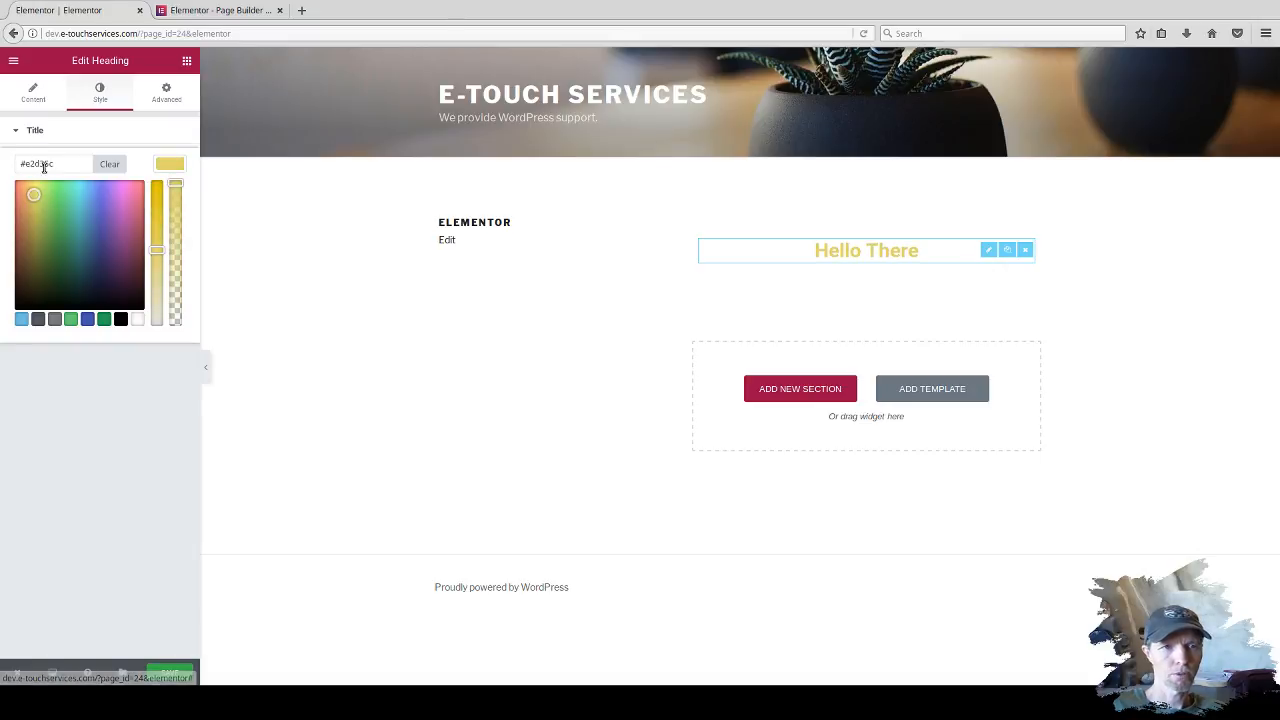
pyautogui.moveTo(34, 195); pyautogui.dragTo(56, 193)
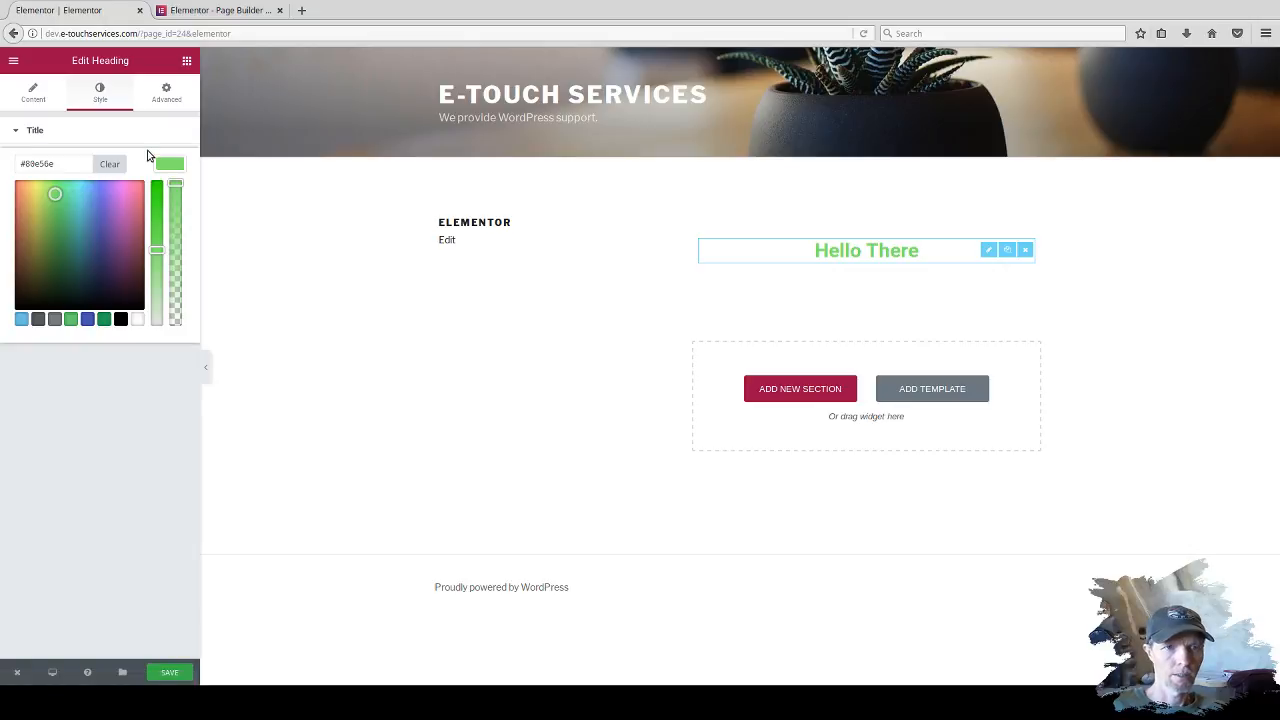
# Try a strongly transparent version of the heading's green text color, and return it to full opacity.
pyautogui.moveTo(175, 184); pyautogui.dragTo(167, 275)
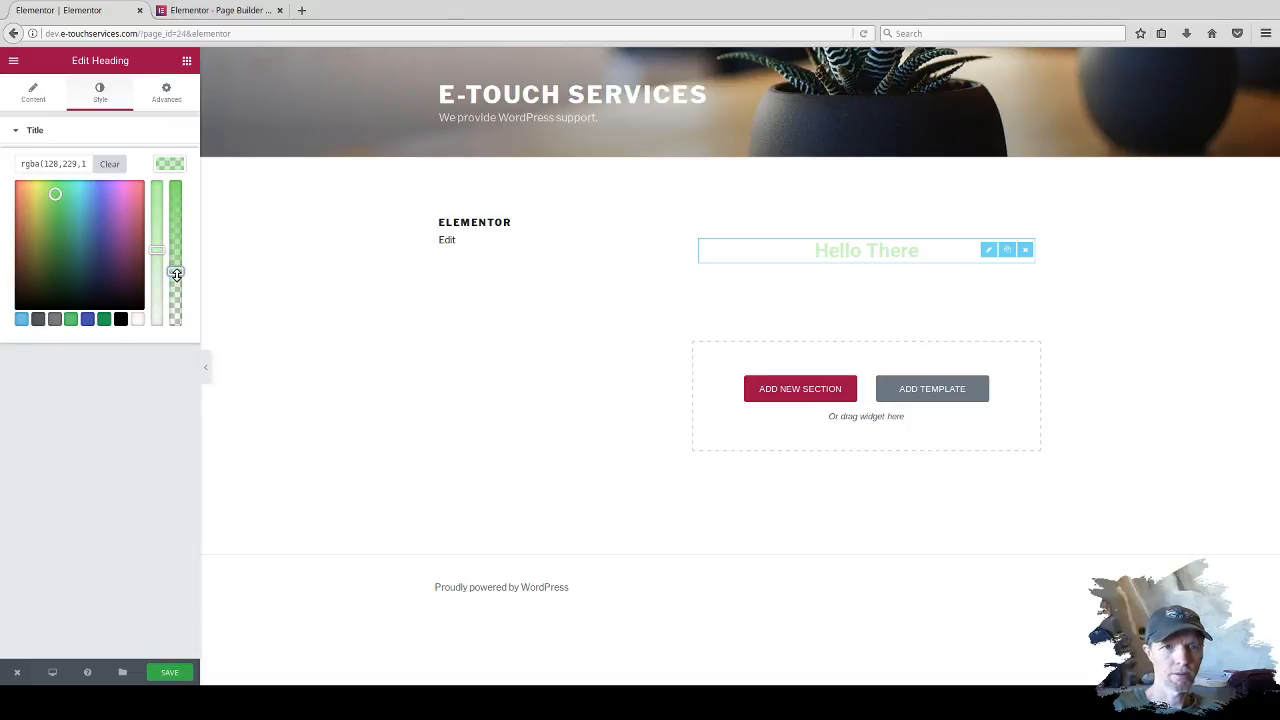
pyautogui.moveTo(176, 272)
pyautogui.mouseDown()
pyautogui.moveTo(174, 249)
pyautogui.moveTo(173, 278)
pyautogui.mouseUp()
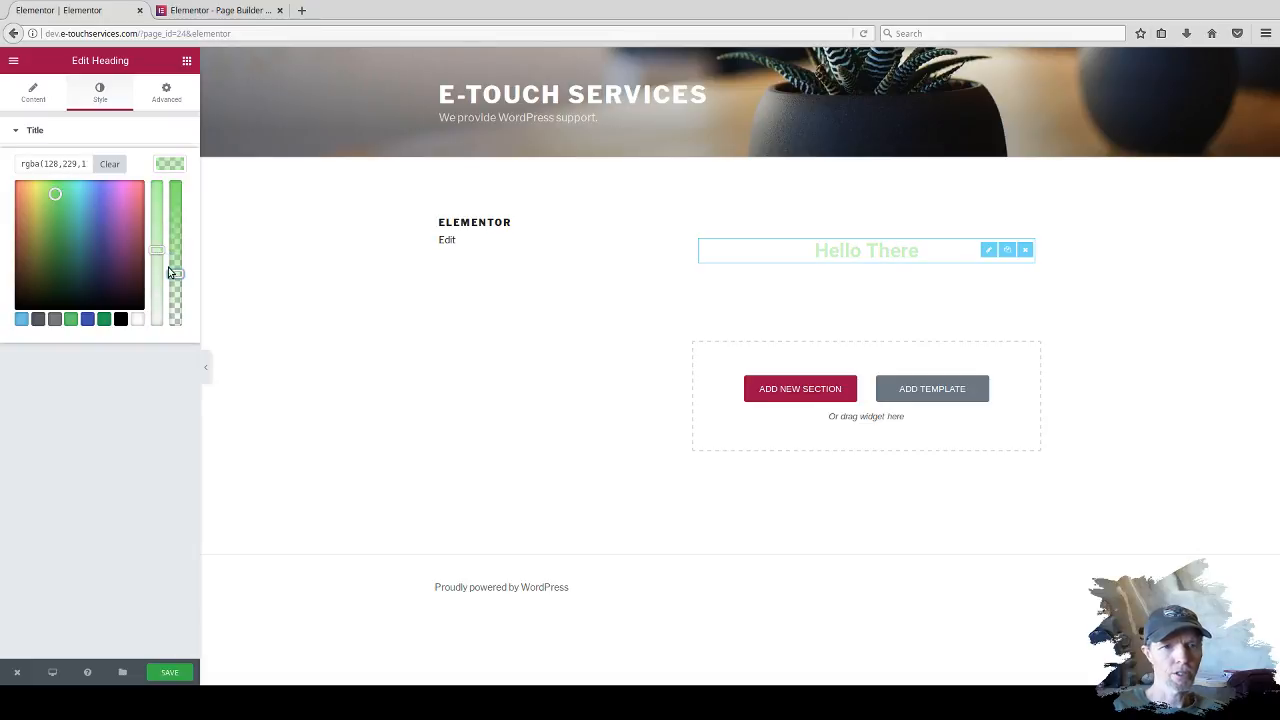
pyautogui.moveTo(174, 273); pyautogui.dragTo(175, 183)
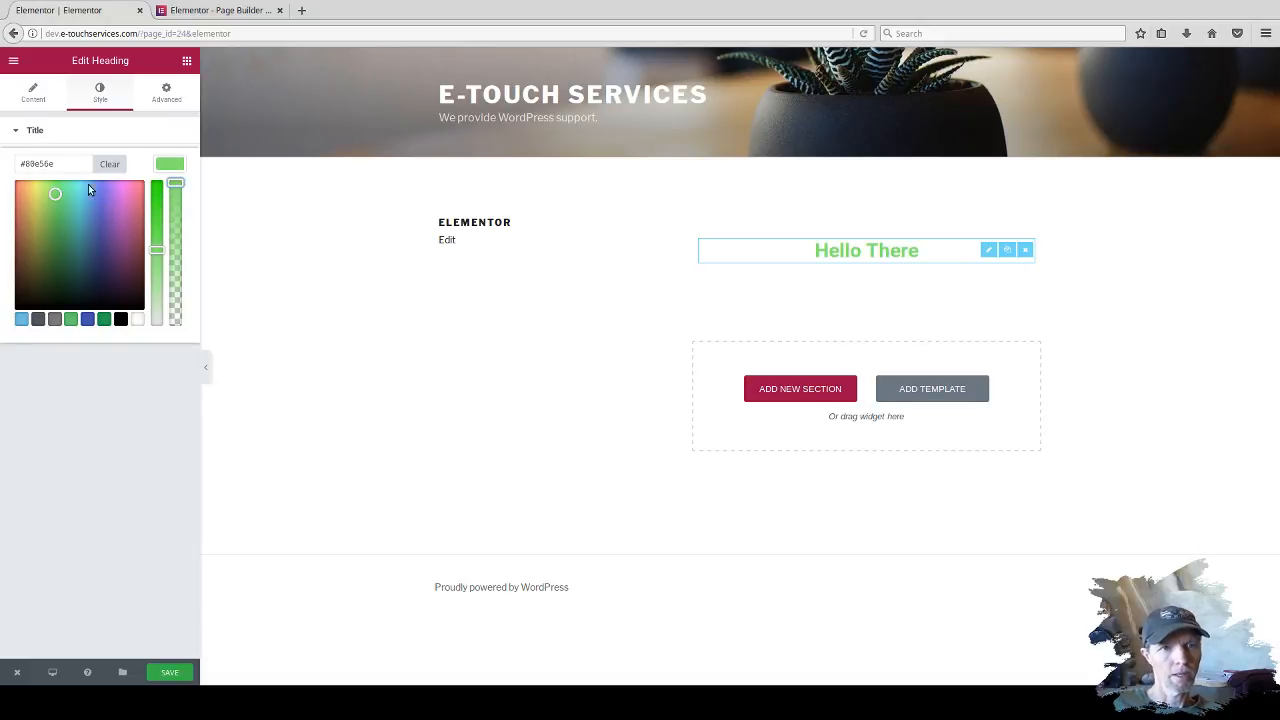
# Set all four linked margins of the heading to 52 px.
pyautogui.click(168, 110)
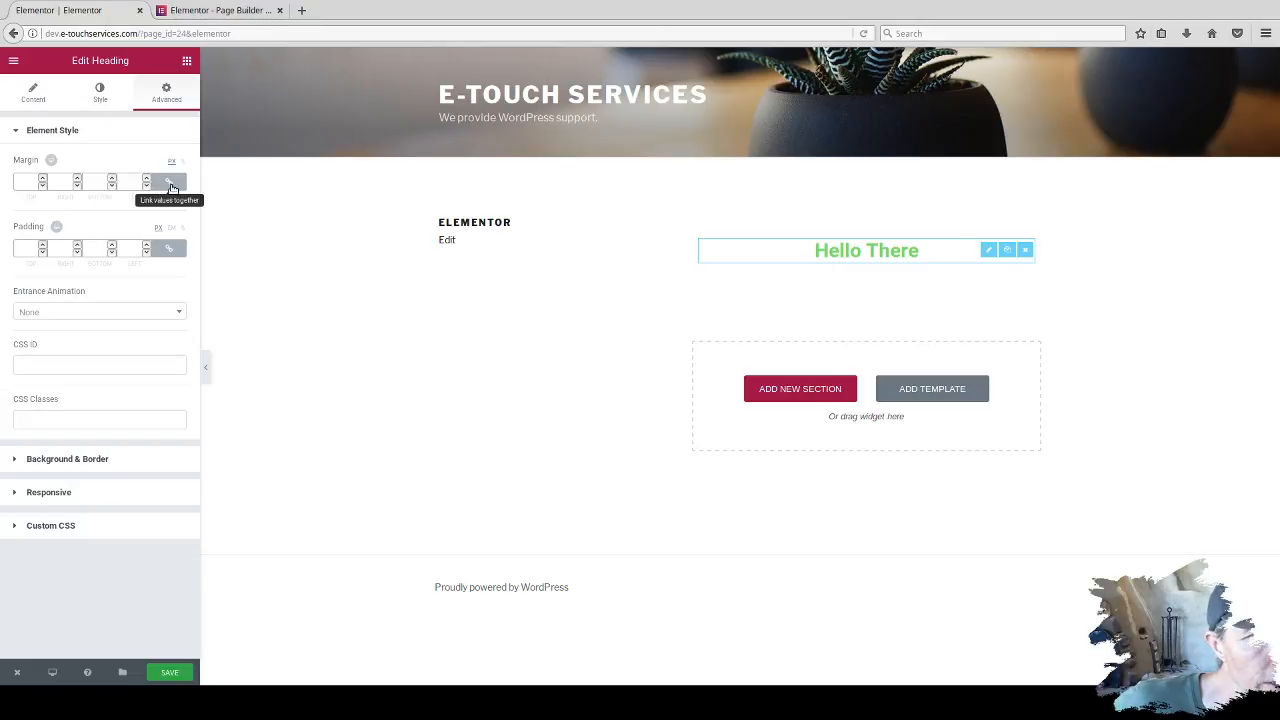
pyautogui.click(24, 181)
pyautogui.write('52')
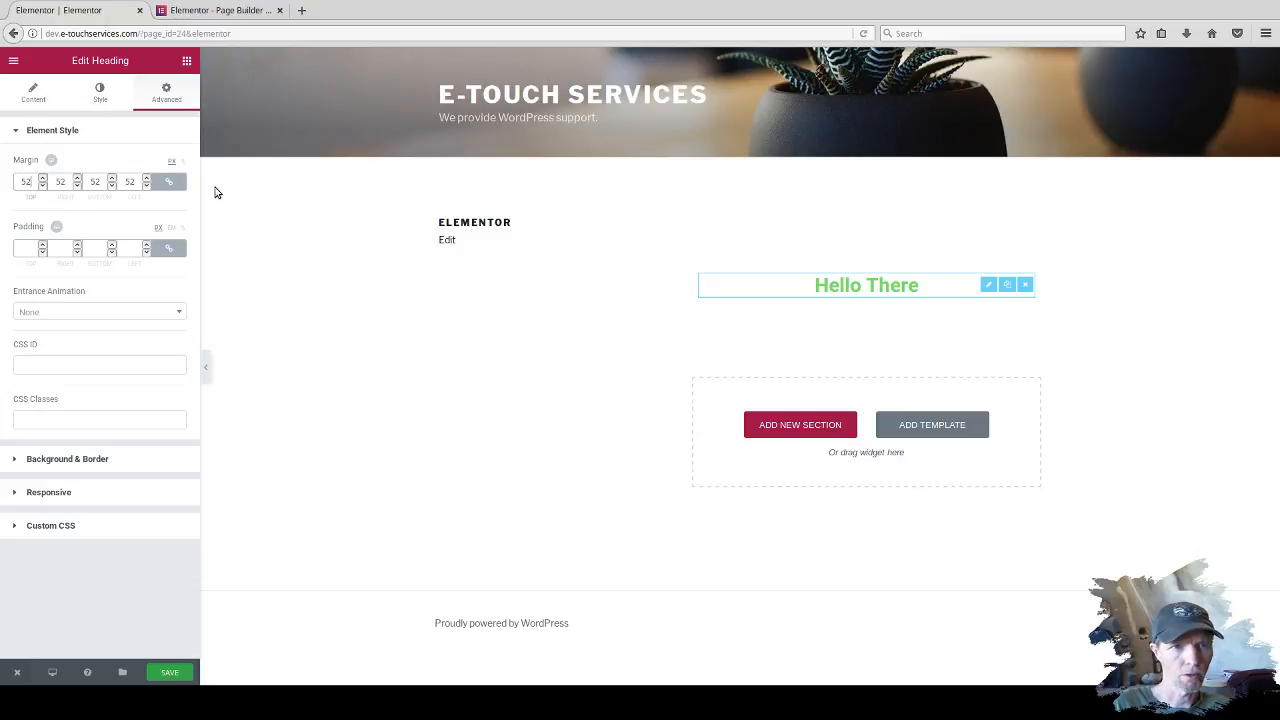
# Unlink the heading's margin values and set only the left and right margins to 0.
pyautogui.click(170, 184)
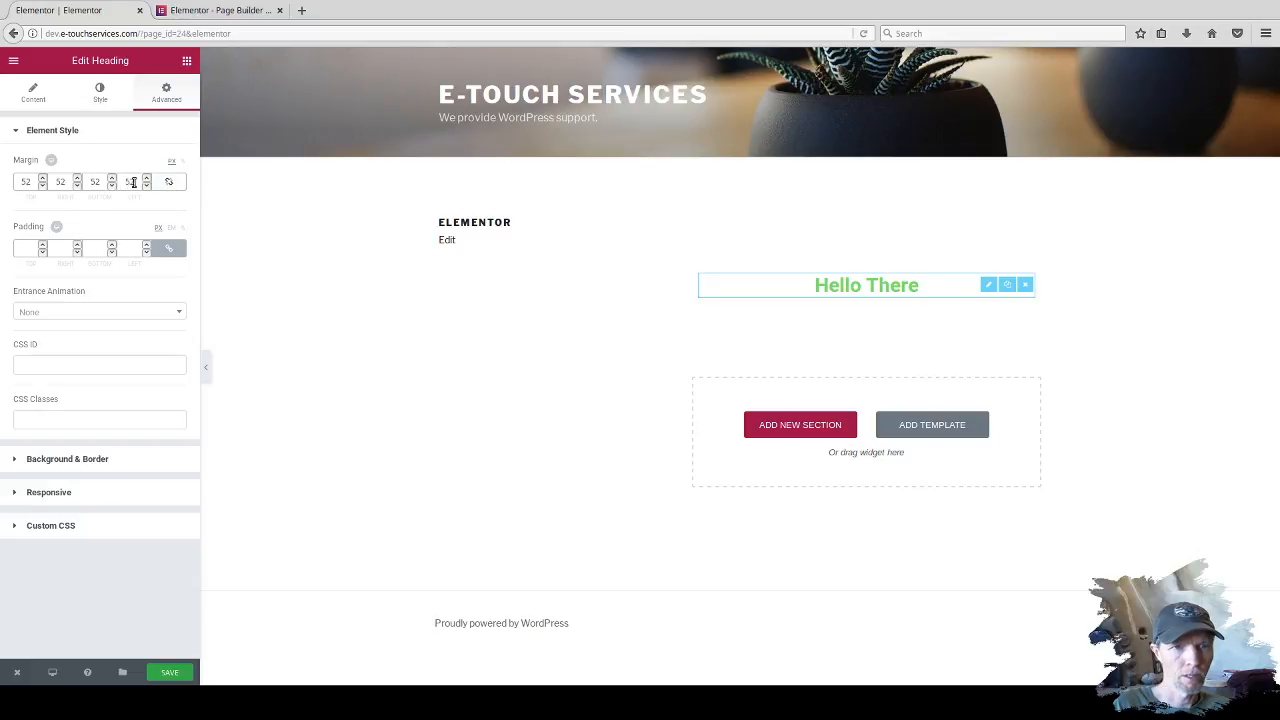
pyautogui.moveTo(141, 181); pyautogui.dragTo(121, 182)
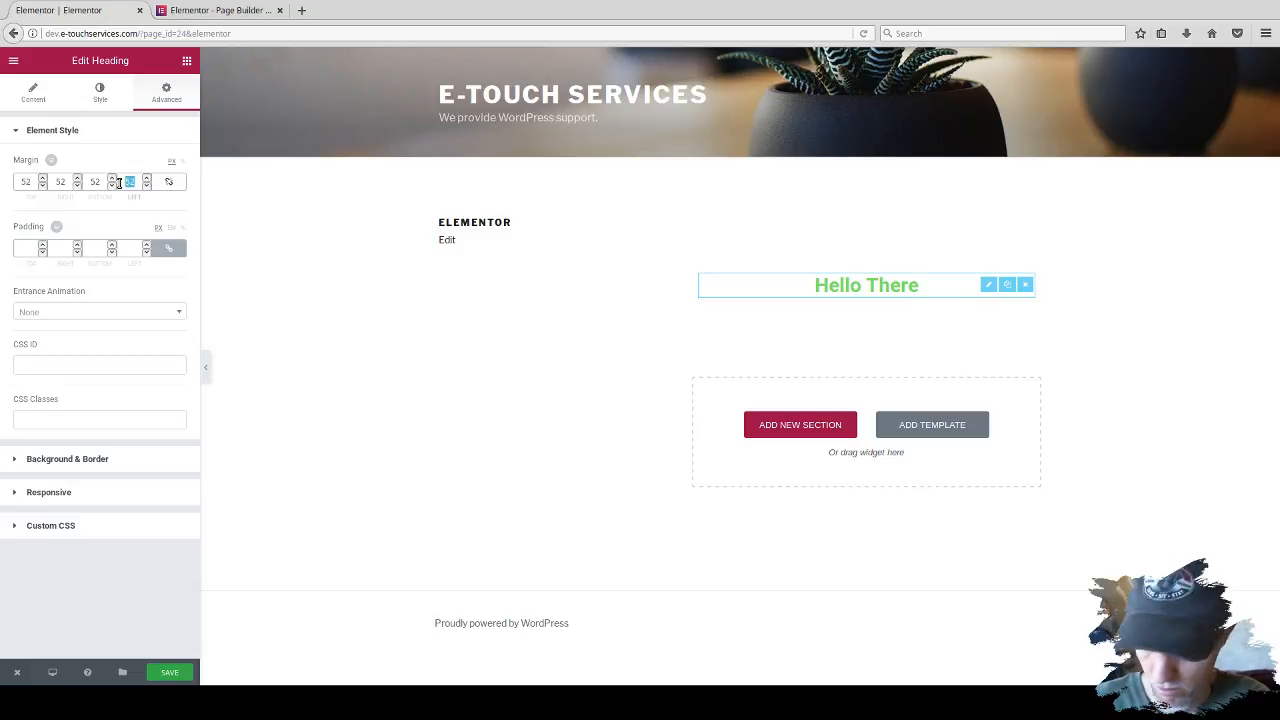
pyautogui.write('0')
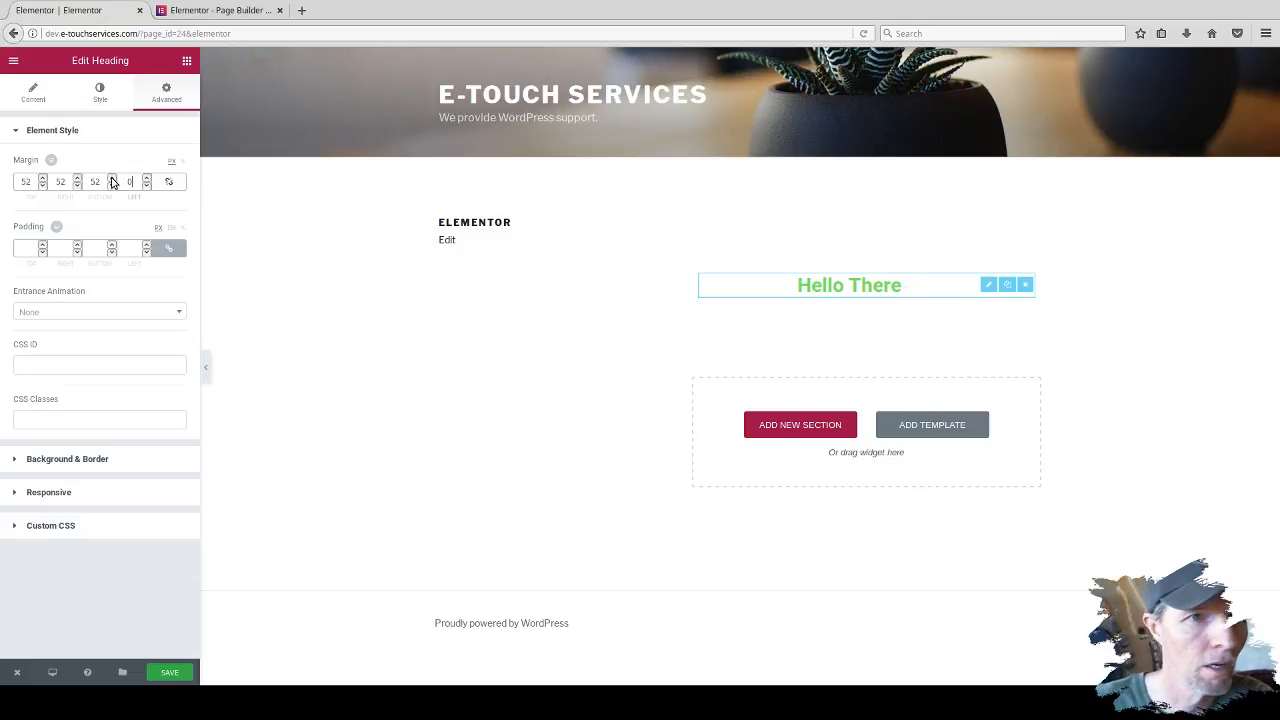
pyautogui.doubleClick(58, 182)
pyautogui.write('0')
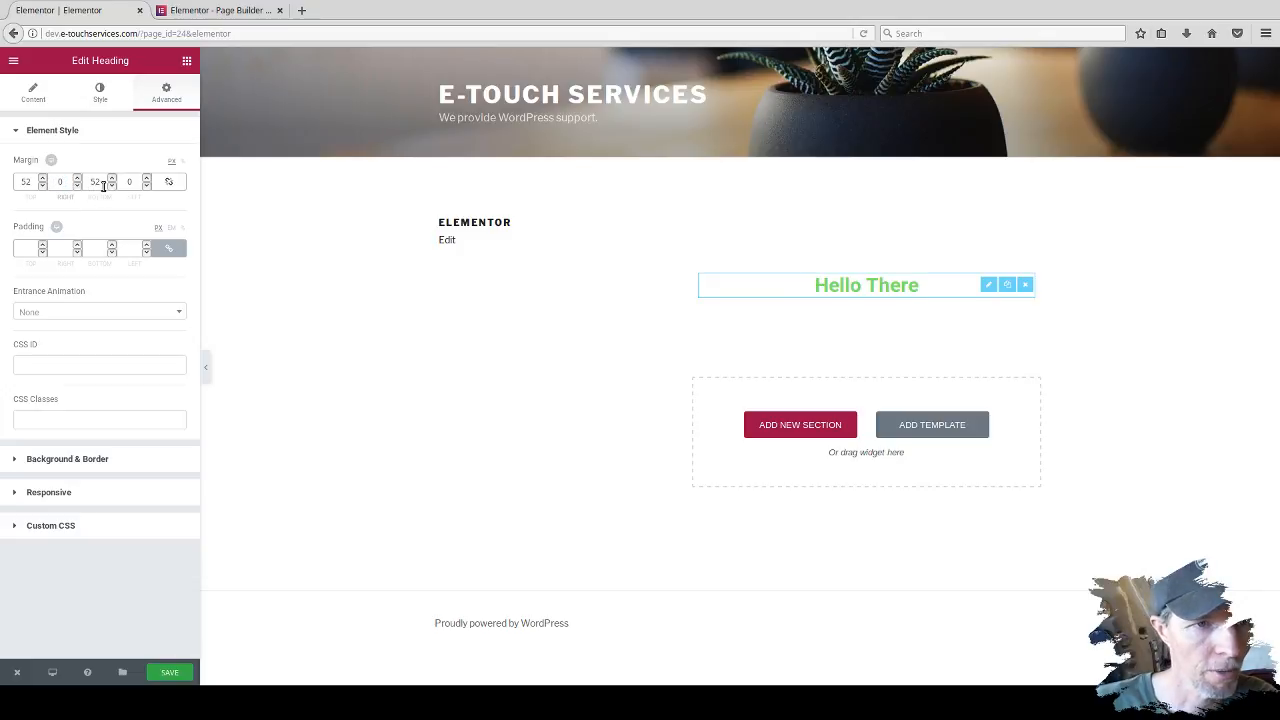
pyautogui.doubleClick(97, 182)
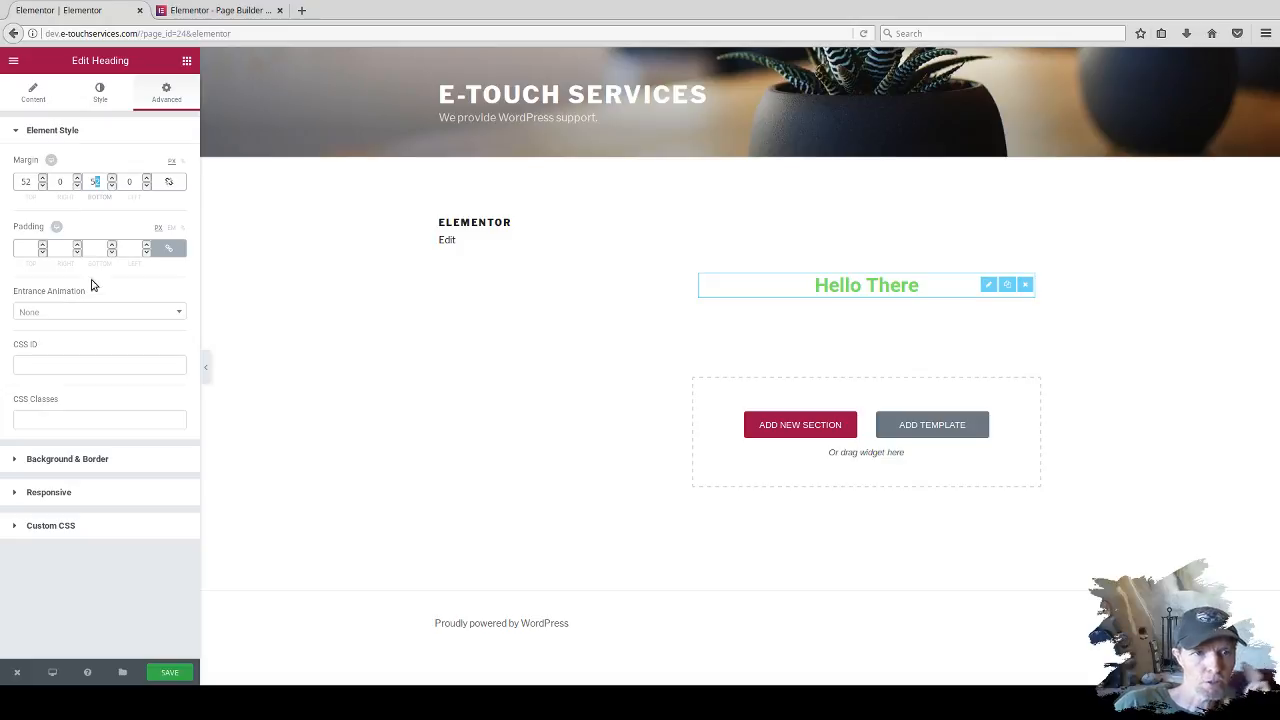
# Try the Fade In Down entrance animation on the heading, and change it to Fade In.
pyautogui.click(96, 314)
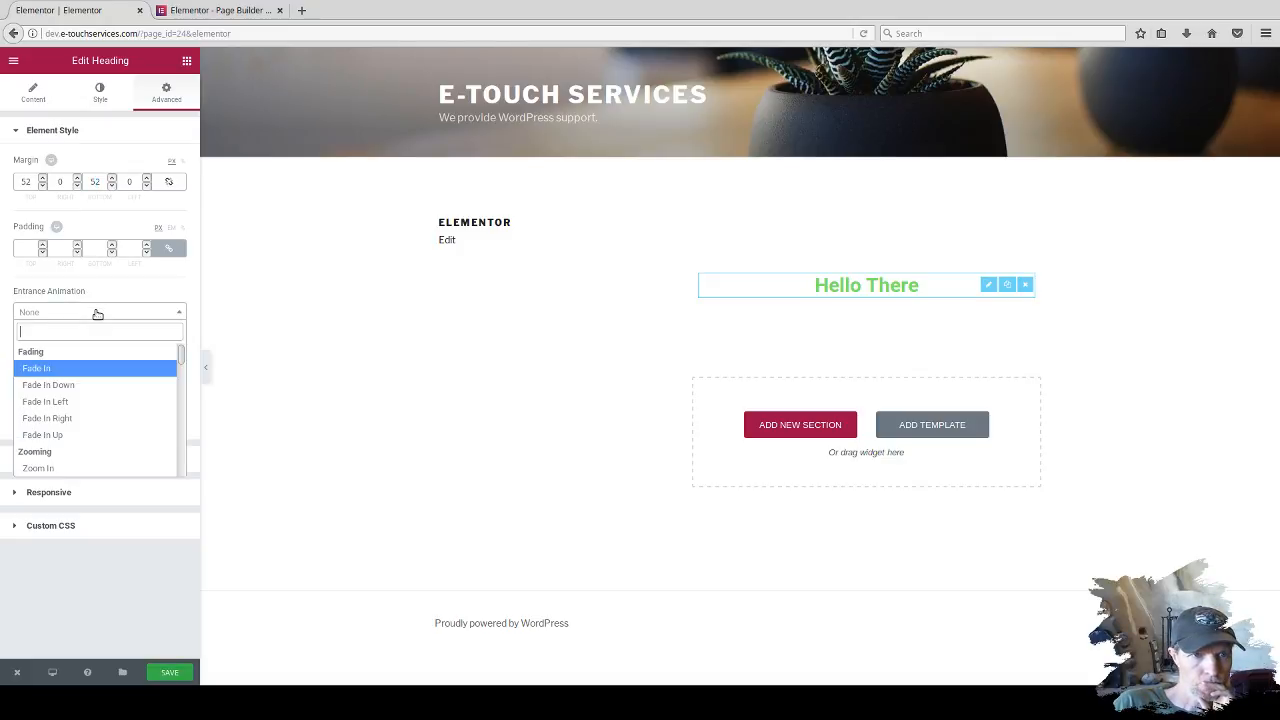
pyautogui.click(69, 388)
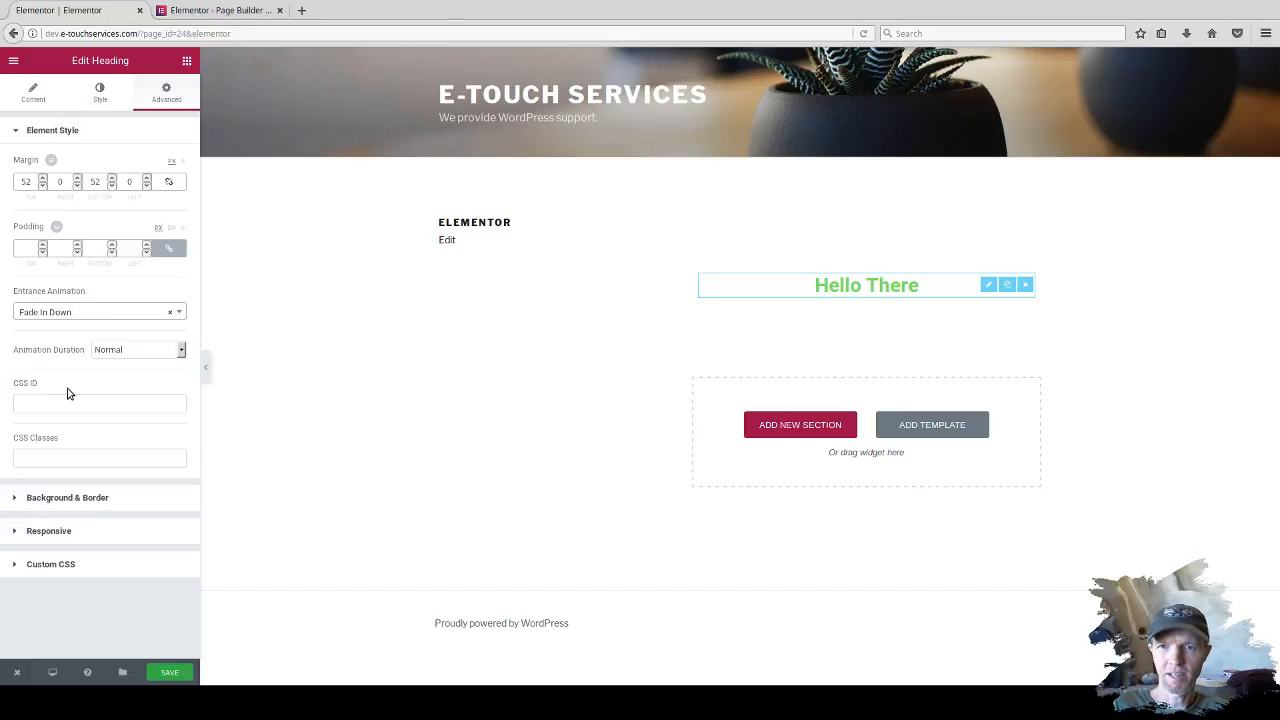
pyautogui.click(83, 312)
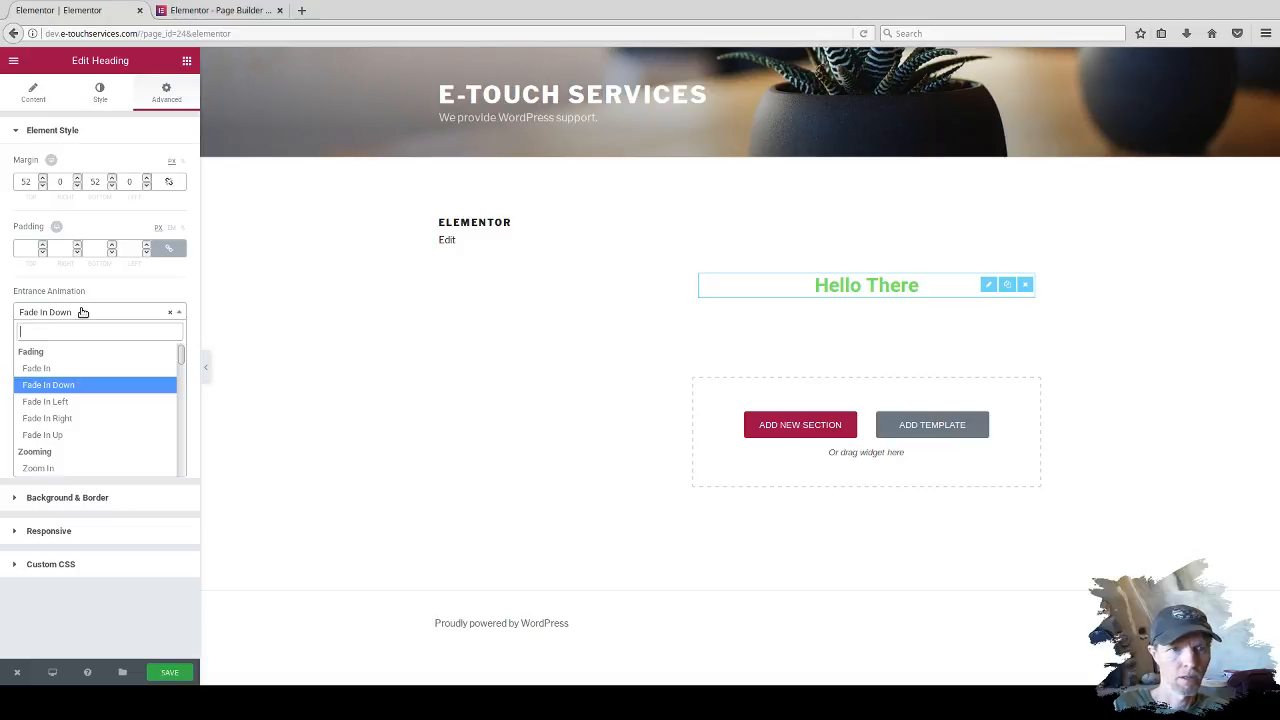
pyautogui.click(58, 369)
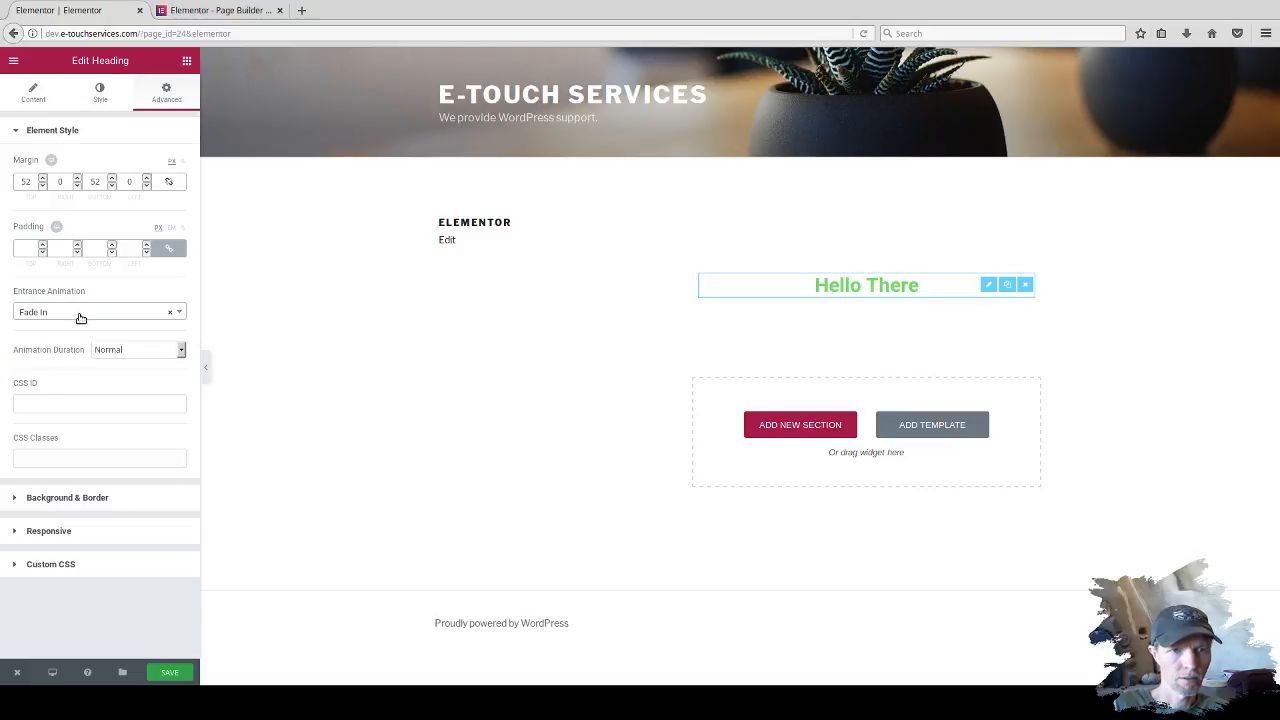
# Look through the available entrance animations for the heading, and clear its Fade In animation.
pyautogui.click(80, 313)
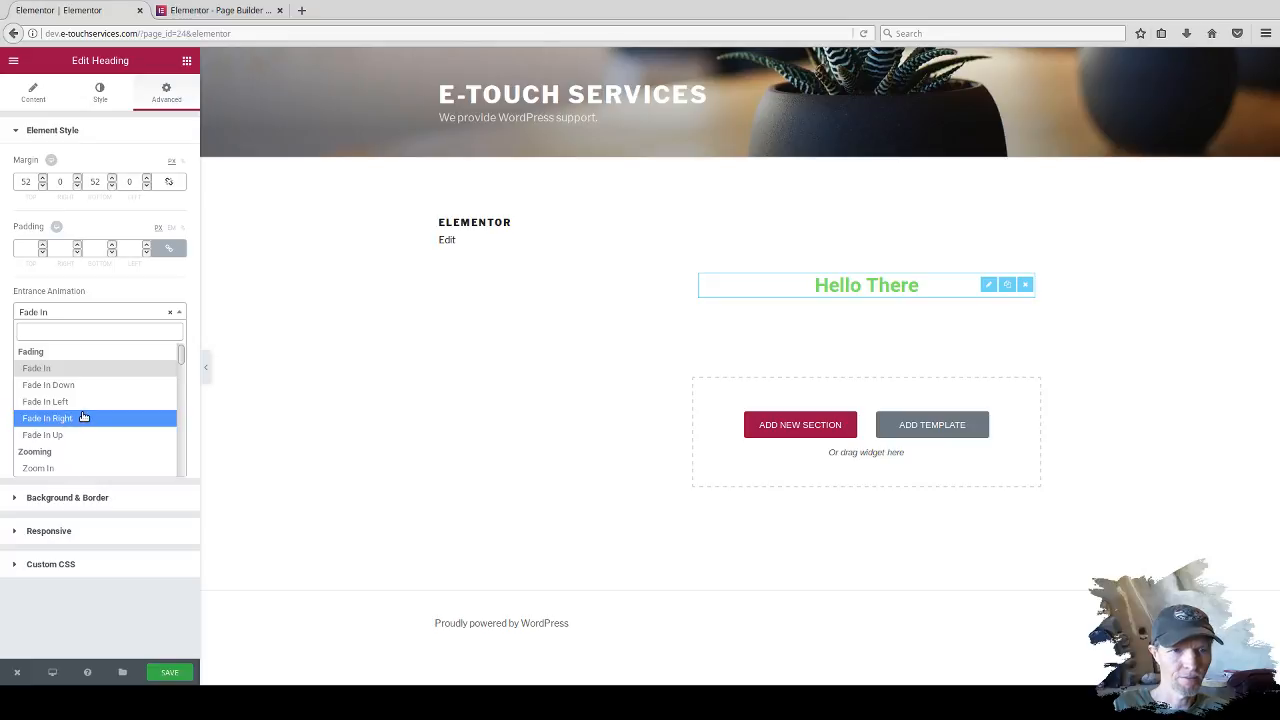
pyautogui.scroll(-4, 84, 417)
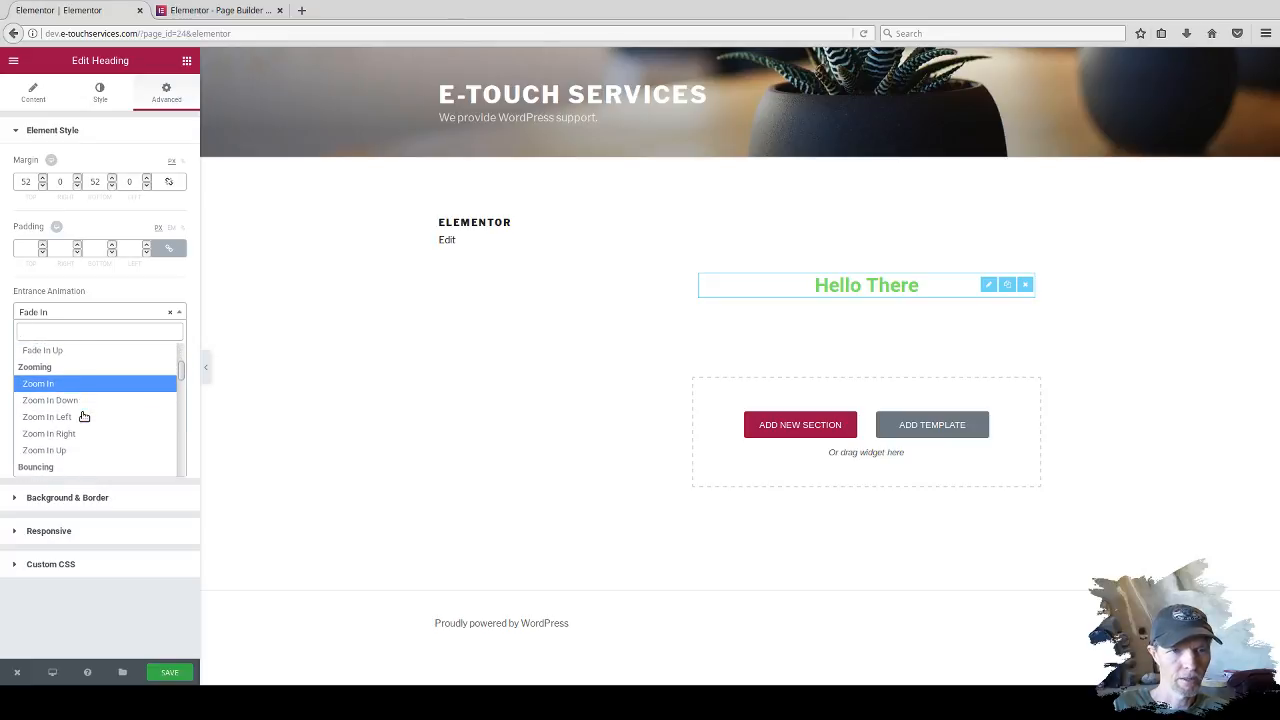
pyautogui.scroll(-1, 84, 417)
pyautogui.scroll(-3, 84, 417)
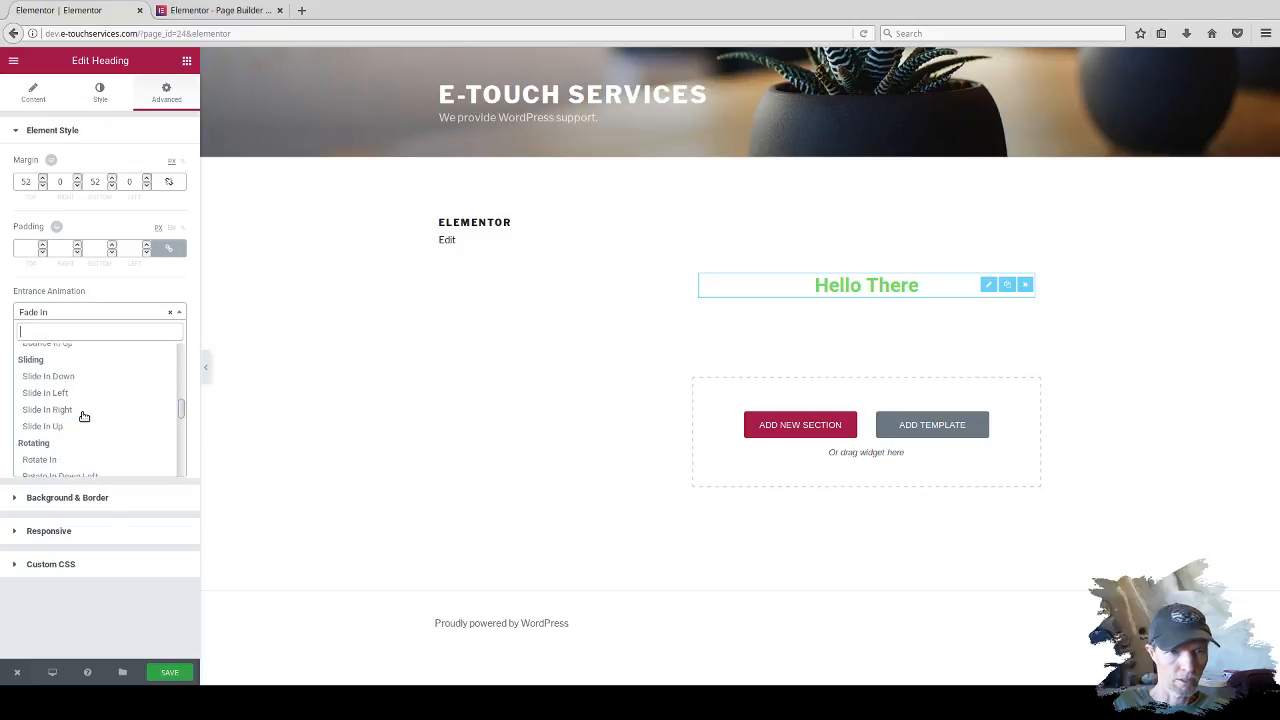
pyautogui.scroll(-1, 84, 417)
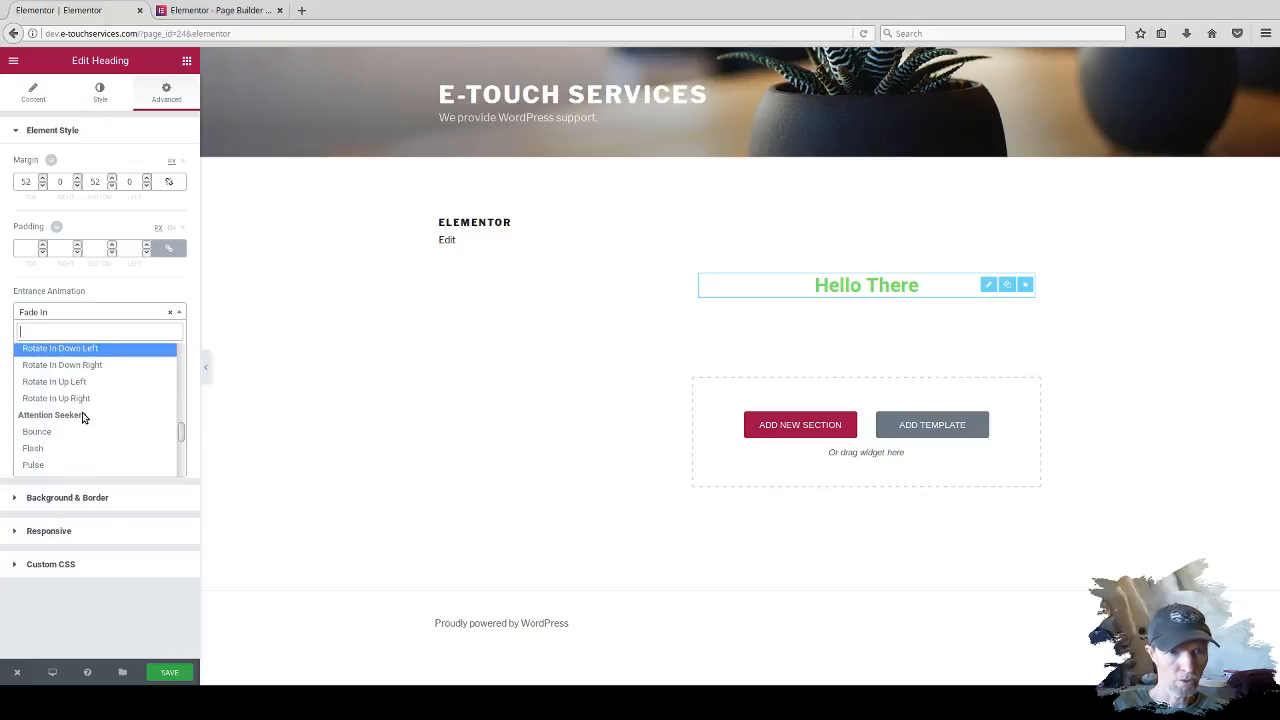
pyautogui.scroll(-1, 84, 417)
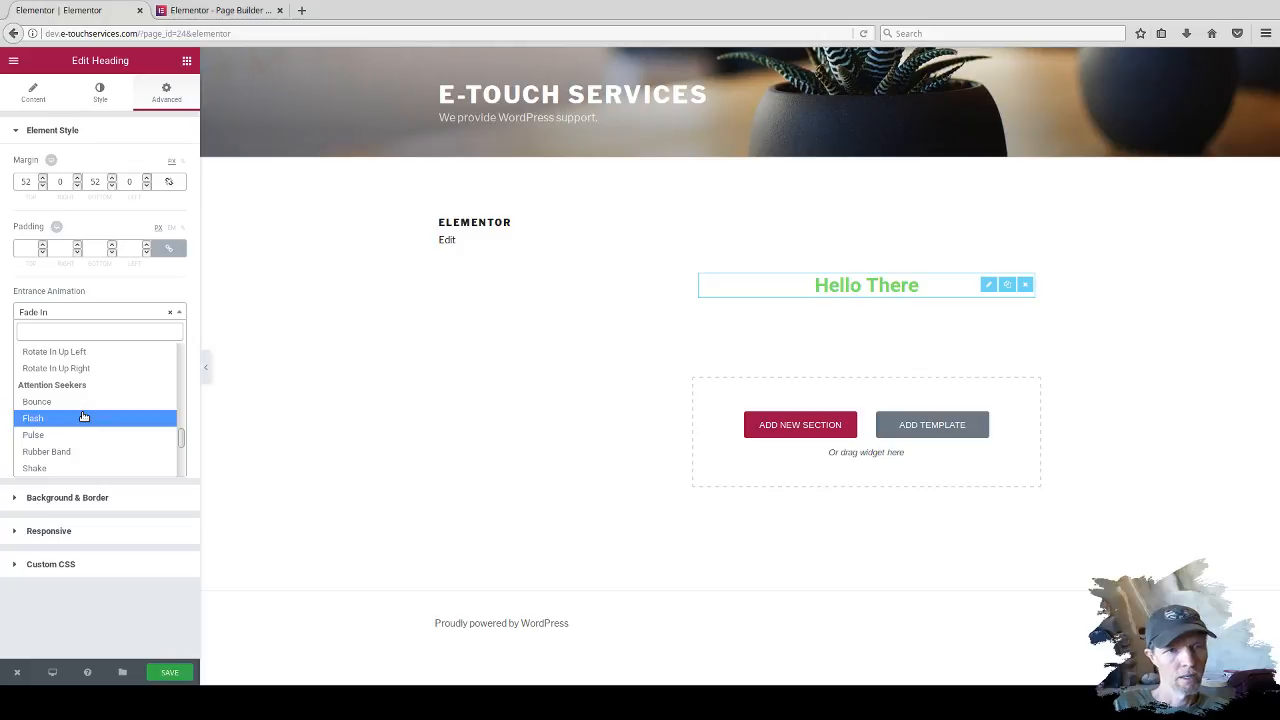
pyautogui.scroll(-4, 84, 417)
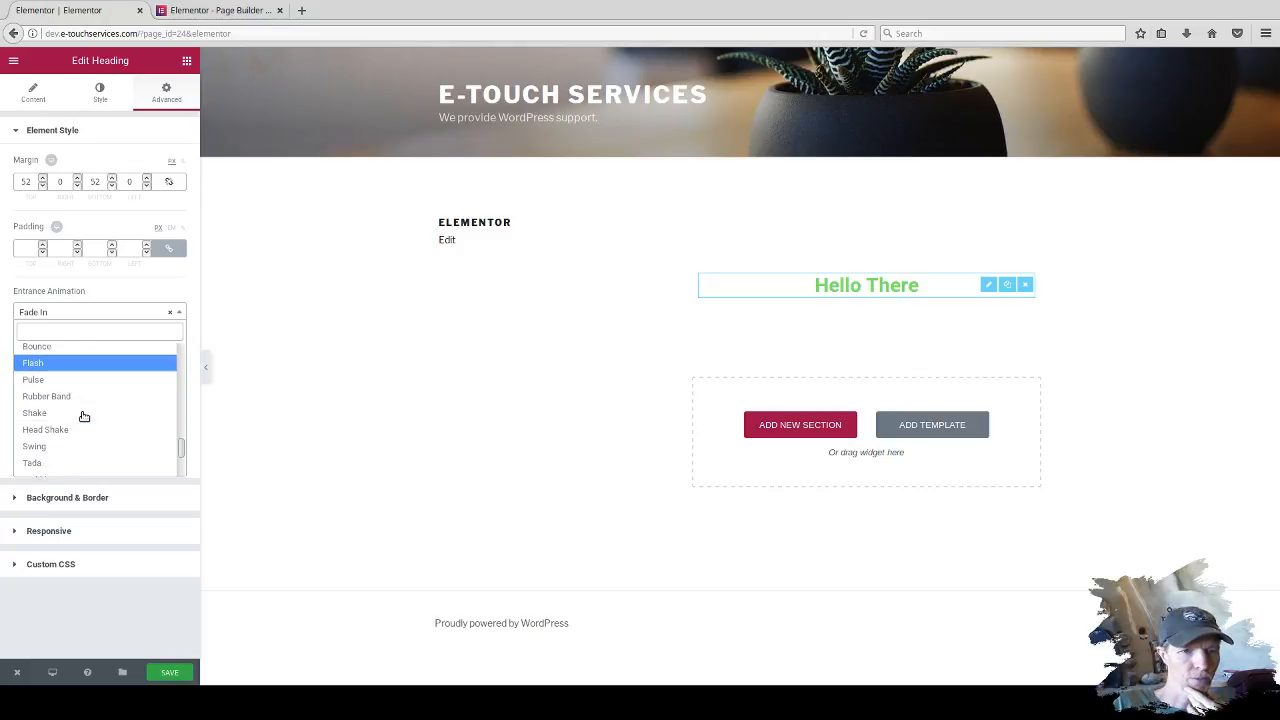
pyautogui.scroll(-1, 84, 415)
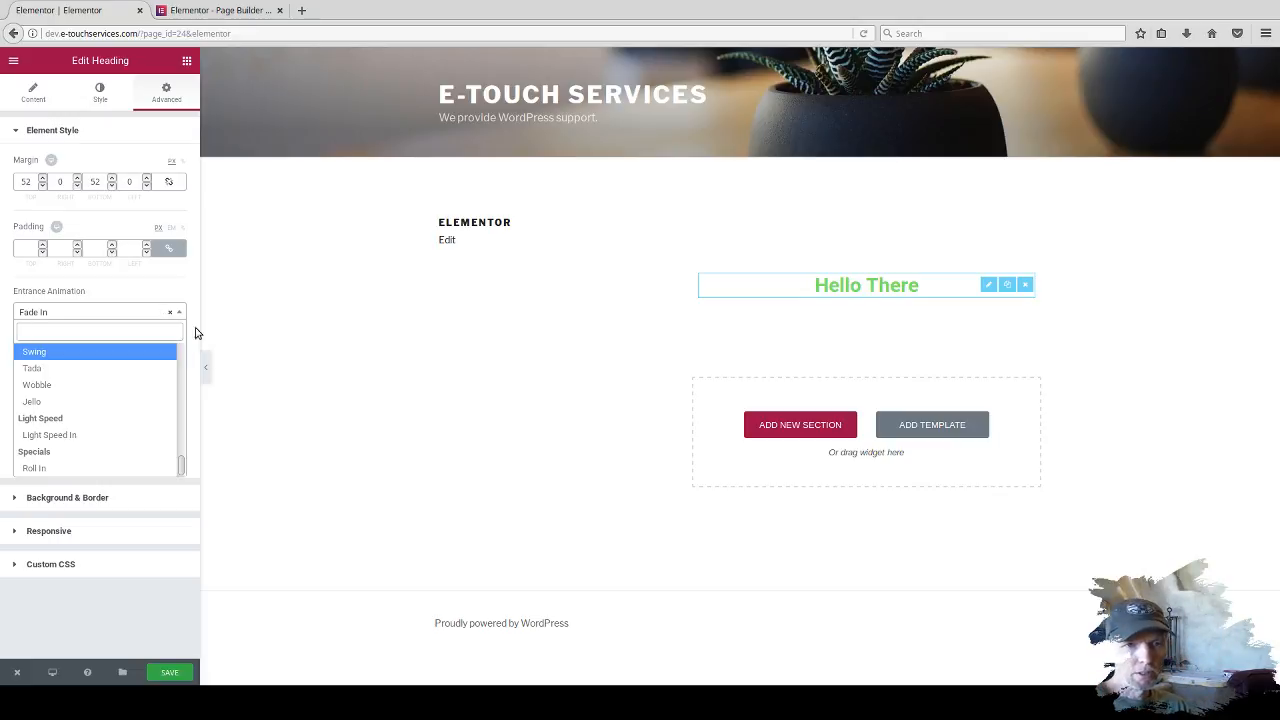
pyautogui.click(173, 314)
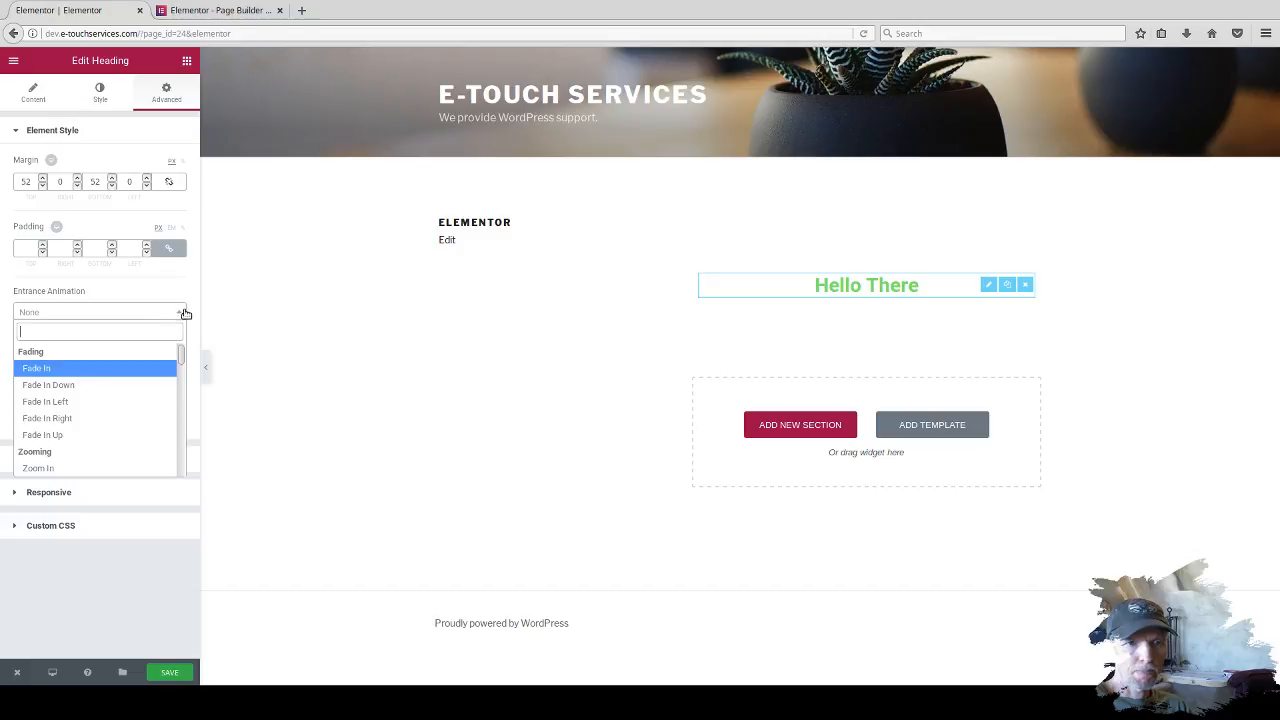
pyautogui.click(181, 285)
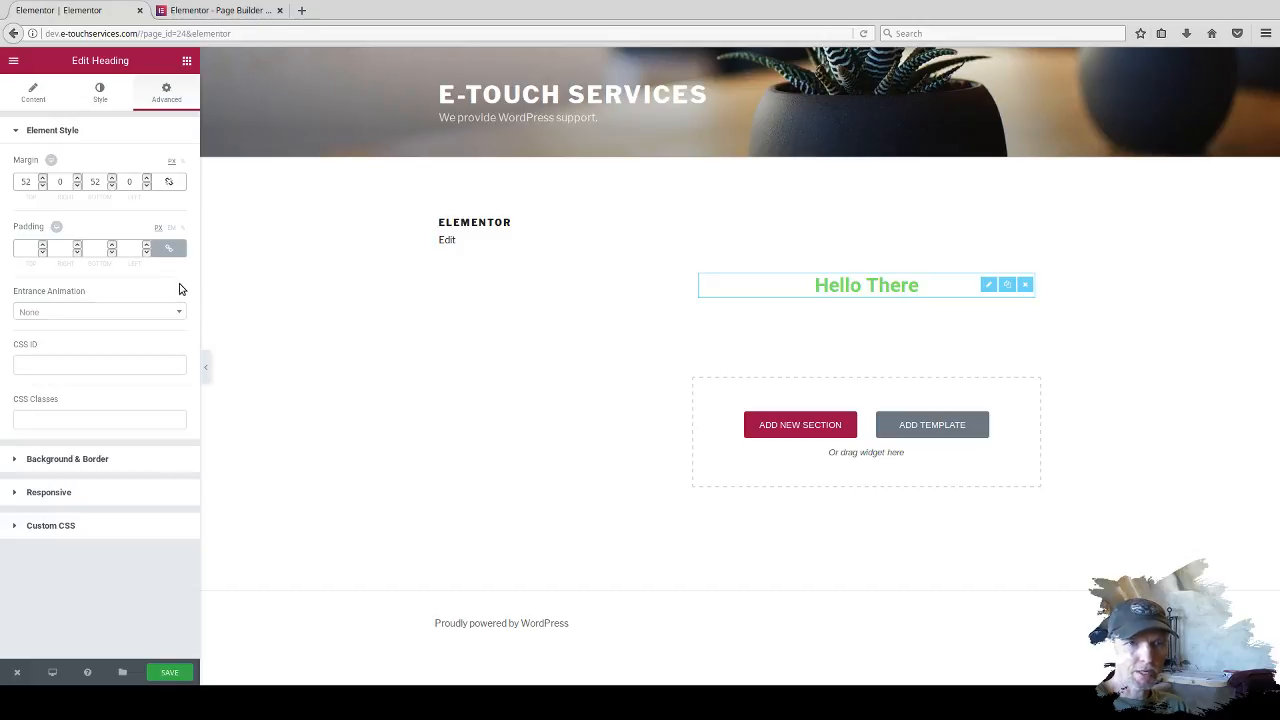
# Examine the heading's CSS ID and CSS Classes fields and its Custom CSS options.
pyautogui.click(64, 364)
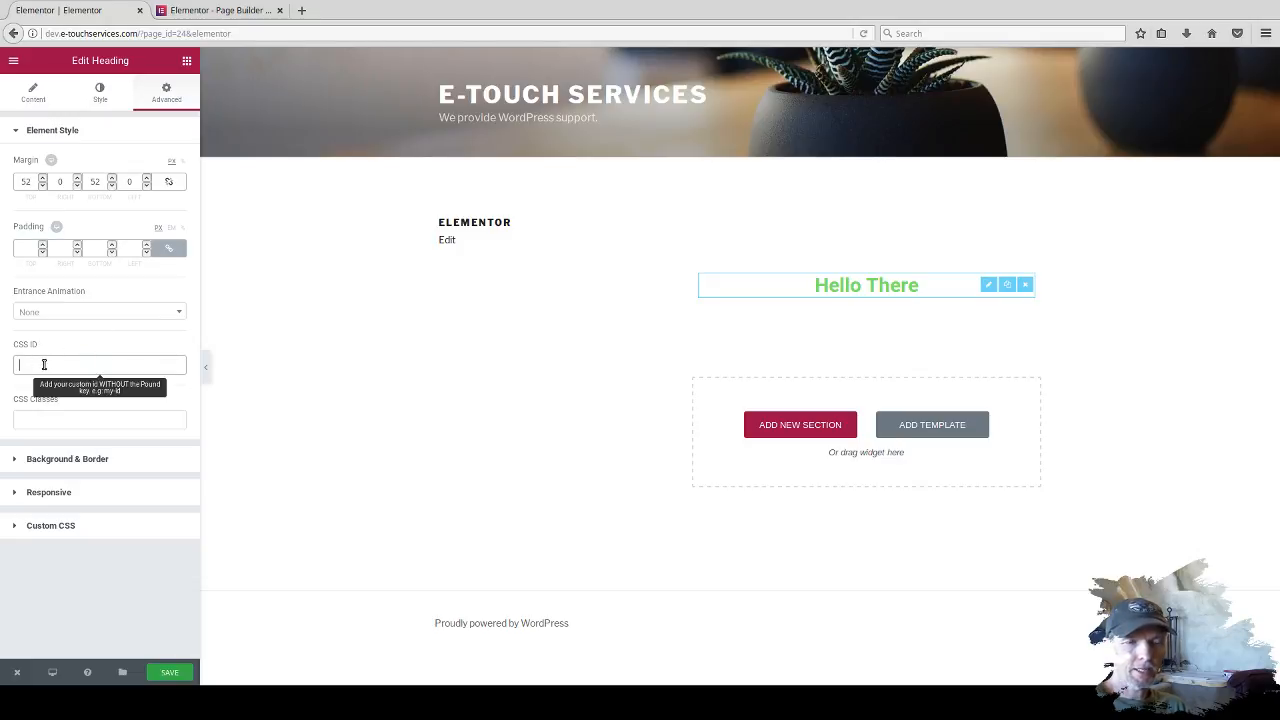
pyautogui.click(34, 420)
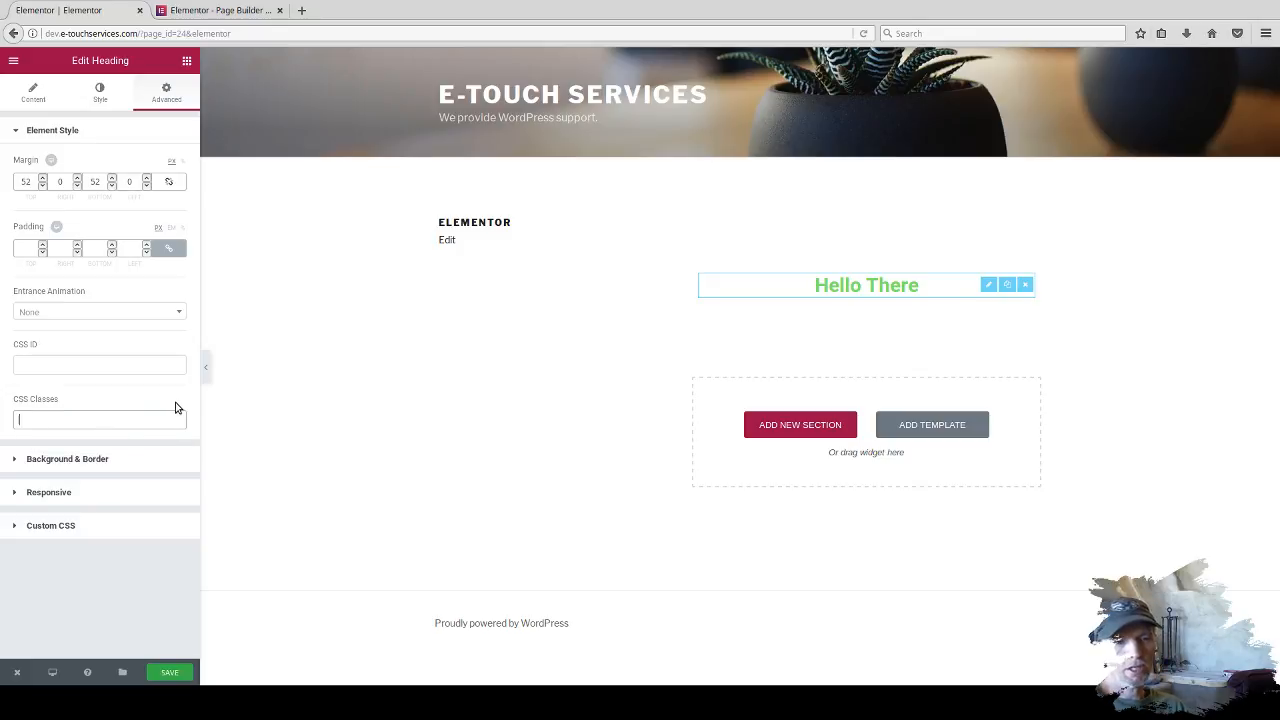
pyautogui.click(57, 529)
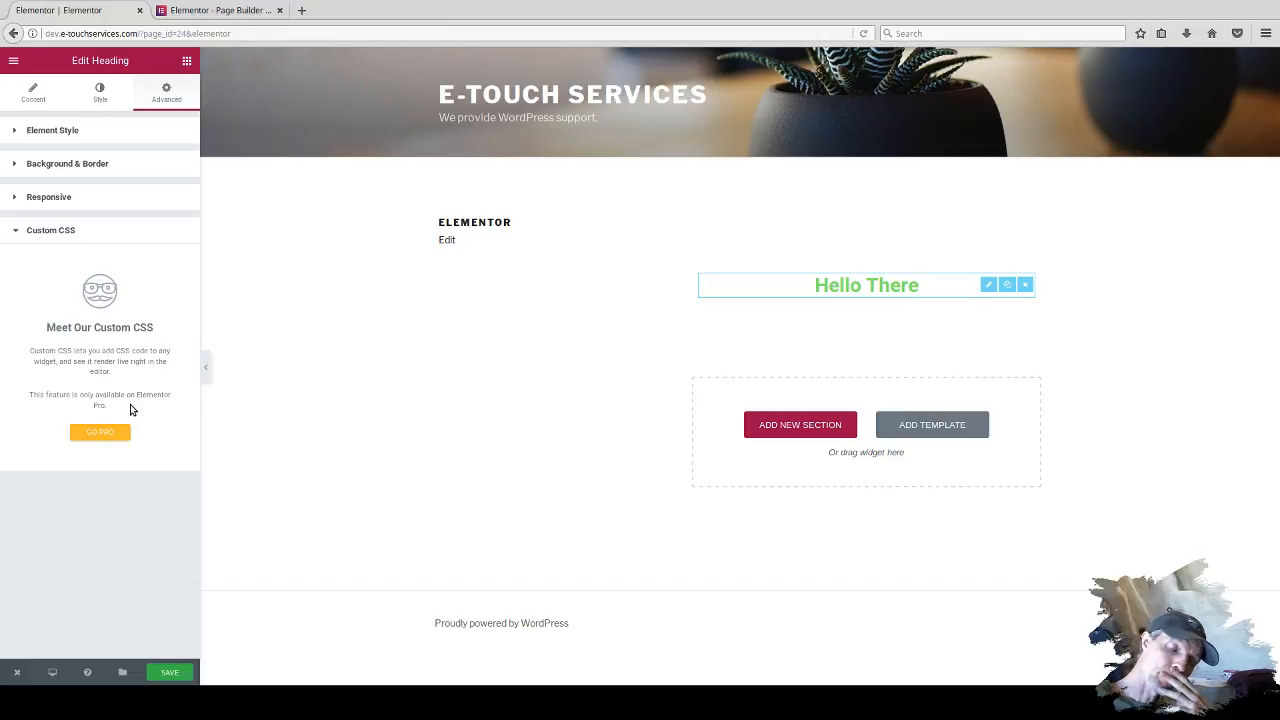
pyautogui.click(55, 232)
# Try hiding the heading on desktop, tablet and mobile, switching each responsive option back off.
pyautogui.click(54, 200)
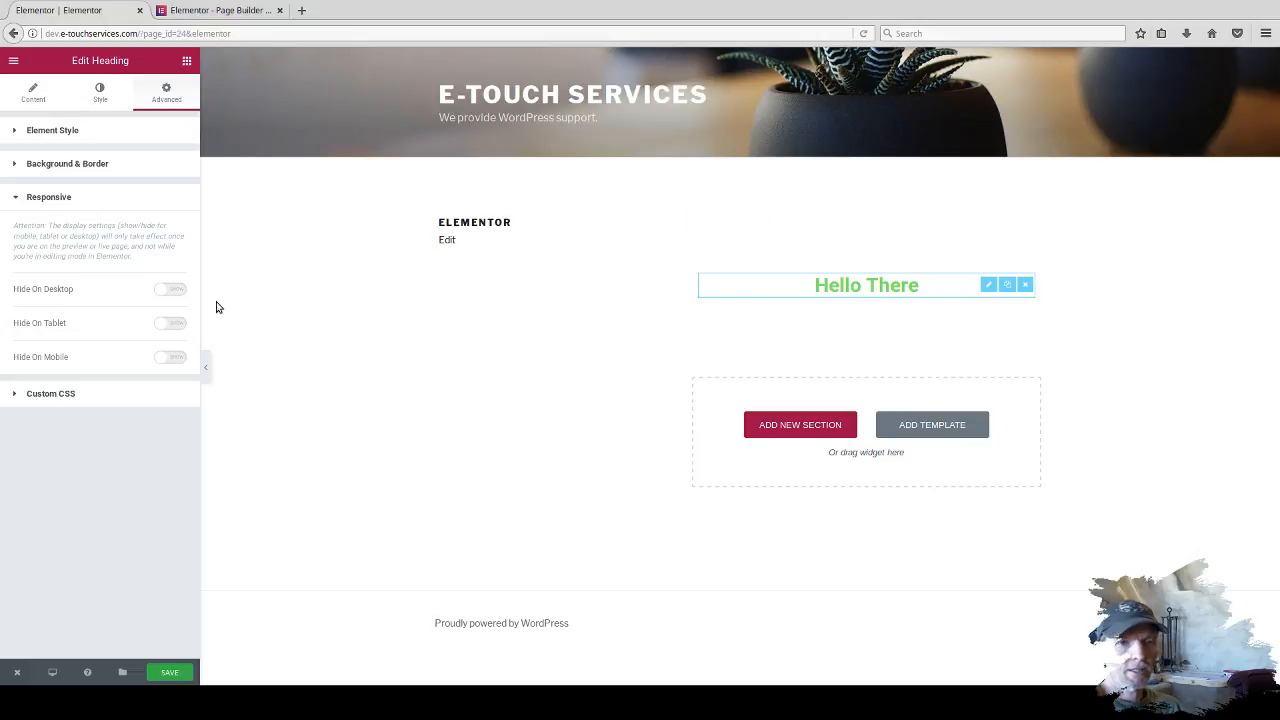
pyautogui.click(173, 290)
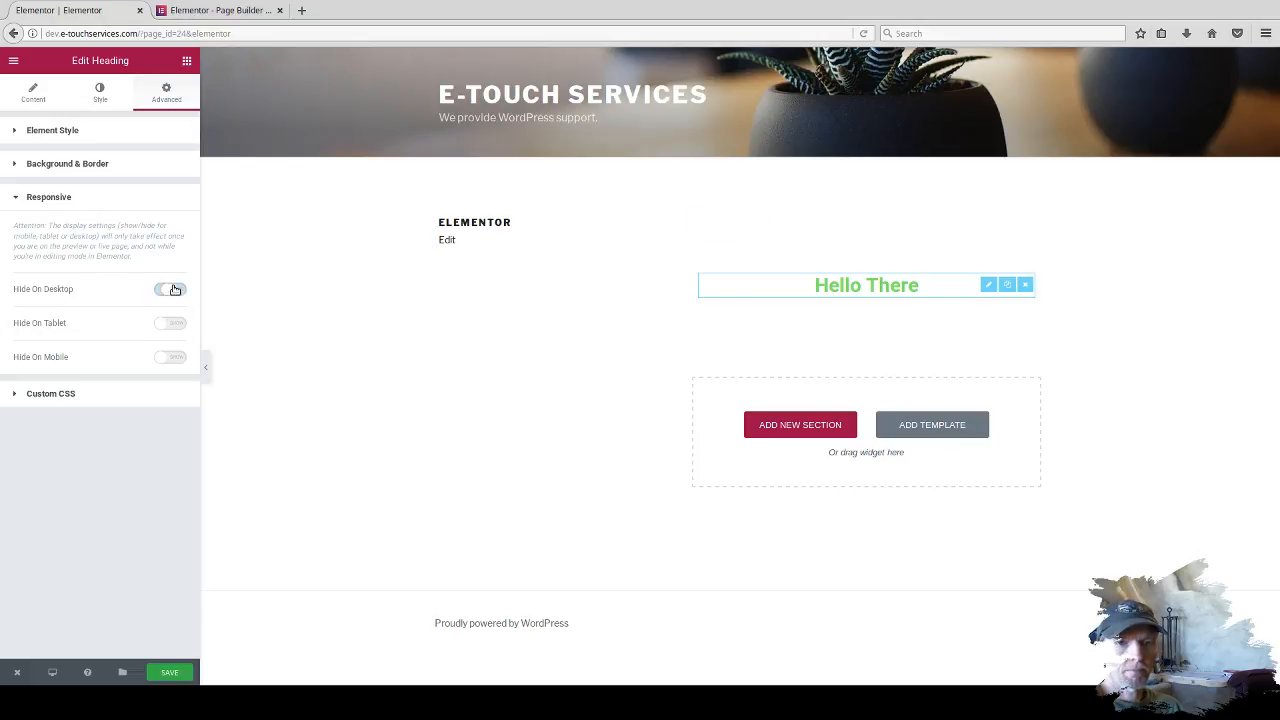
pyautogui.click(174, 291)
pyautogui.click(170, 326)
pyautogui.click(170, 325)
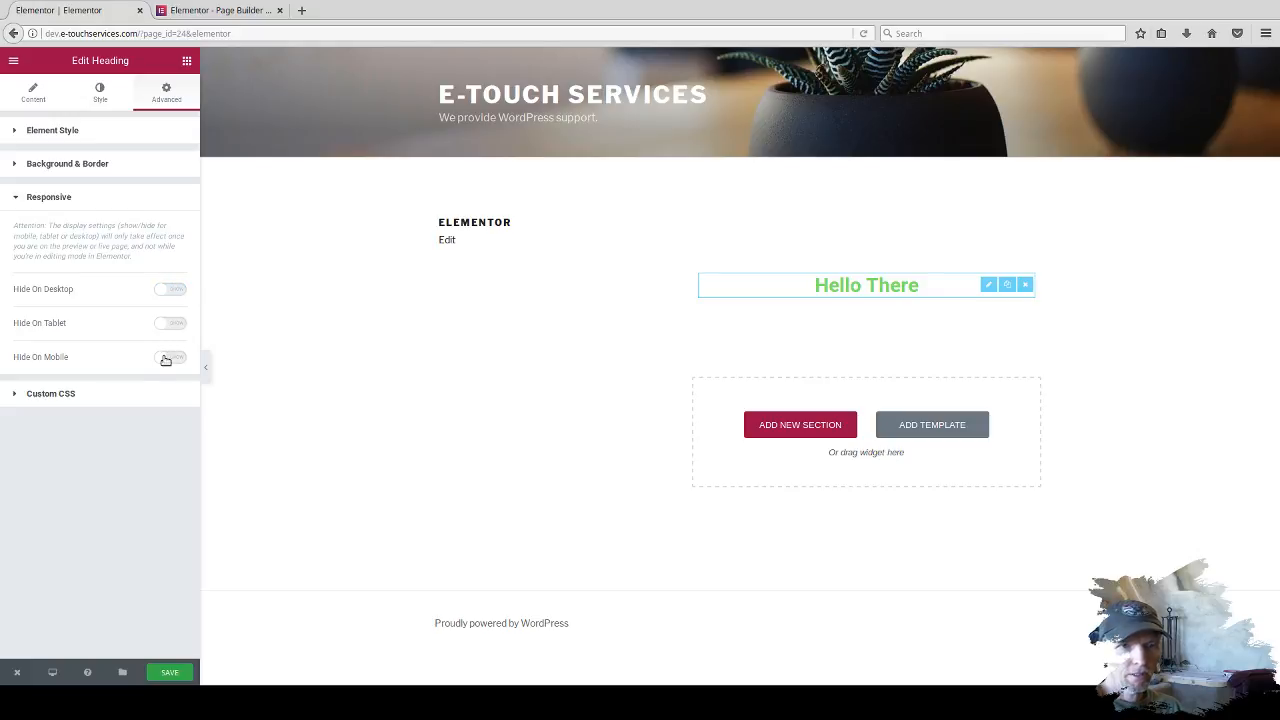
pyautogui.click(167, 359)
pyautogui.click(167, 359)
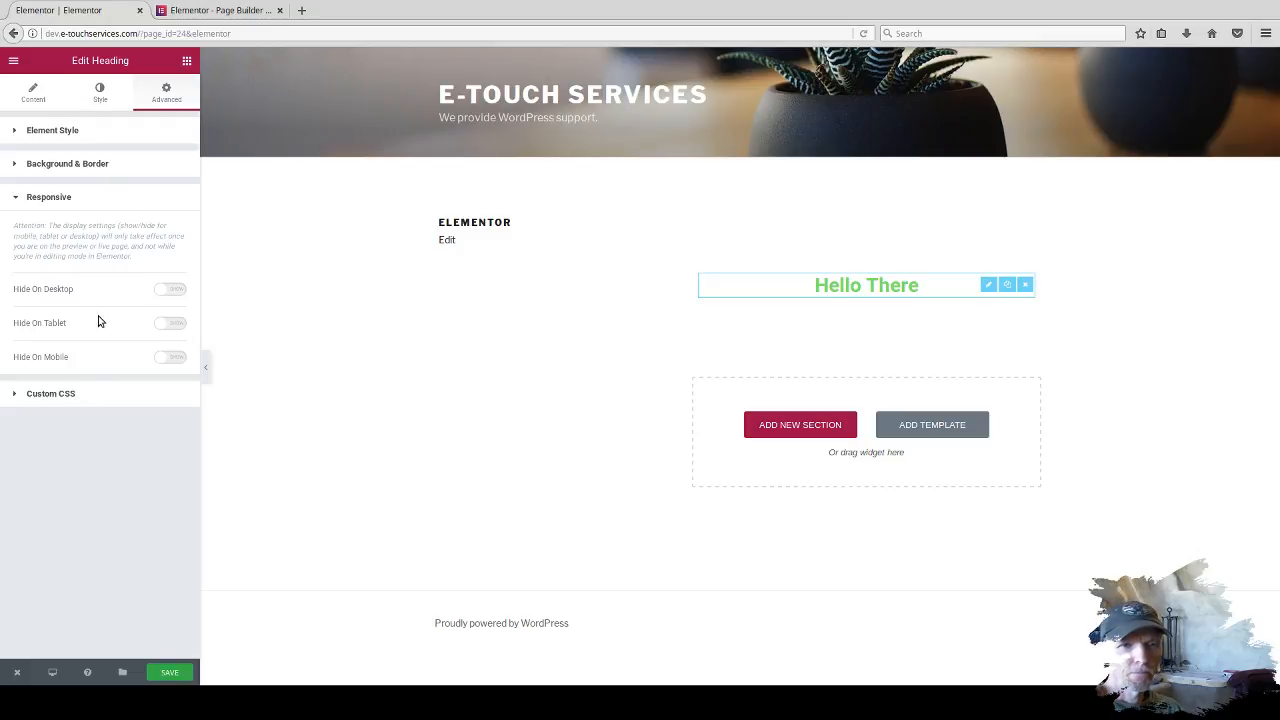
# Return to the heading's content settings and save the page.
pyautogui.click(30, 98)
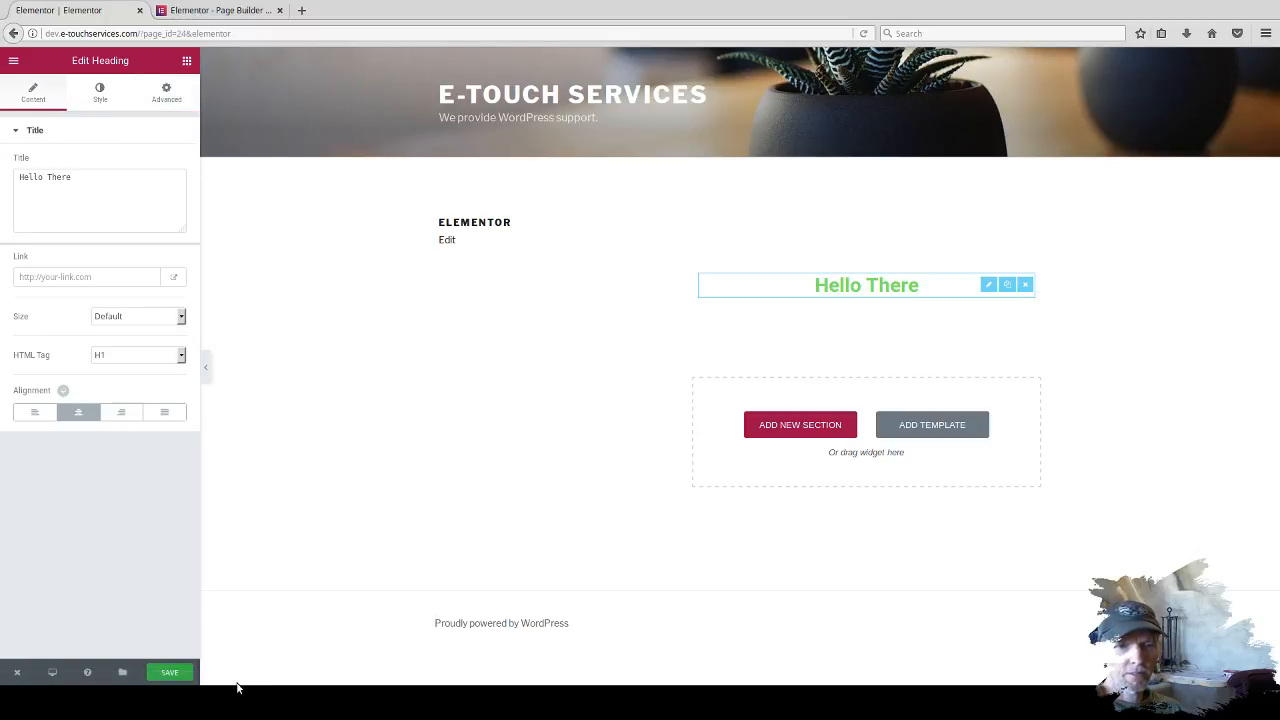
pyautogui.click(171, 674)
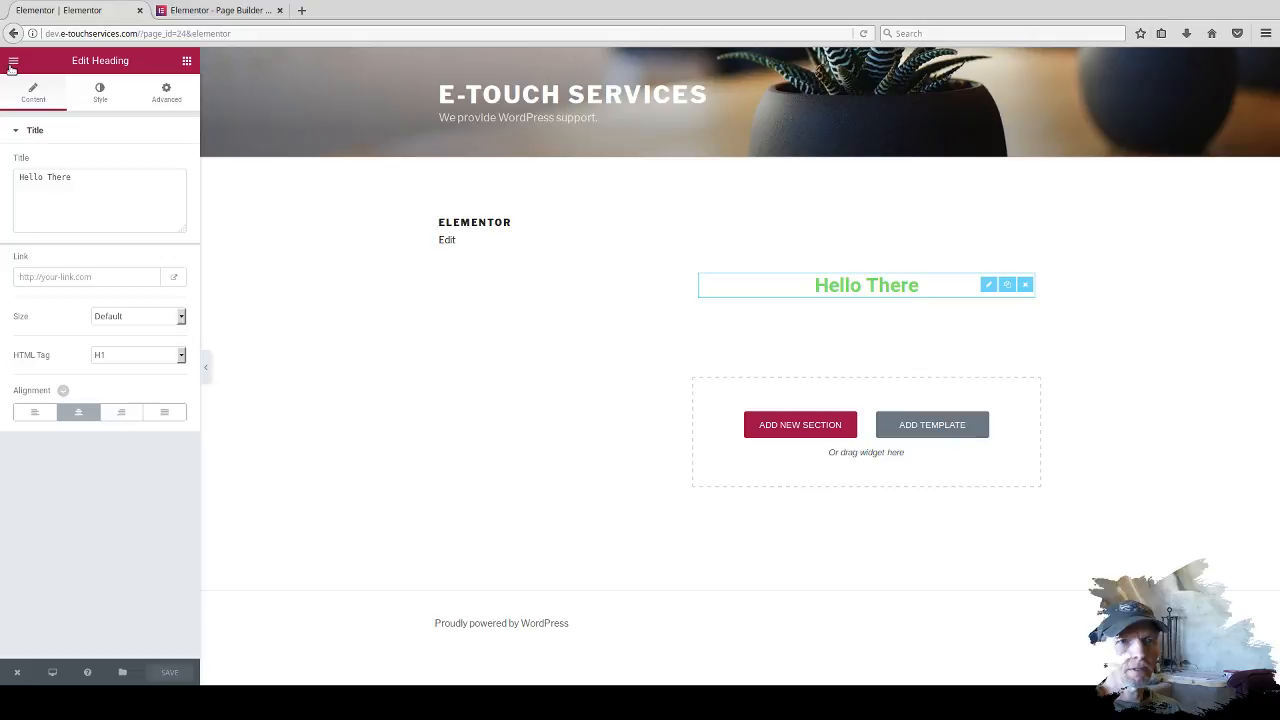
# Add a Text Editor widget in a new section below the Hello There heading.
pyautogui.click(13, 62)
pyautogui.click(13, 62)
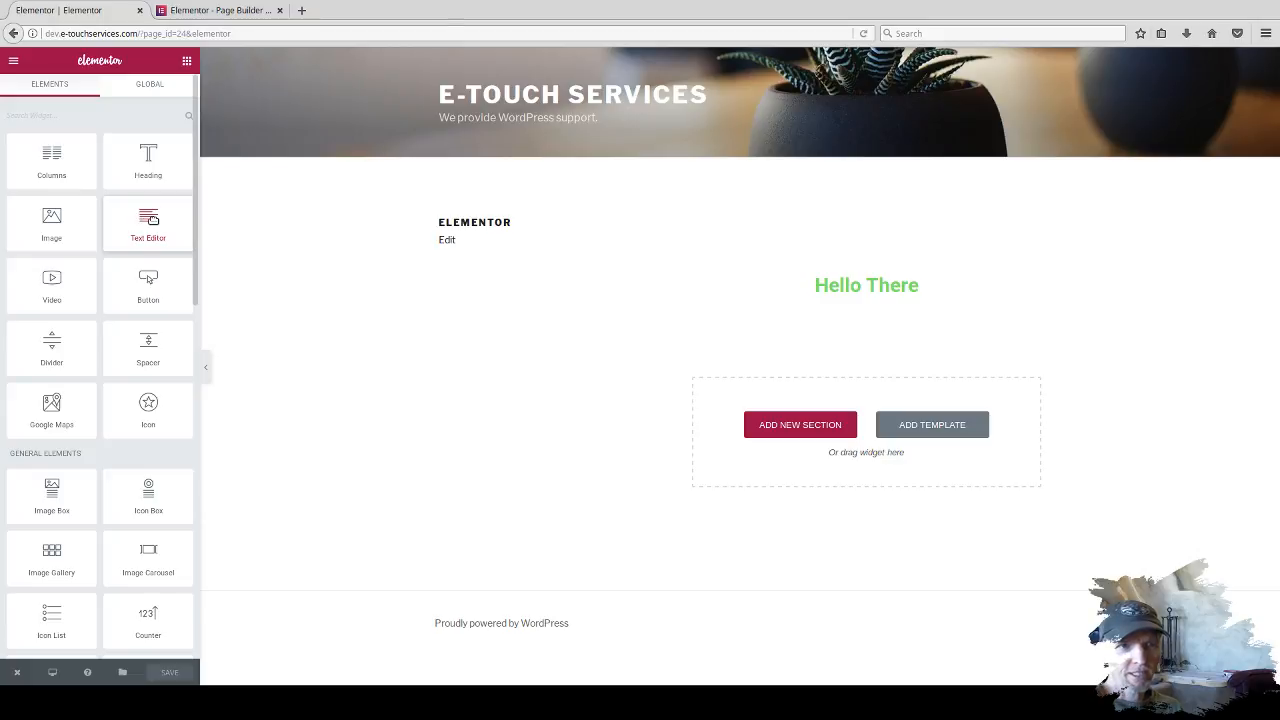
pyautogui.moveTo(152, 219); pyautogui.dragTo(872, 403)
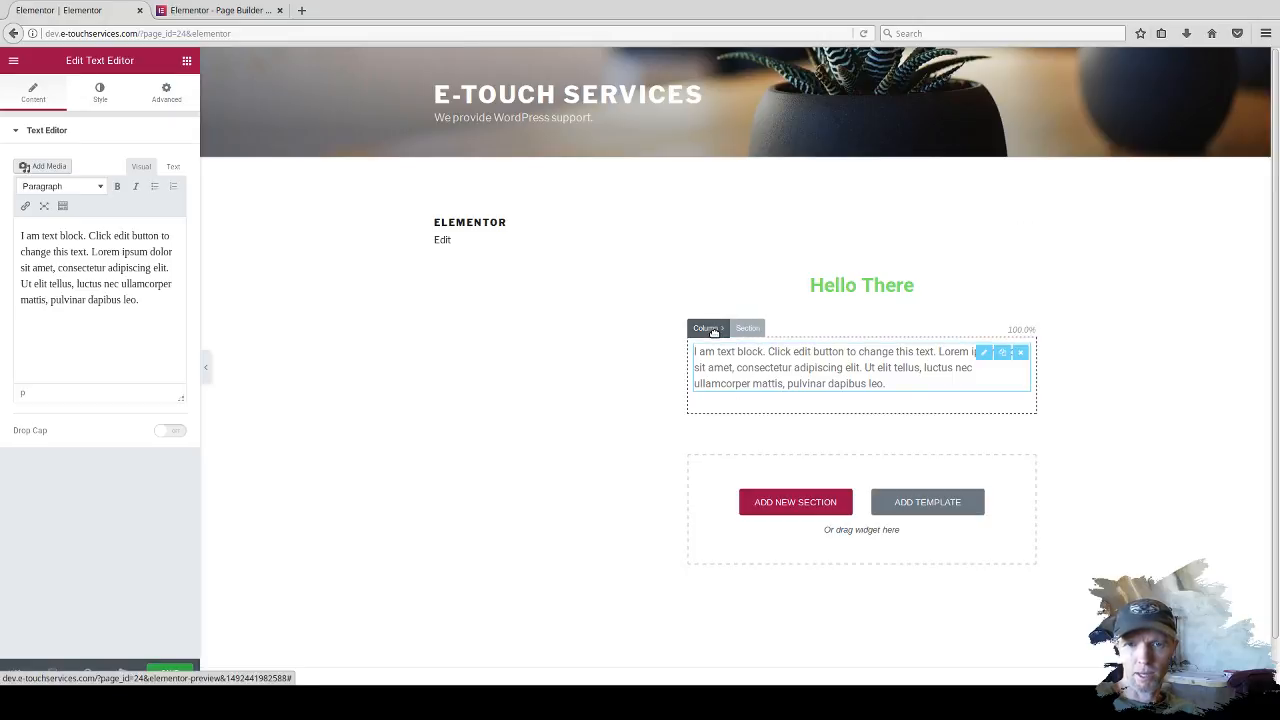
# Add a second column beside the text block and widen the text block's column slightly.
pyautogui.click(714, 329)
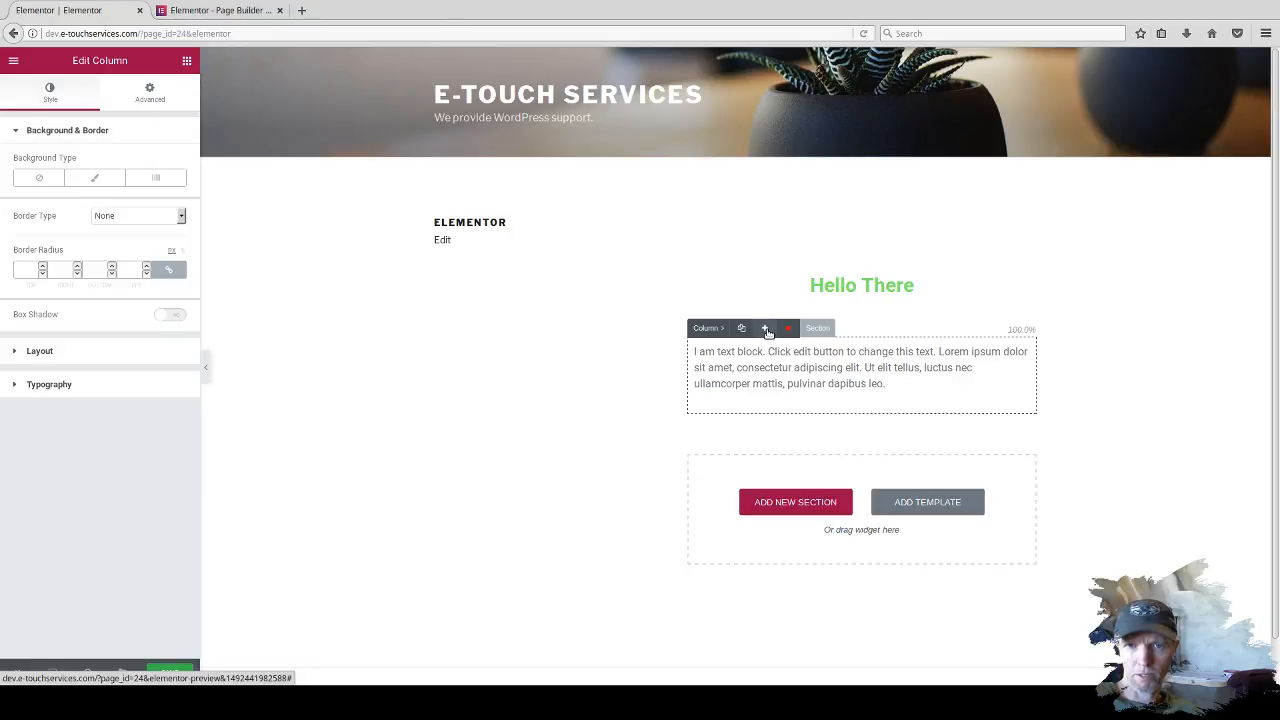
pyautogui.click(765, 329)
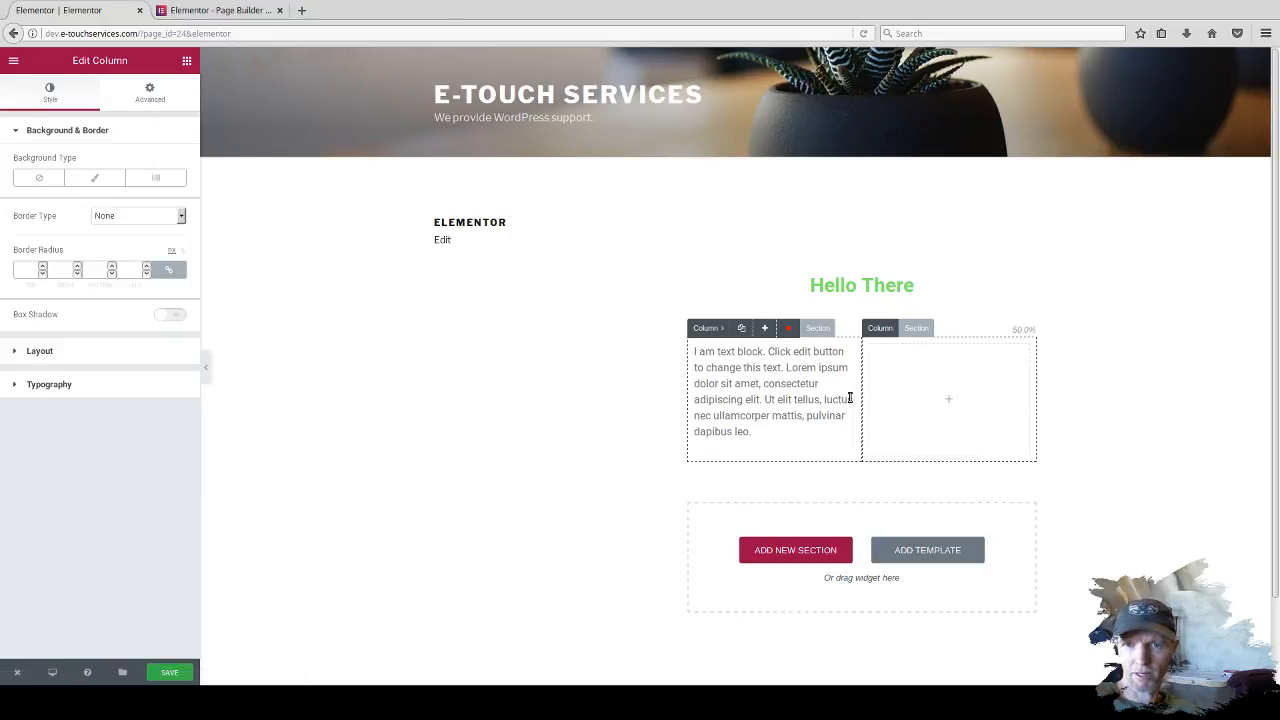
pyautogui.moveTo(864, 412)
pyautogui.mouseDown()
pyautogui.moveTo(822, 413)
pyautogui.moveTo(879, 418)
pyautogui.mouseUp()
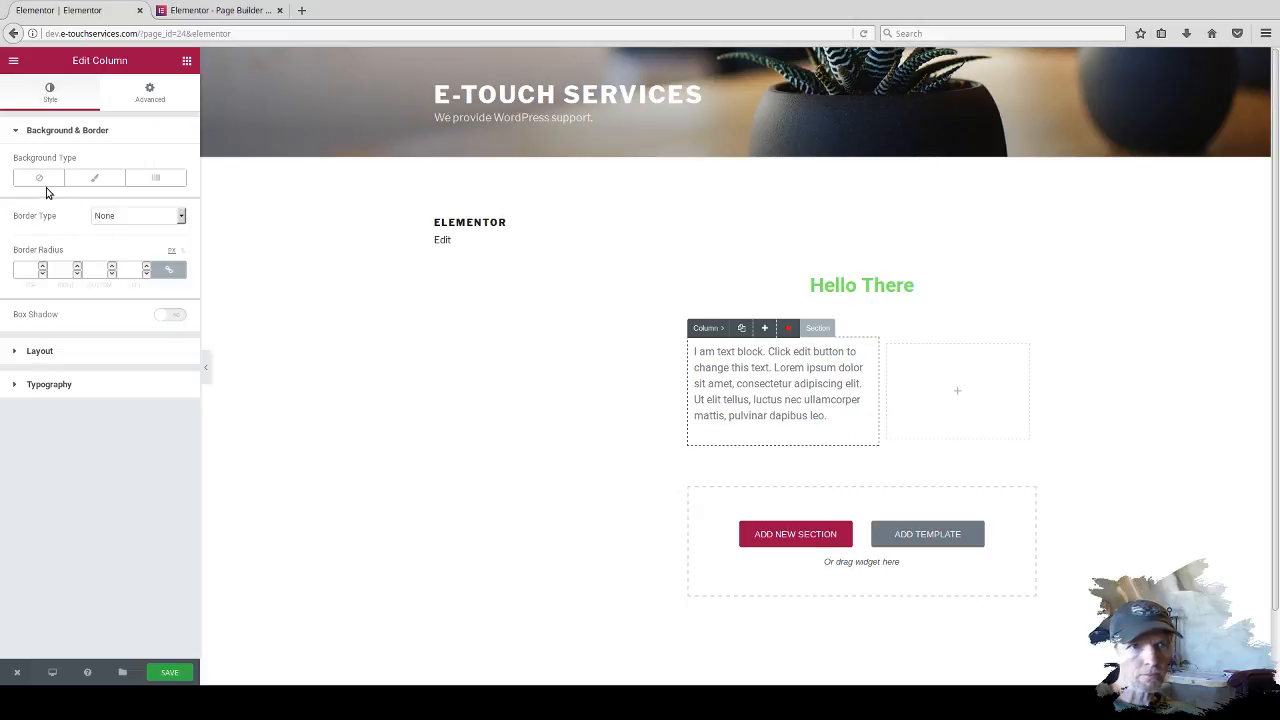
# Give the text column a box shadow with blur 26, spread -15, horizontal offset 17 and vertical offset 14.
pyautogui.click(163, 318)
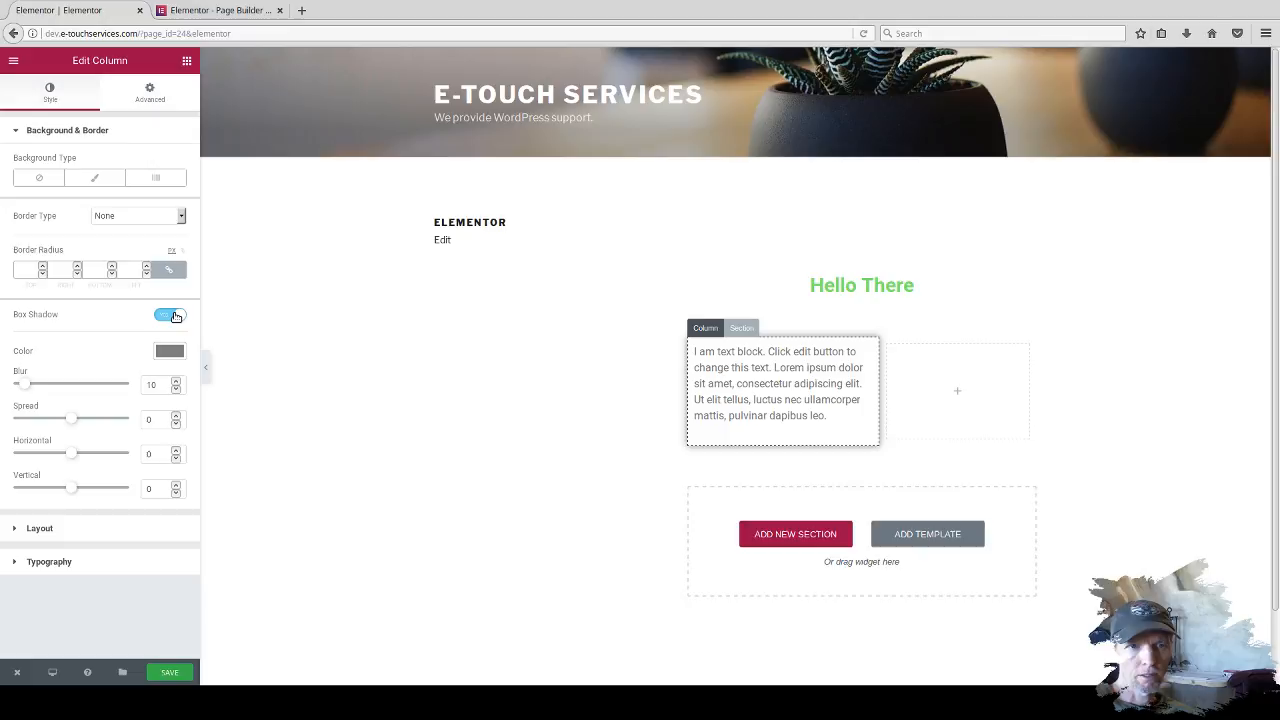
pyautogui.moveTo(26, 384); pyautogui.dragTo(42, 384)
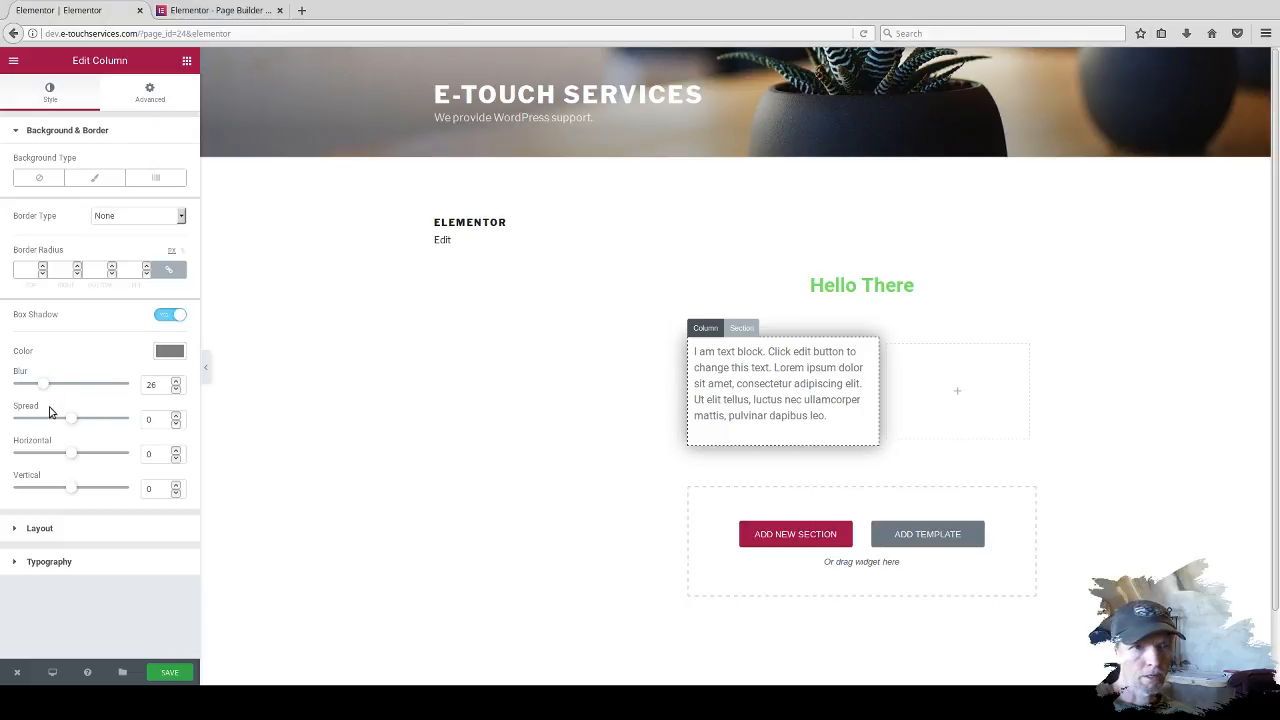
pyautogui.moveTo(74, 424); pyautogui.dragTo(66, 426)
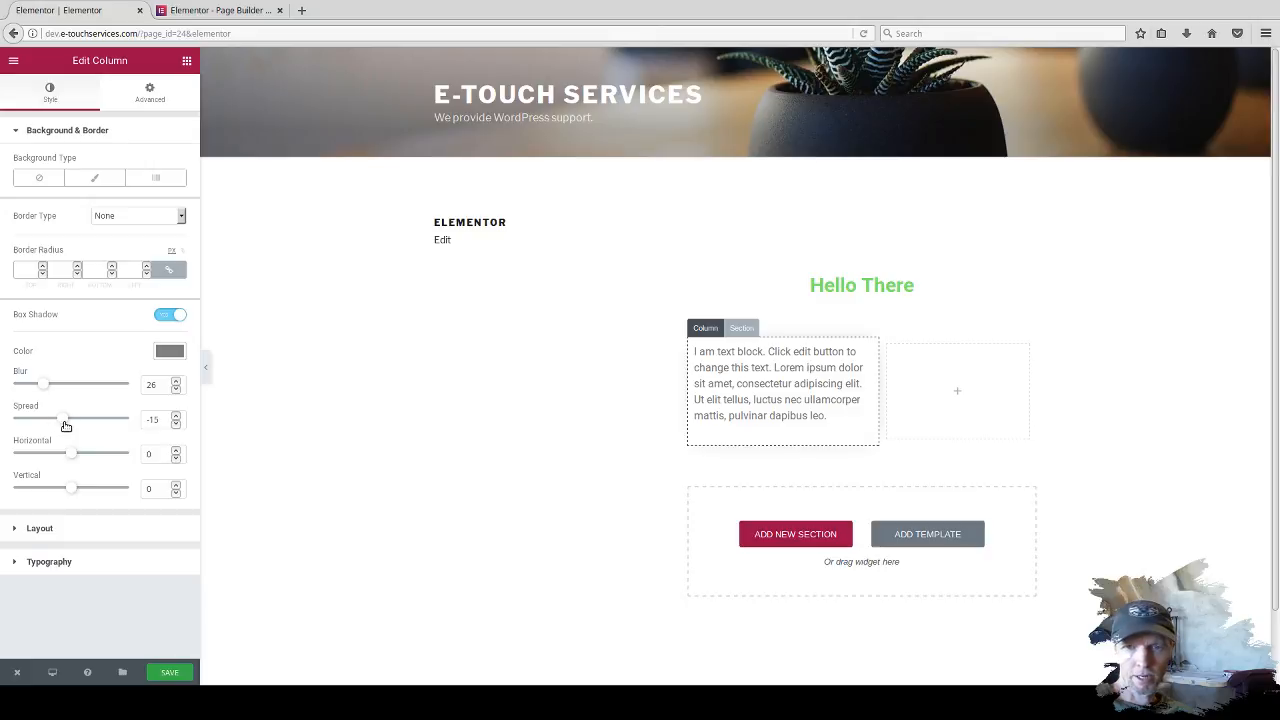
pyautogui.moveTo(71, 452); pyautogui.dragTo(84, 488)
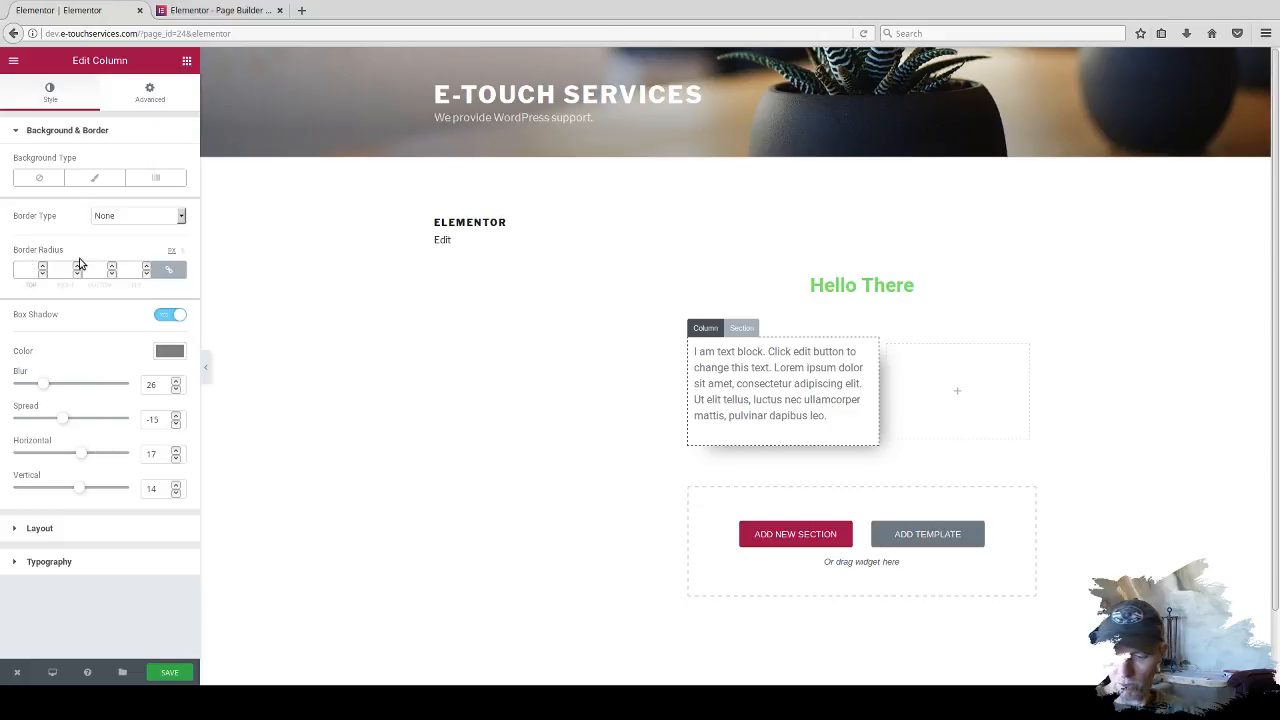
# Set the text column's linked border radius to 20 px and its border type to Solid.
pyautogui.write('20')
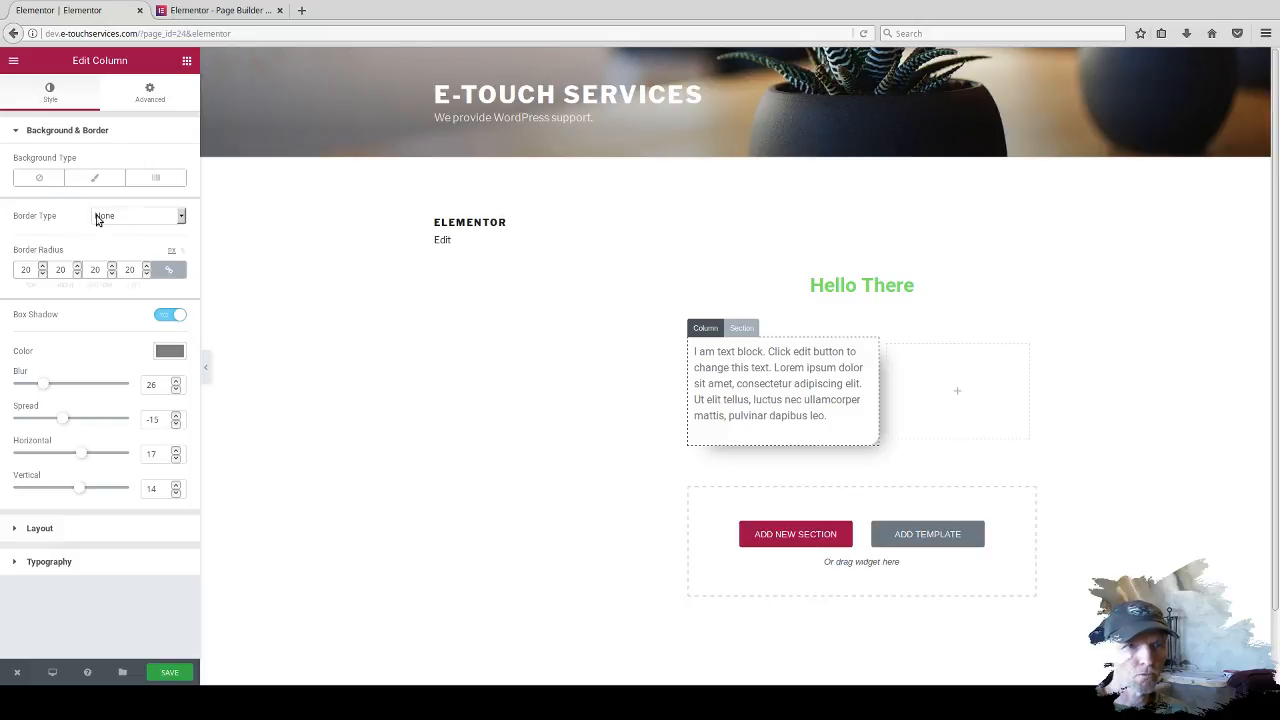
pyautogui.click(183, 218)
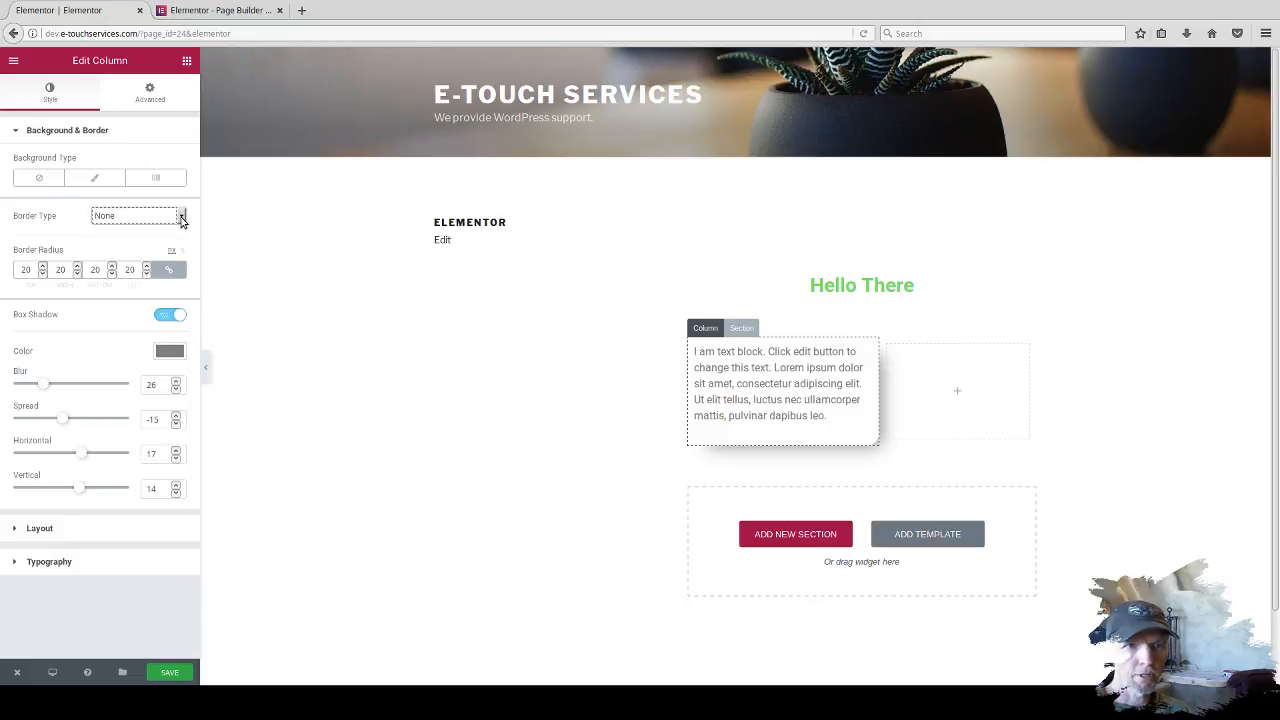
pyautogui.press('Down')
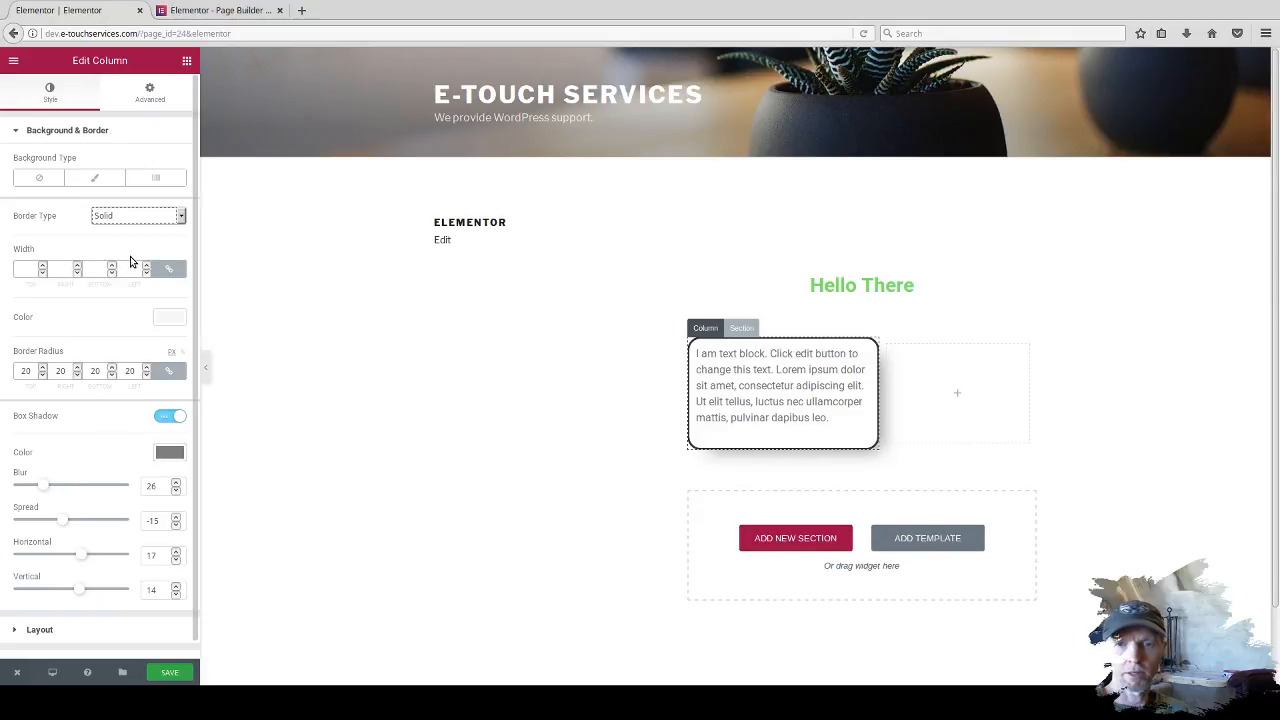
# Try thicker linked border widths on the text column, and settle on 1 for all four sides.
pyautogui.click(41, 267)
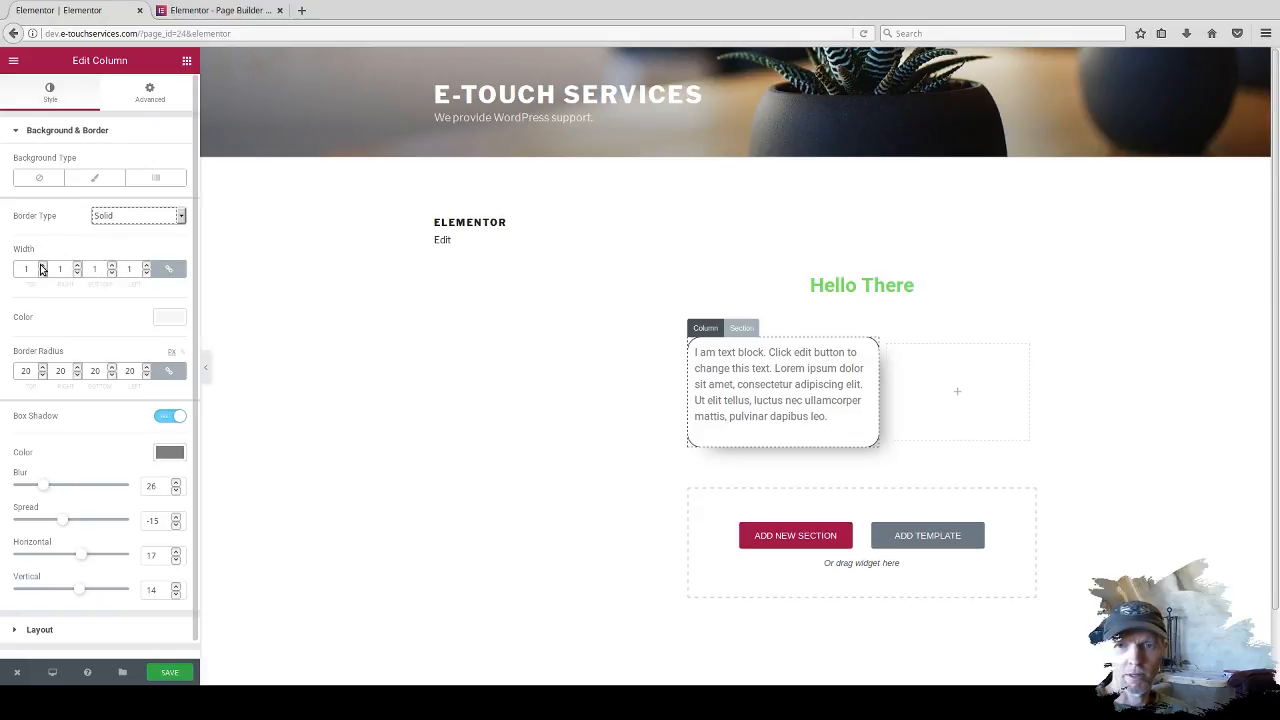
pyautogui.click(41, 266)
pyautogui.click(41, 266)
pyautogui.click(42, 273)
pyautogui.click(42, 273)
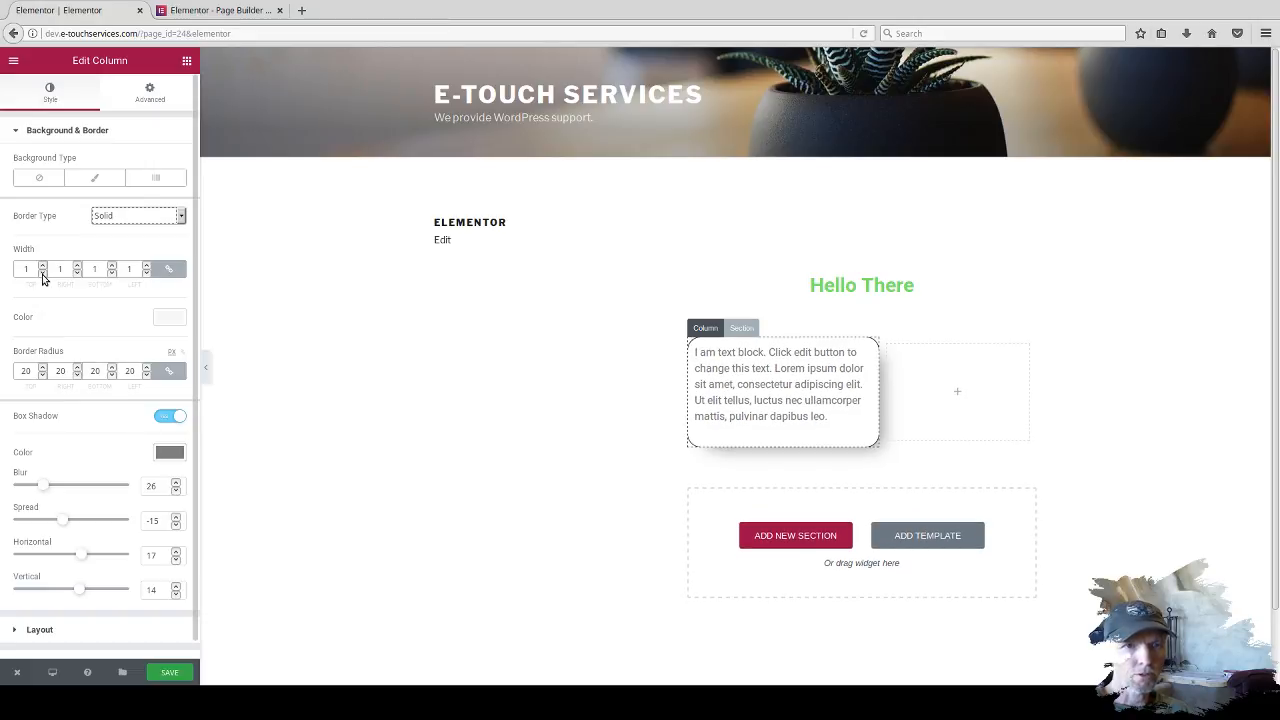
# Unlink the text column's border widths and set only the right border to 5.
pyautogui.click(169, 268)
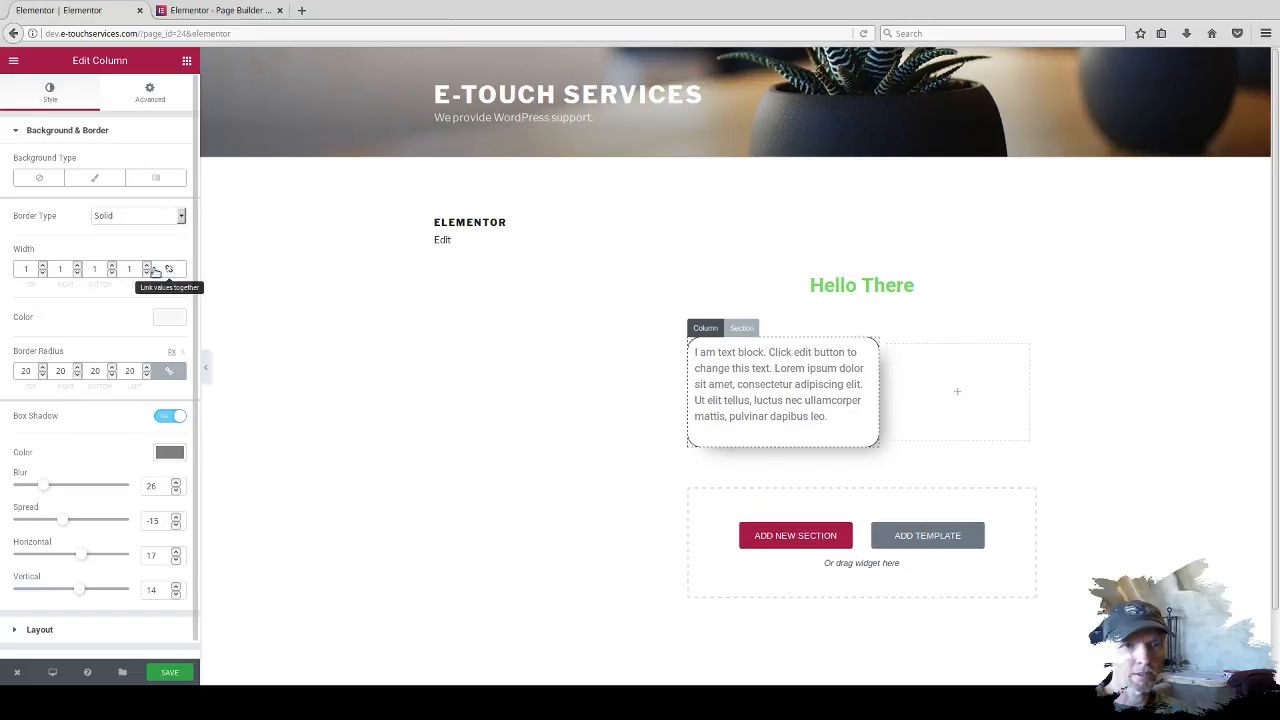
pyautogui.click(77, 272)
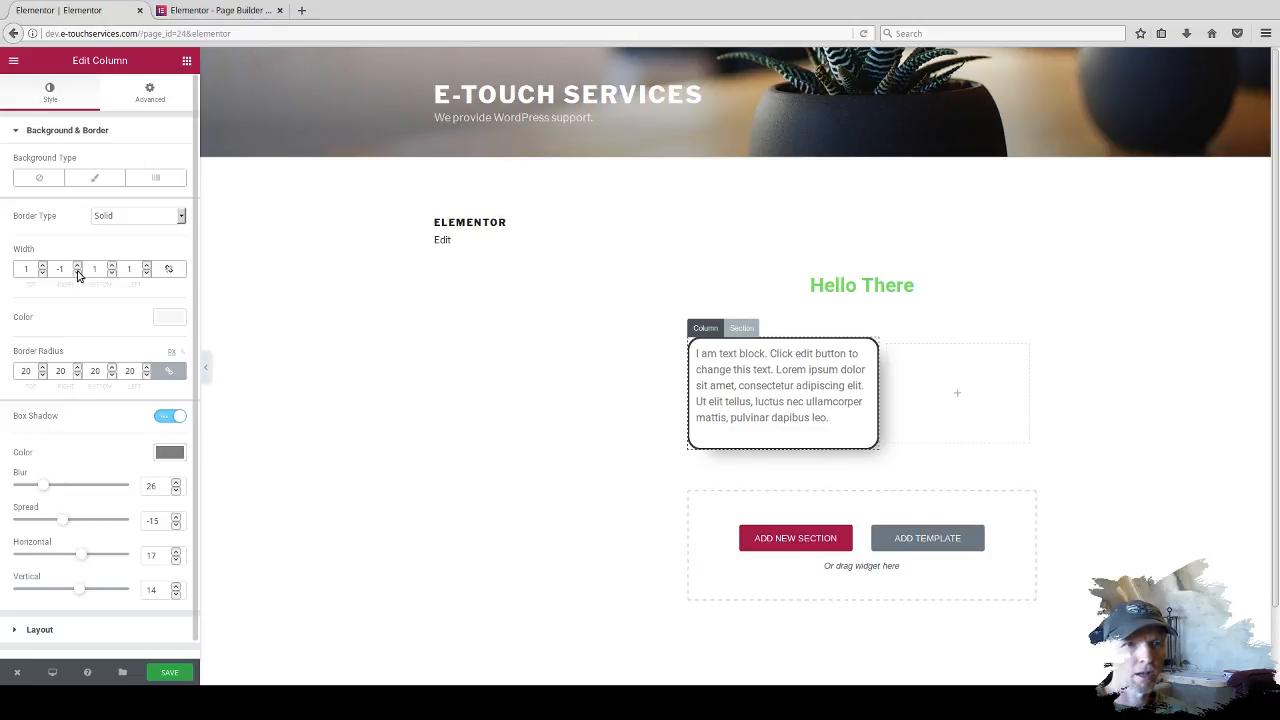
pyautogui.click(78, 266)
pyautogui.click(78, 266)
pyautogui.click(78, 266)
pyautogui.click(78, 266)
pyautogui.click(78, 266)
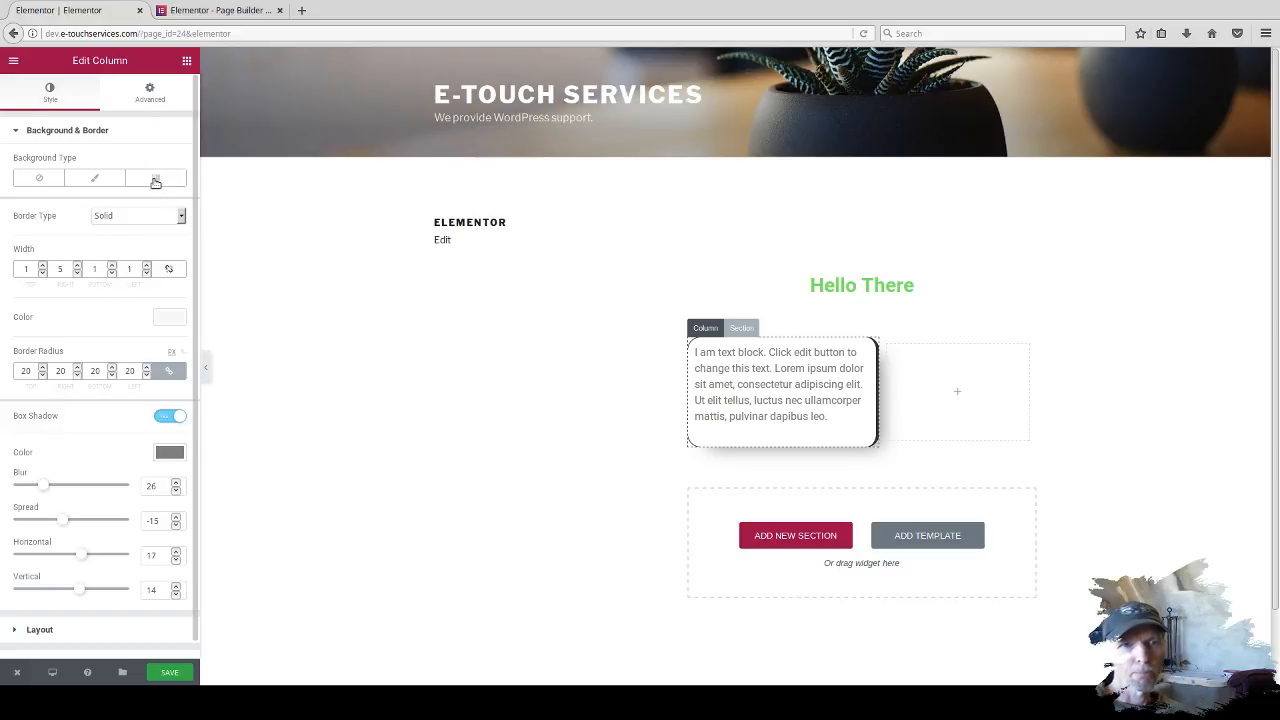
# Examine the text column's advanced margin and padding settings and its responsive mobile width and portrait options.
pyautogui.click(154, 92)
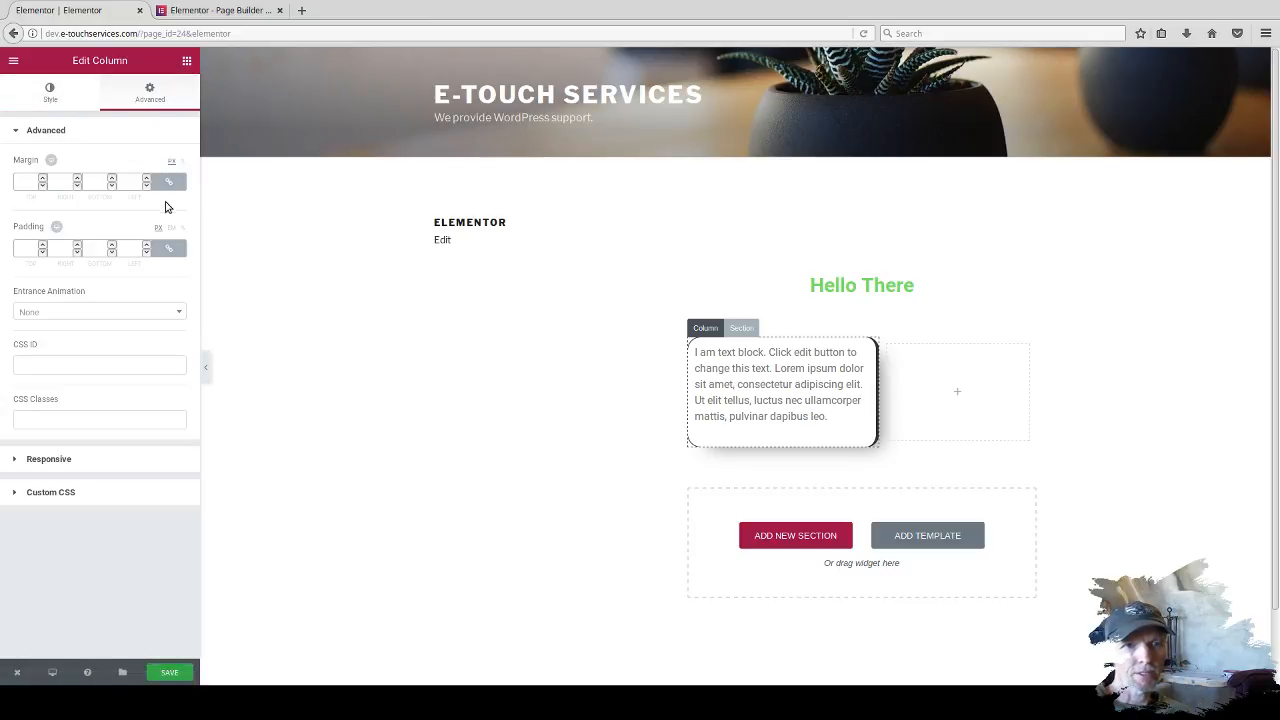
pyautogui.click(68, 465)
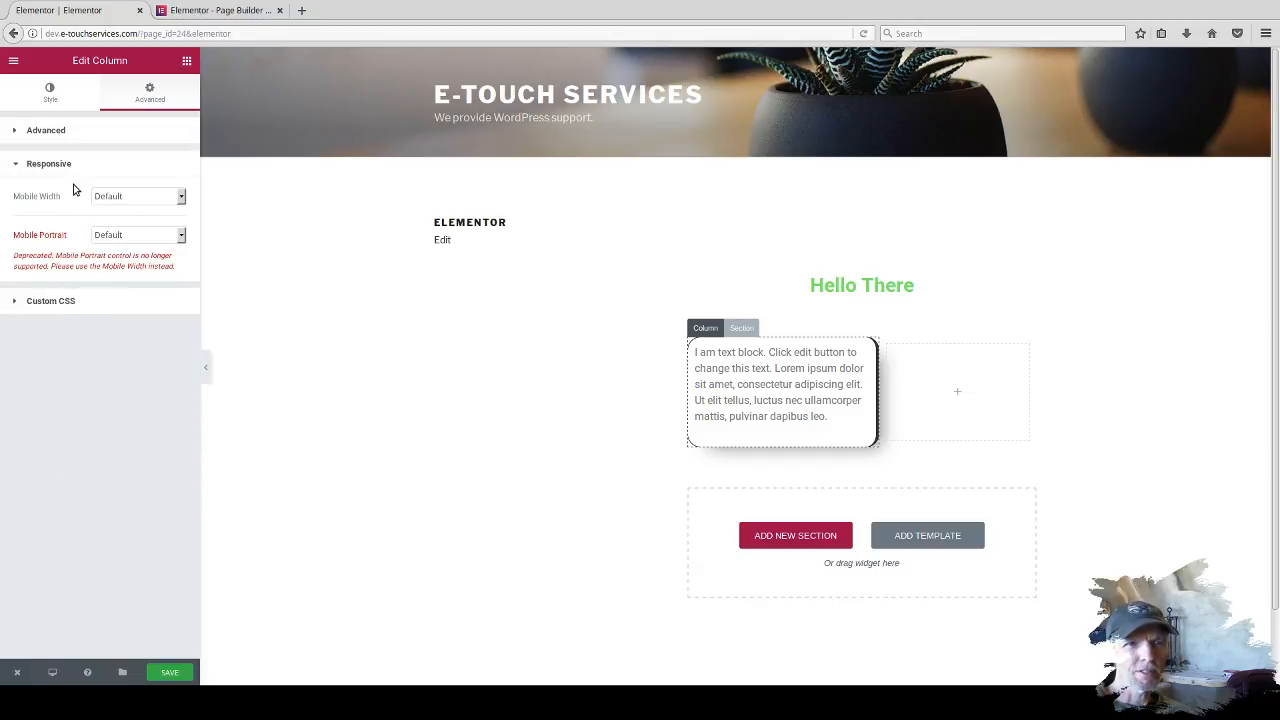
pyautogui.click(158, 196)
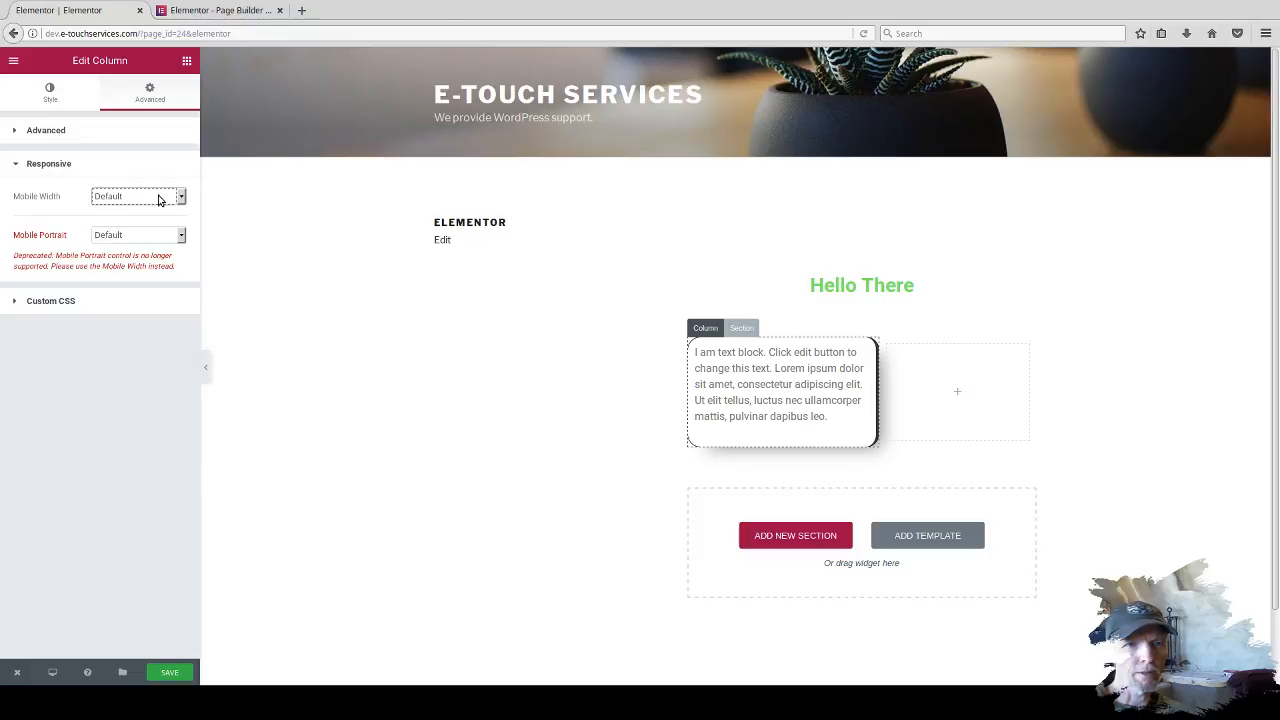
pyautogui.click(127, 238)
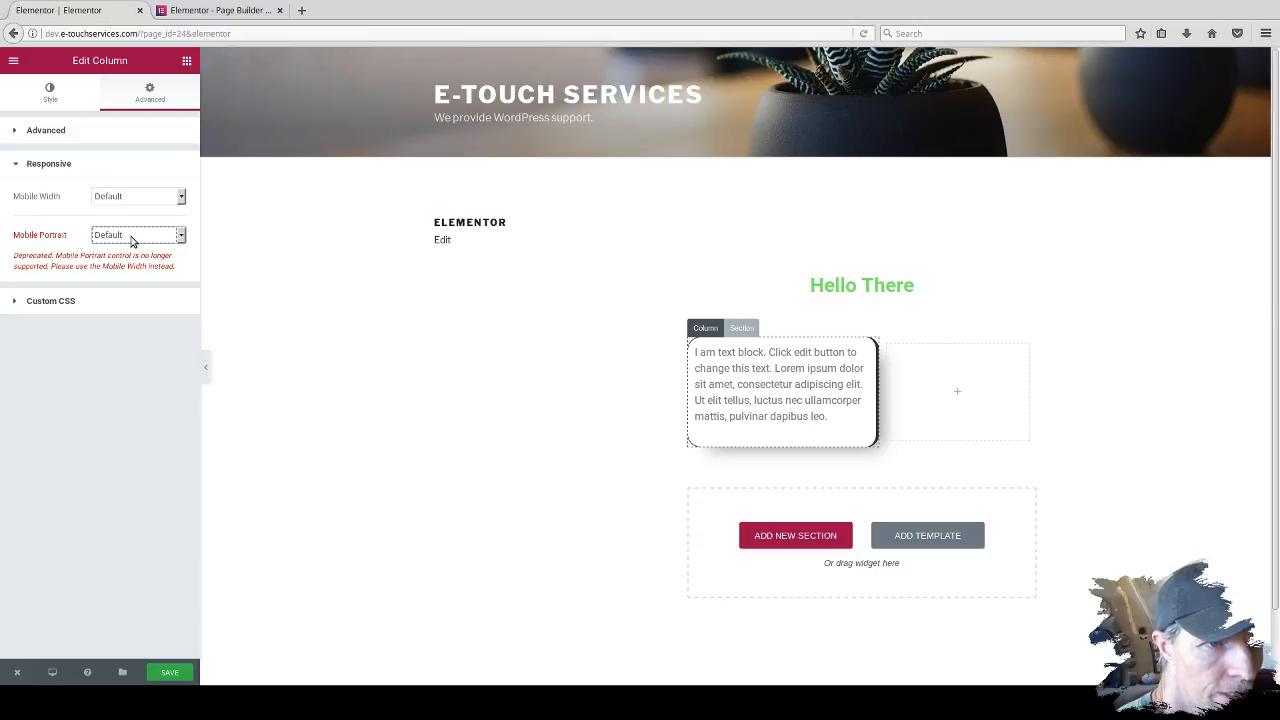
pyautogui.click(152, 200)
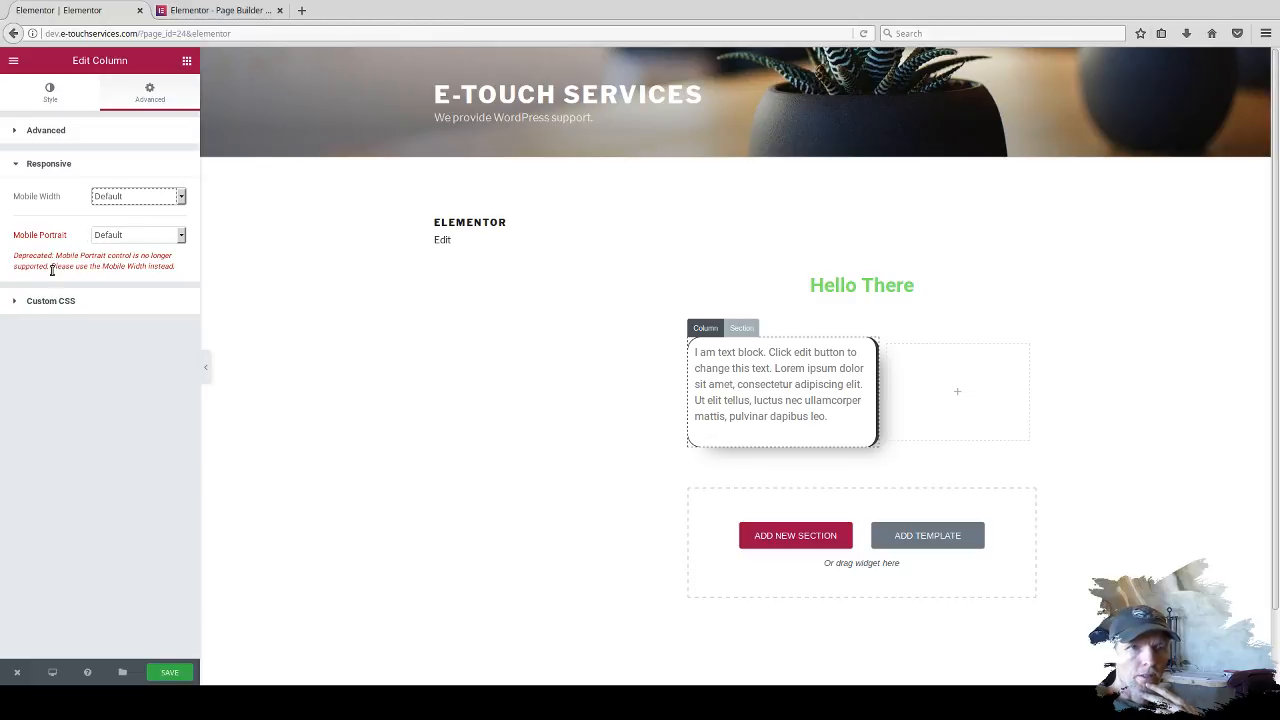
pyautogui.click(48, 165)
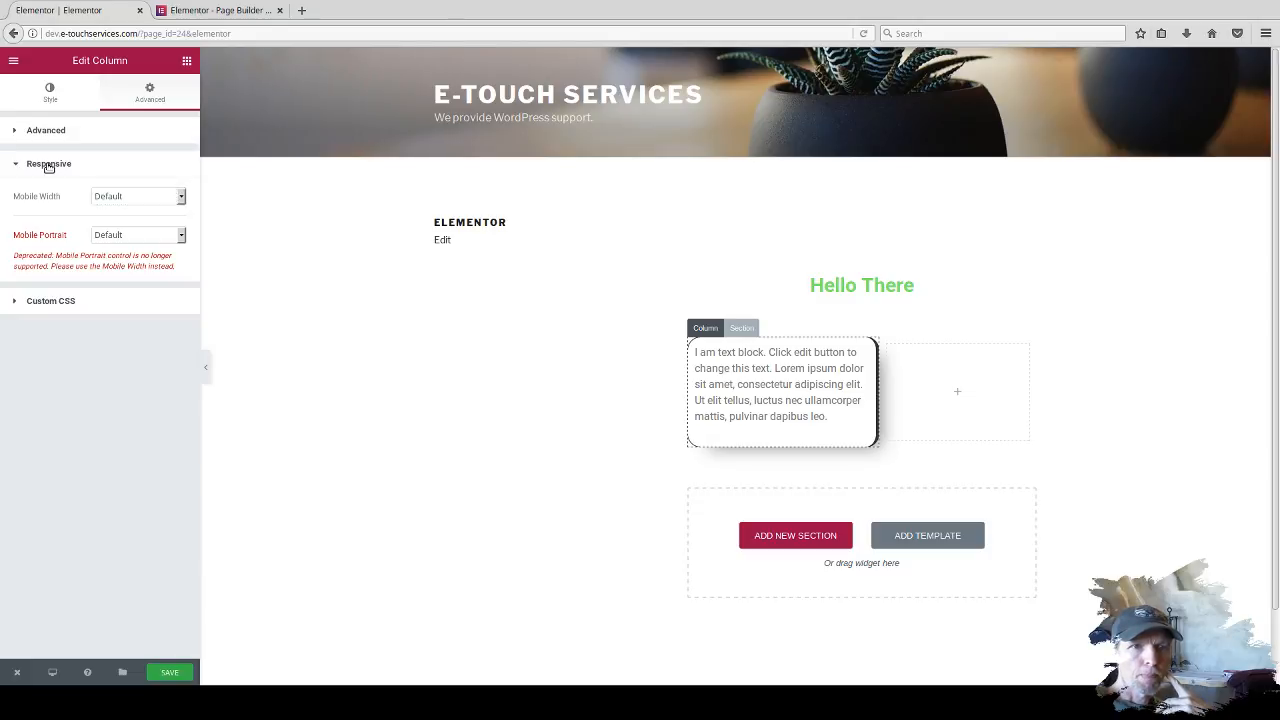
# Return to the widget list and add a Button widget to the empty column beside the text column.
pyautogui.click(14, 64)
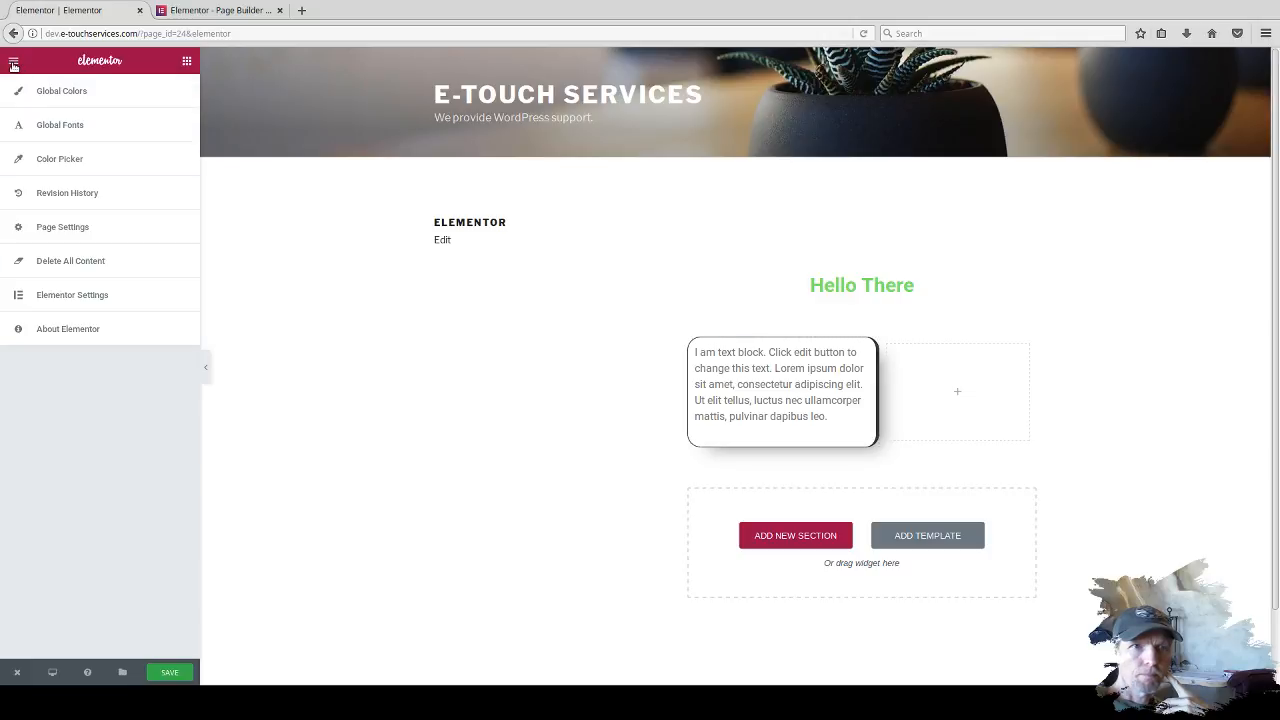
pyautogui.click(14, 64)
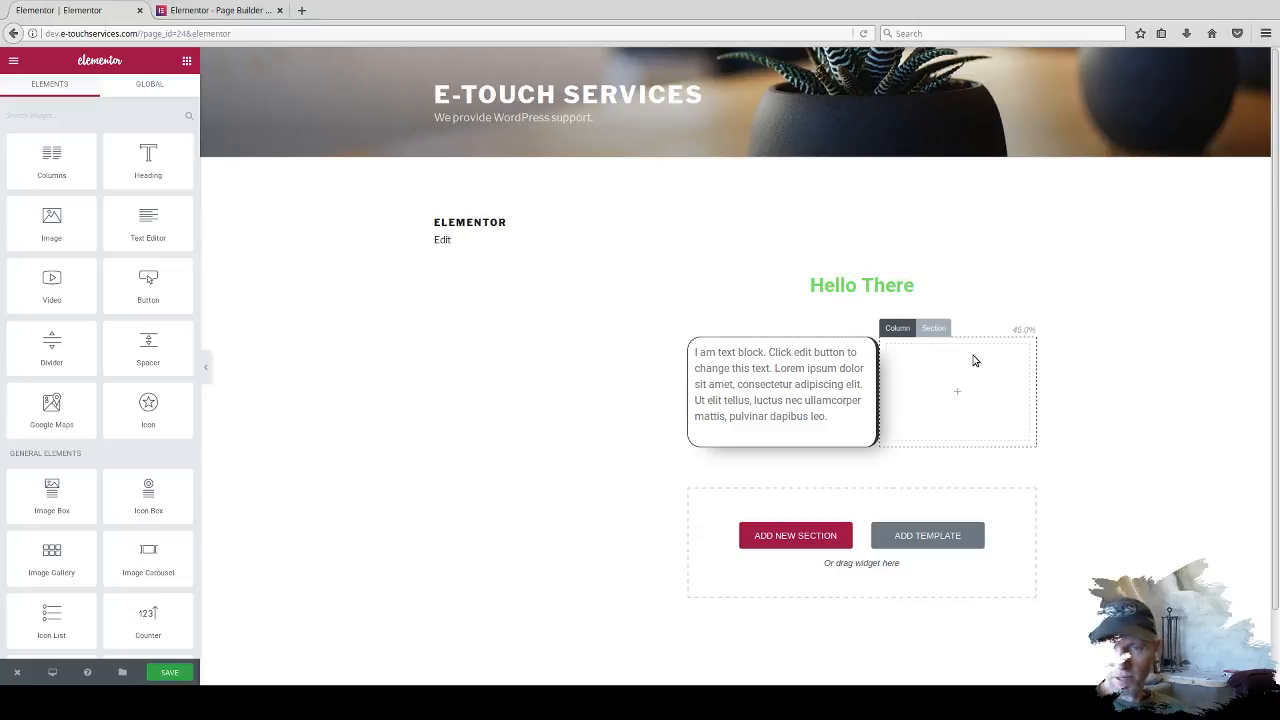
pyautogui.moveTo(157, 277); pyautogui.dragTo(957, 387)
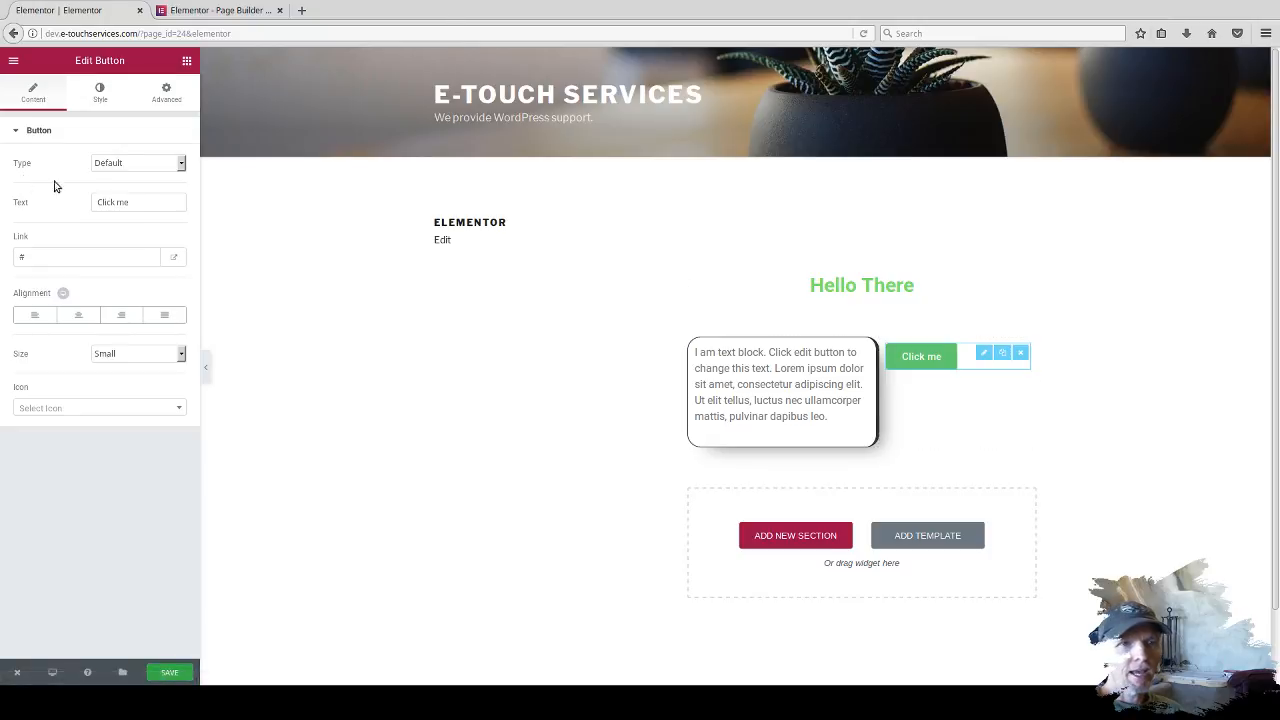
# Try the Success, Warning and Danger types on the new button, and settle on Info.
pyautogui.click(144, 162)
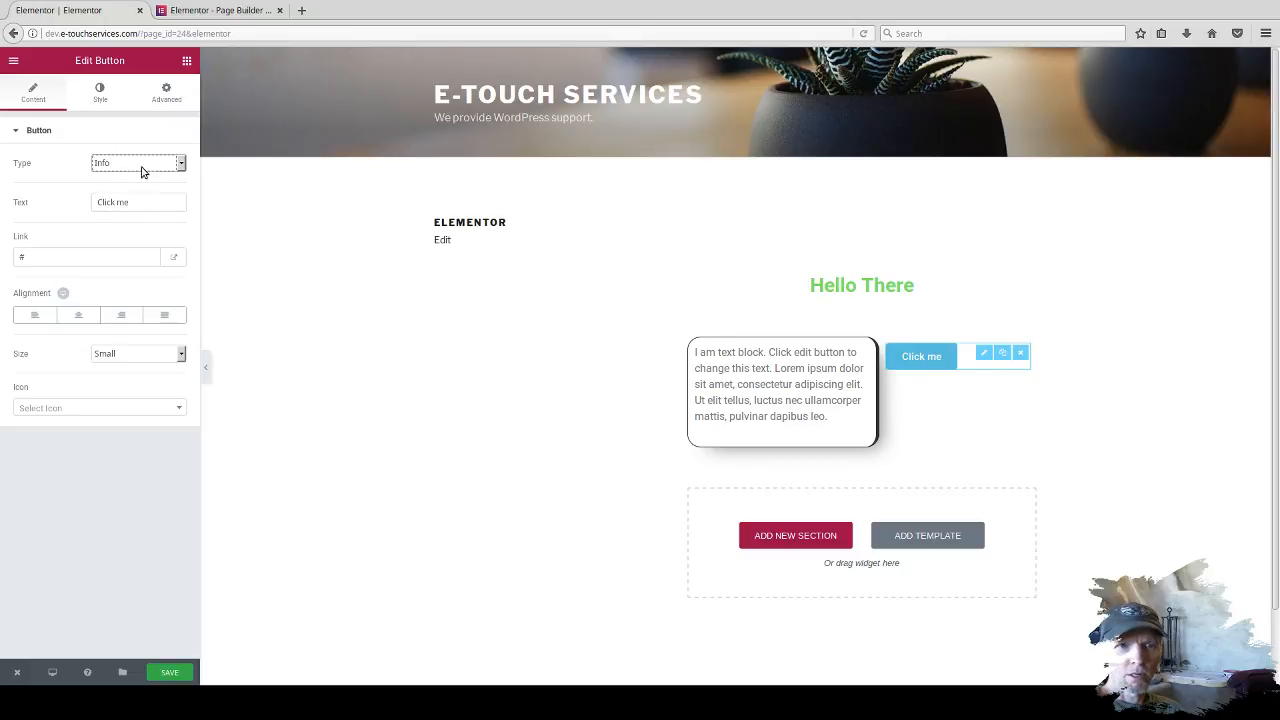
pyautogui.press('Down')
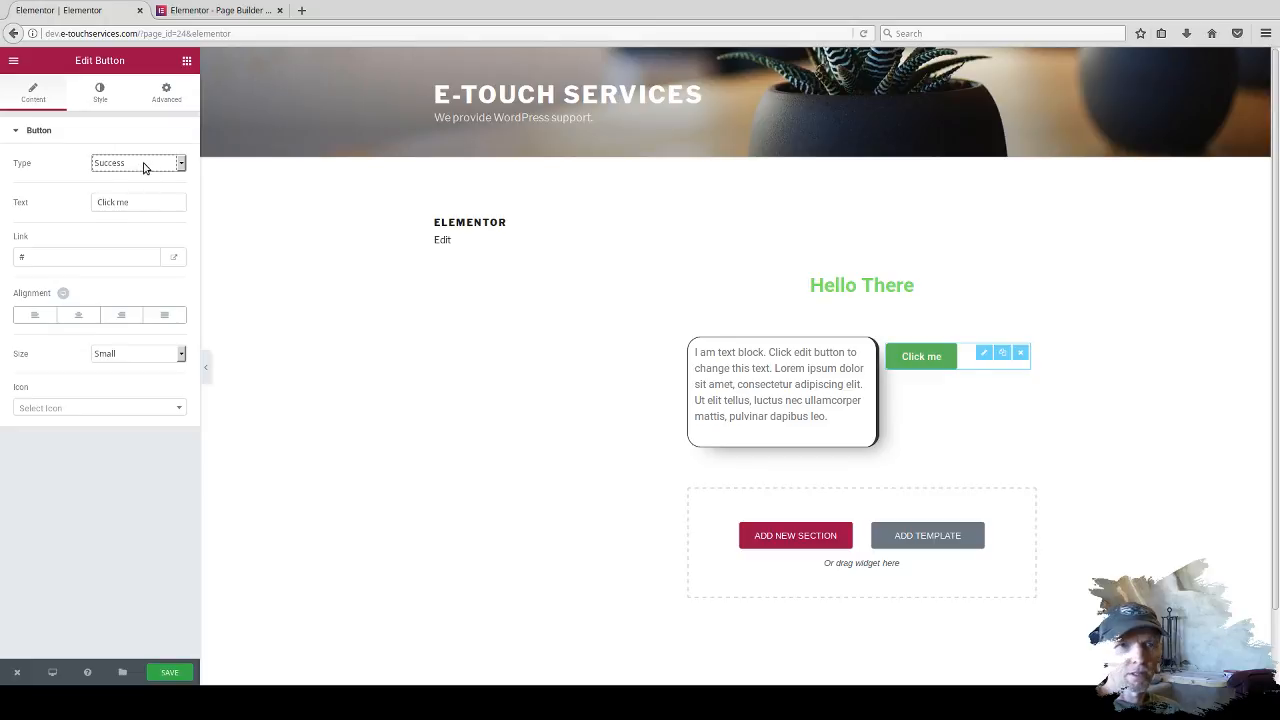
pyautogui.press('Down')
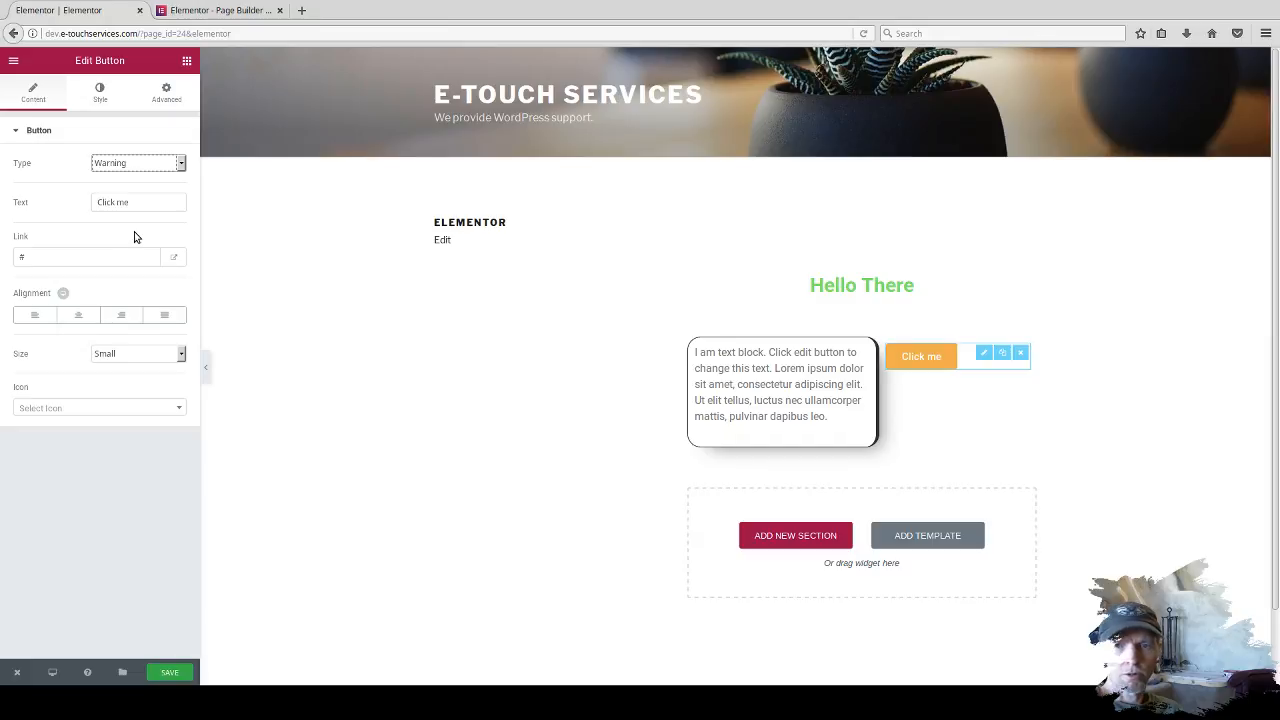
pyautogui.press('Down')
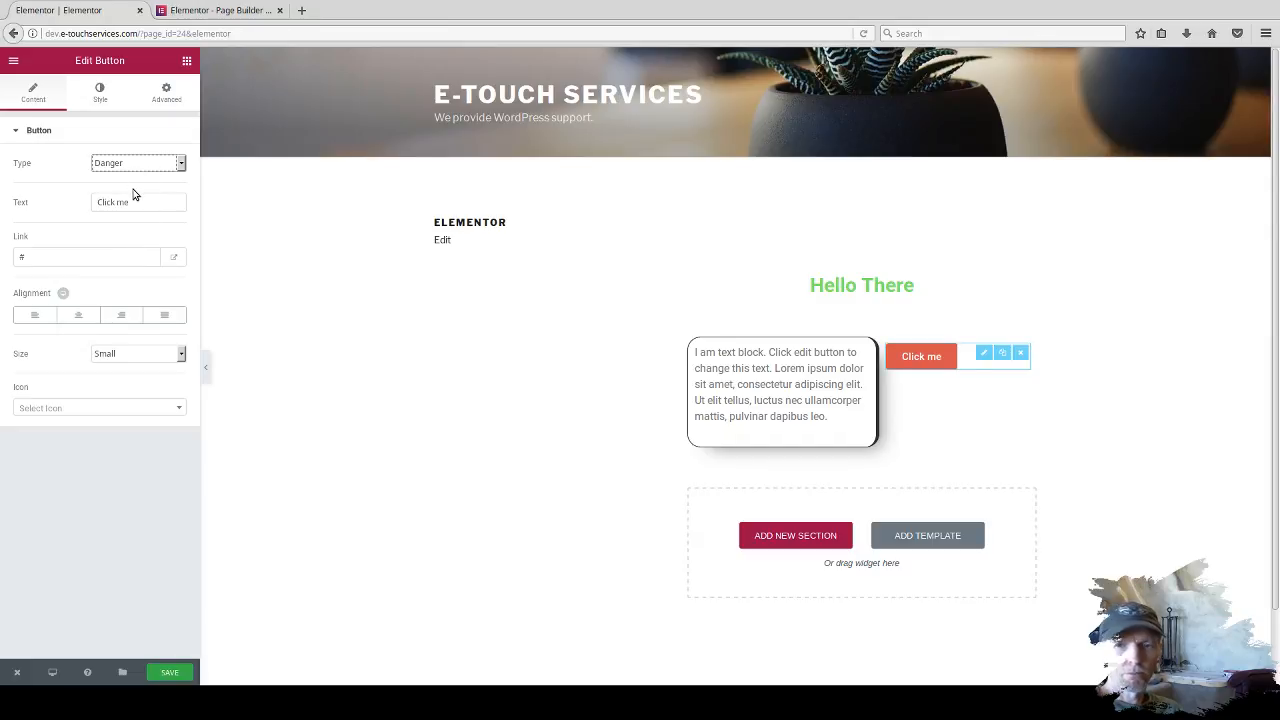
pyautogui.press('i')
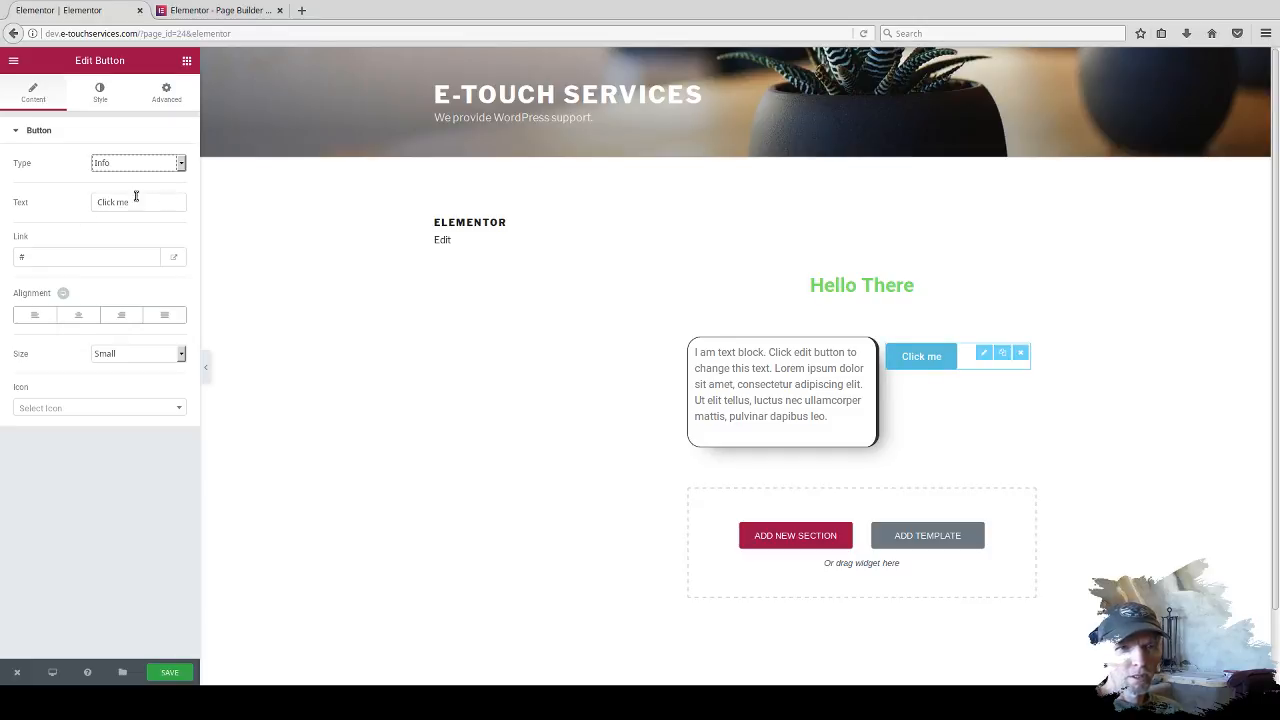
# Change the button's text to "Button" and keep # as its link.
pyautogui.moveTo(142, 204); pyautogui.dragTo(77, 202)
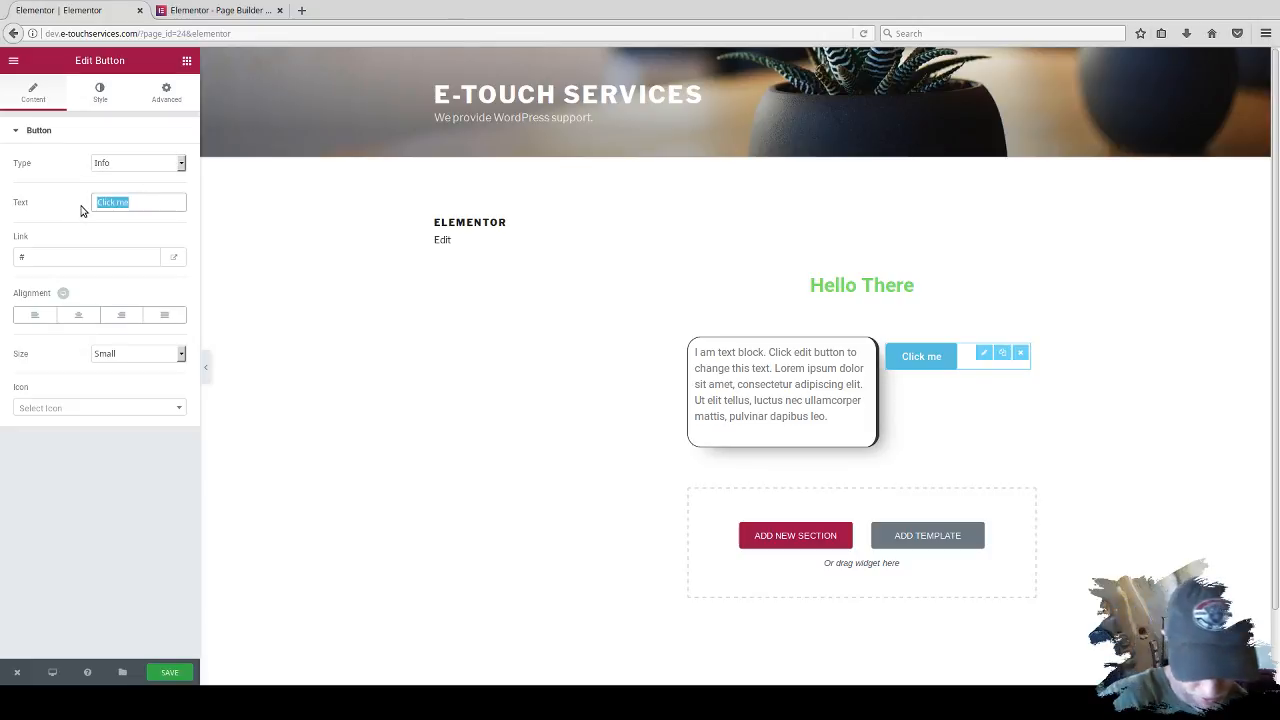
pyautogui.write('Button')
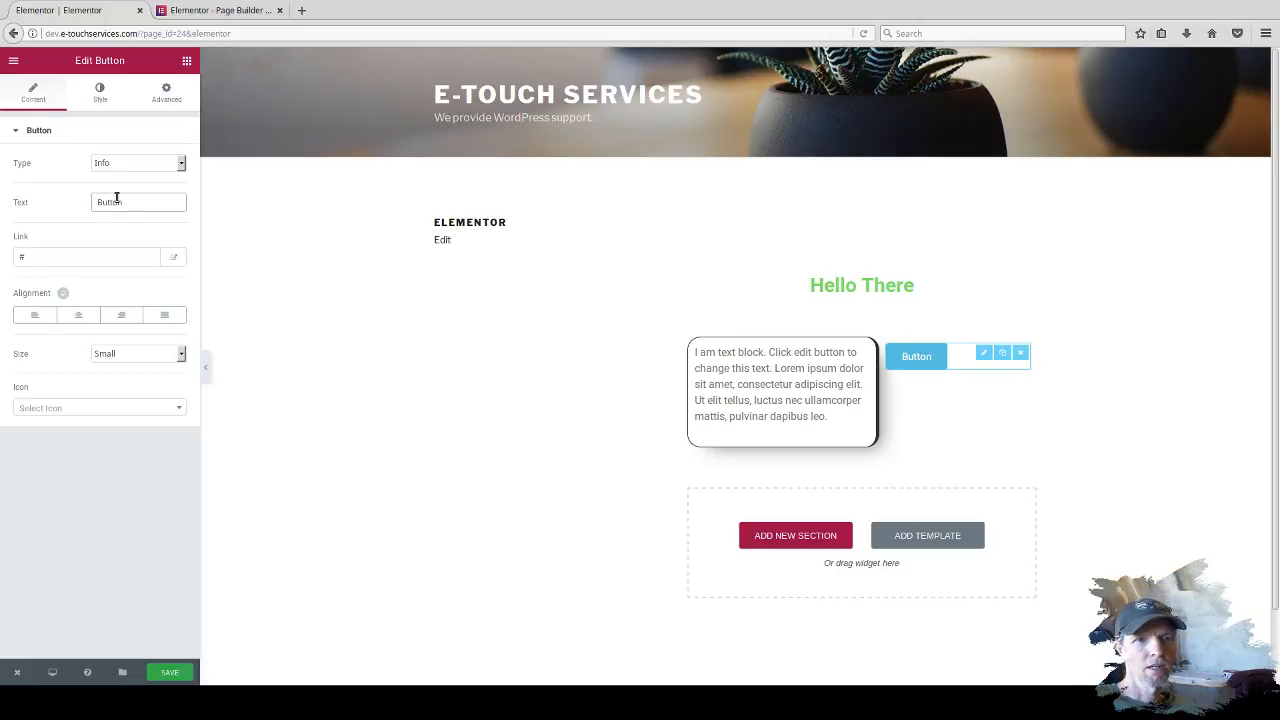
pyautogui.click(74, 261)
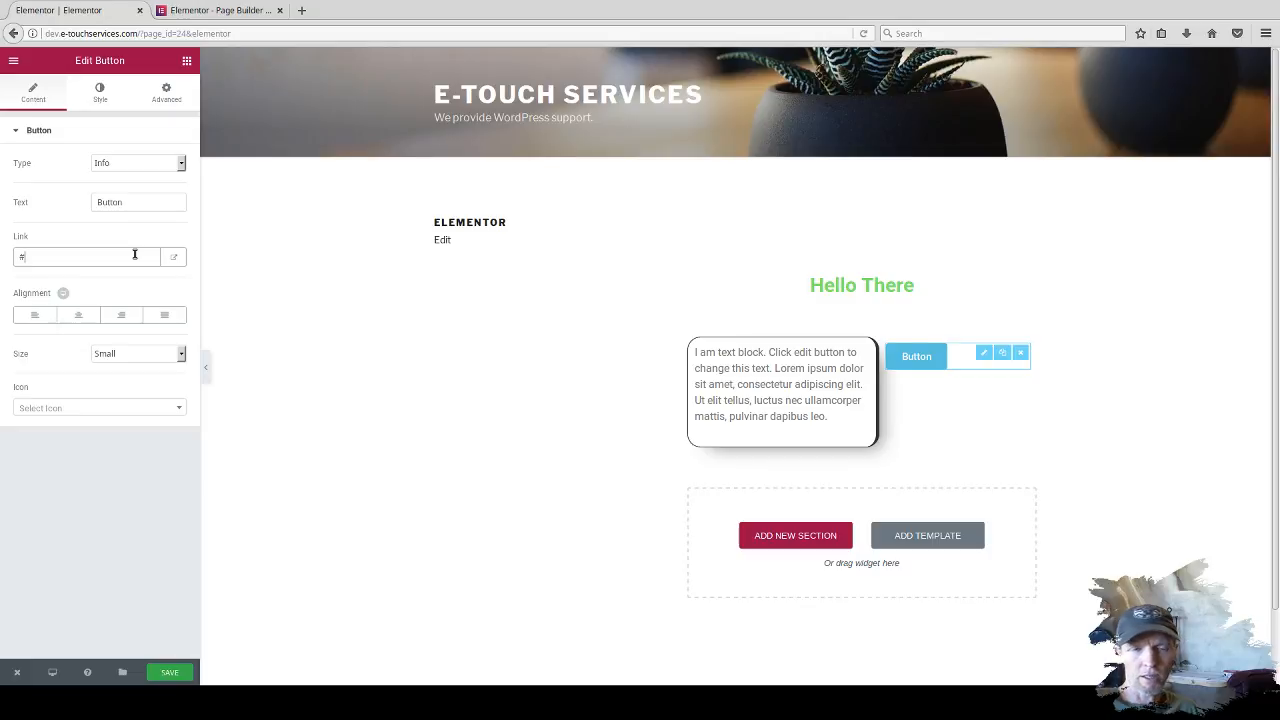
# Try the button's center, left and right alignments, and settle on Justified.
pyautogui.click(78, 316)
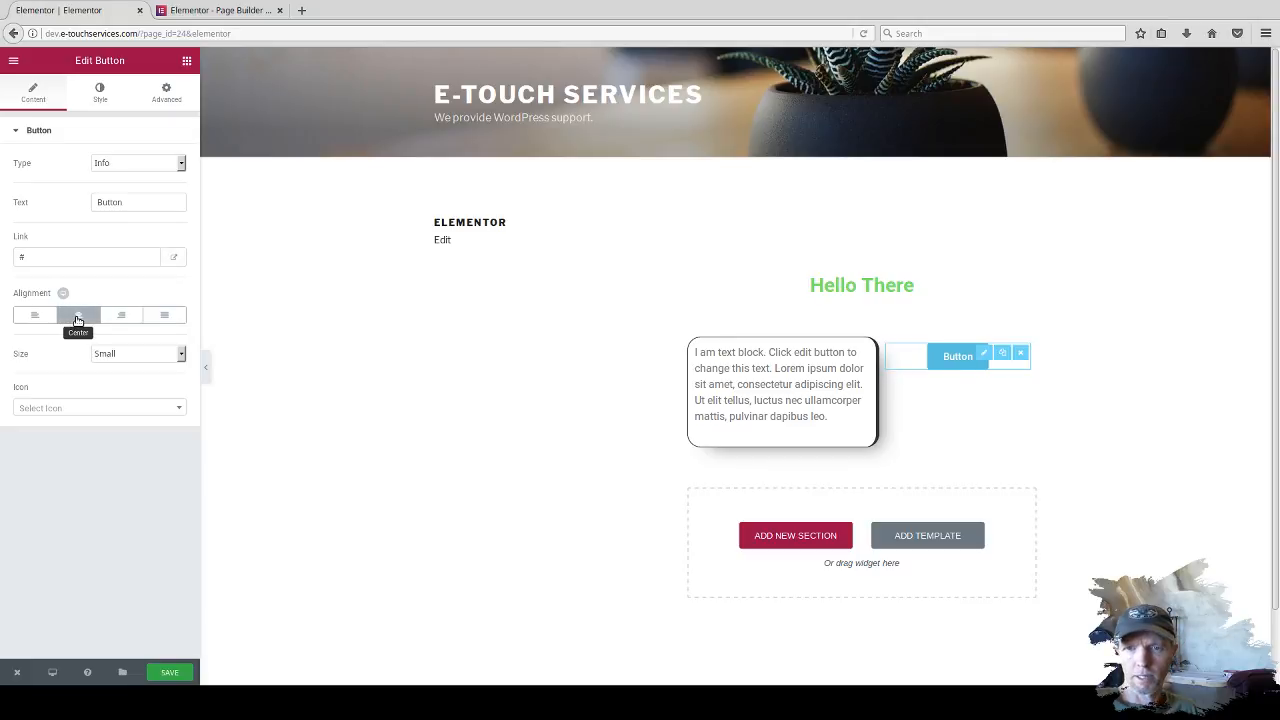
pyautogui.click(33, 316)
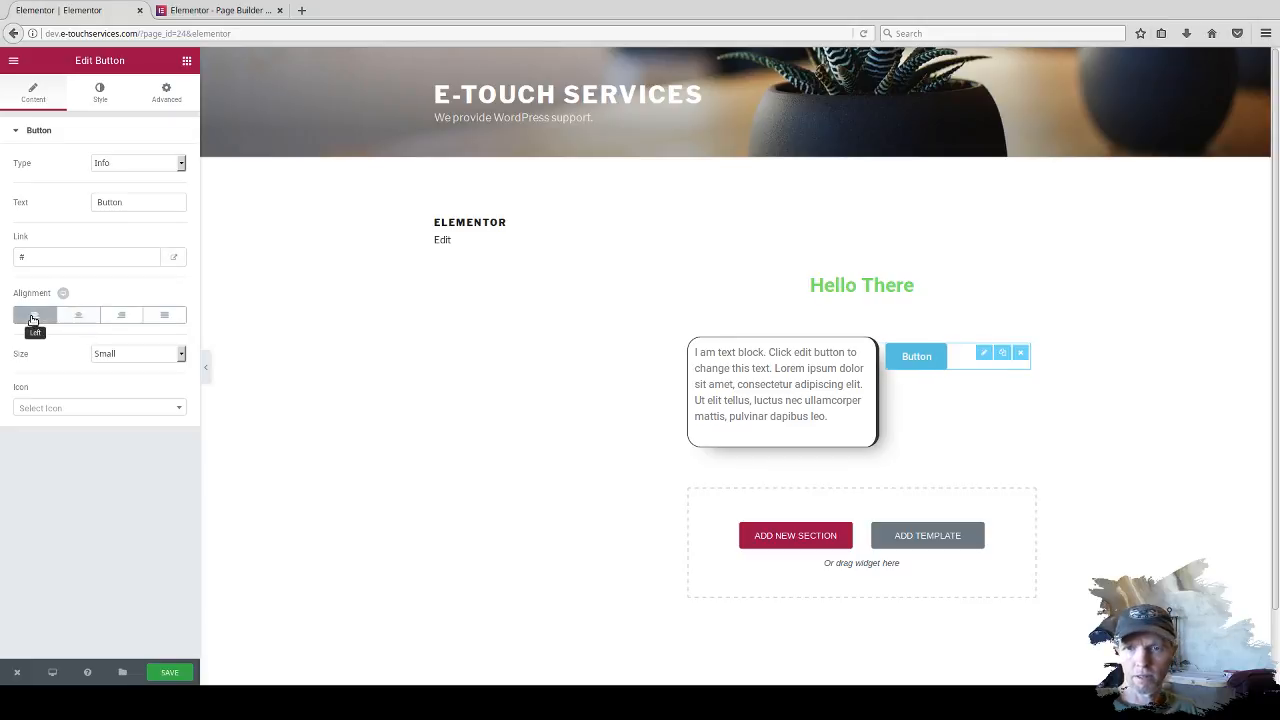
pyautogui.click(121, 316)
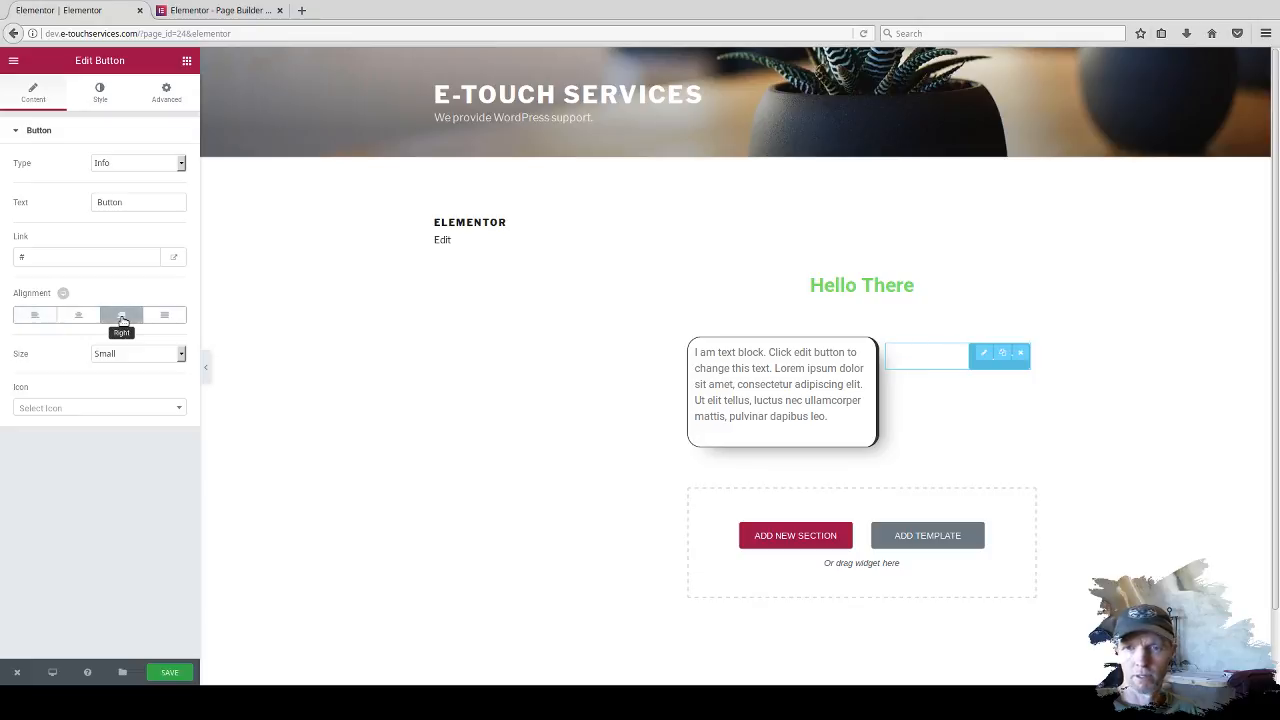
pyautogui.click(165, 317)
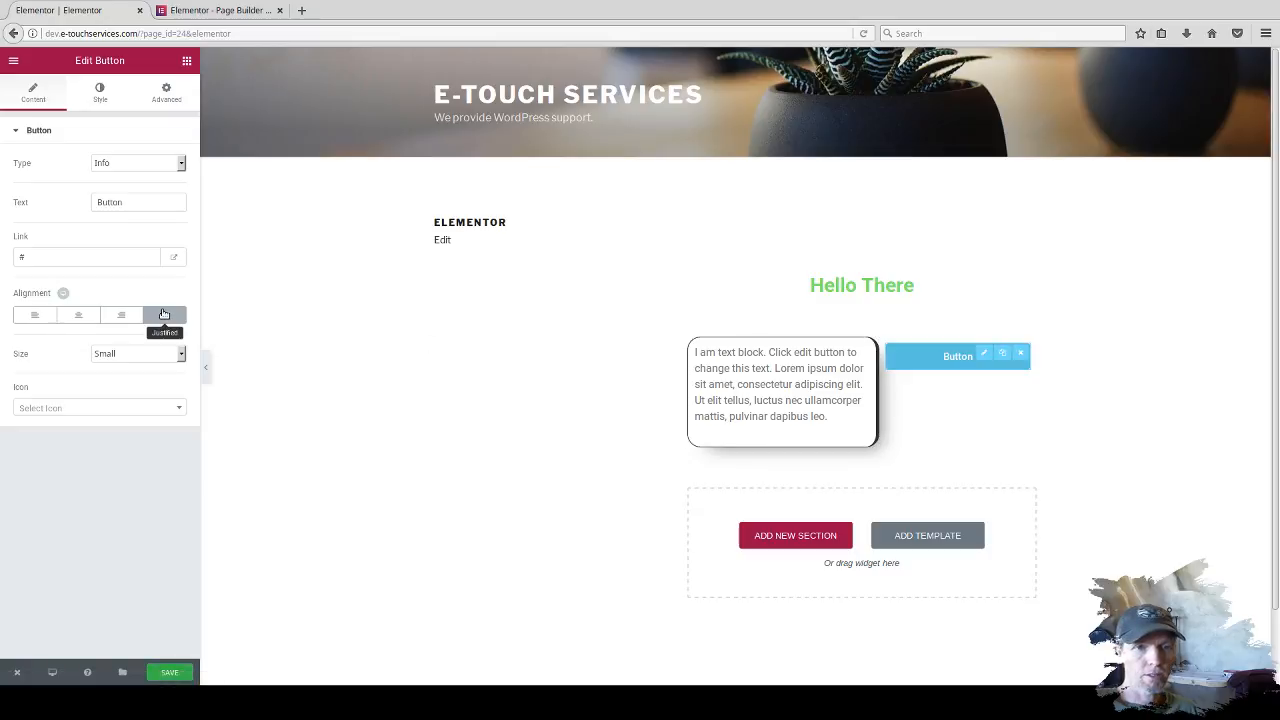
pyautogui.click(34, 316)
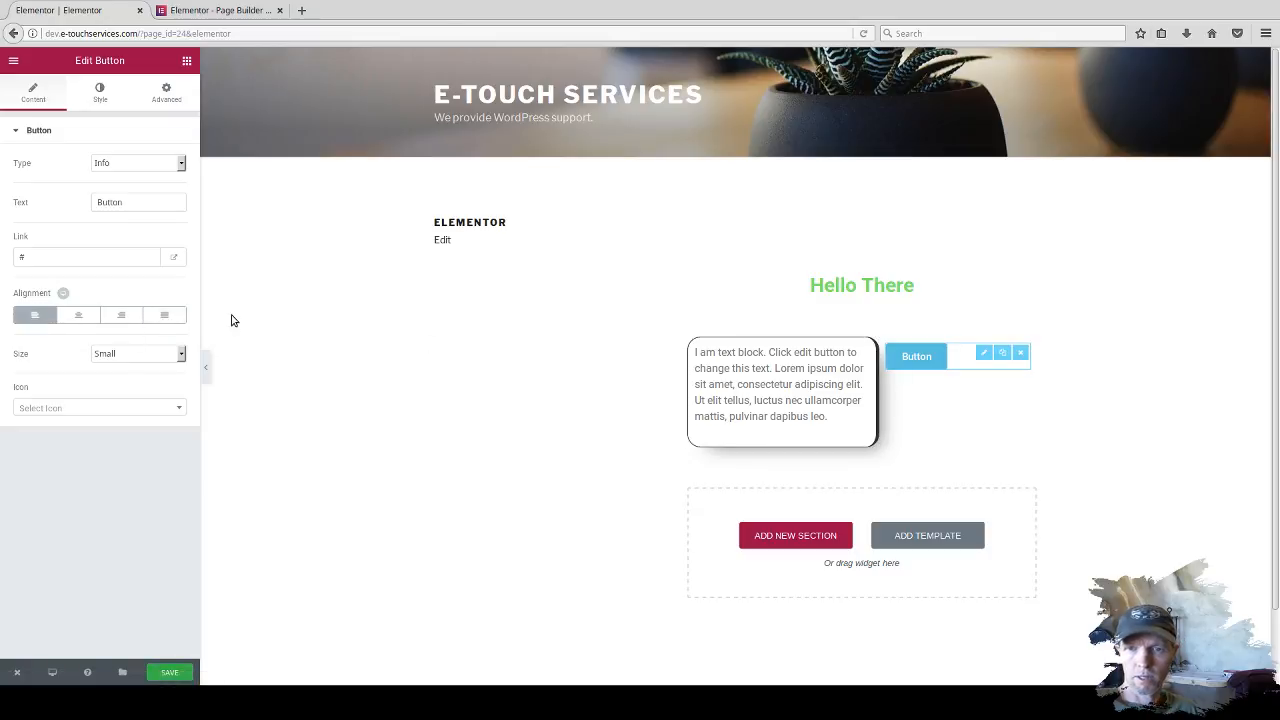
pyautogui.click(166, 316)
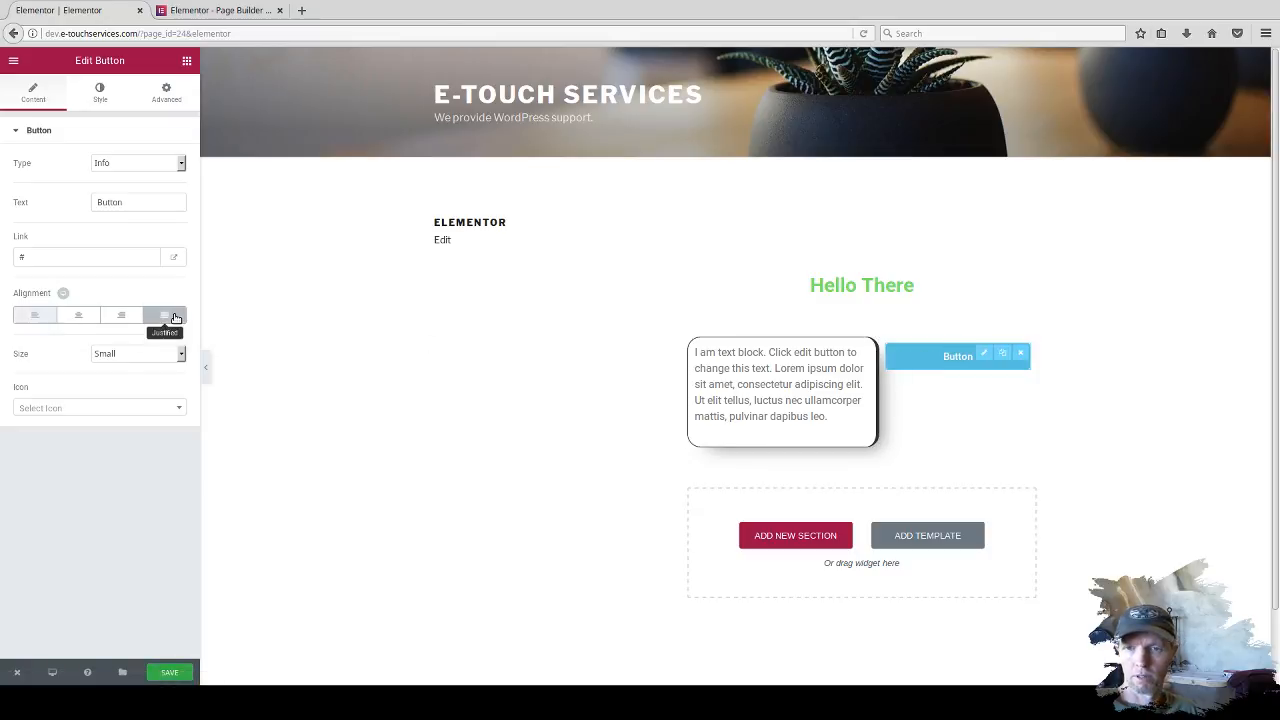
pyautogui.click(32, 316)
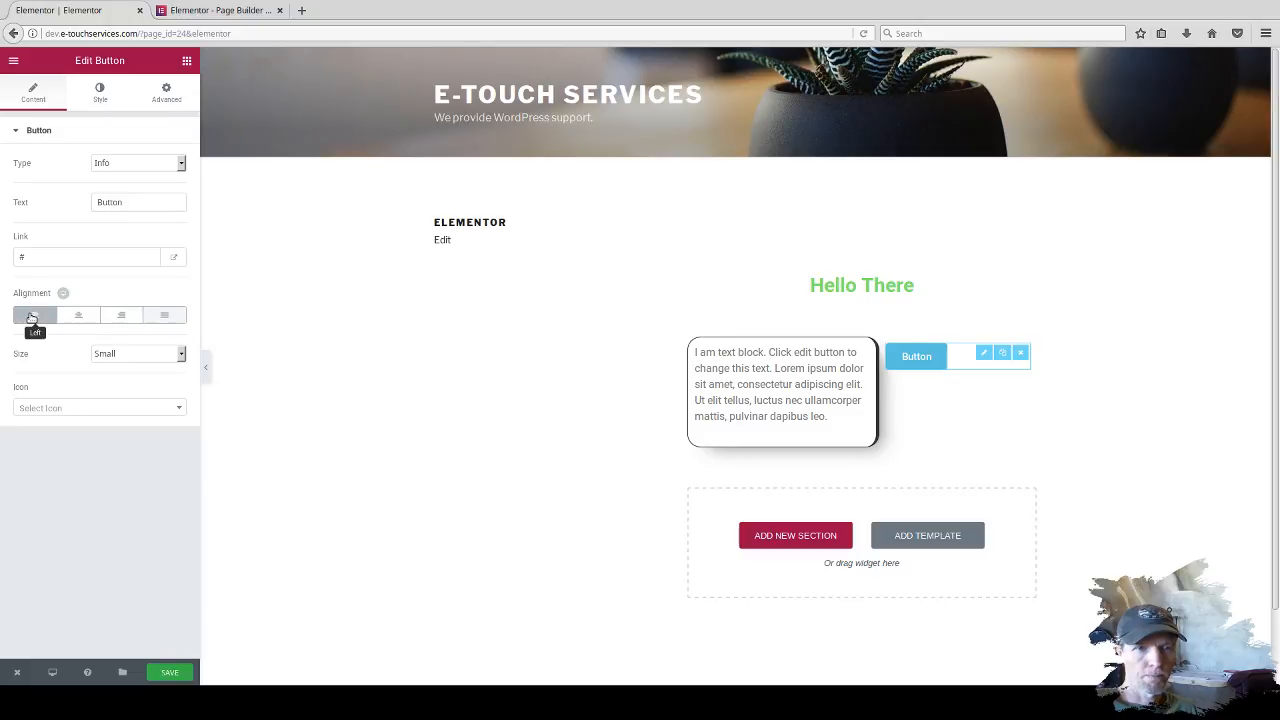
pyautogui.click(166, 316)
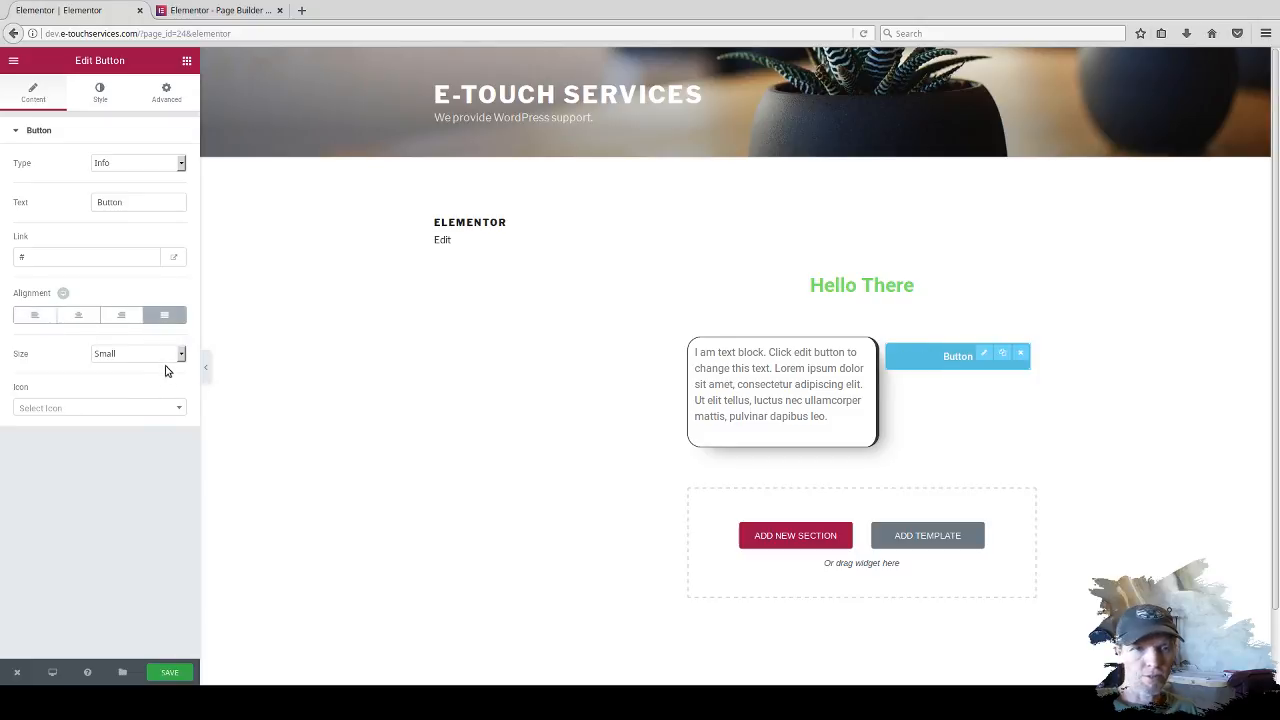
# Step the button's size up through Medium and Large to Extra Large.
pyautogui.press('Down')
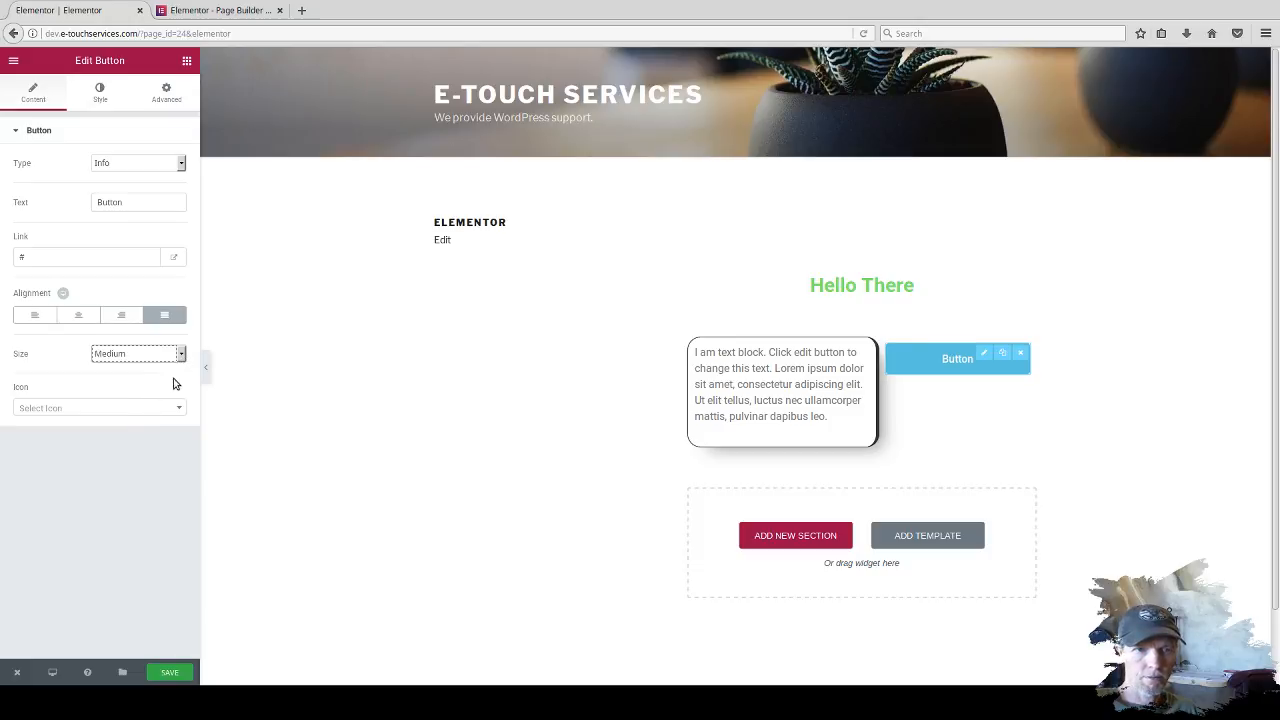
pyautogui.press('Down')
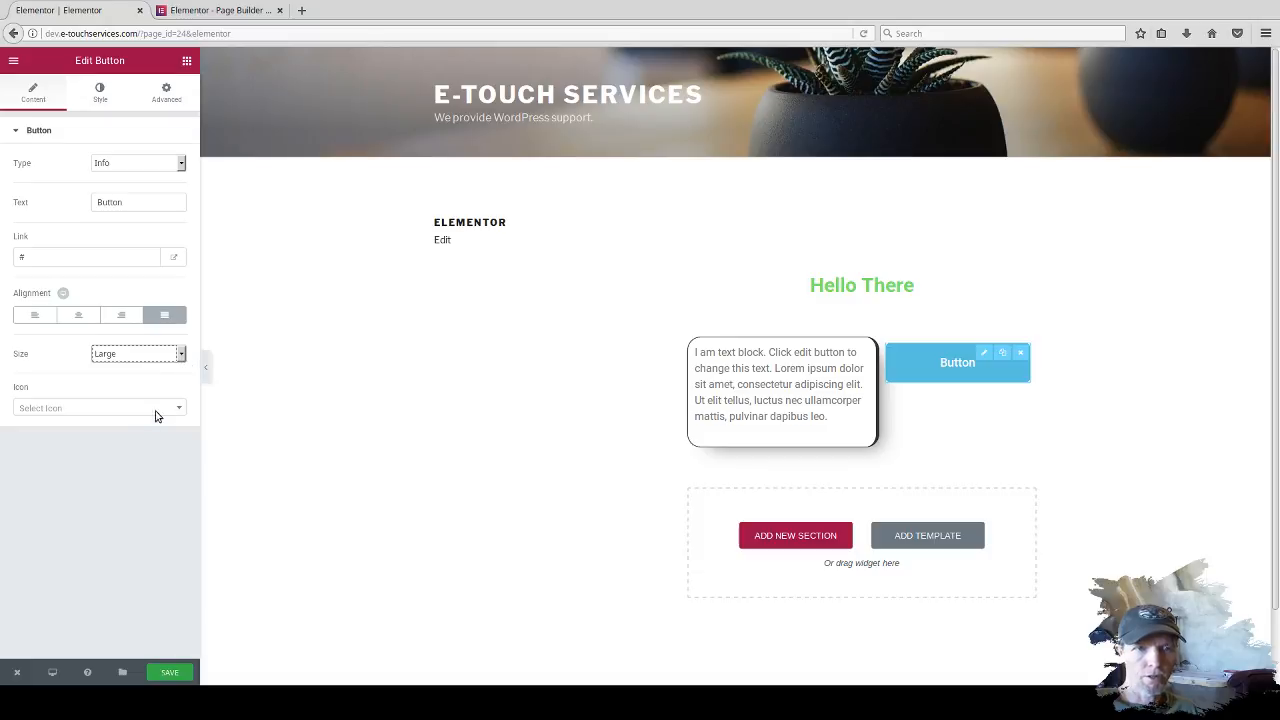
pyautogui.press('Down')
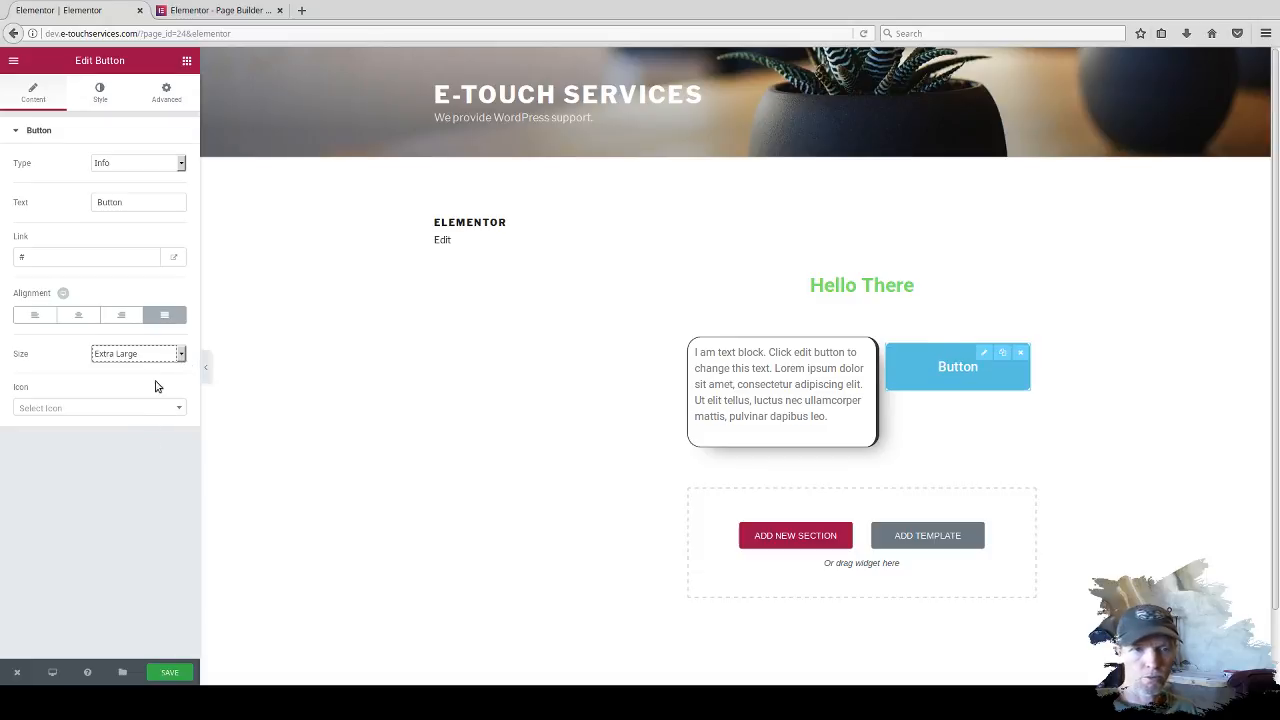
# Add the bars icon before the button's text and set its icon spacing to 0.
pyautogui.click(85, 408)
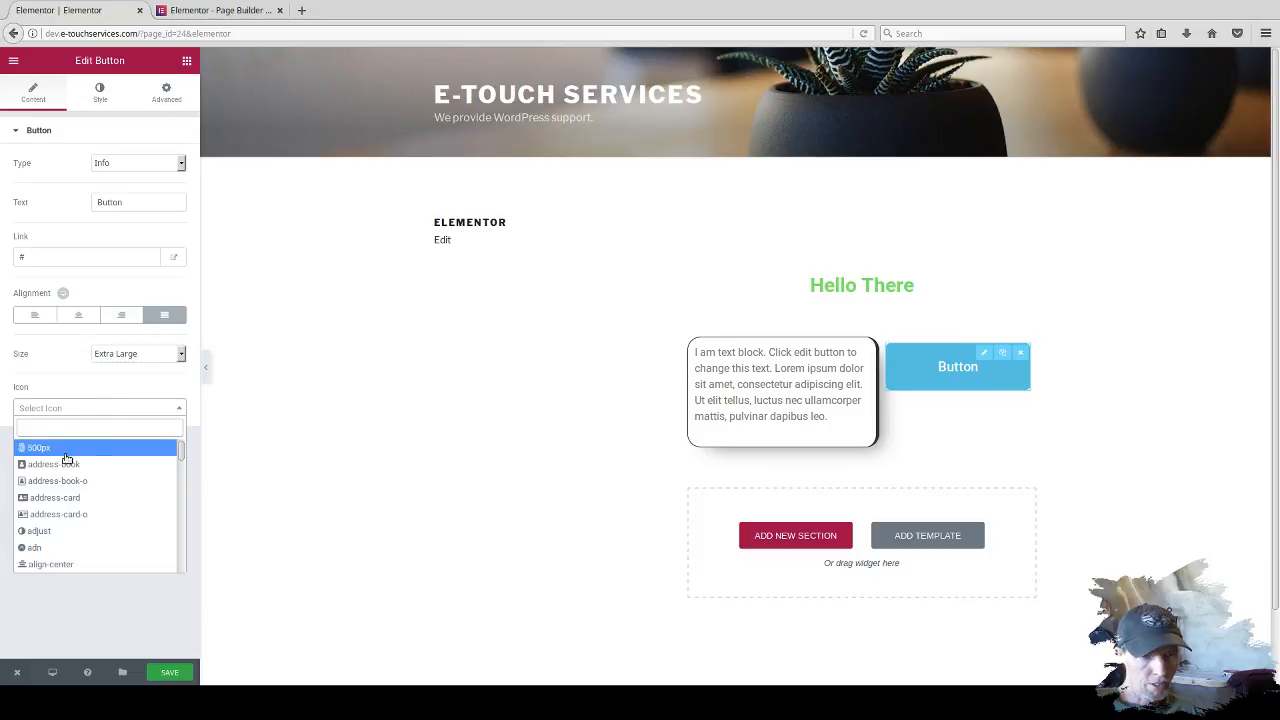
pyautogui.scroll(-1, 66, 472)
pyautogui.scroll(1, 59, 477)
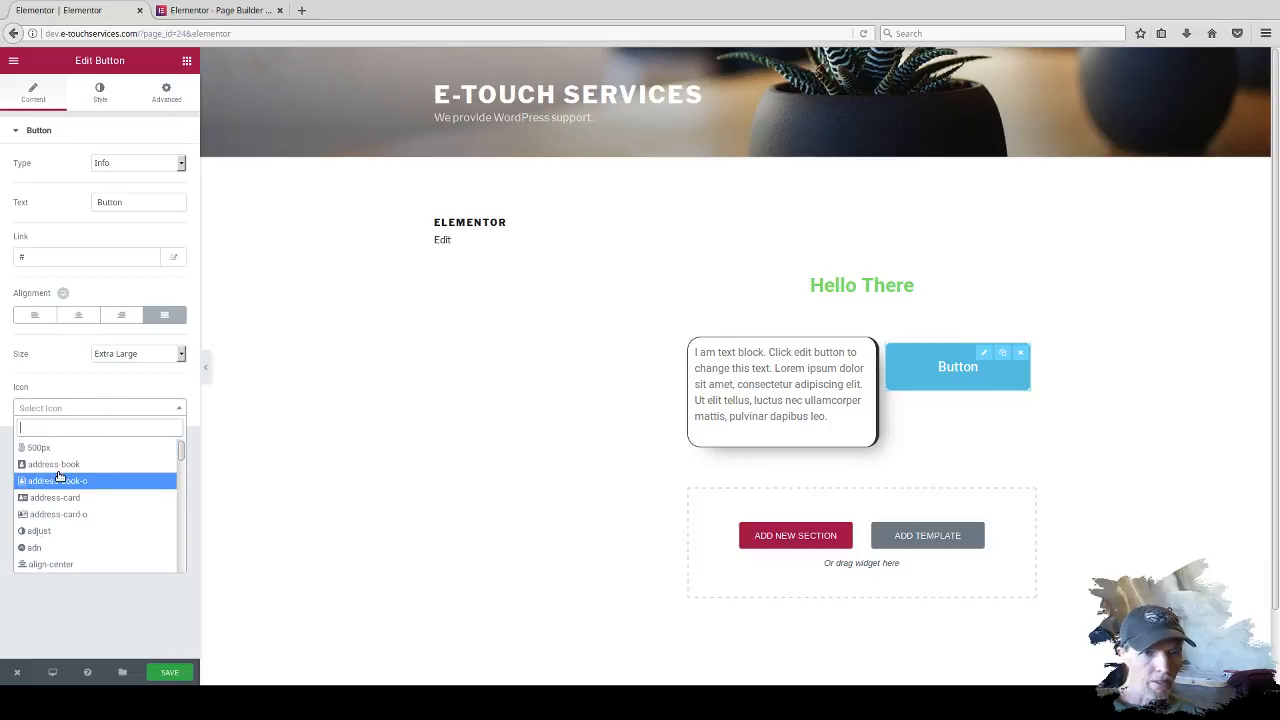
pyautogui.scroll(-3, 59, 477)
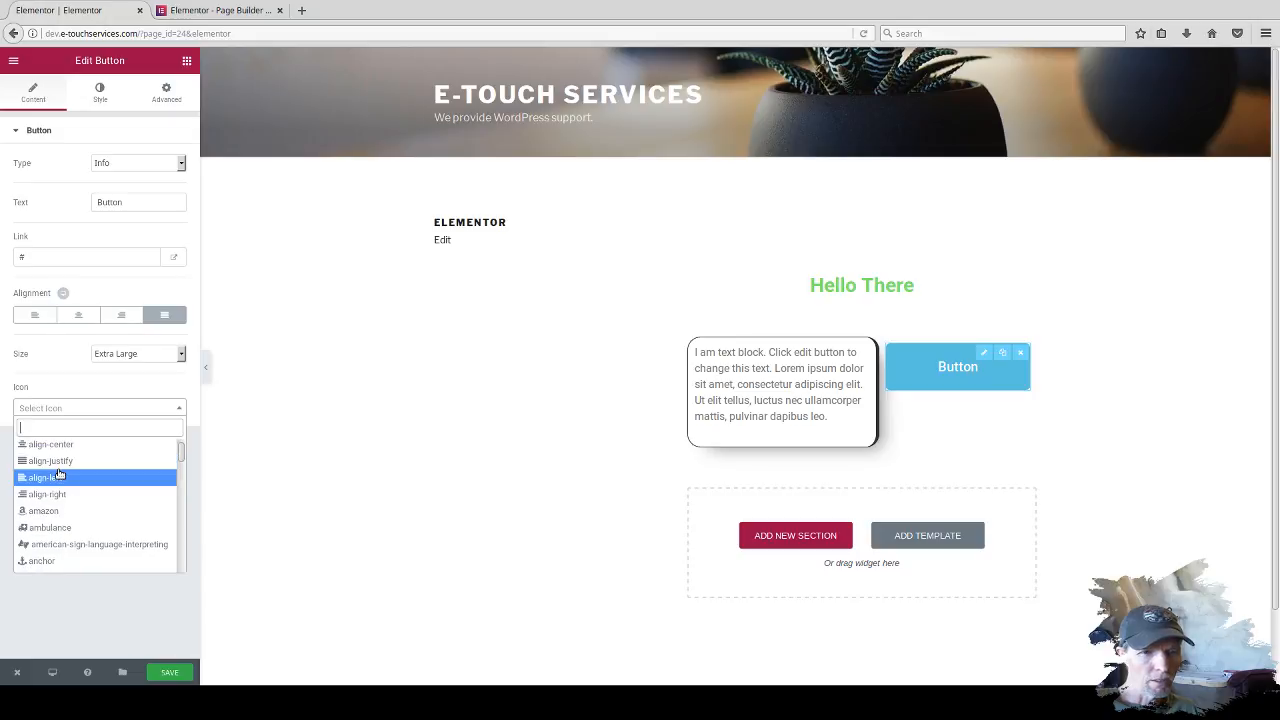
pyautogui.scroll(-2, 56, 495)
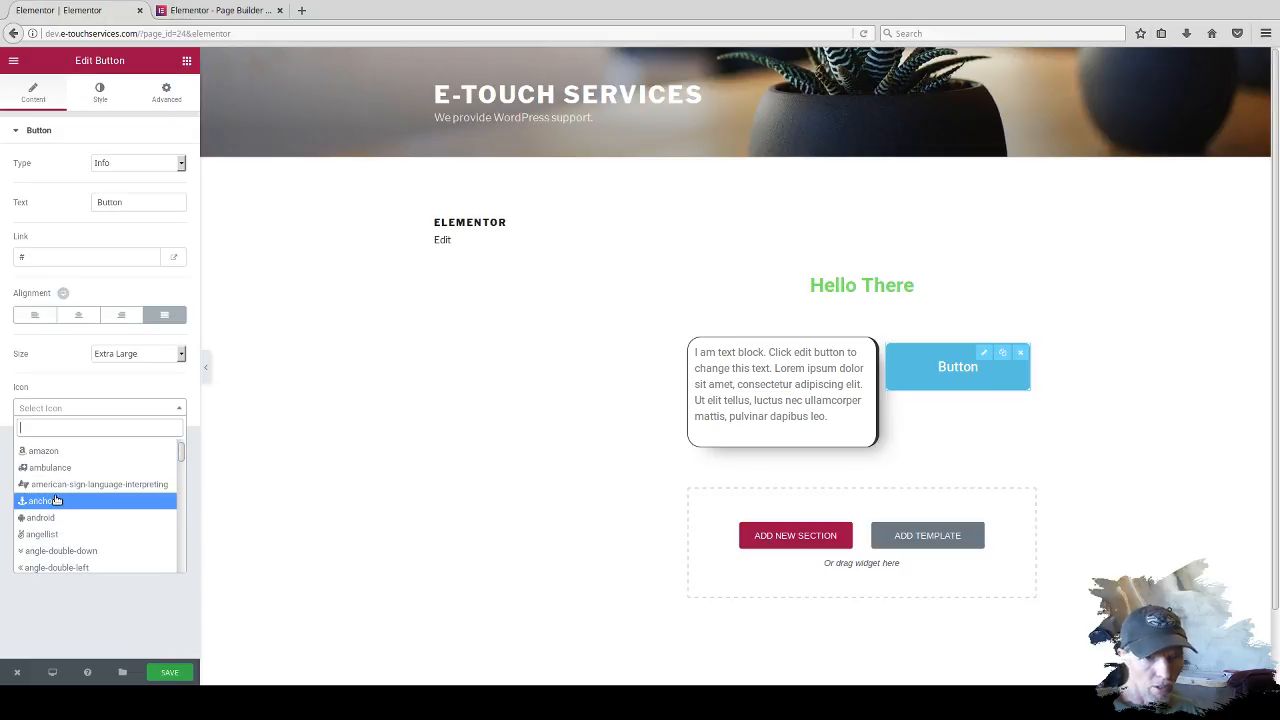
pyautogui.scroll(-2, 60, 512)
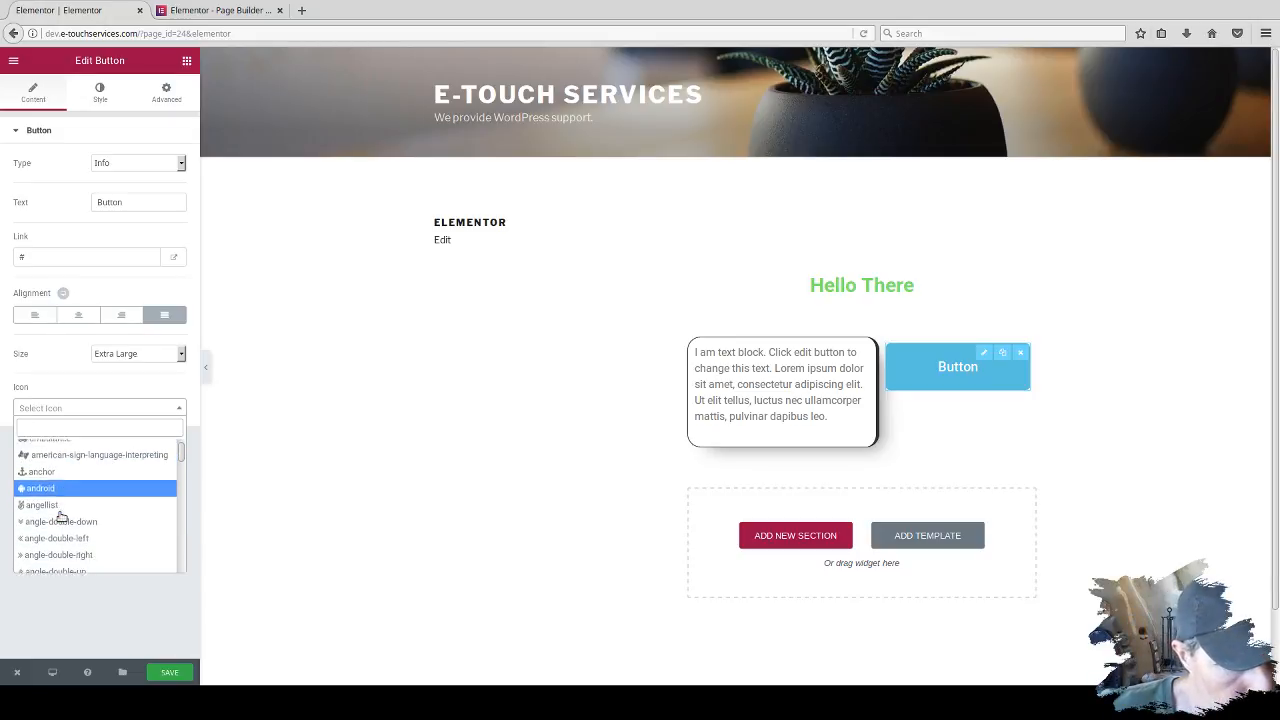
pyautogui.scroll(-6, 60, 515)
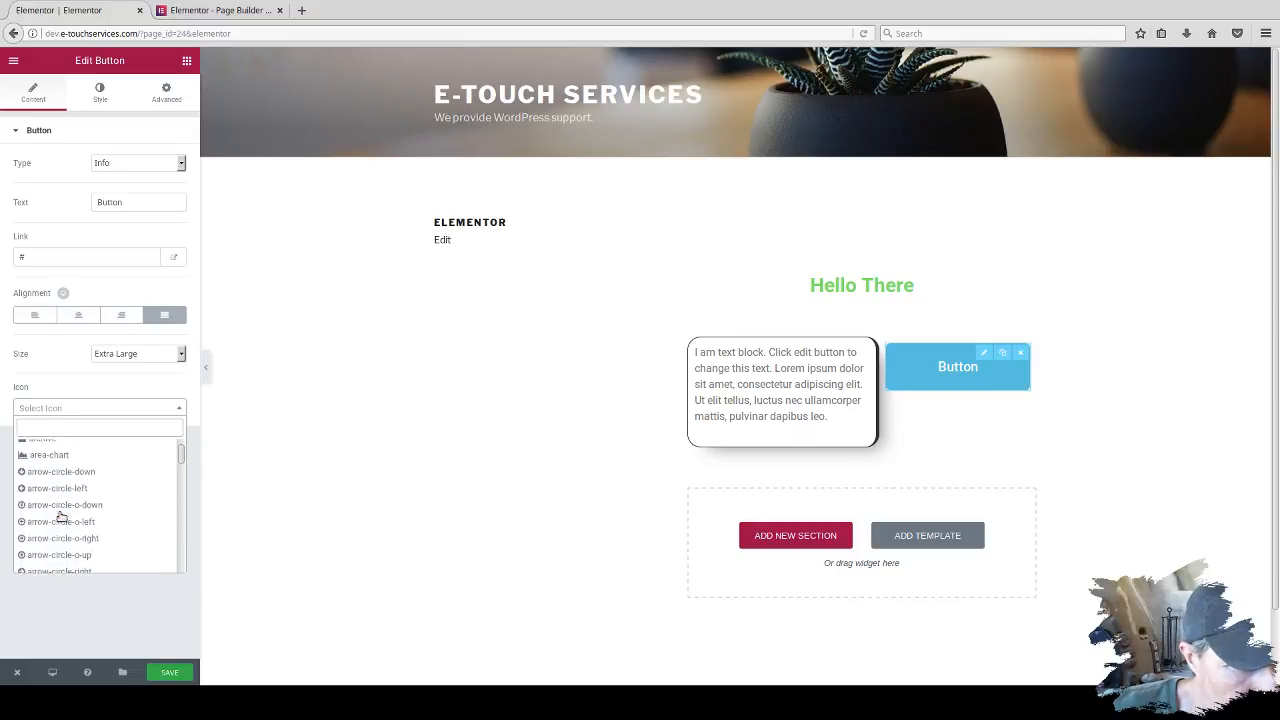
pyautogui.scroll(2, 62, 515)
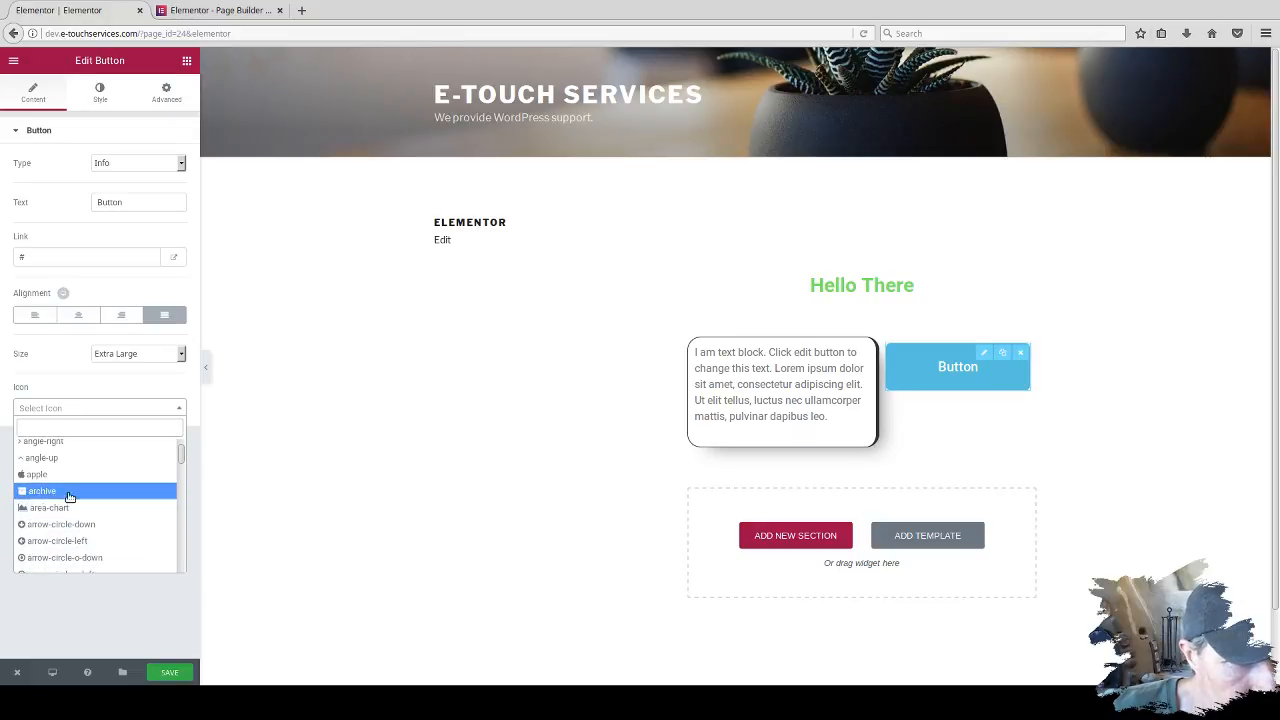
pyautogui.scroll(-6, 80, 517)
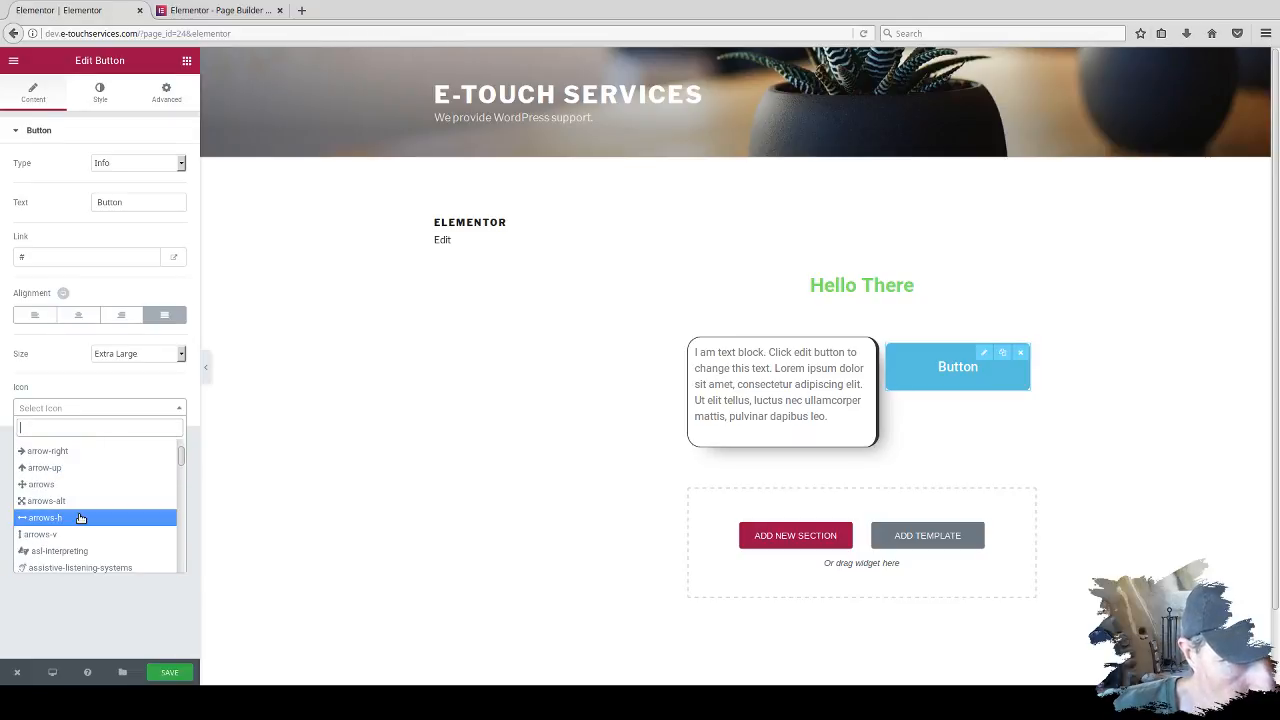
pyautogui.scroll(-7, 80, 517)
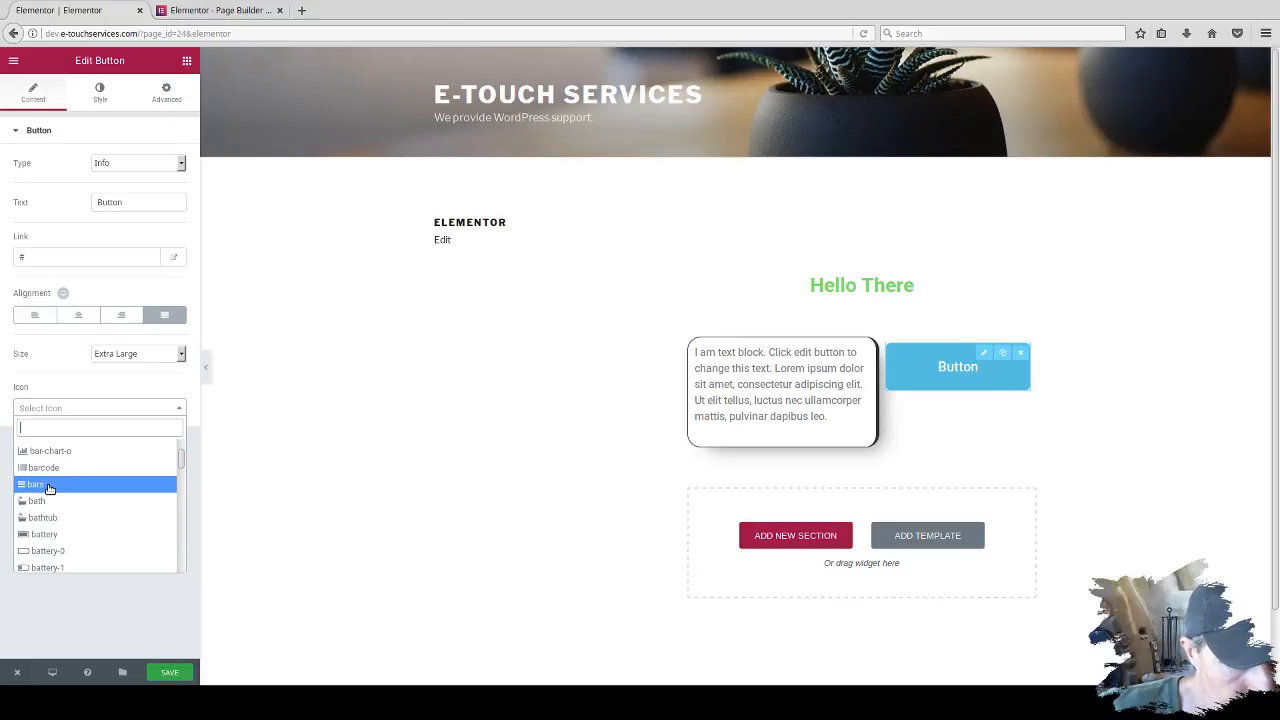
pyautogui.click(49, 486)
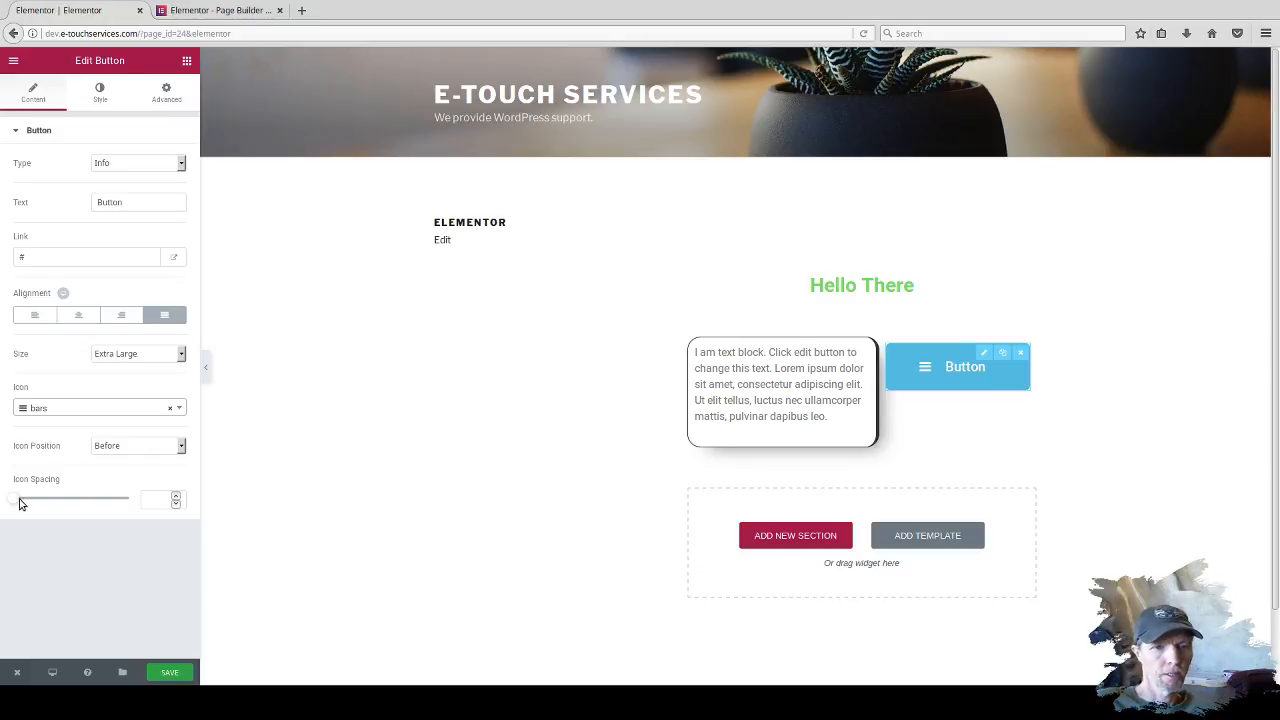
pyautogui.moveTo(18, 504); pyautogui.dragTo(0, 537)
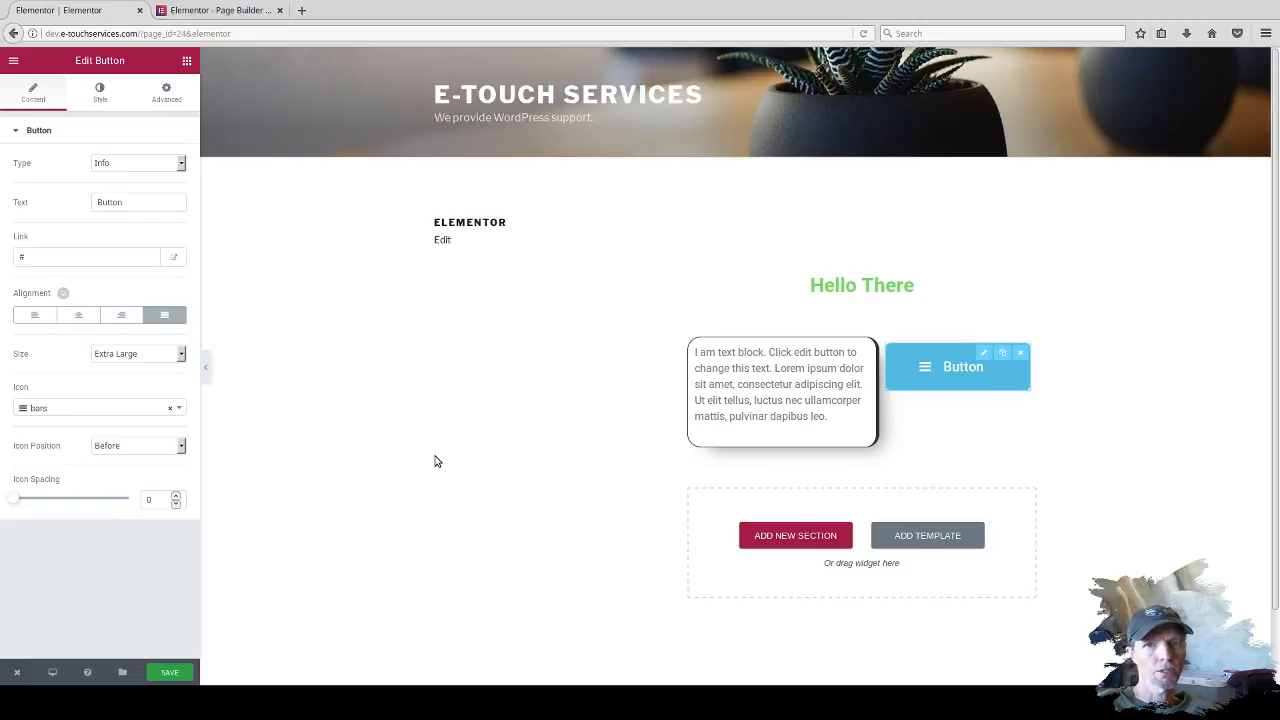
# Add a section with a wide middle column between two narrow ones below the text block, and delete its rightmost column.
pyautogui.click(803, 538)
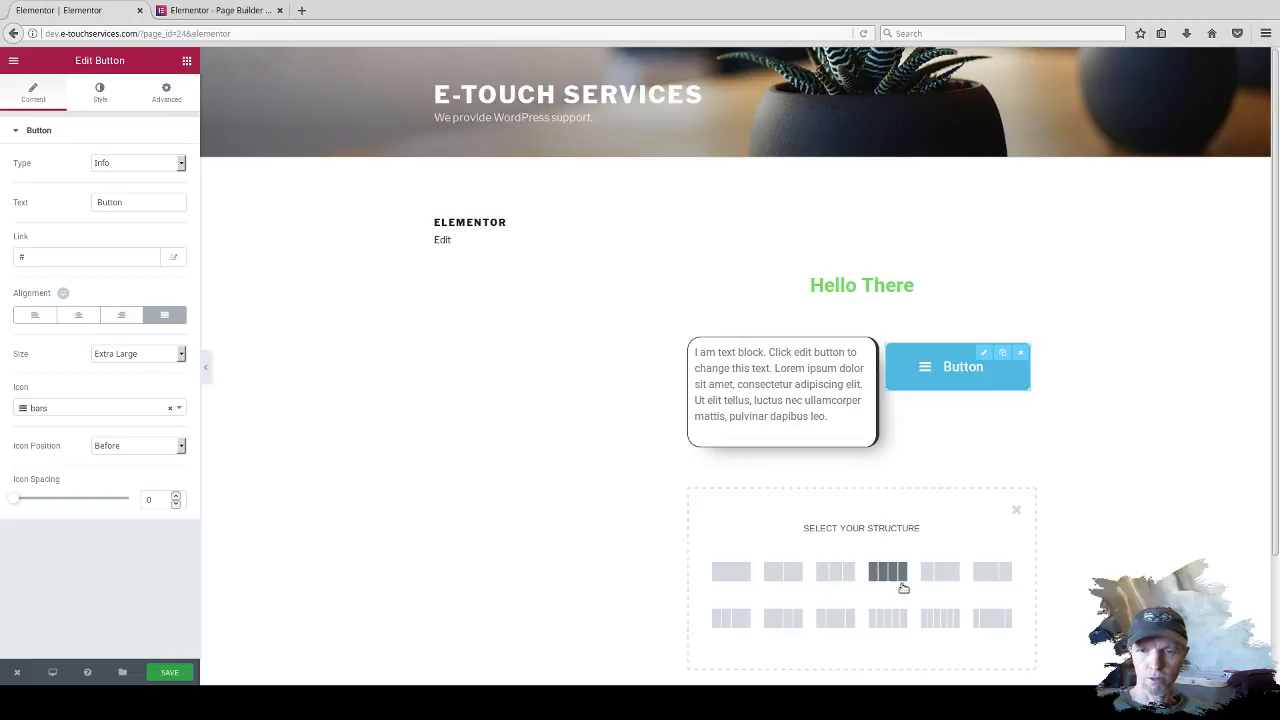
pyautogui.click(990, 622)
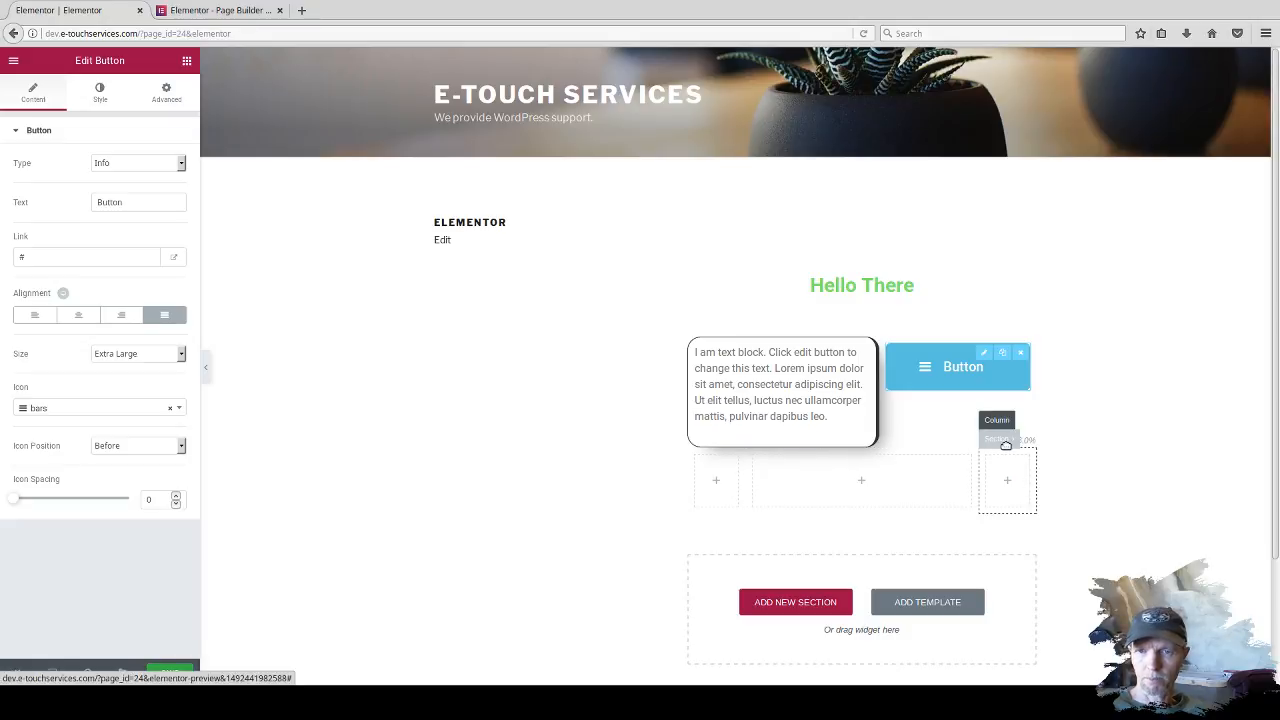
pyautogui.click(1000, 421)
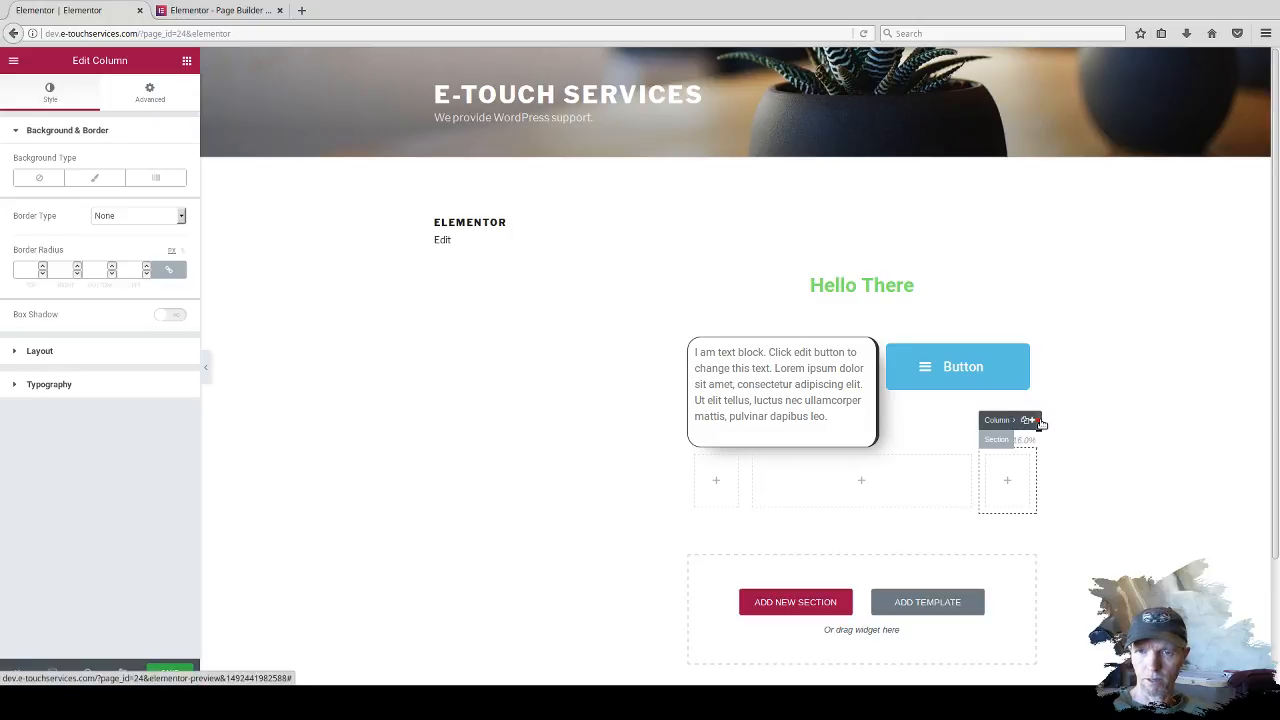
pyautogui.click(1040, 423)
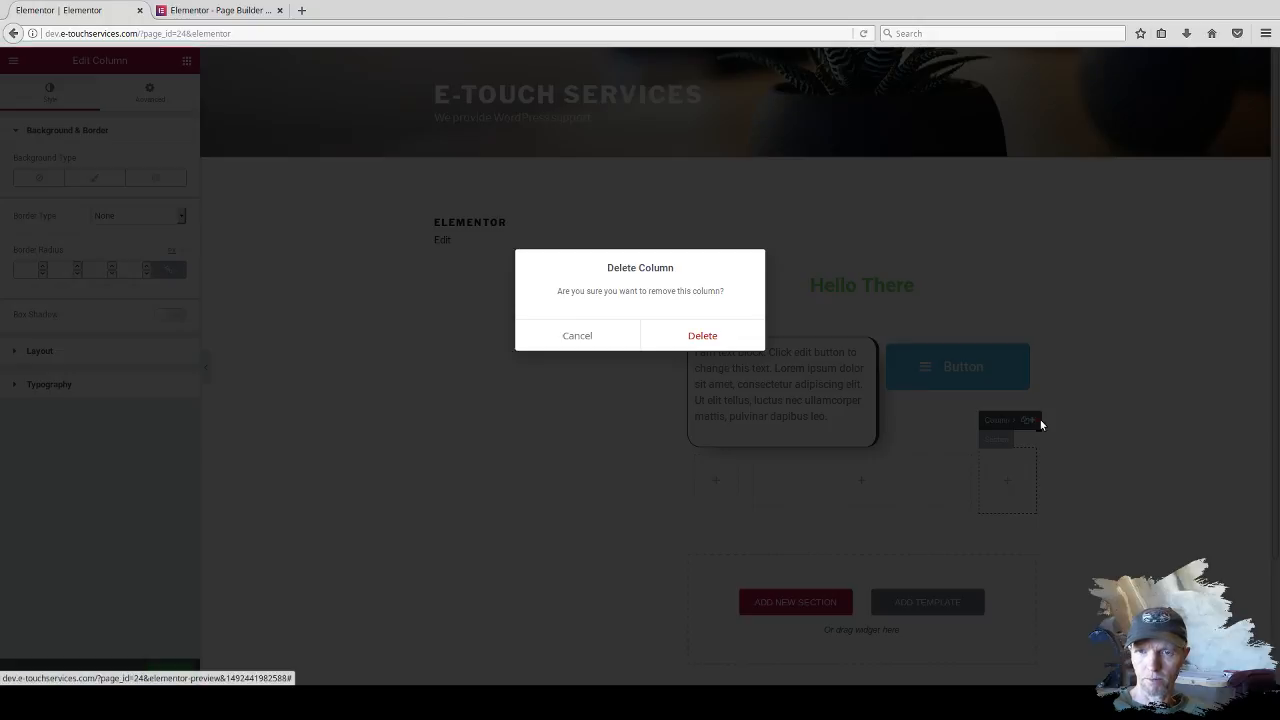
pyautogui.click(704, 335)
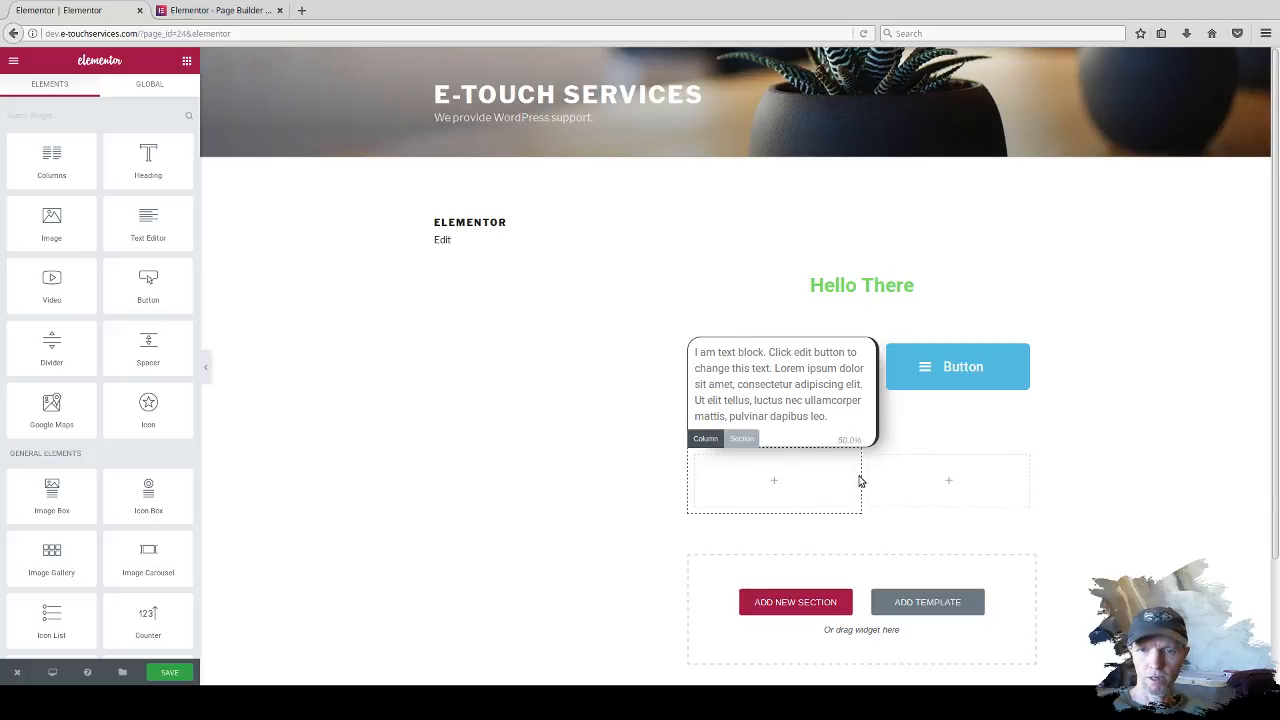
# Widen the left column of the new two-column section to about 51.7%.
pyautogui.moveTo(863, 477)
pyautogui.mouseDown()
pyautogui.moveTo(780, 477)
pyautogui.moveTo(950, 480)
pyautogui.moveTo(809, 494)
pyautogui.moveTo(868, 489)
pyautogui.mouseUp()
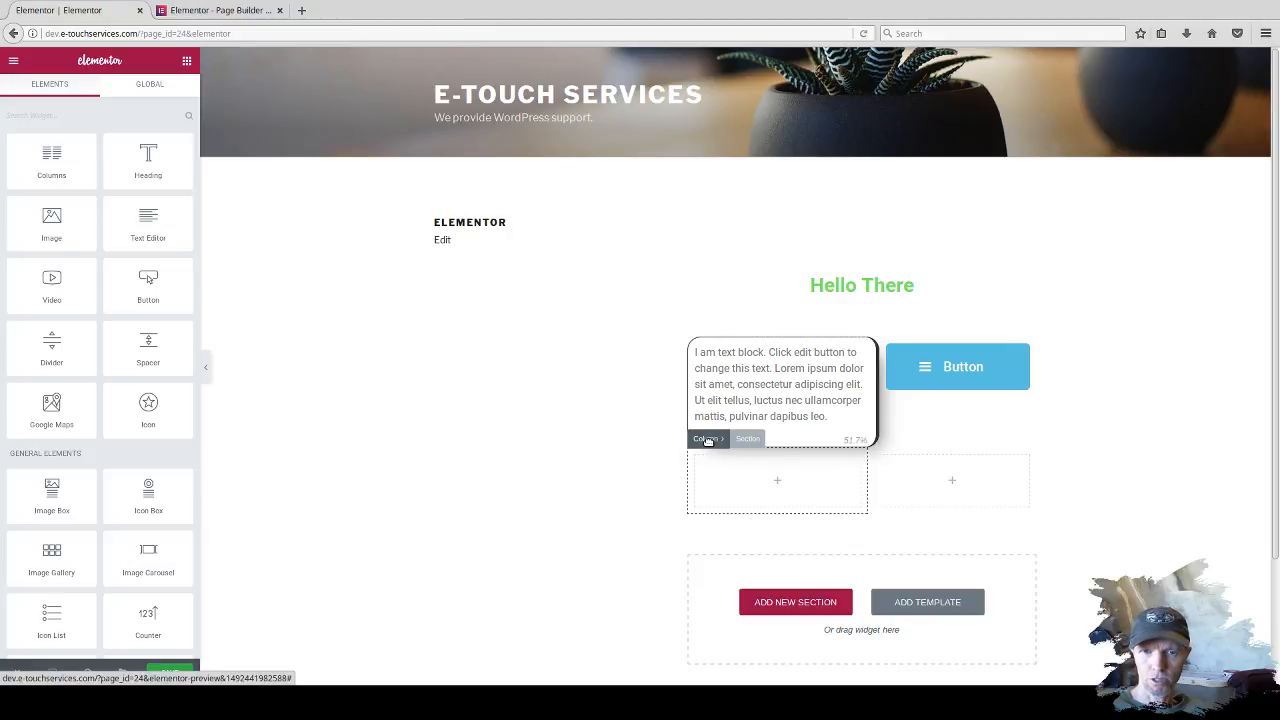
pyautogui.click(710, 439)
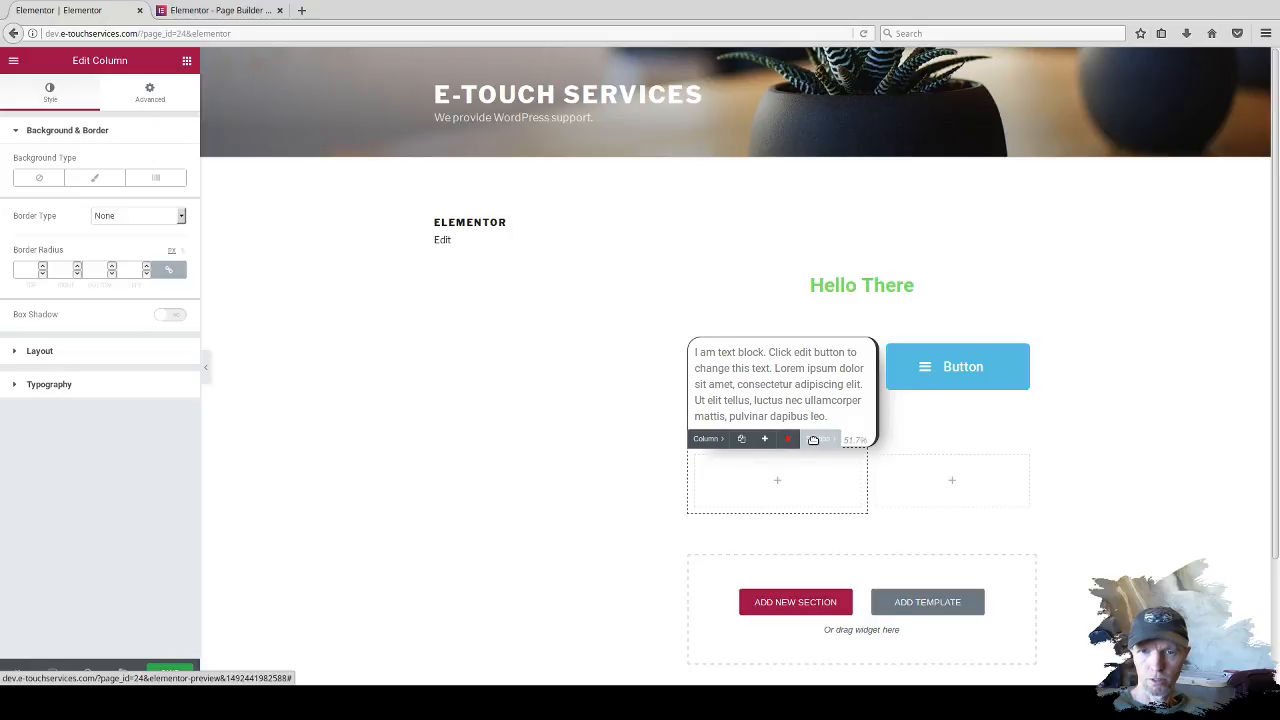
pyautogui.click(806, 491)
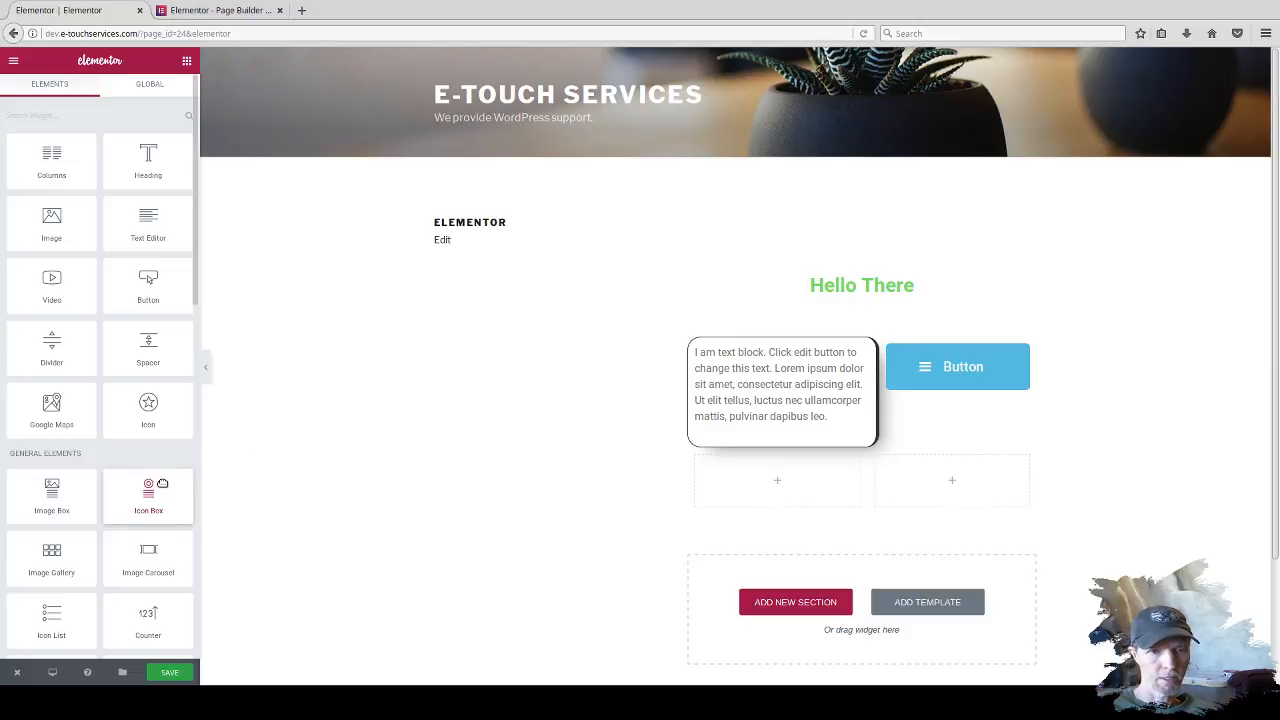
# Place an Icon Box in the new section's right column and an Image Gallery in its left column.
pyautogui.scroll(-1, 153, 492)
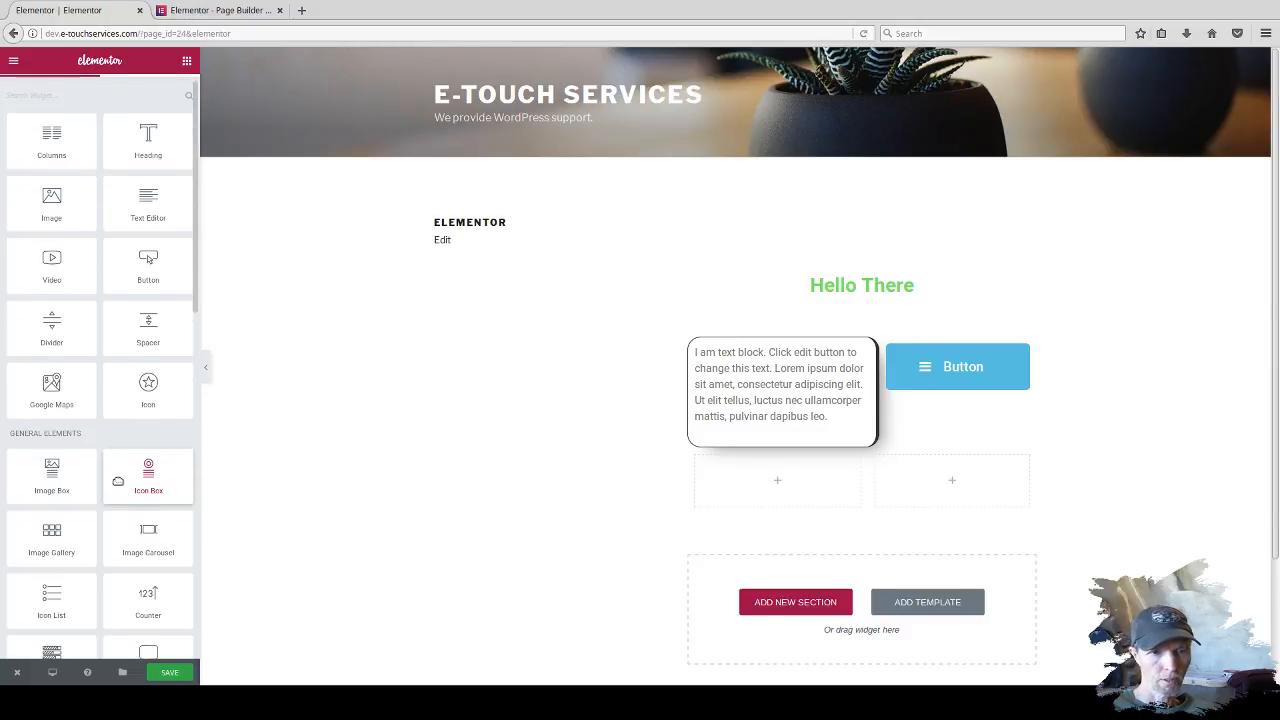
pyautogui.moveTo(150, 472); pyautogui.dragTo(933, 480)
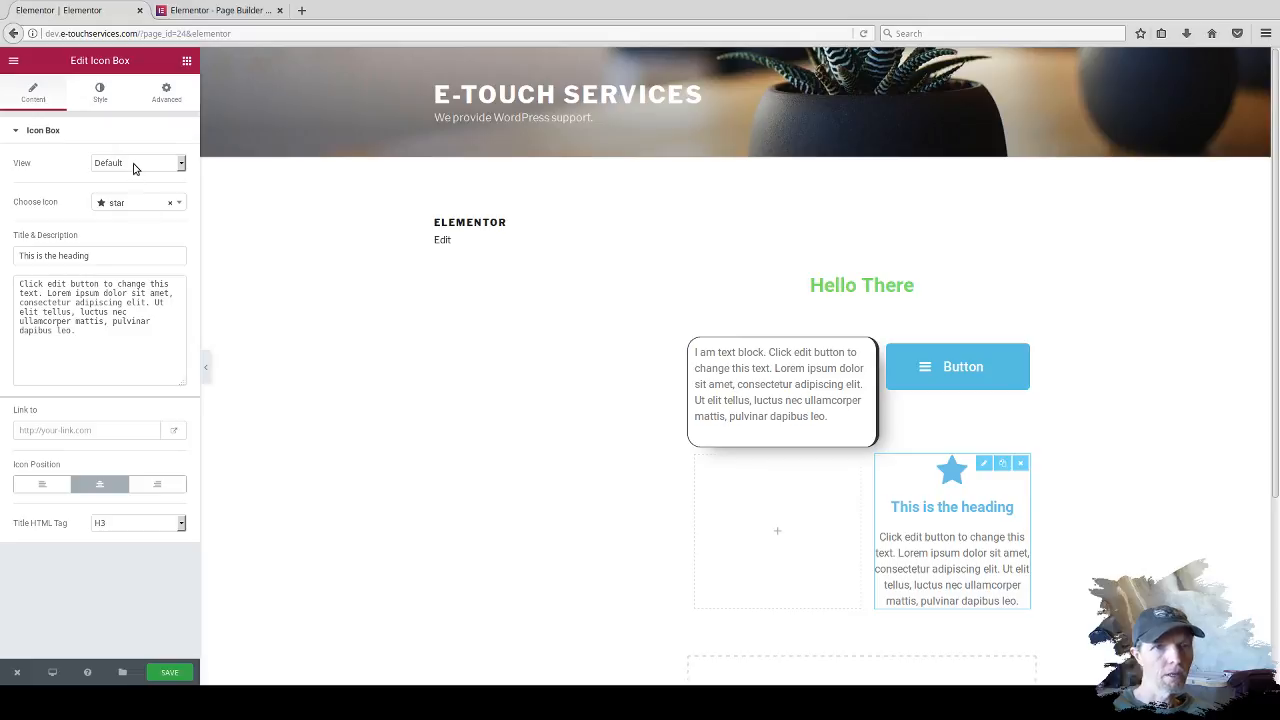
pyautogui.click(187, 61)
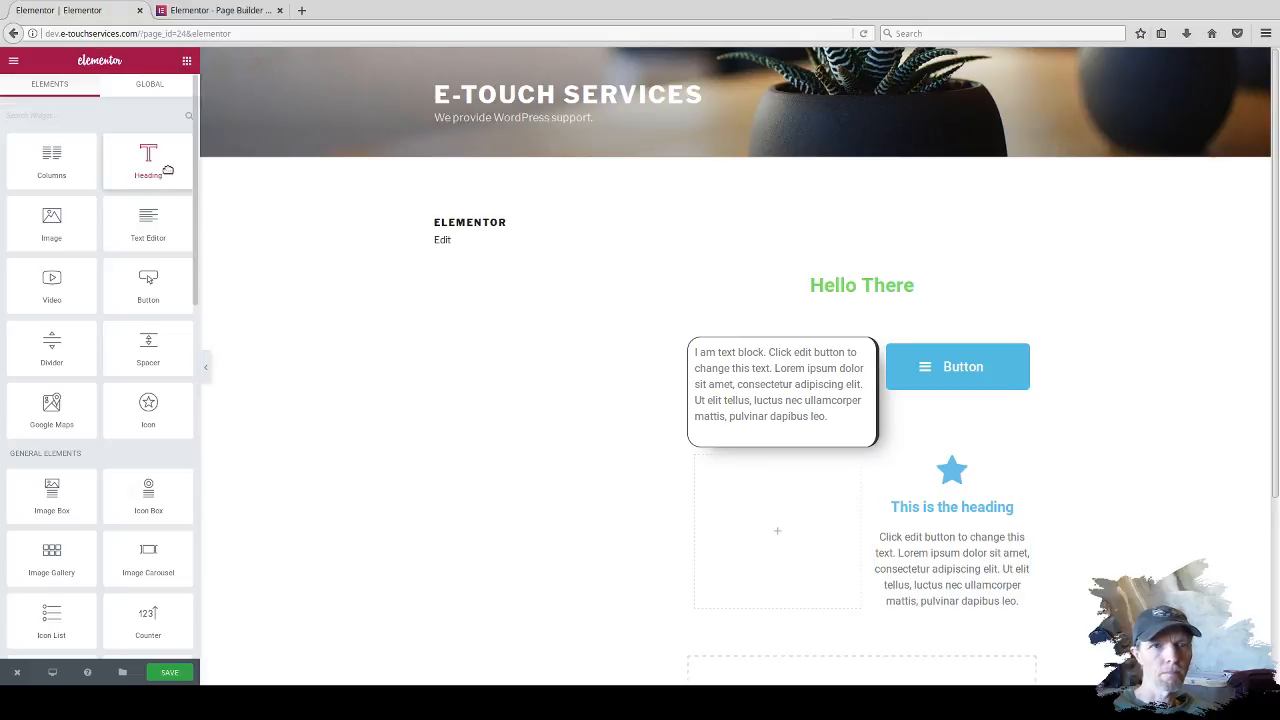
pyautogui.scroll(-2, 114, 444)
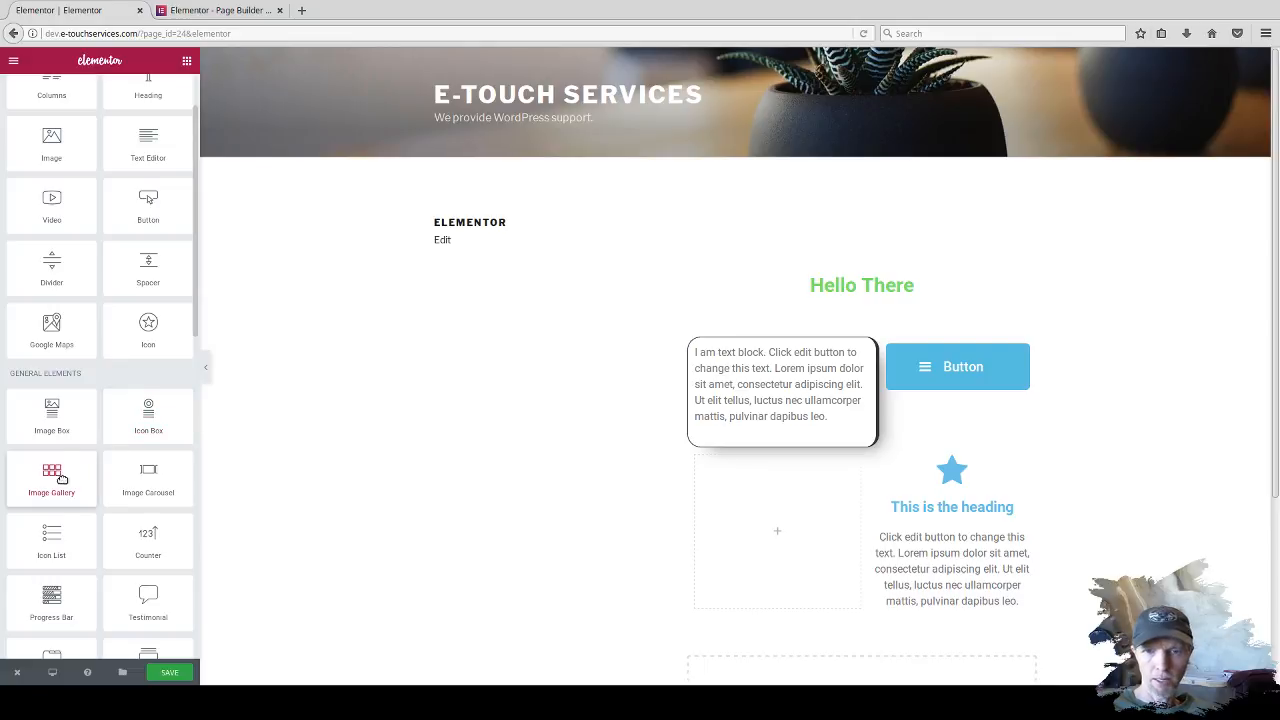
pyautogui.moveTo(51, 476); pyautogui.dragTo(794, 558)
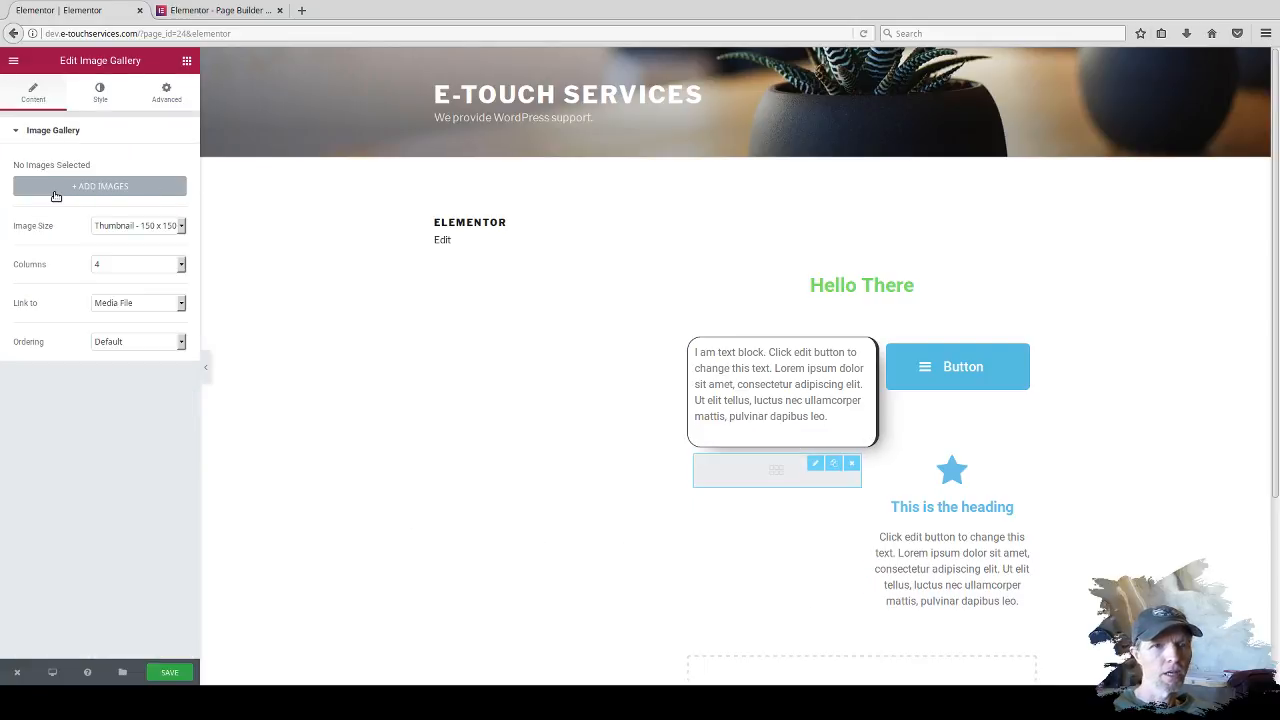
# Fill the gallery with the e-touch-services.png logo from the Media Library and set the image size to Medium - 300 x 300.
pyautogui.click(104, 189)
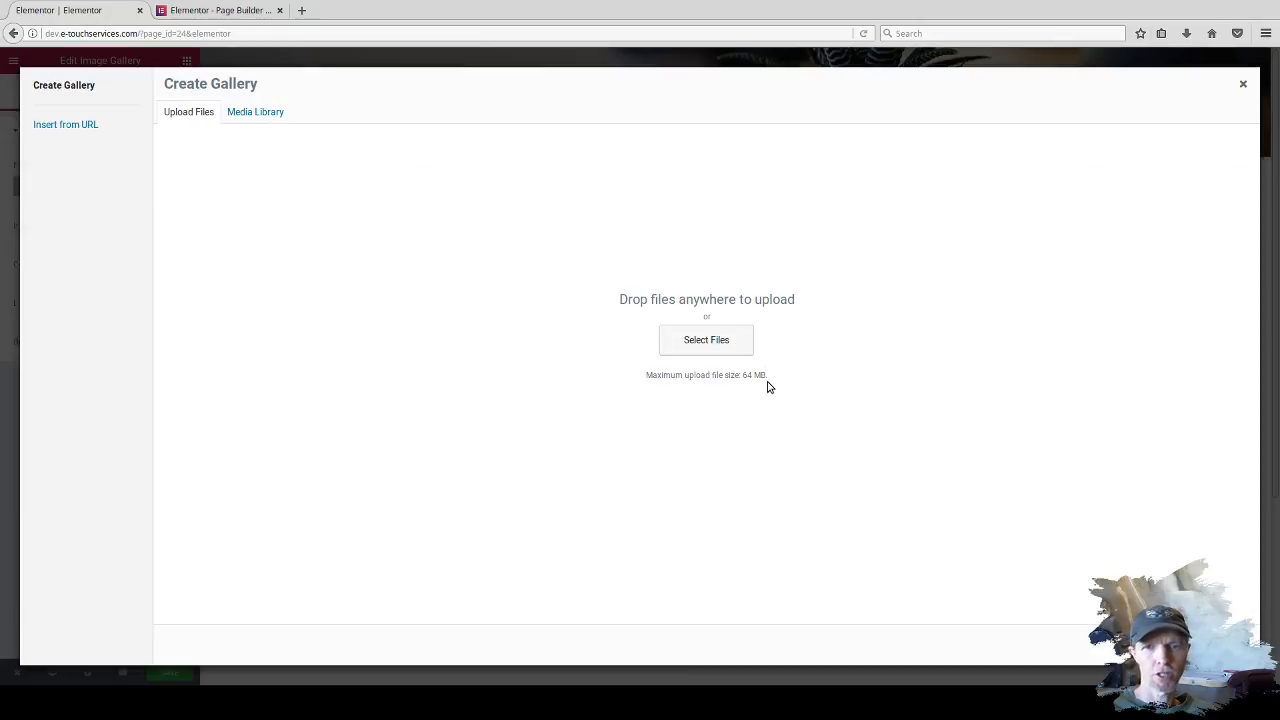
pyautogui.click(242, 112)
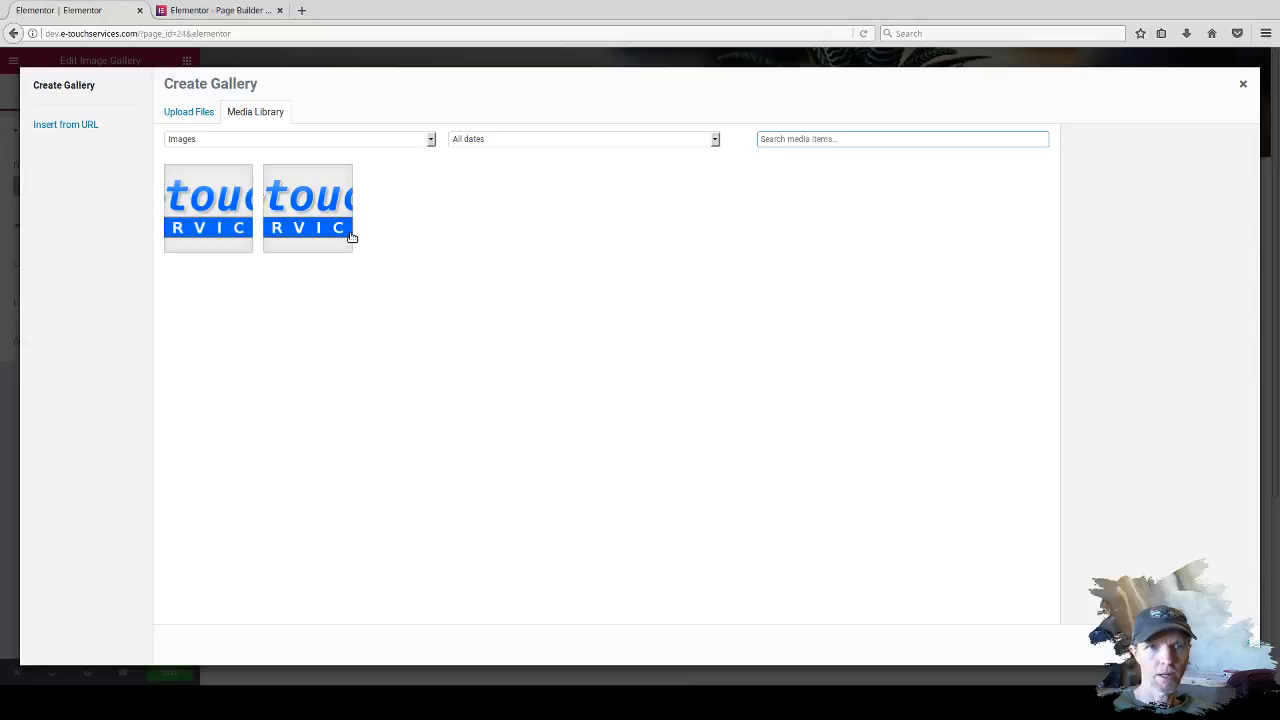
pyautogui.click(302, 184)
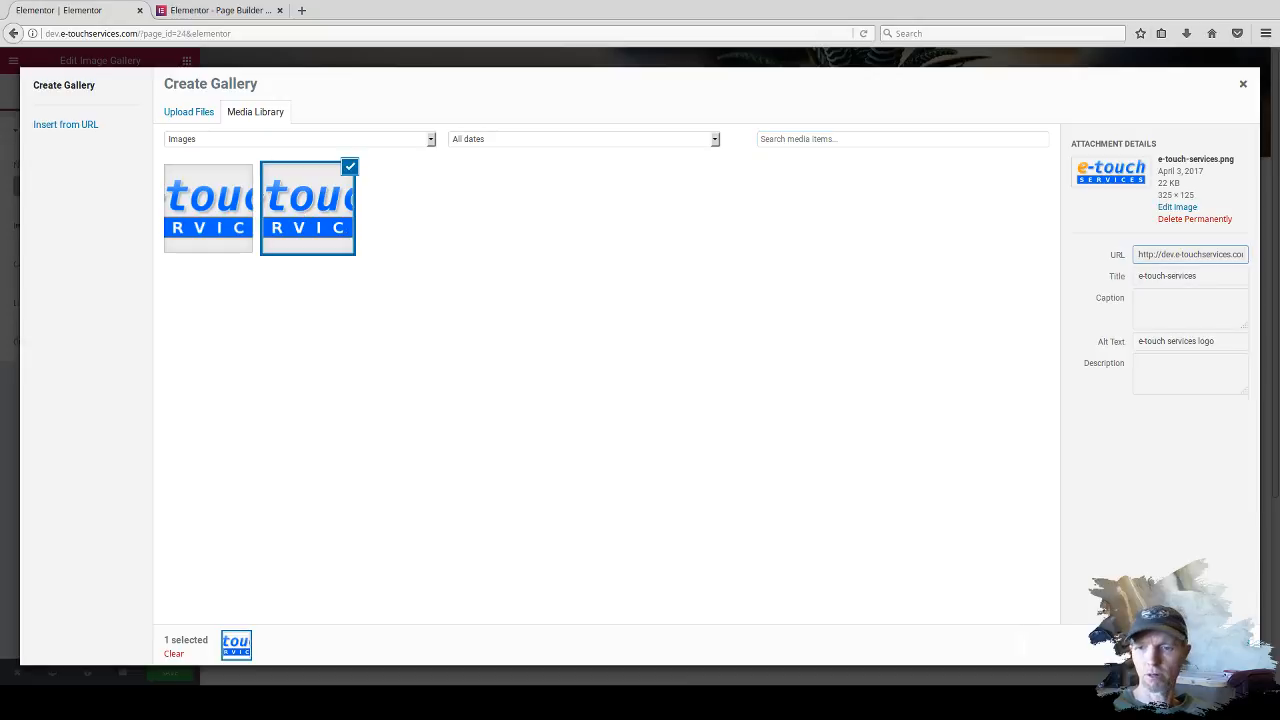
pyautogui.click(1190, 645)
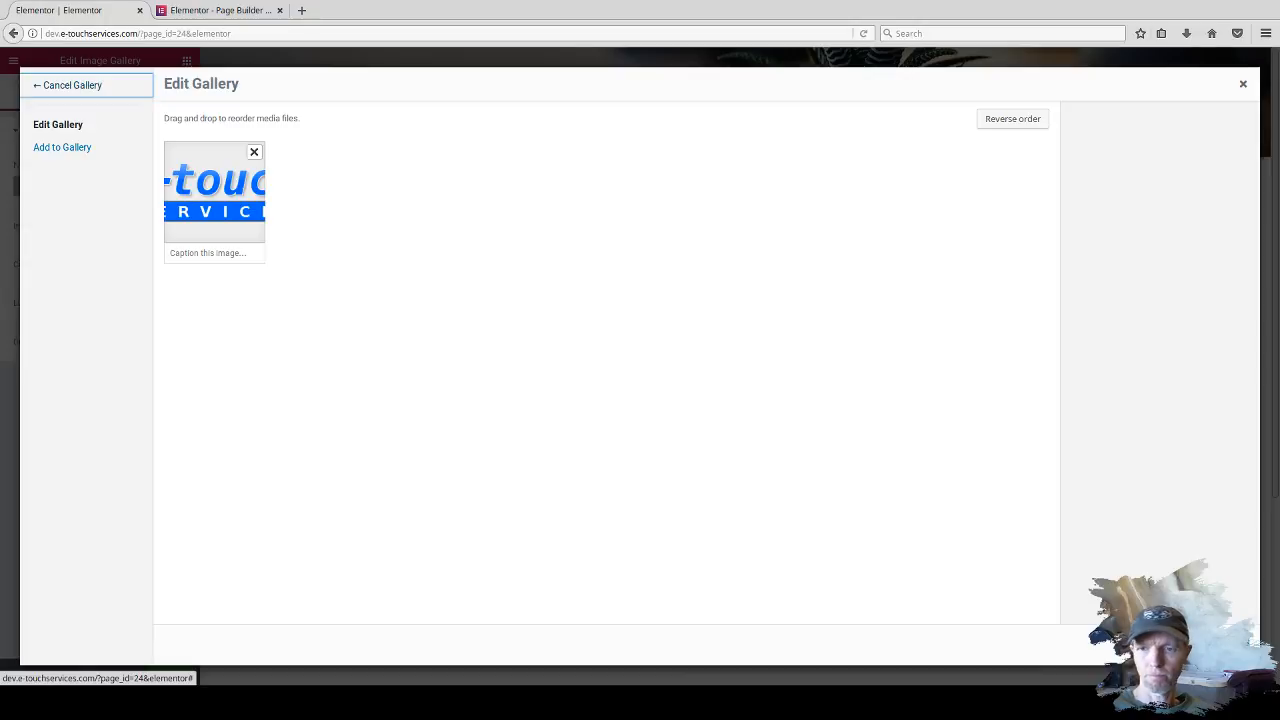
pyautogui.click(1190, 645)
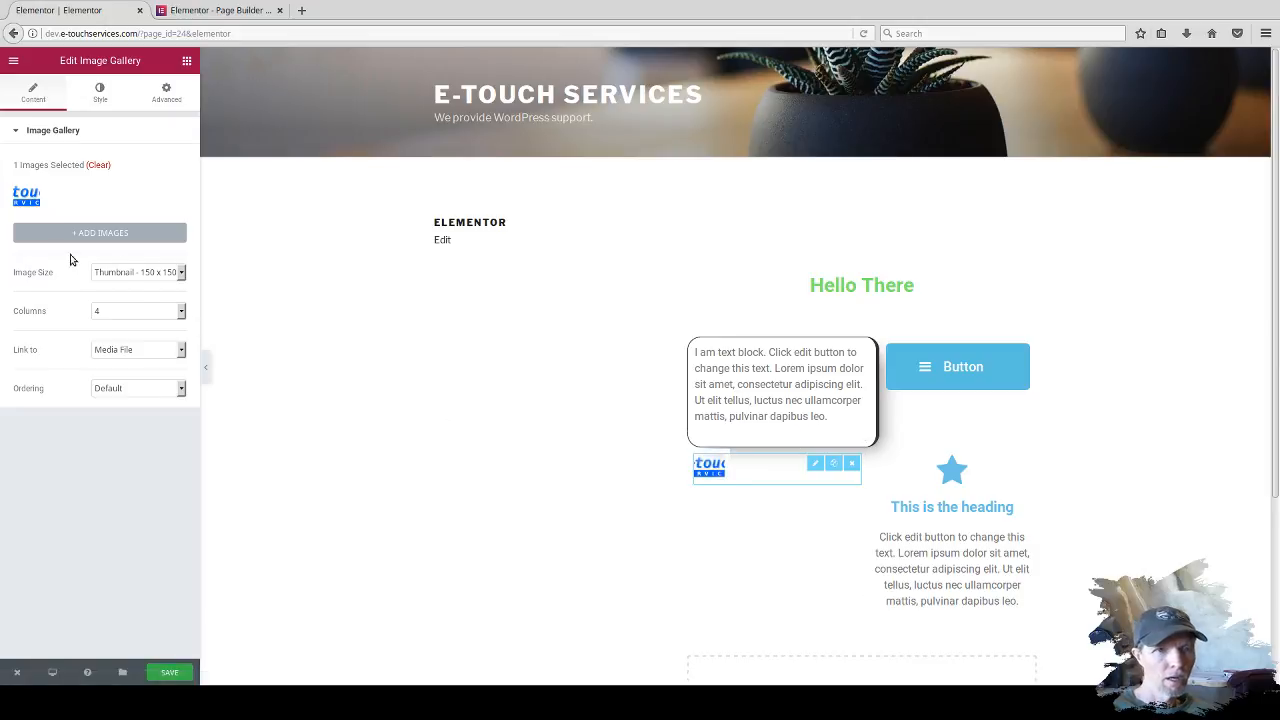
pyautogui.click(182, 275)
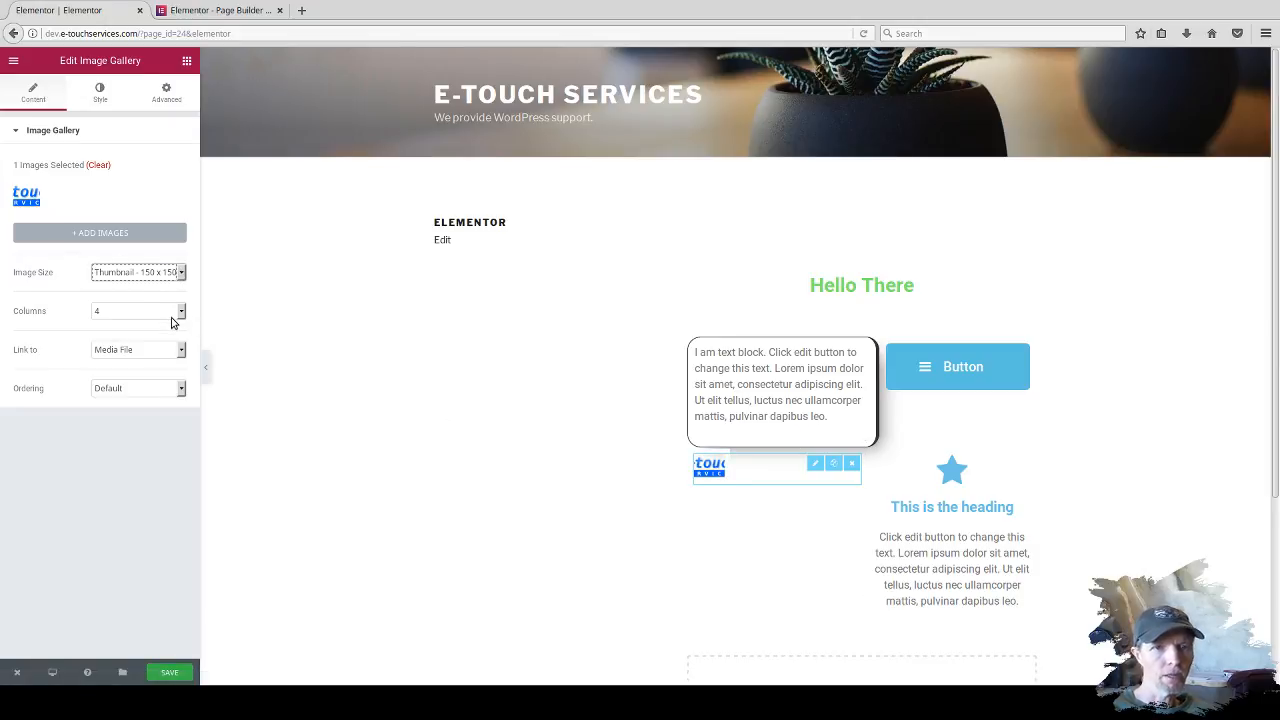
pyautogui.click(170, 316)
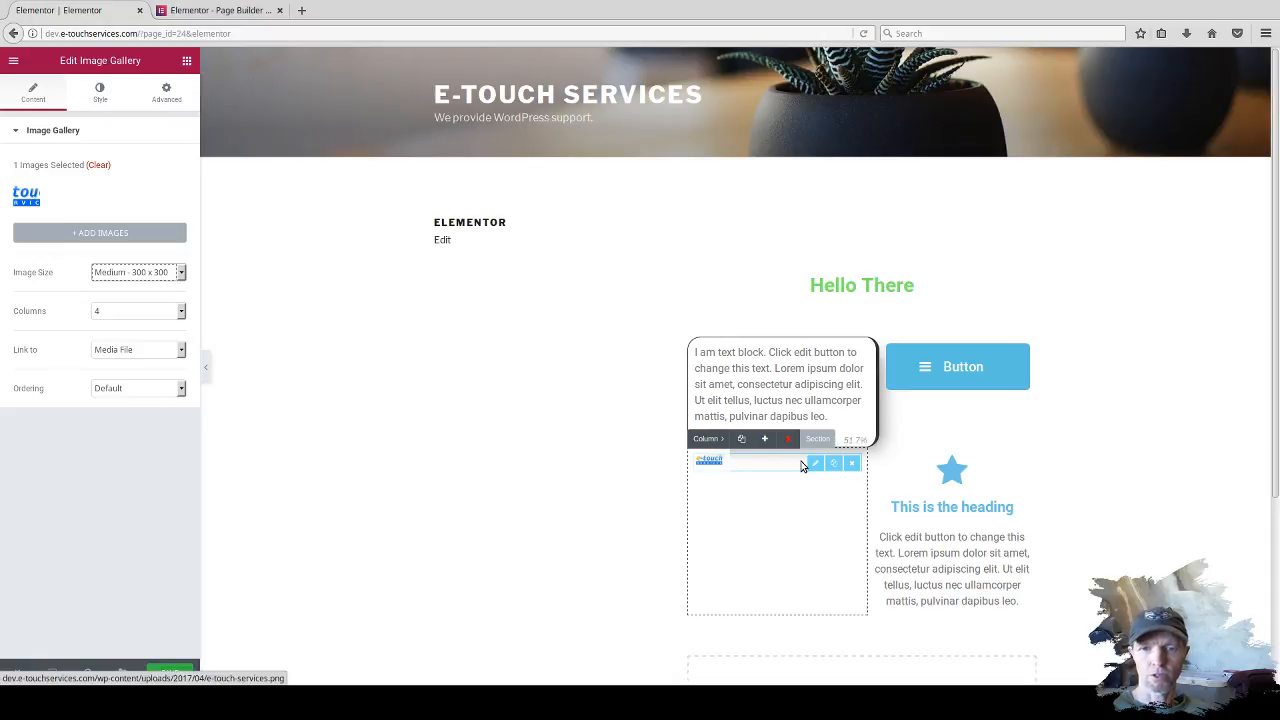
# Add a single-column section at the end of the page and move the image gallery's column into it.
pyautogui.scroll(-2, 814, 517)
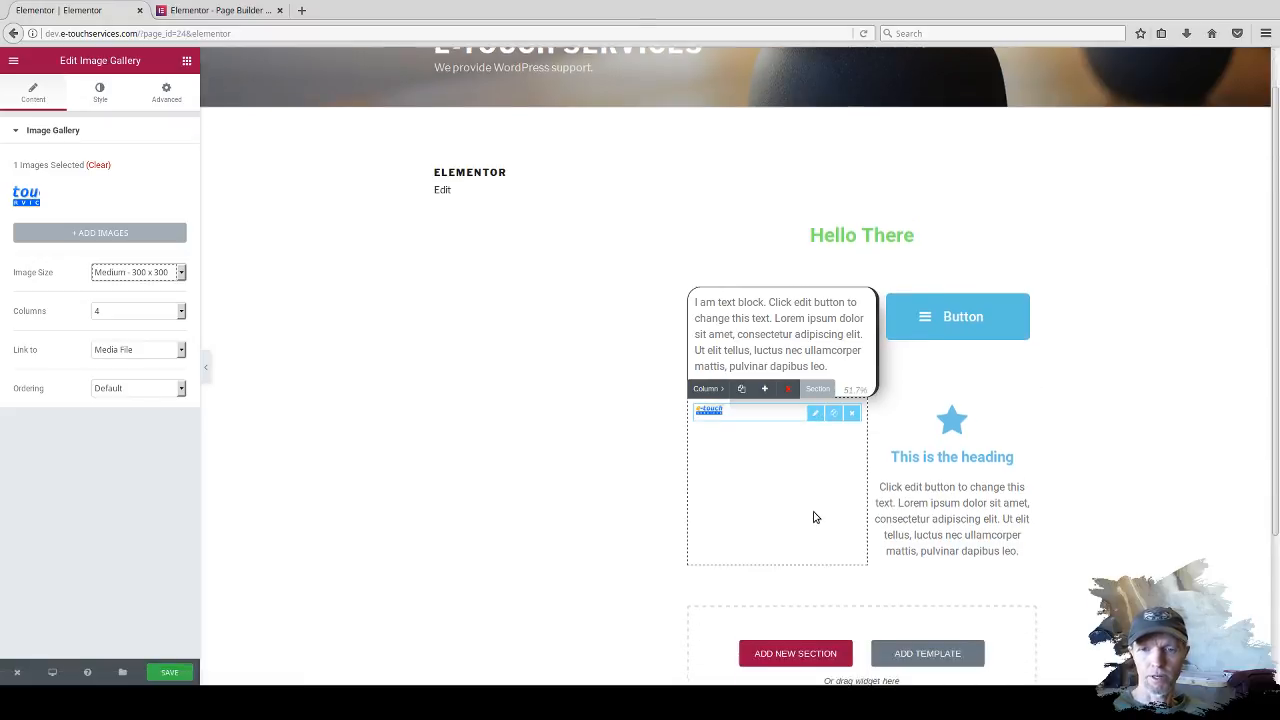
pyautogui.click(800, 589)
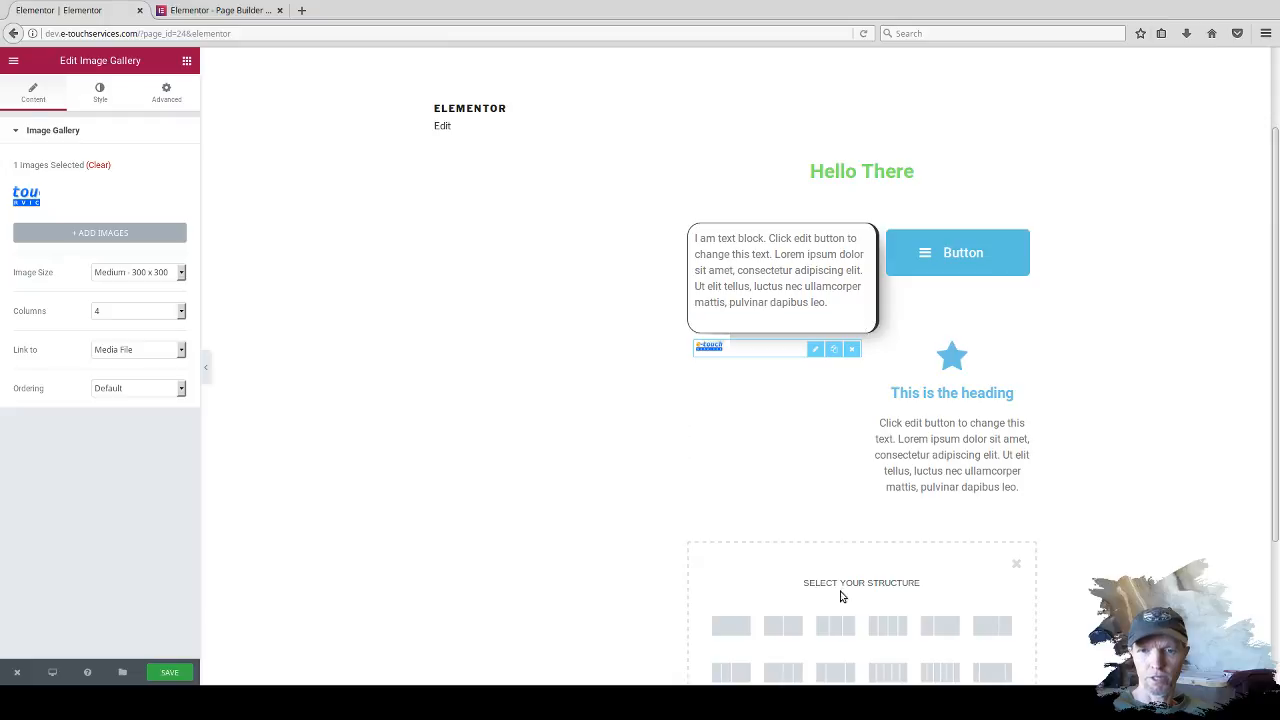
pyautogui.click(749, 634)
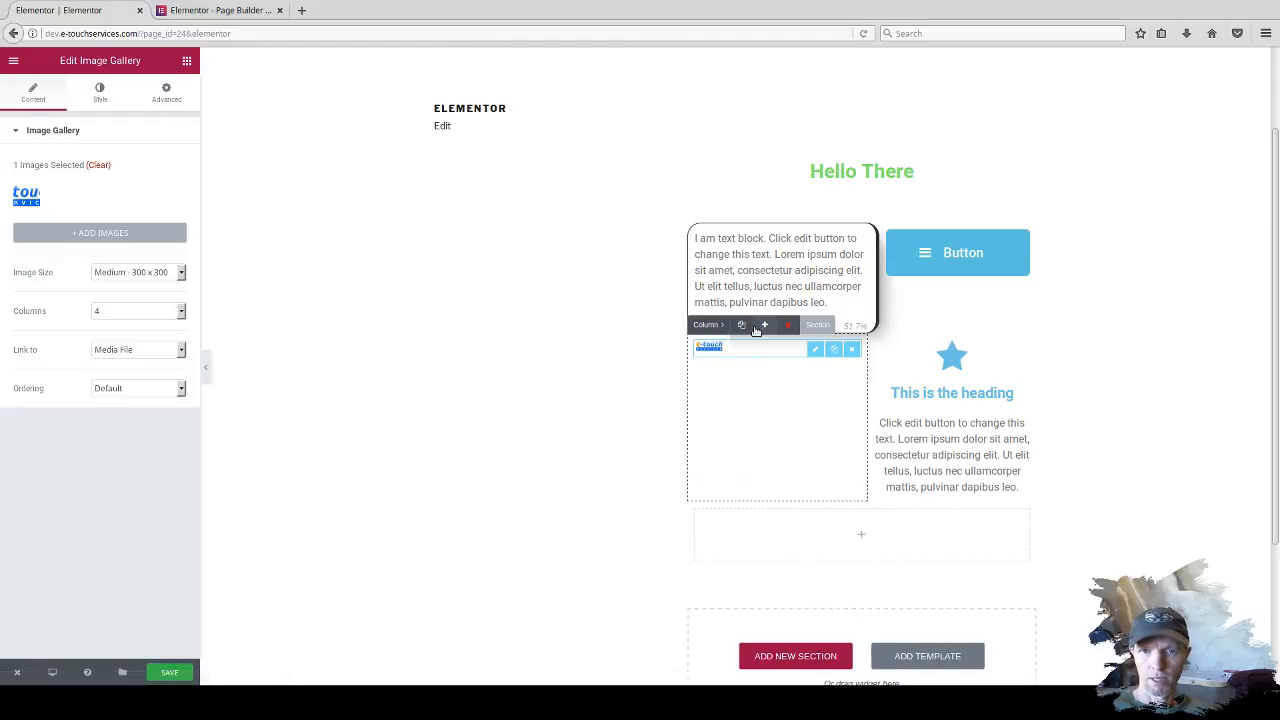
pyautogui.moveTo(714, 326); pyautogui.dragTo(866, 603)
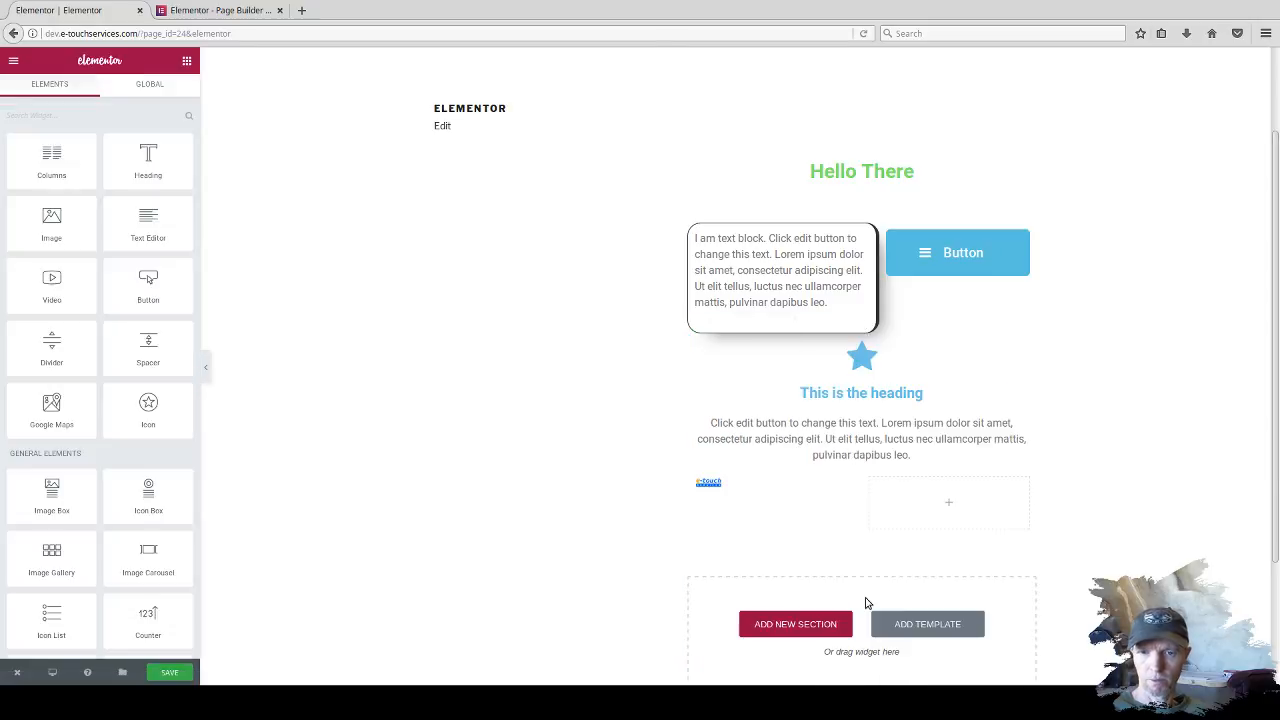
# Add a single-column section at the end of the page, below the image gallery.
pyautogui.scroll(-3, 1077, 538)
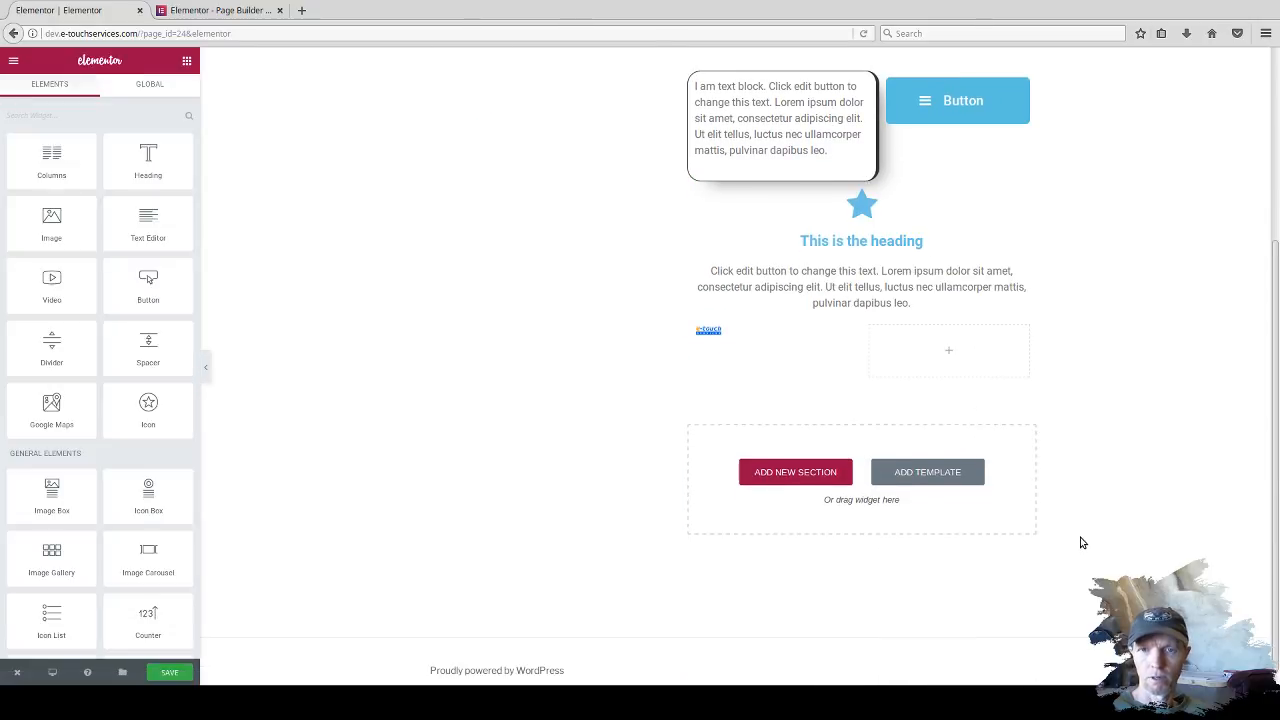
pyautogui.scroll(2, 1081, 542)
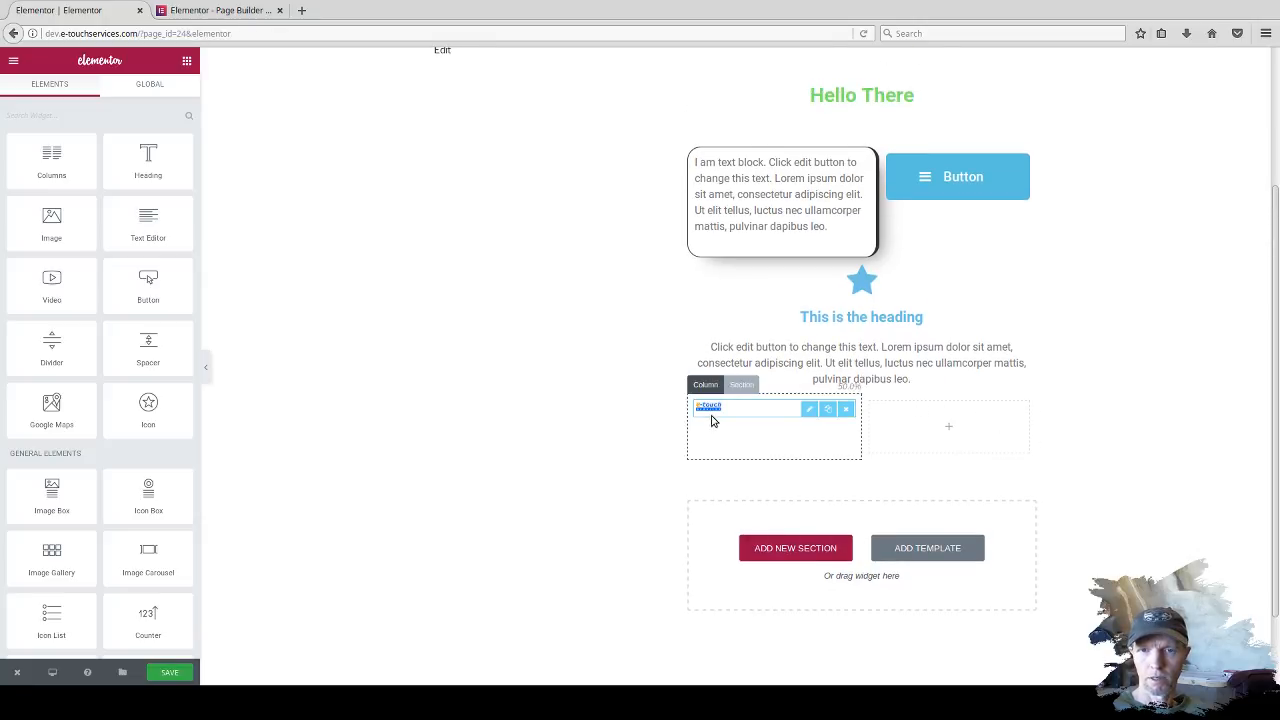
pyautogui.scroll(-2, 791, 466)
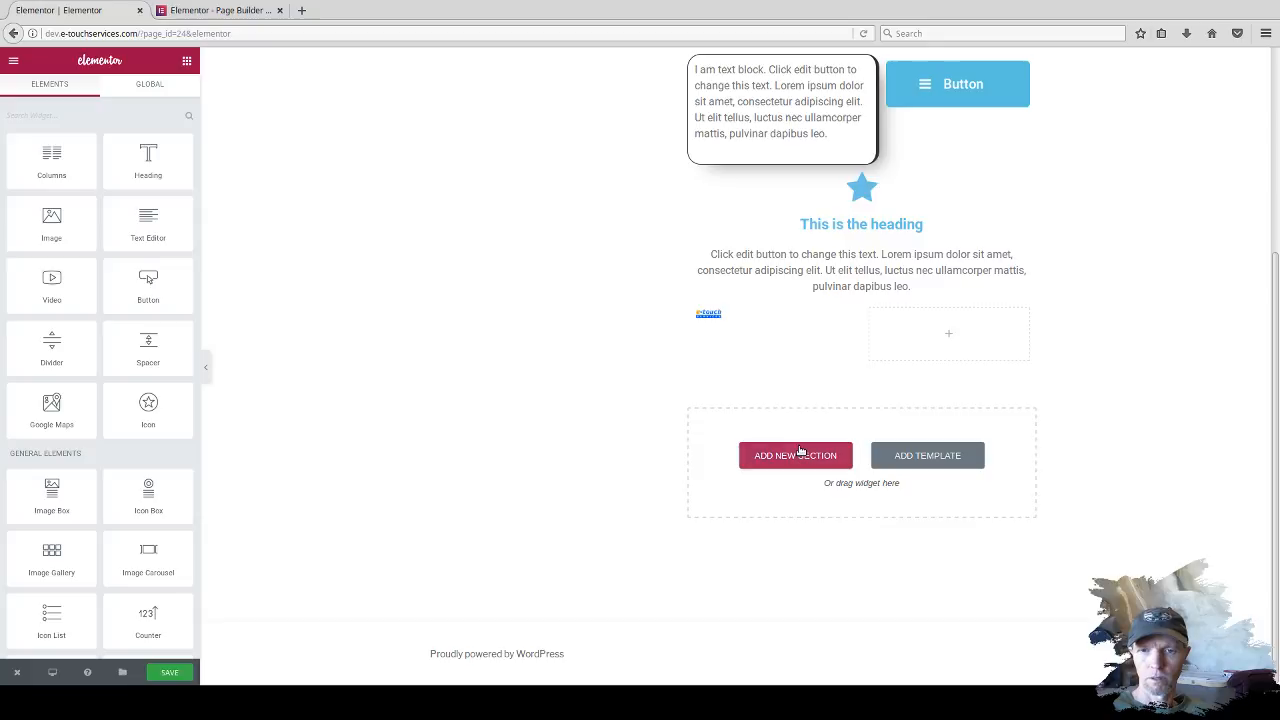
pyautogui.click(802, 456)
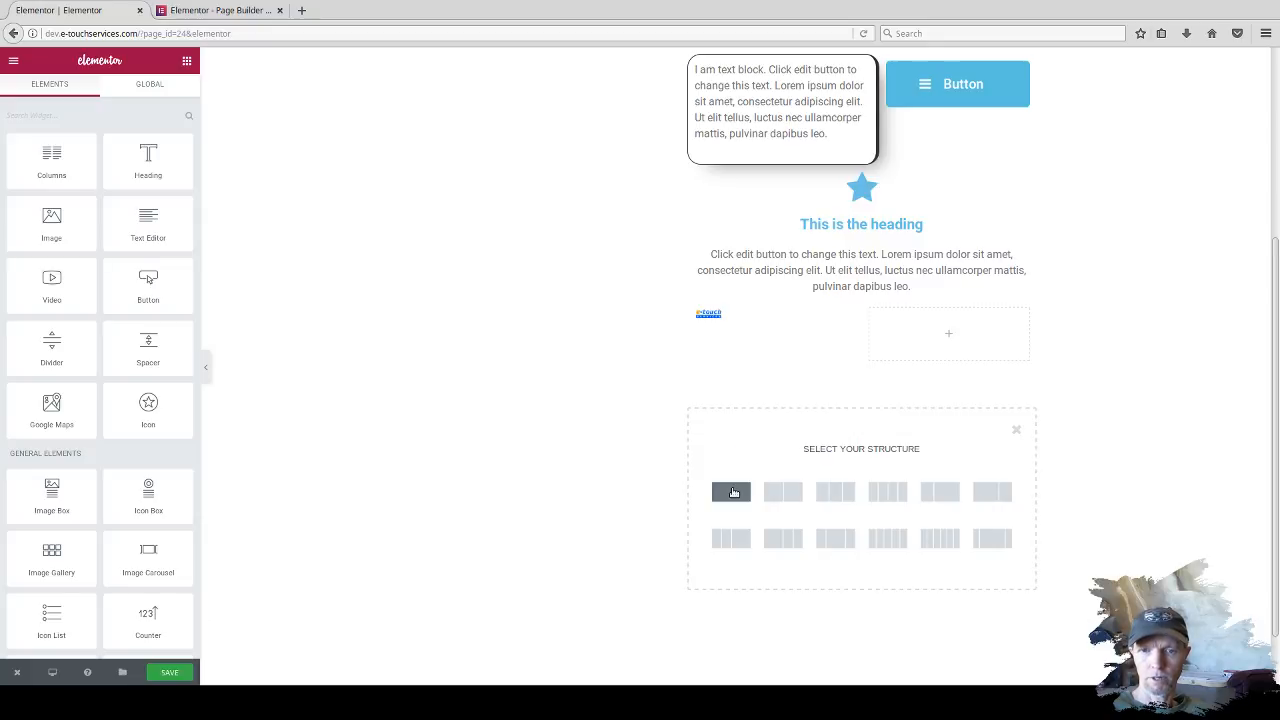
pyautogui.click(735, 490)
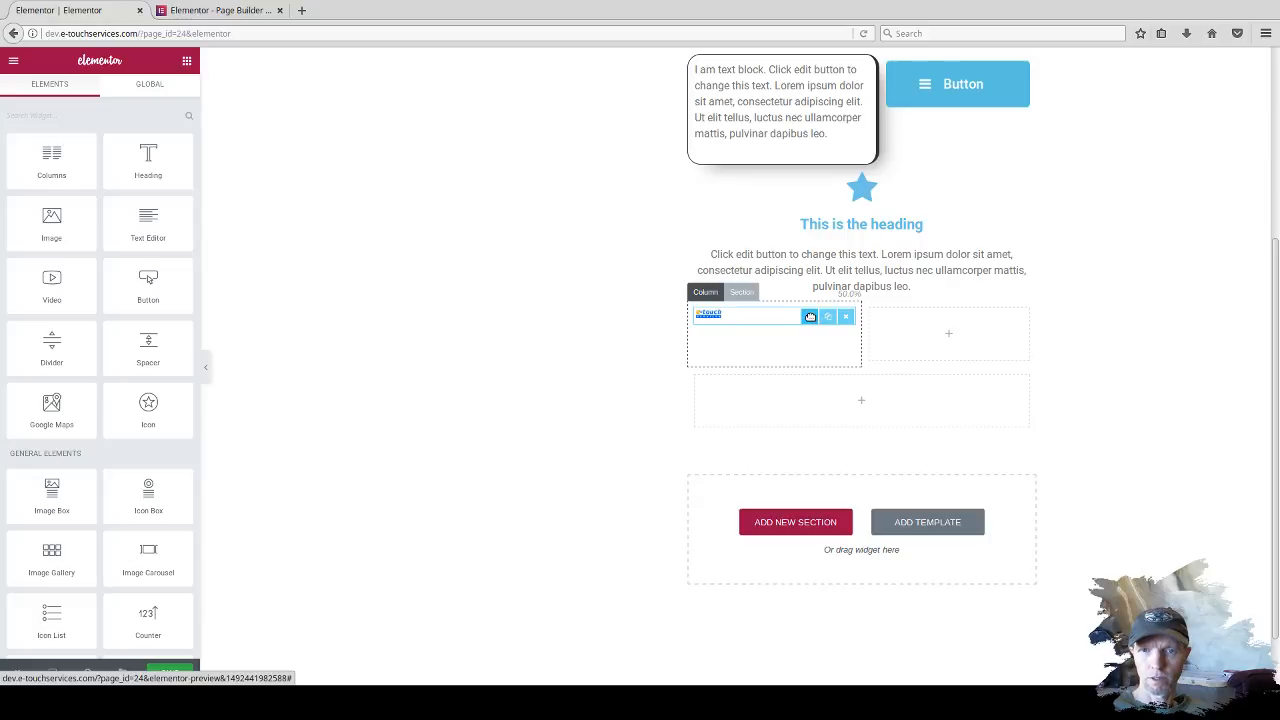
# Duplicate the image gallery and move the column holding both galleries into the new section.
pyautogui.click(829, 317)
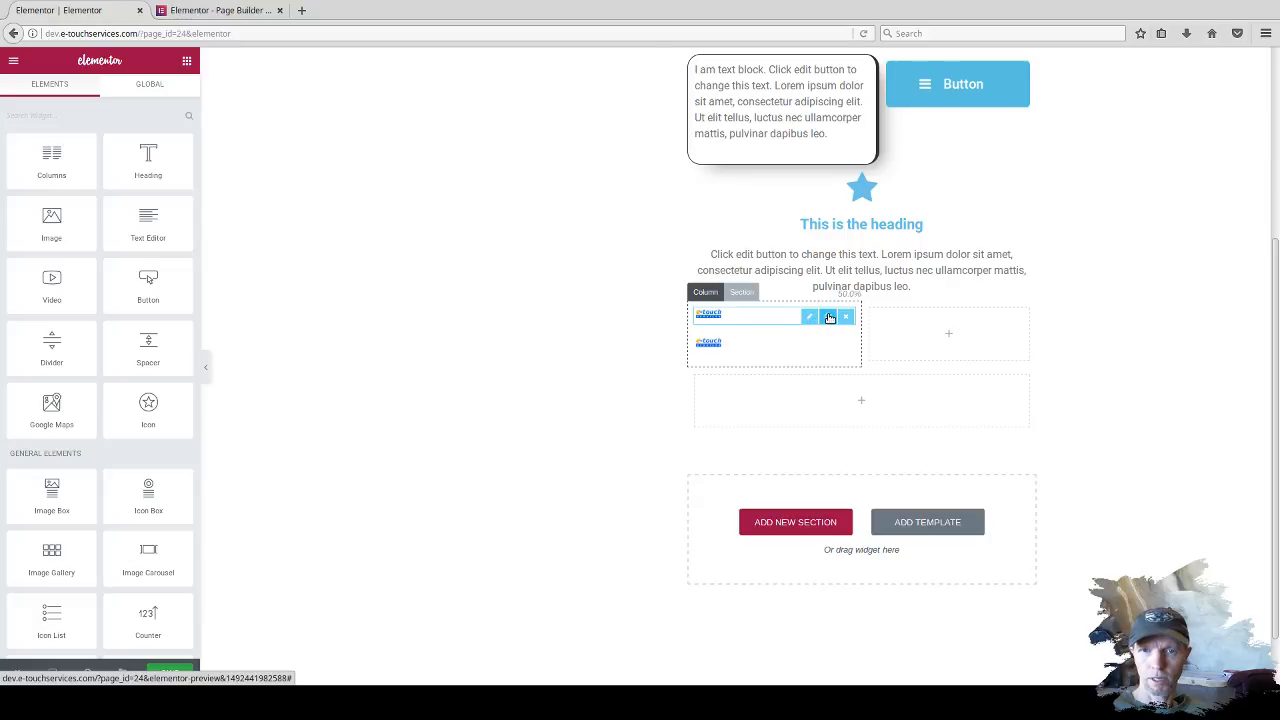
pyautogui.click(703, 292)
pyautogui.moveTo(705, 292); pyautogui.dragTo(757, 404)
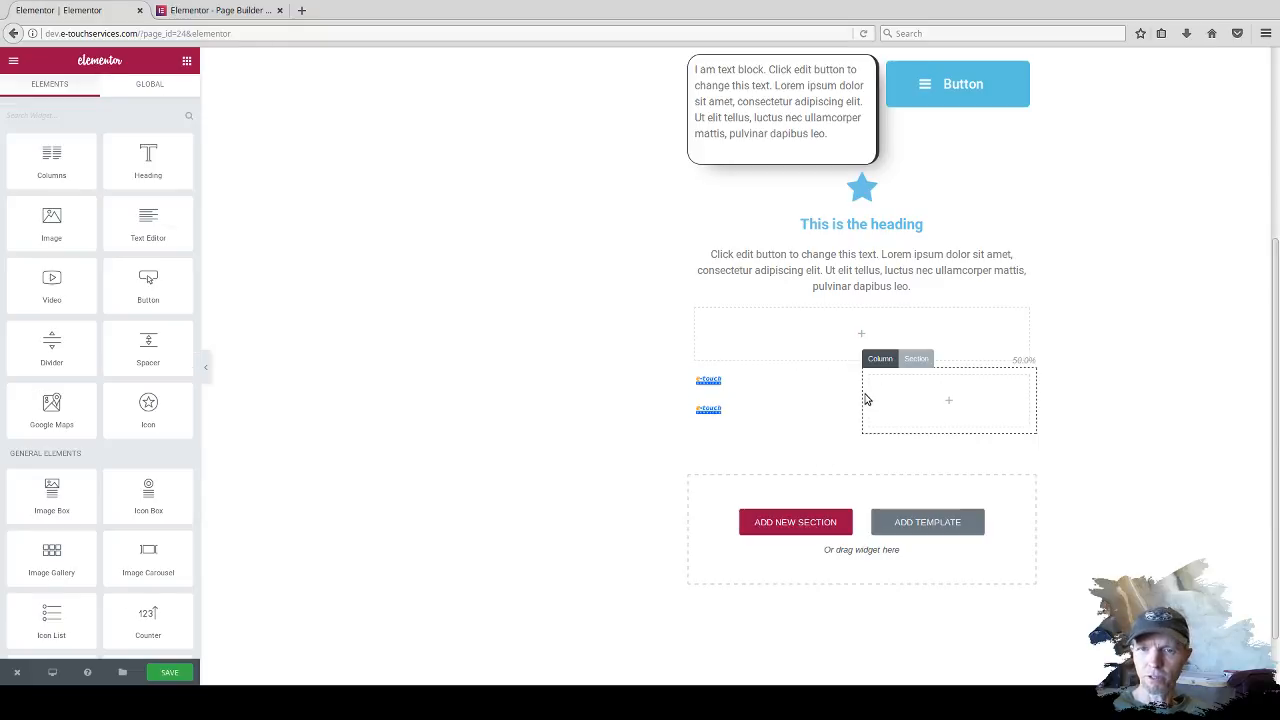
# Delete the empty column beside the two galleries and the empty section above them.
pyautogui.click(887, 360)
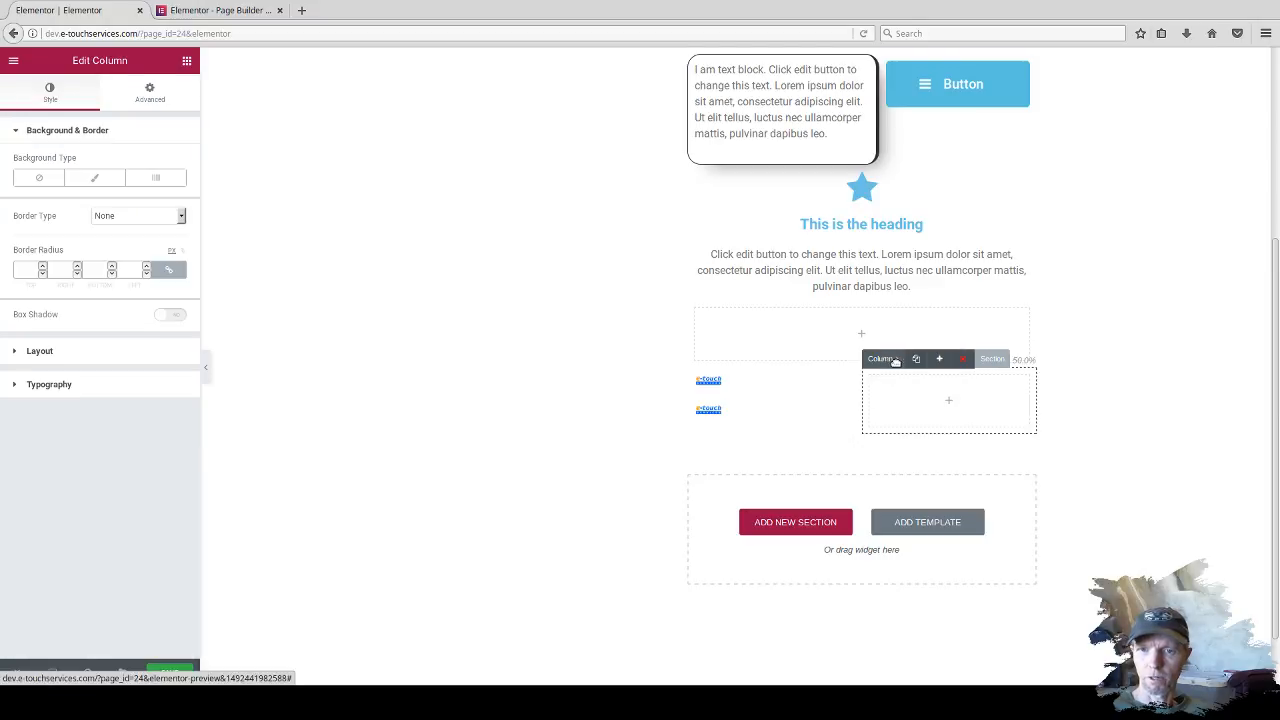
pyautogui.click(962, 358)
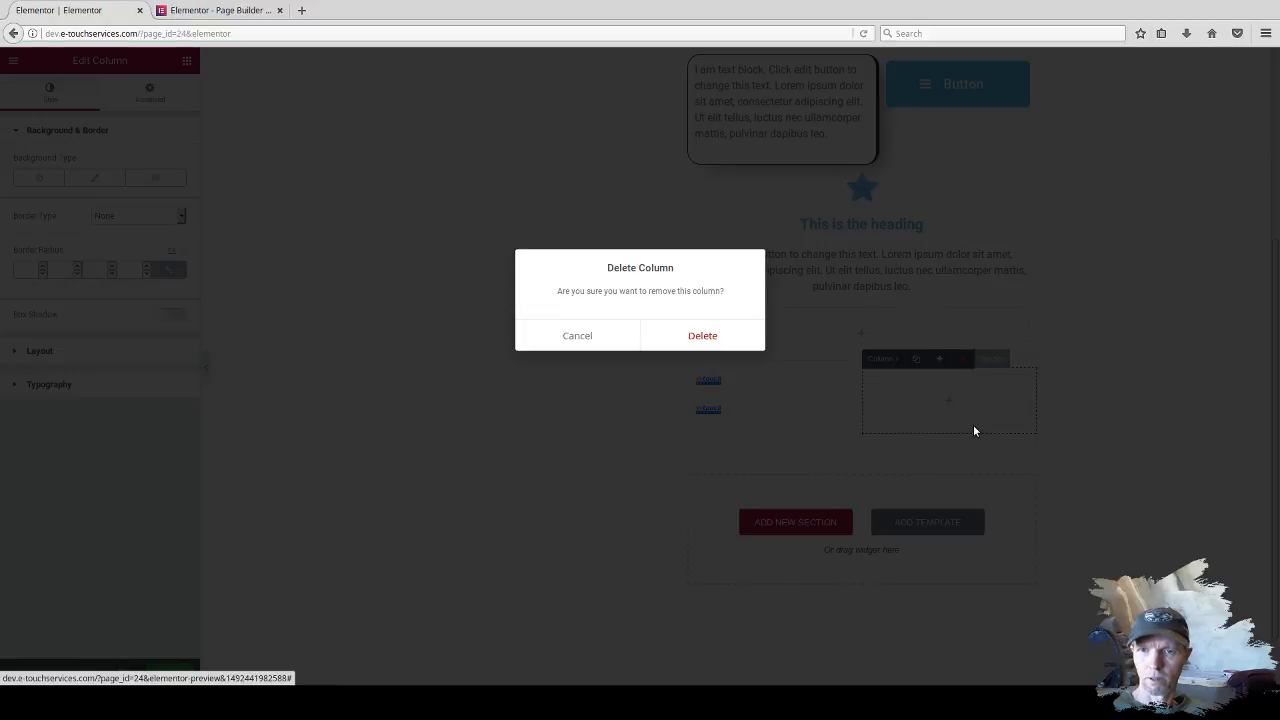
pyautogui.click(711, 336)
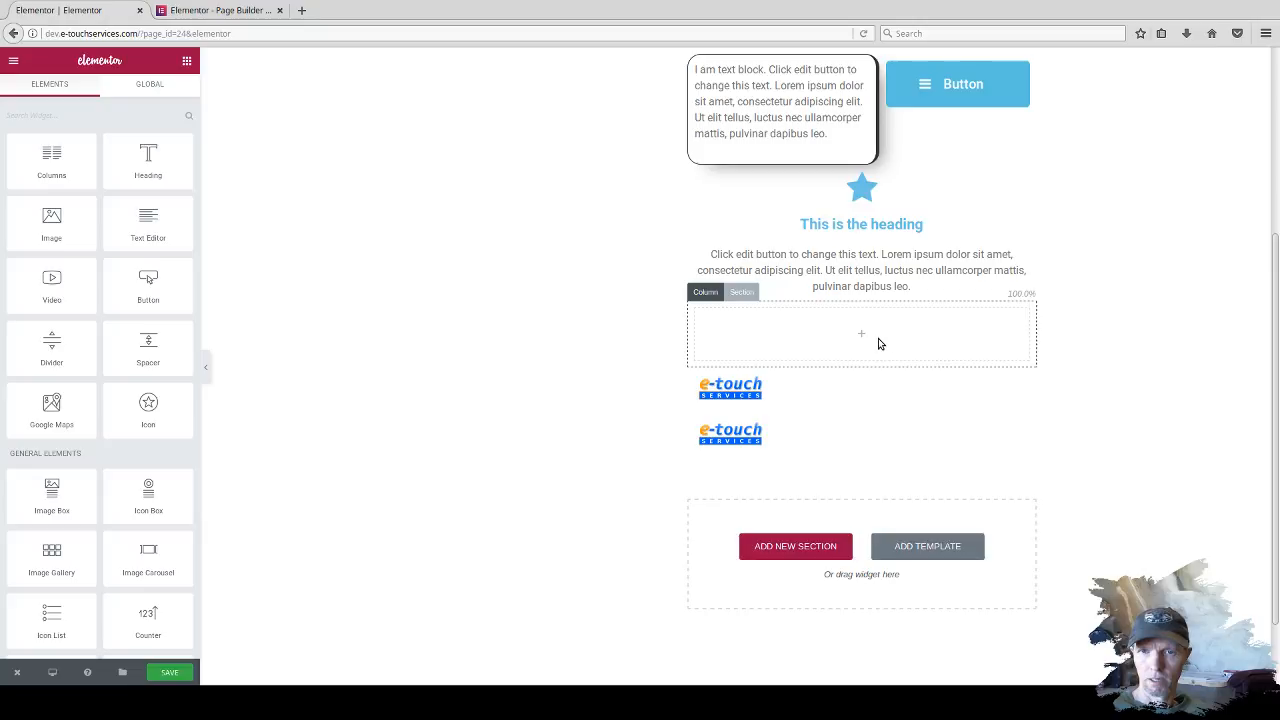
pyautogui.click(753, 291)
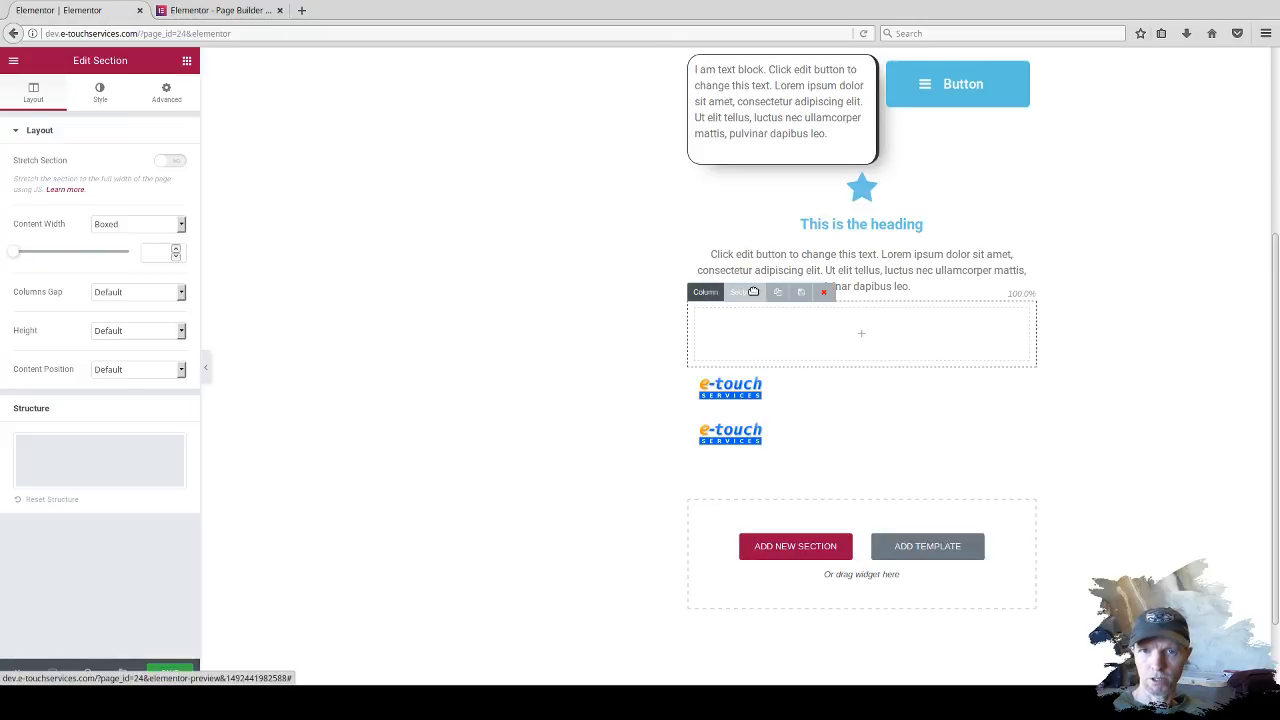
pyautogui.click(832, 295)
pyautogui.click(726, 335)
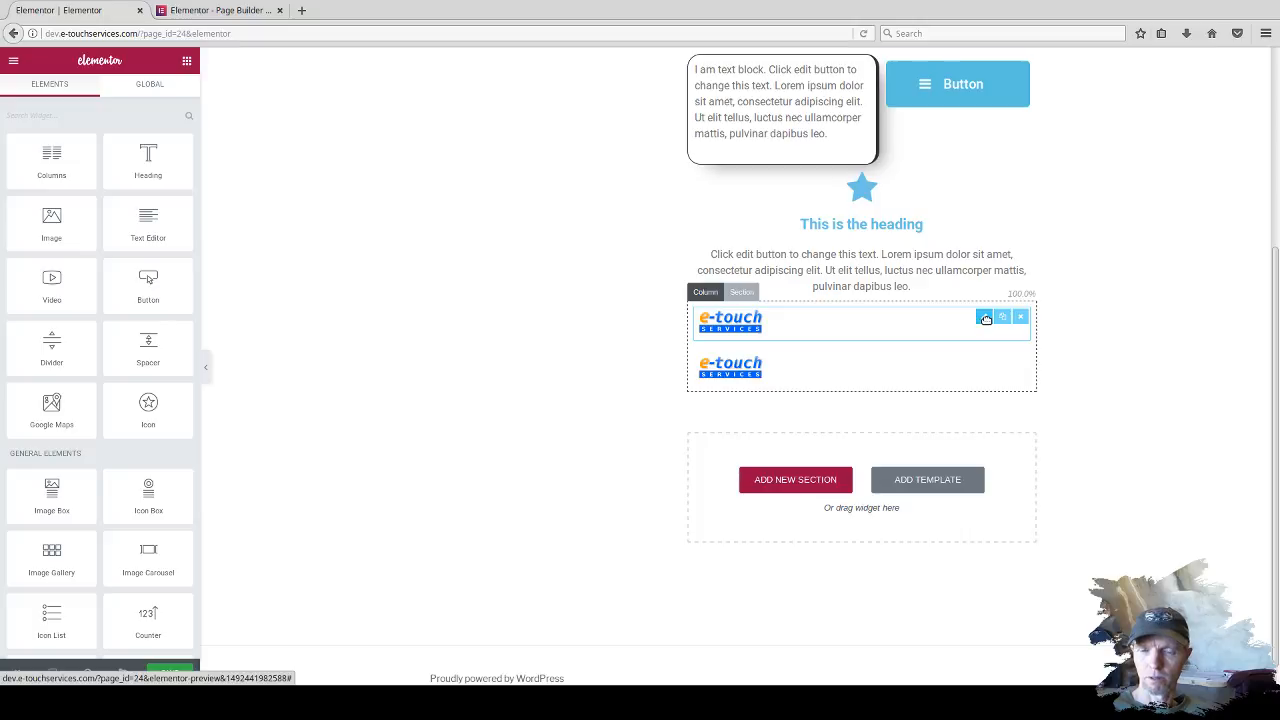
# Delete the upper of the two image galleries and place a Testimonial widget below the remaining one.
pyautogui.click(1021, 317)
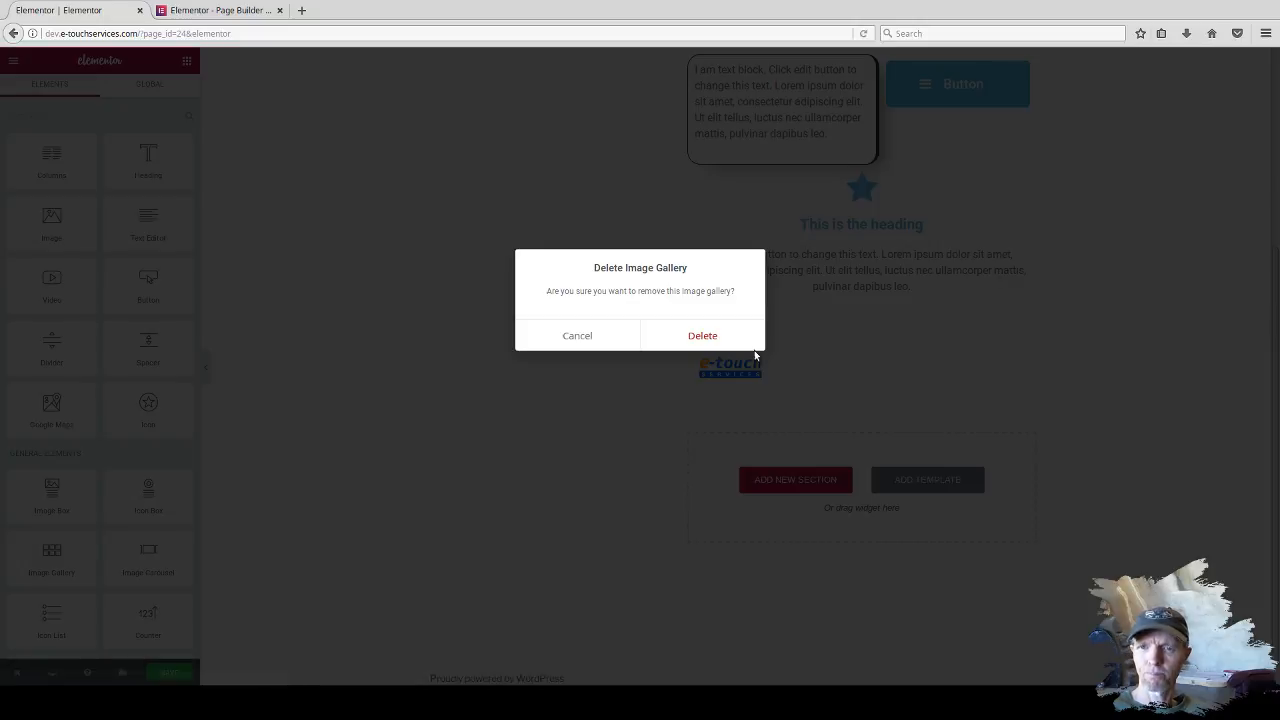
pyautogui.click(722, 339)
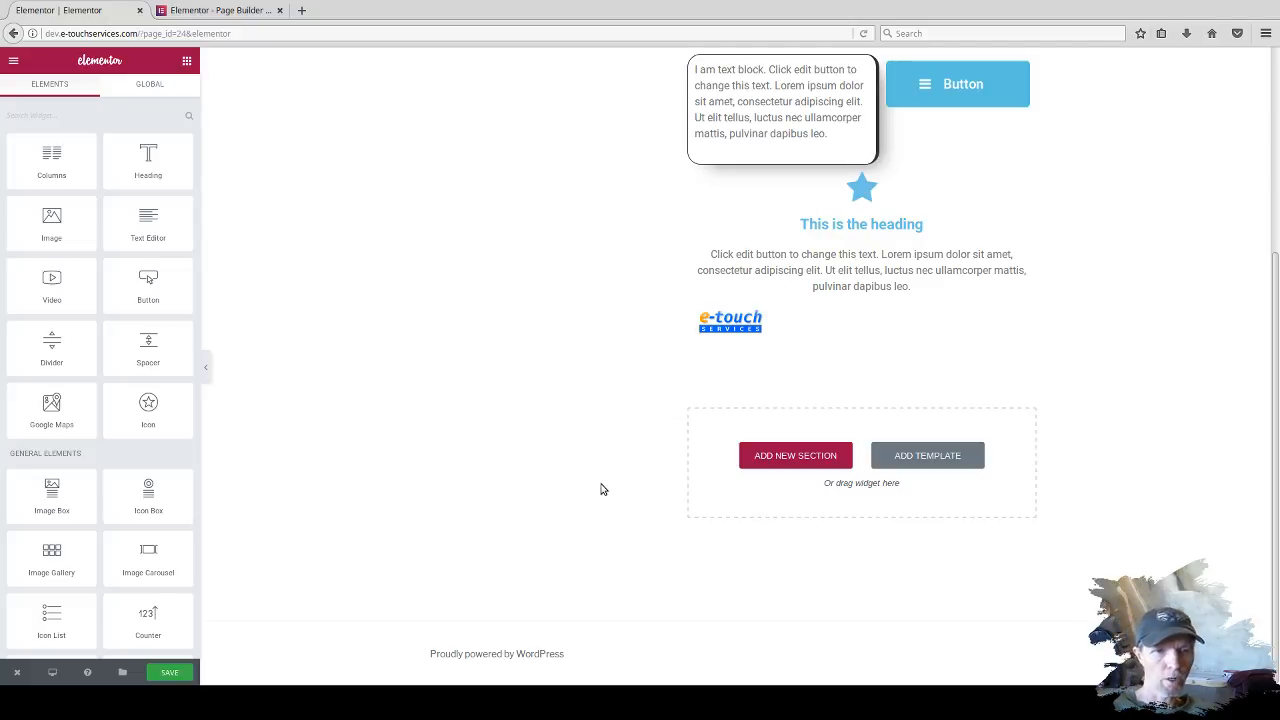
pyautogui.scroll(-2, 60, 468)
pyautogui.scroll(-1, 44, 470)
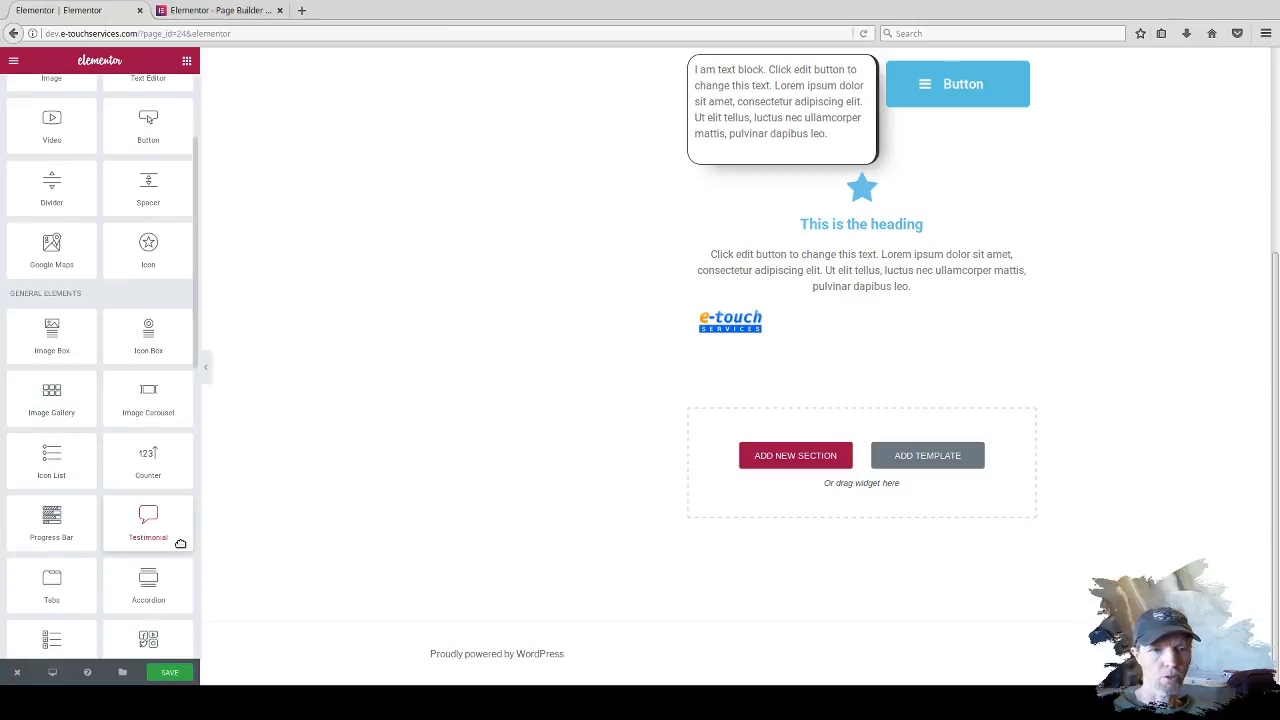
pyautogui.moveTo(152, 522); pyautogui.dragTo(857, 338)
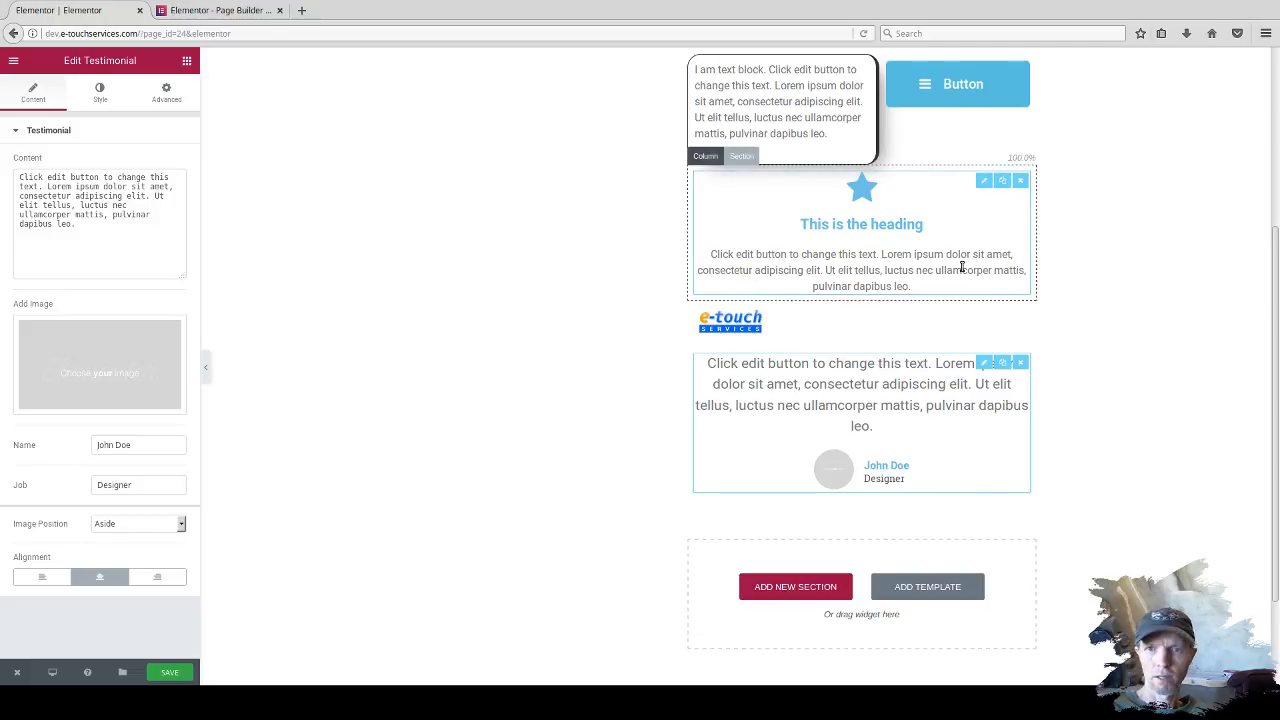
# Review the content settings of the Icon Box and of the Testimonial.
pyautogui.click(984, 181)
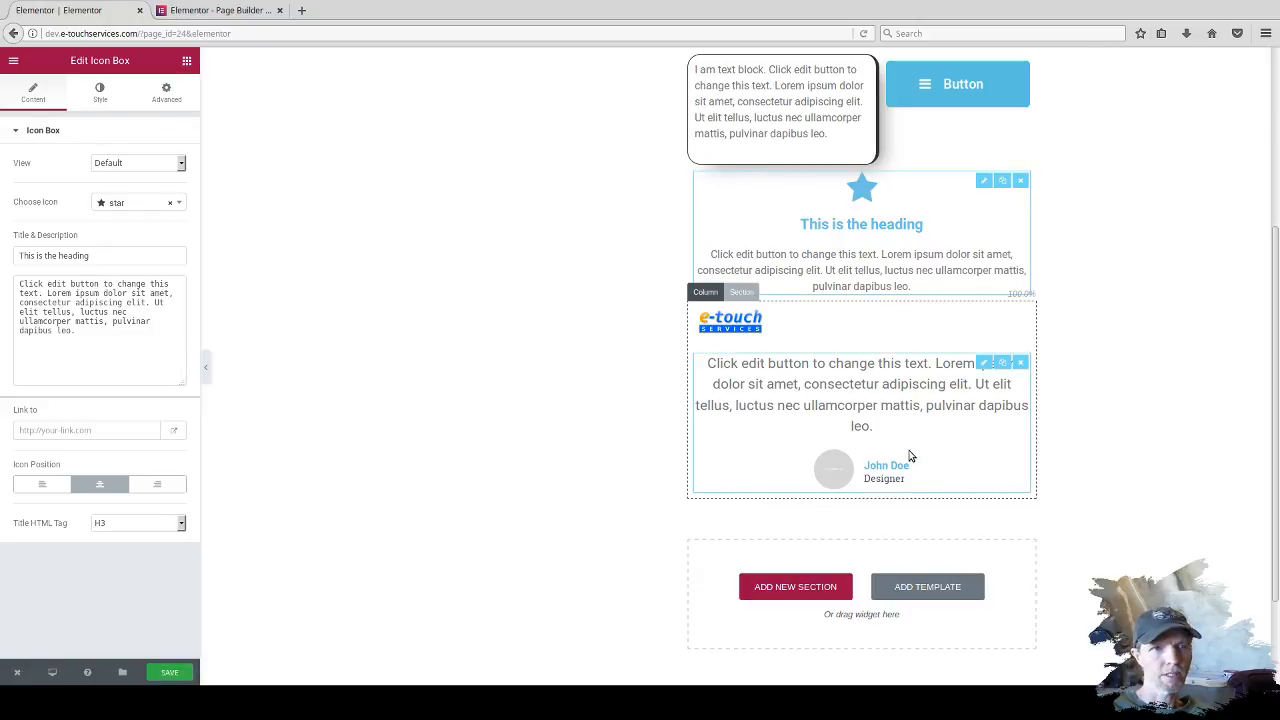
pyautogui.click(984, 364)
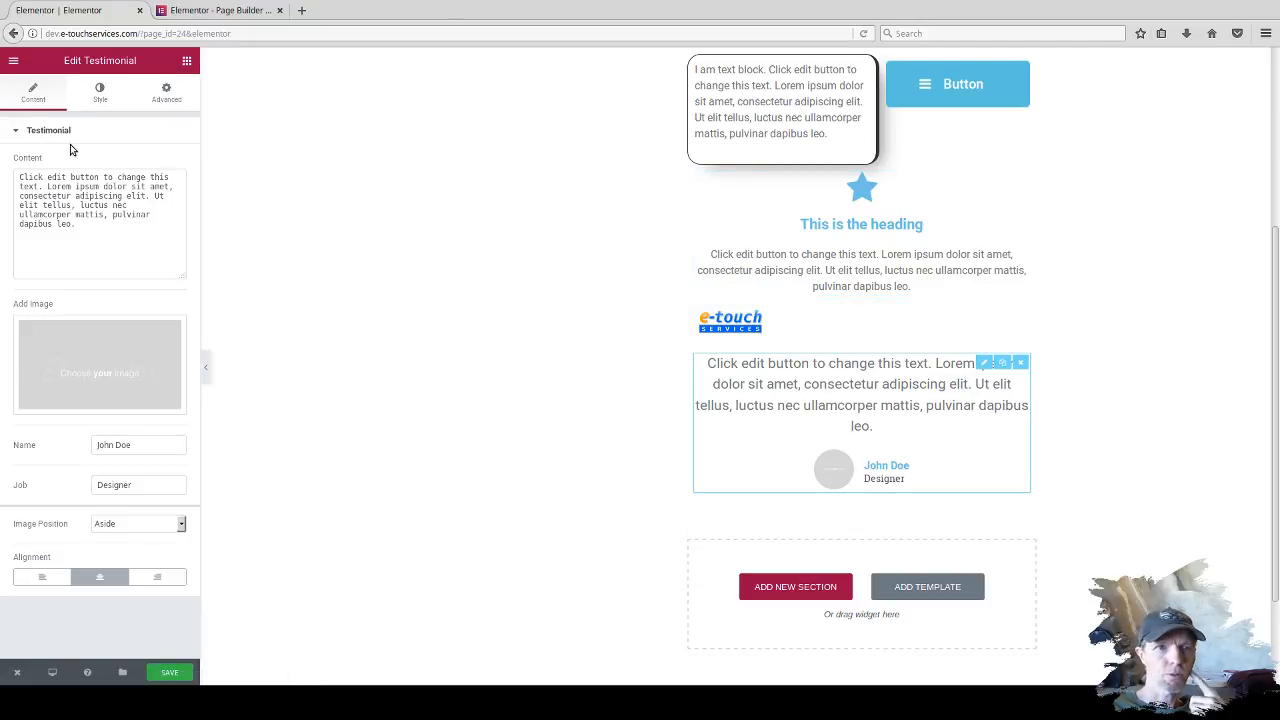
pyautogui.click(16, 133)
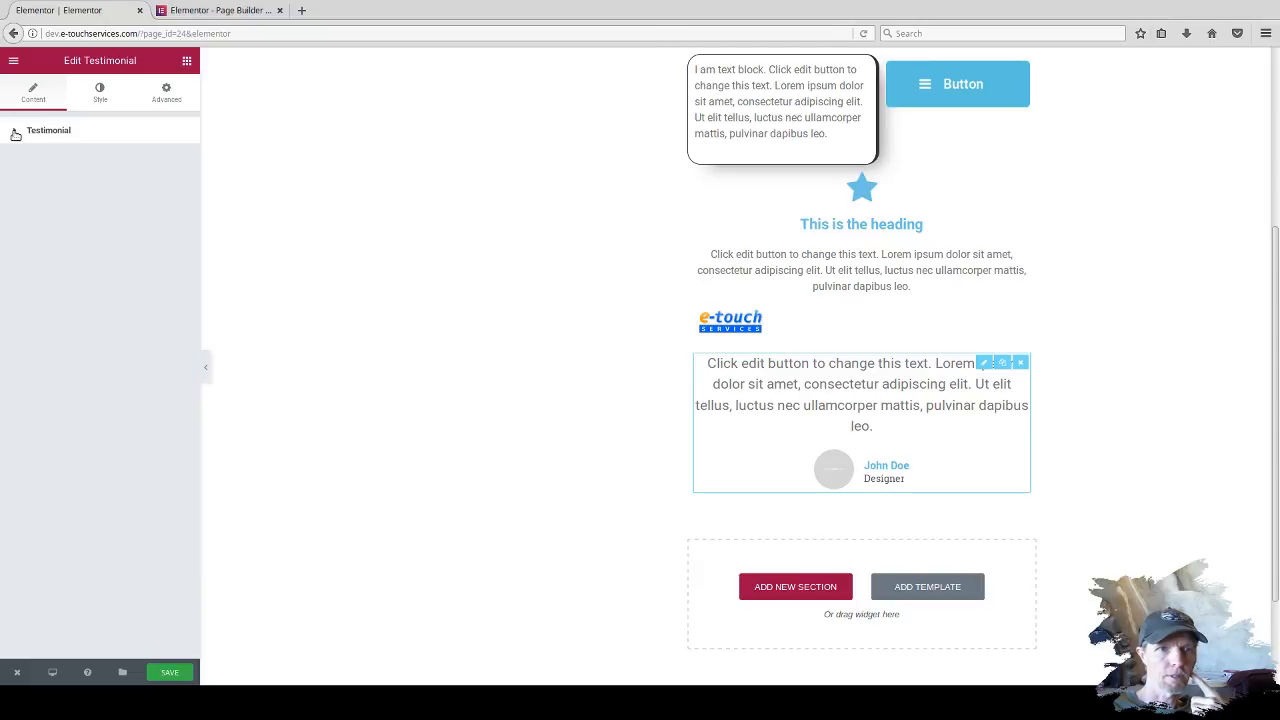
pyautogui.click(16, 133)
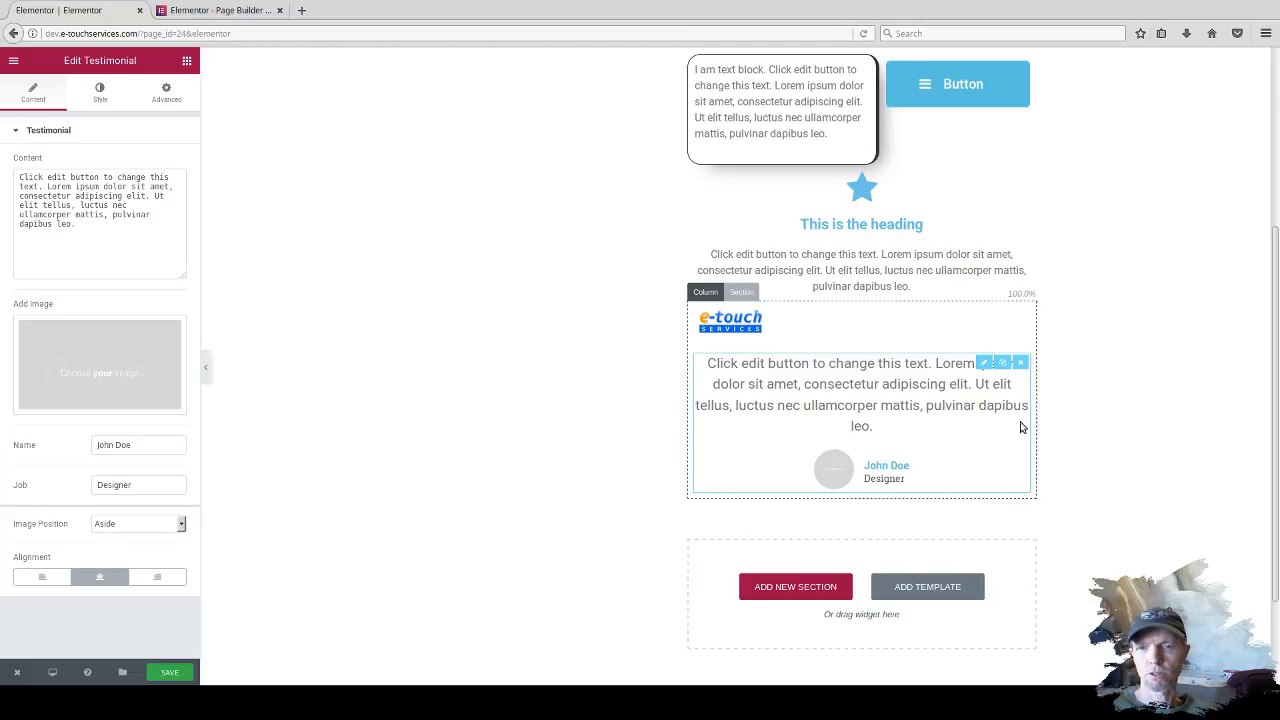
pyautogui.click(1089, 379)
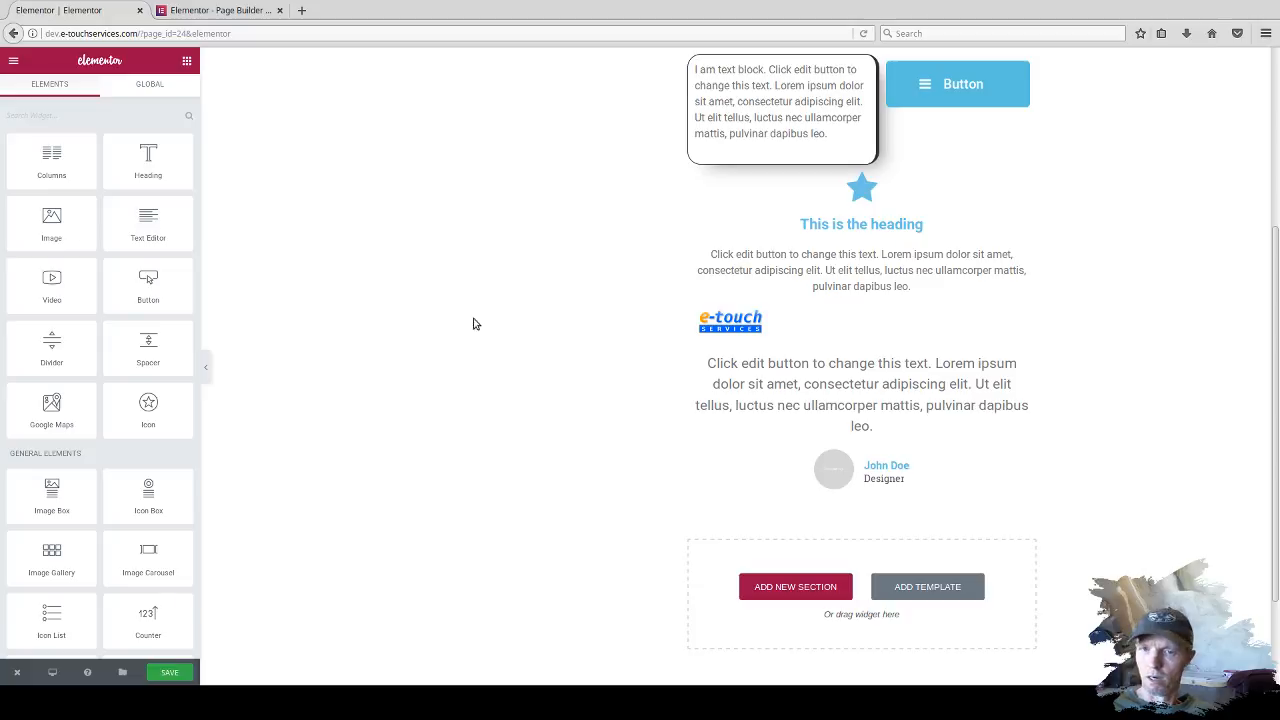
# Add a single-column section below the testimonial and place an empty Shortcode widget in it.
pyautogui.scroll(-5, 143, 530)
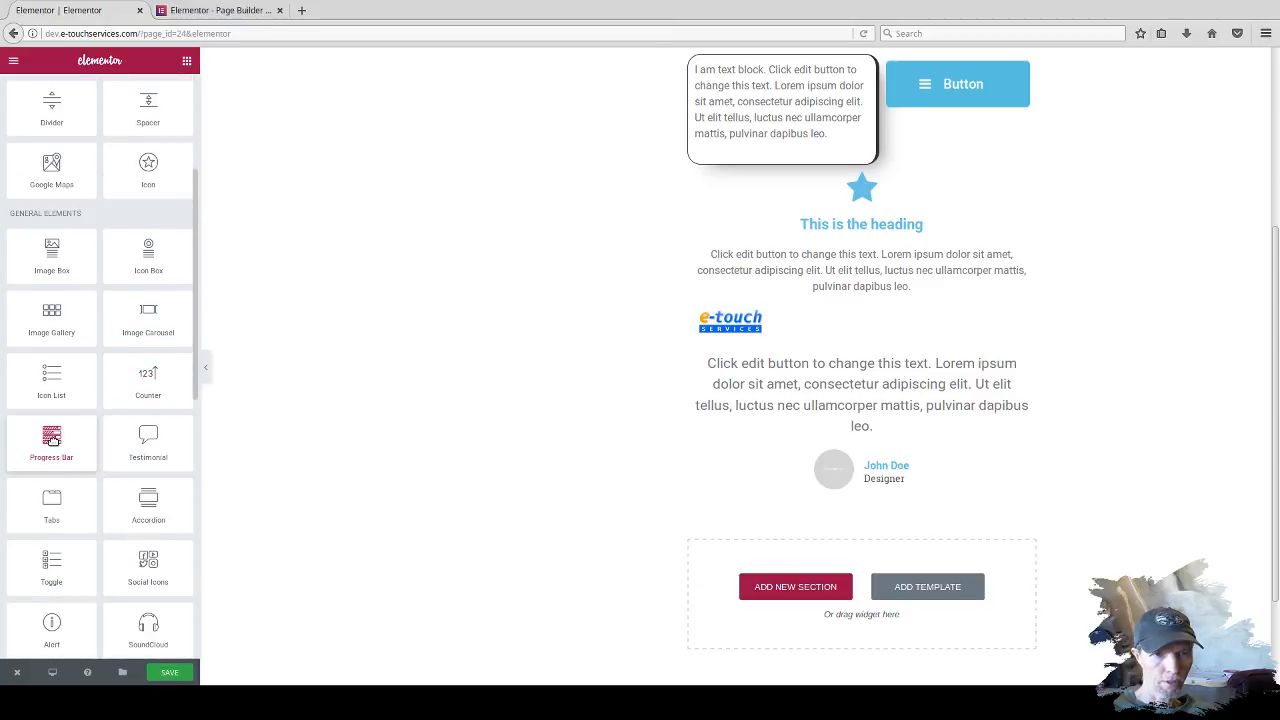
pyautogui.scroll(-1, 88, 458)
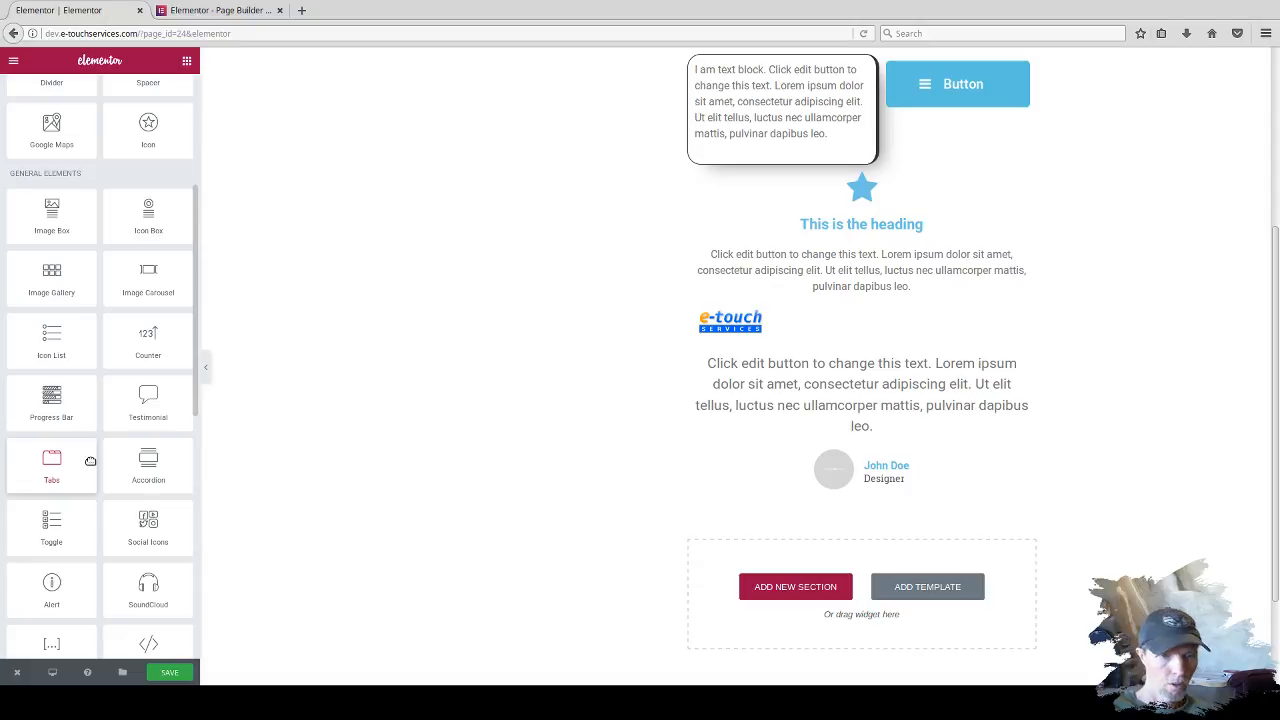
pyautogui.scroll(-1, 90, 461)
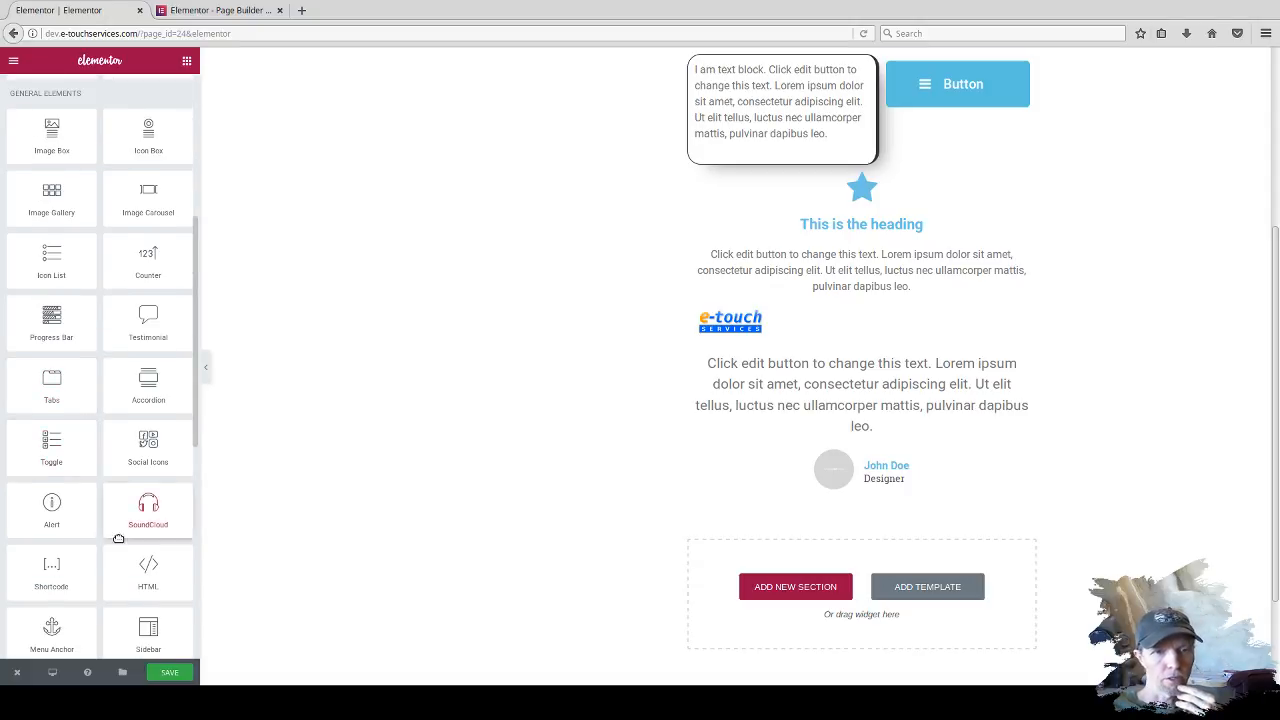
pyautogui.scroll(-2, 146, 526)
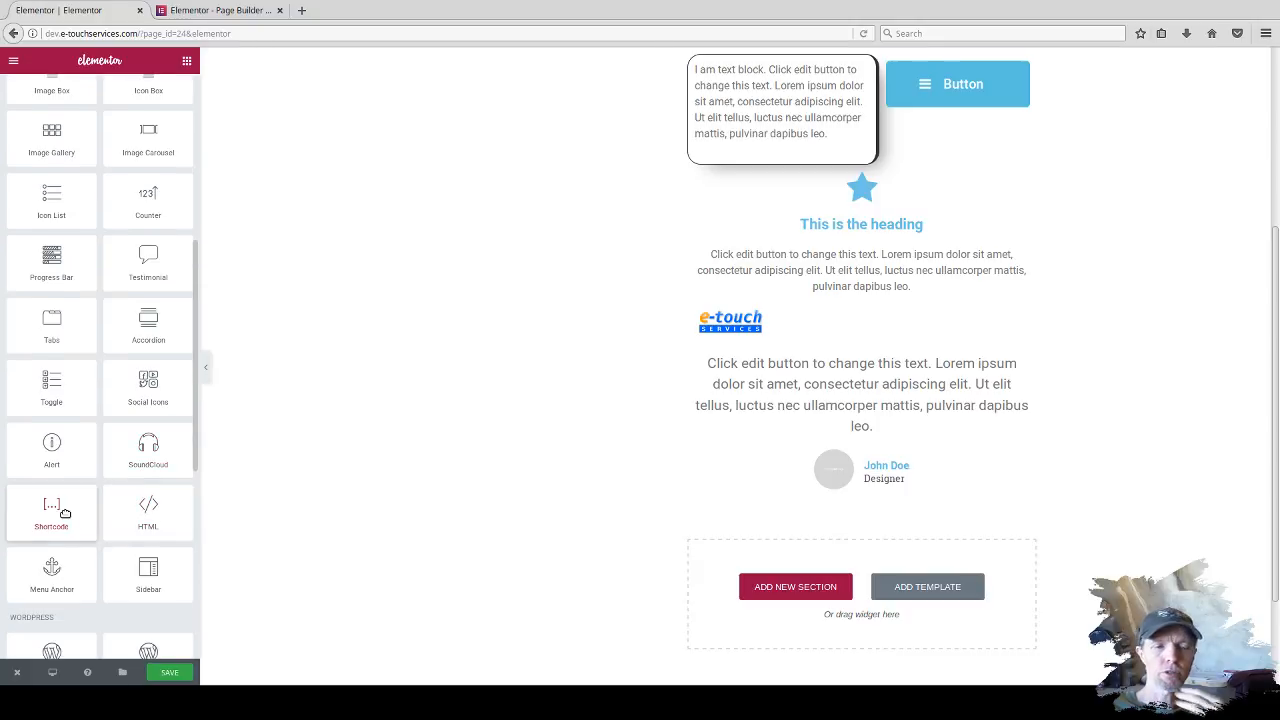
pyautogui.click(808, 585)
pyautogui.click(736, 628)
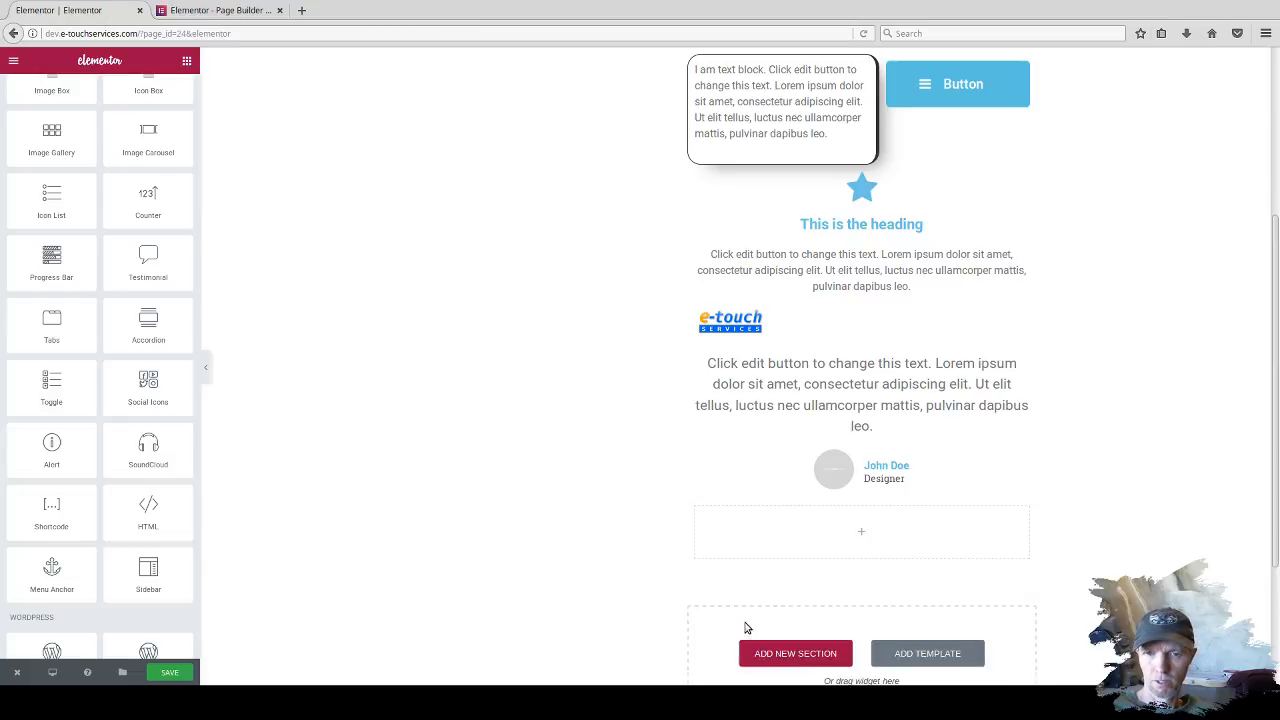
pyautogui.moveTo(53, 505); pyautogui.dragTo(829, 523)
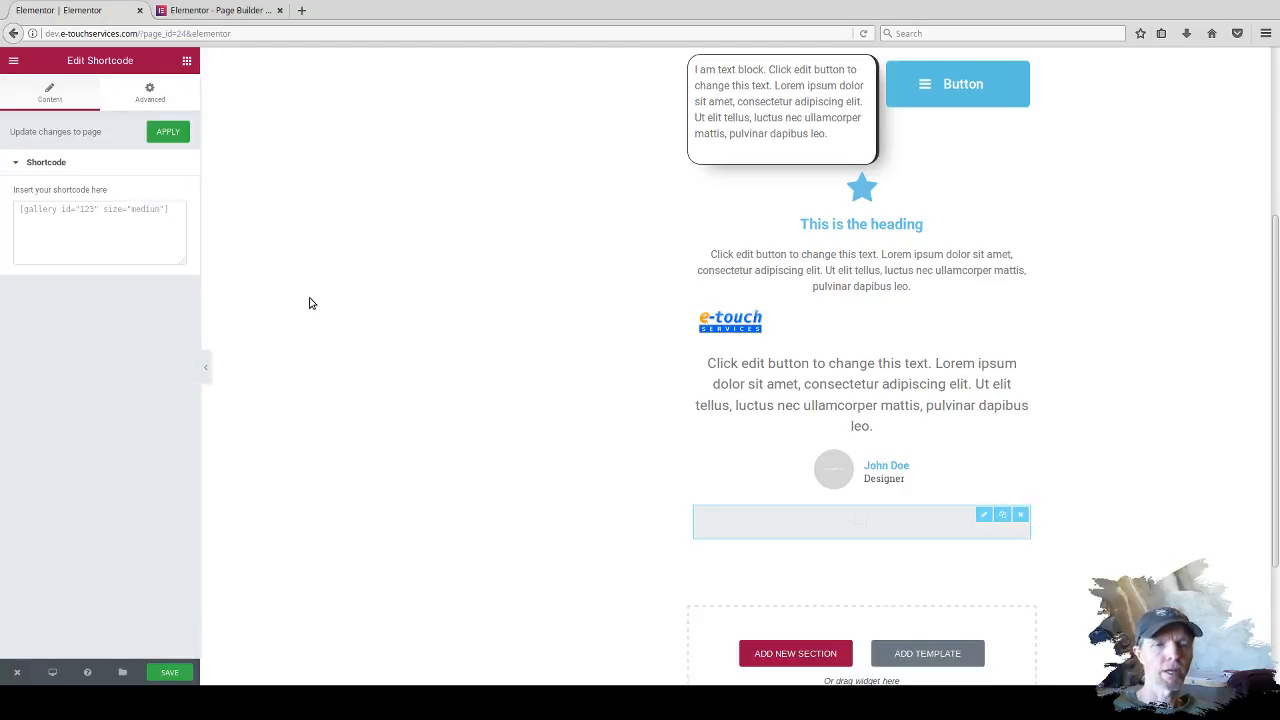
pyautogui.click(150, 212)
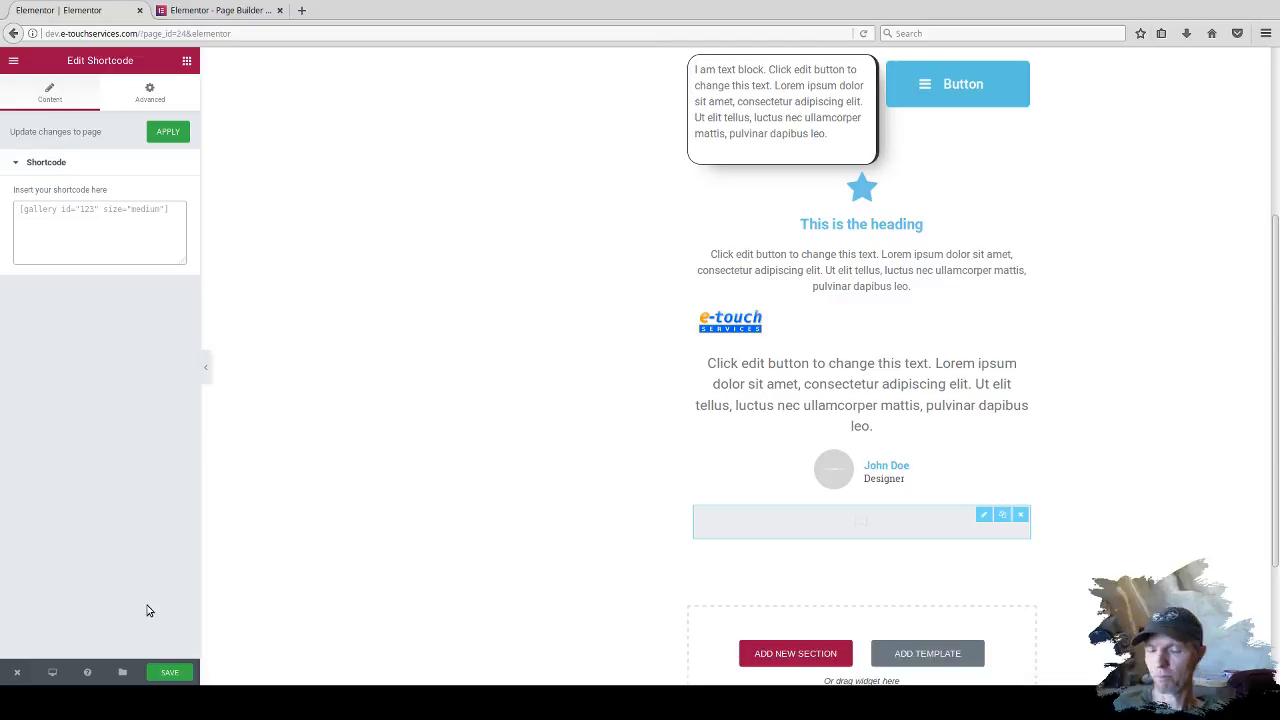
pyautogui.scroll(2, 1213, 458)
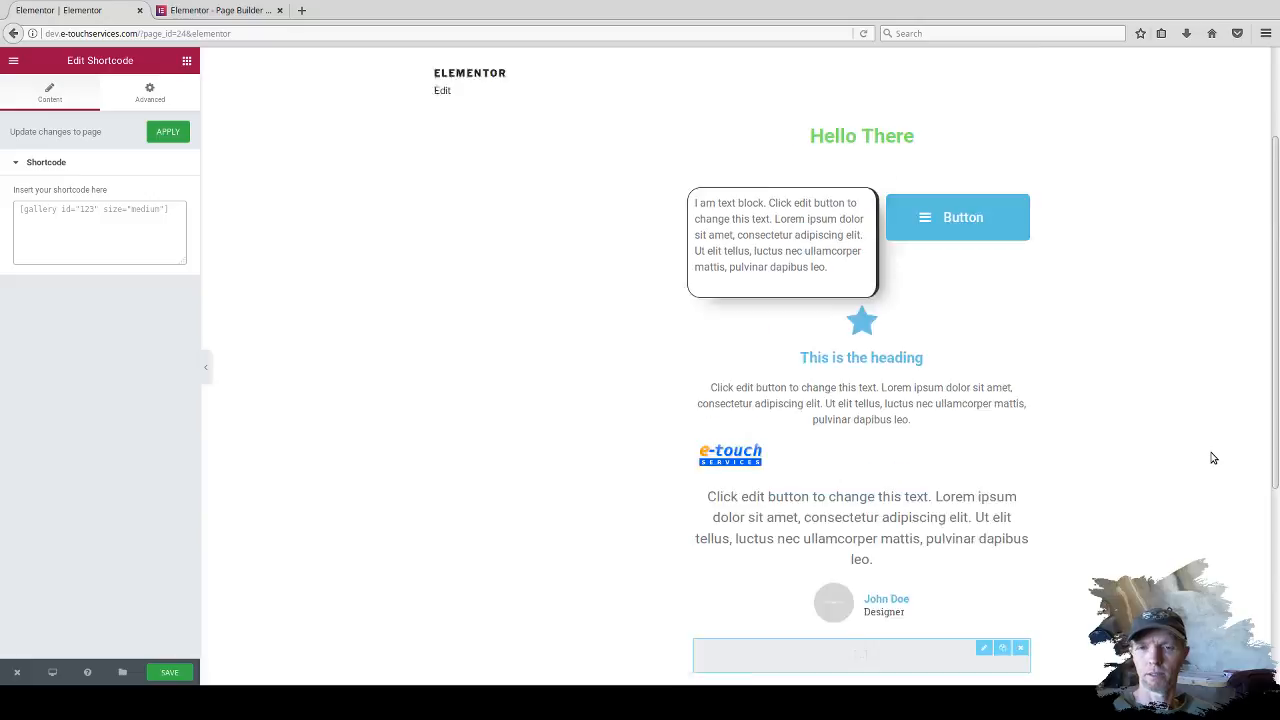
pyautogui.scroll(2, 1213, 458)
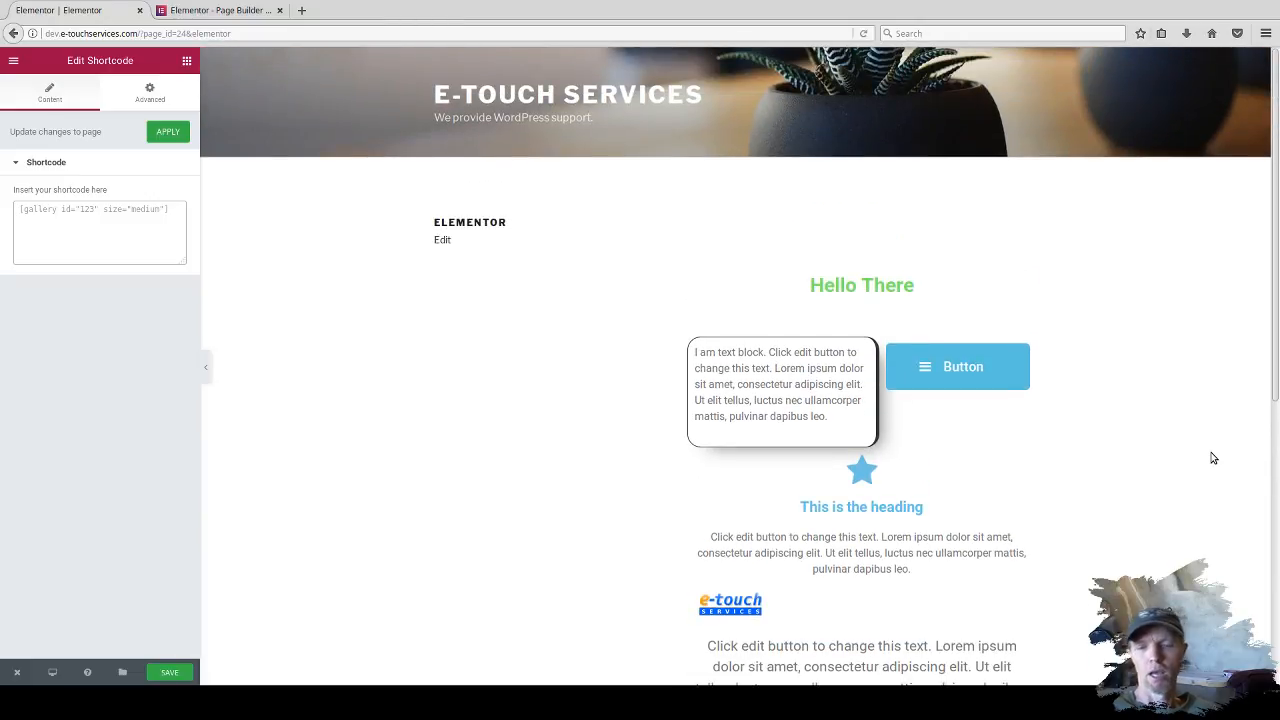